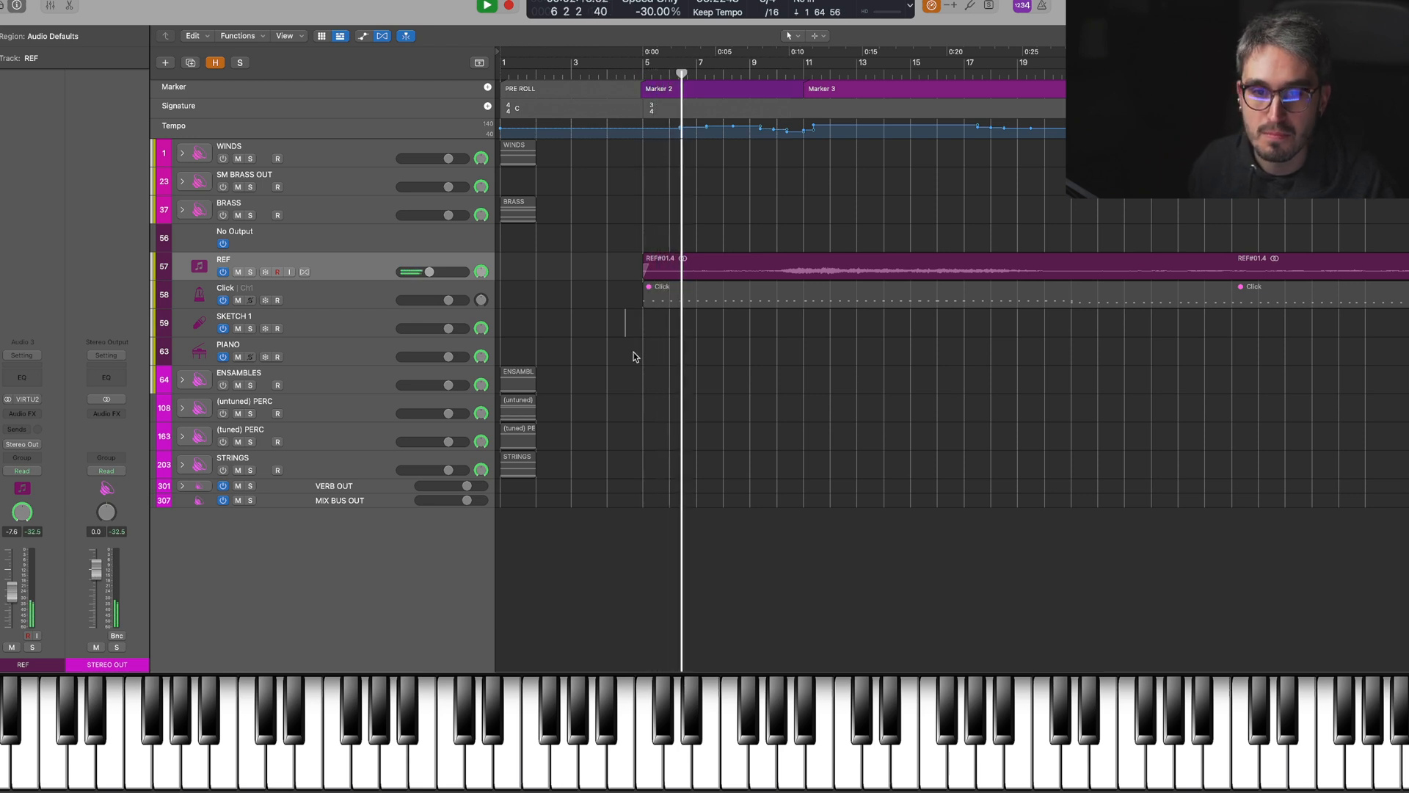
Select the PIANO track and stop the reference playback
click(388, 357)
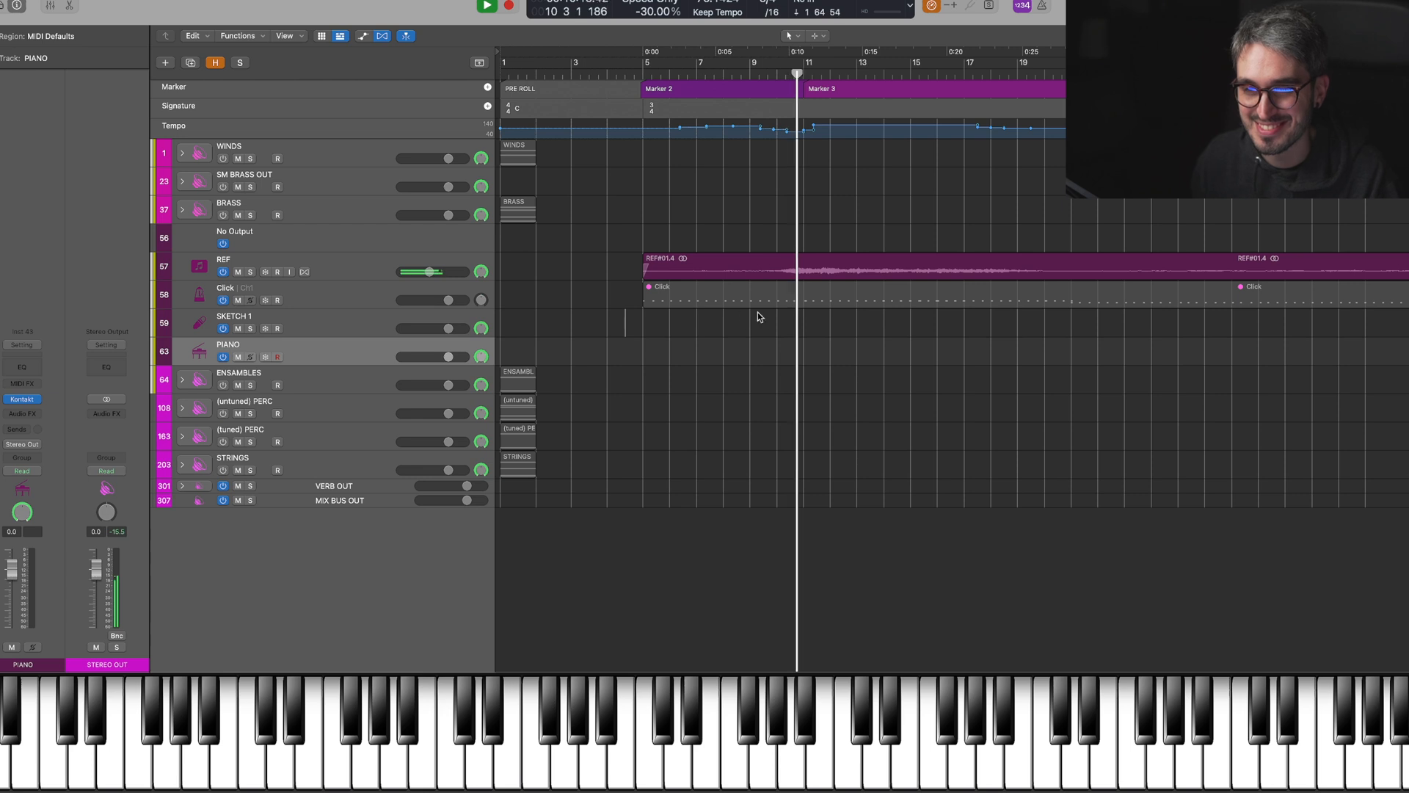
key(space)
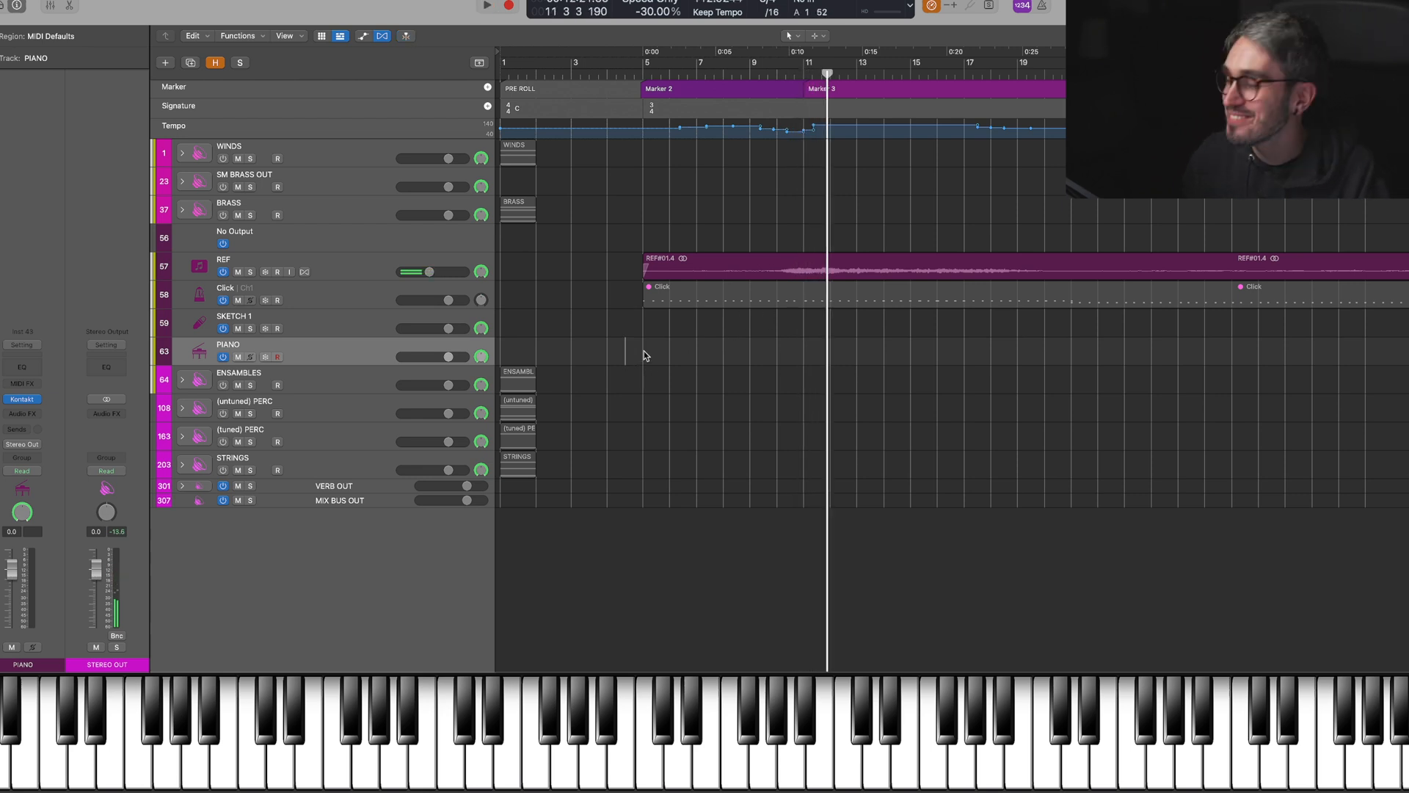
scroll(667, 346, up, 2)
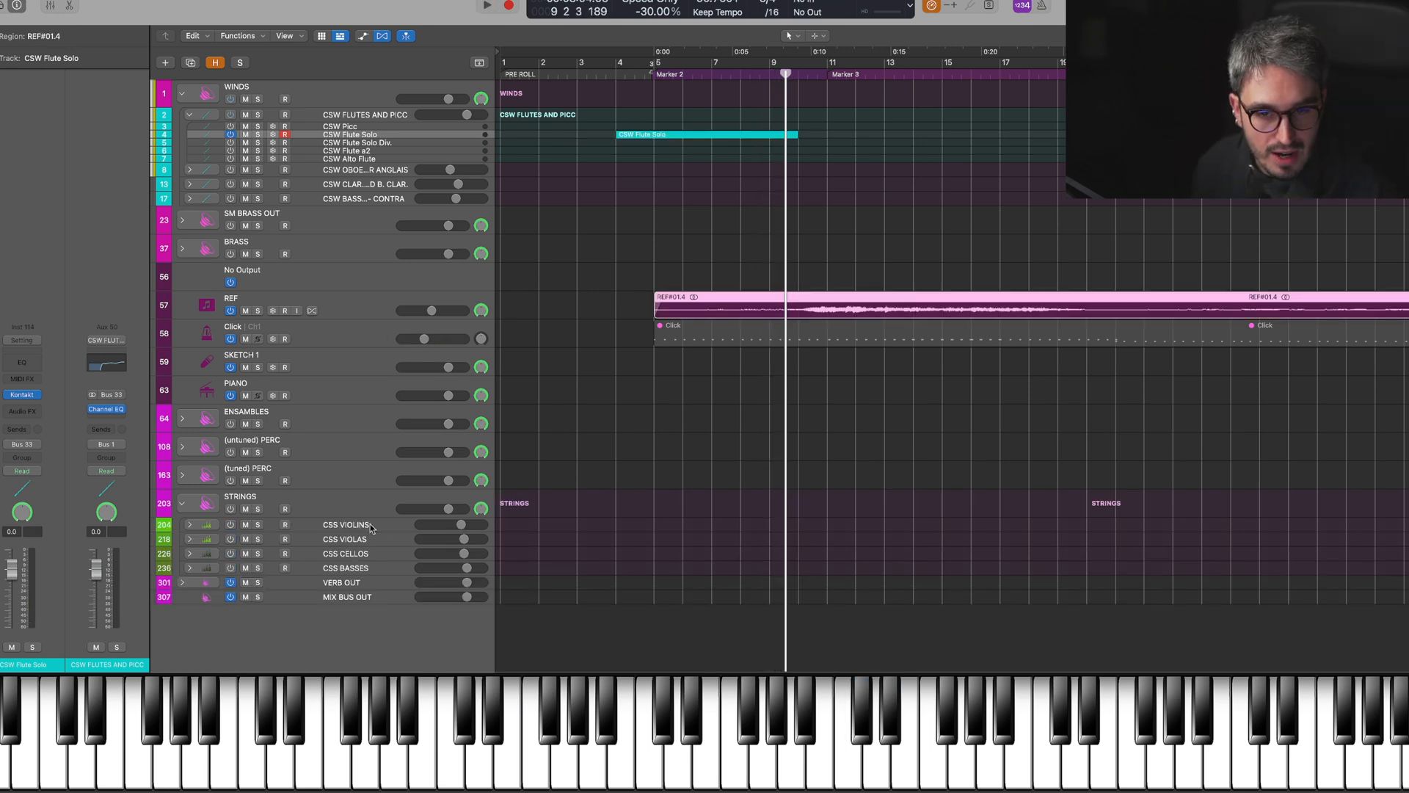
Expand the CSS VIOLINS stack, capture the part played on the CSS Violin 1 track as a region and open that region
click(369, 525)
click(189, 526)
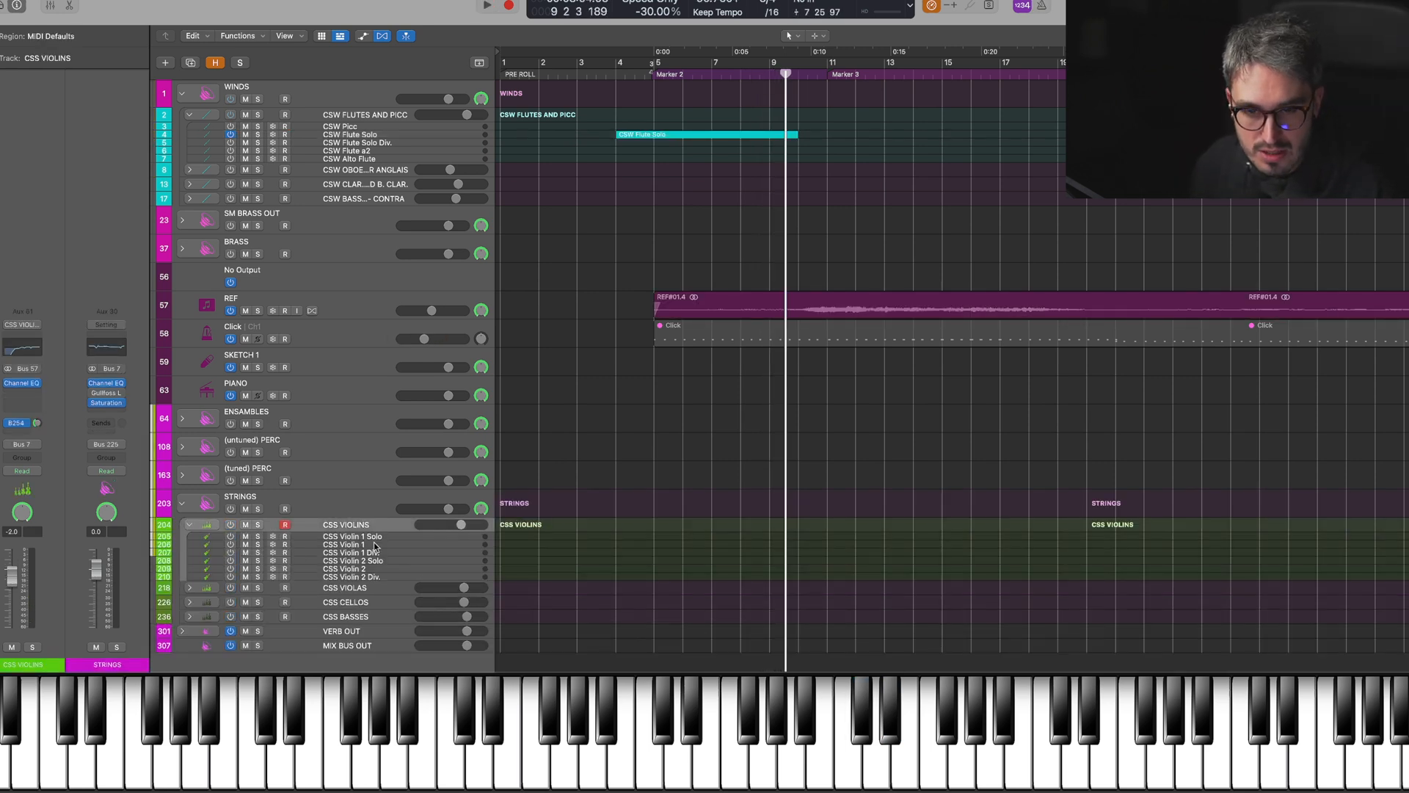
click(380, 545)
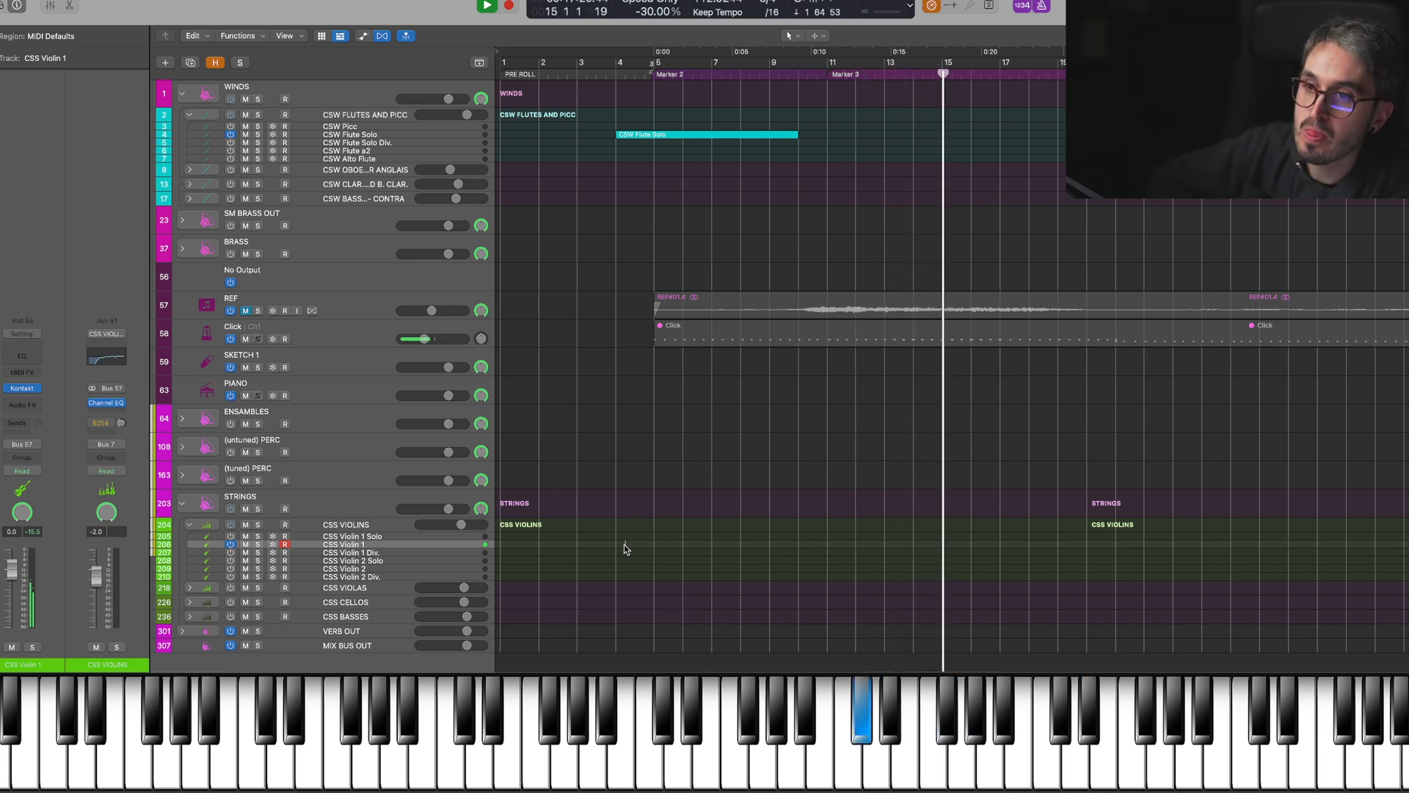
key(space)
key(shift+r)
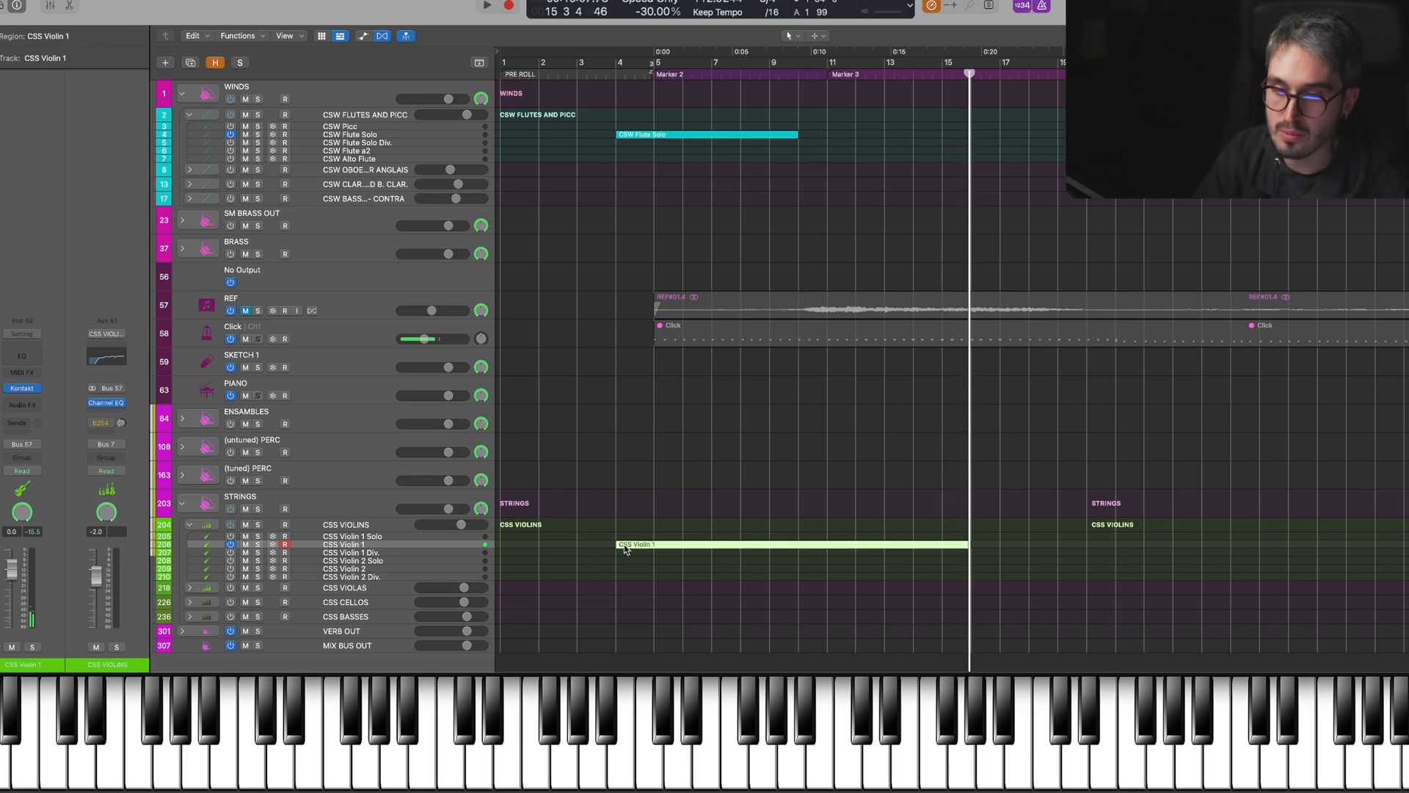
double_click(939, 546)
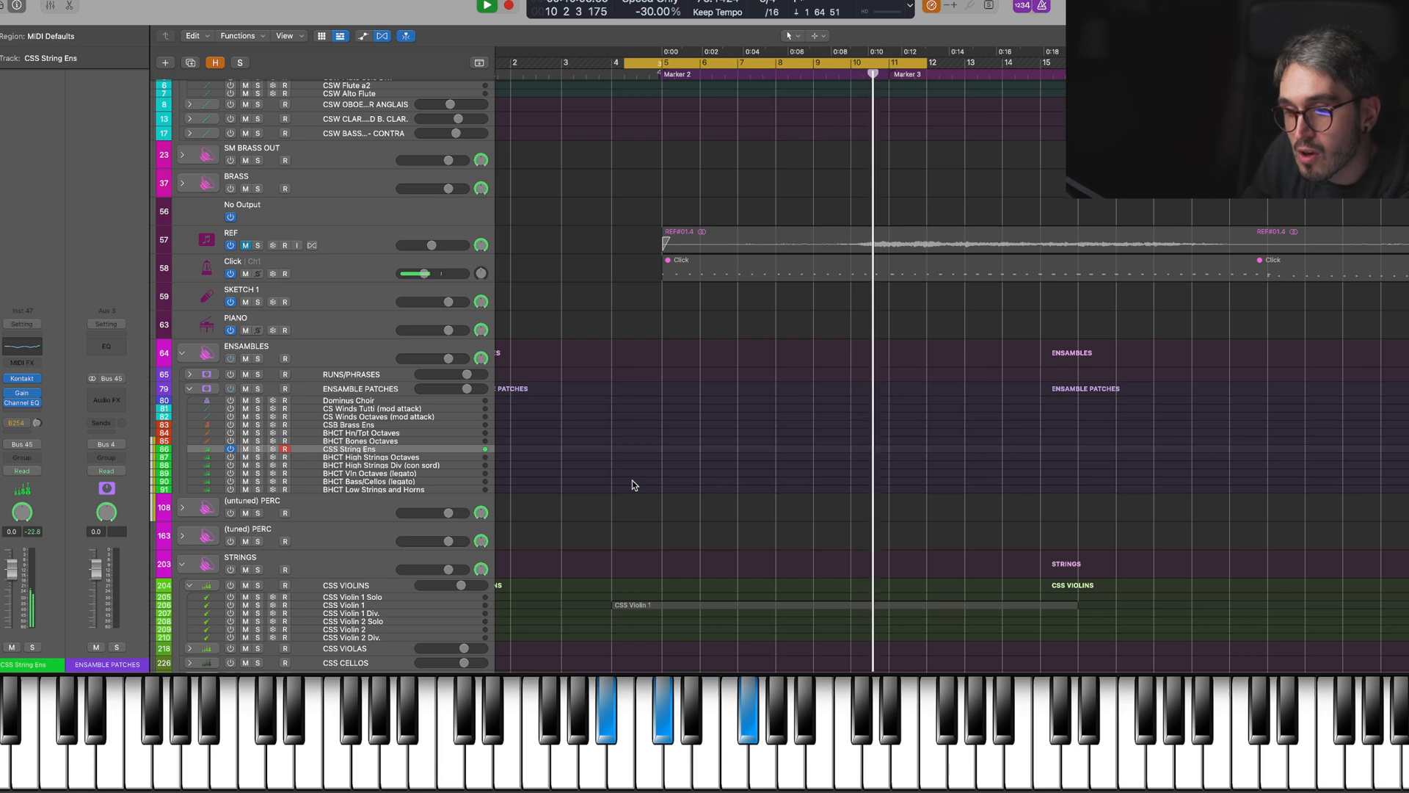
Stop playback and capture the part played on the CSS String Ens track as a region
key(space)
click(641, 384)
scroll(306, 310, down, 3)
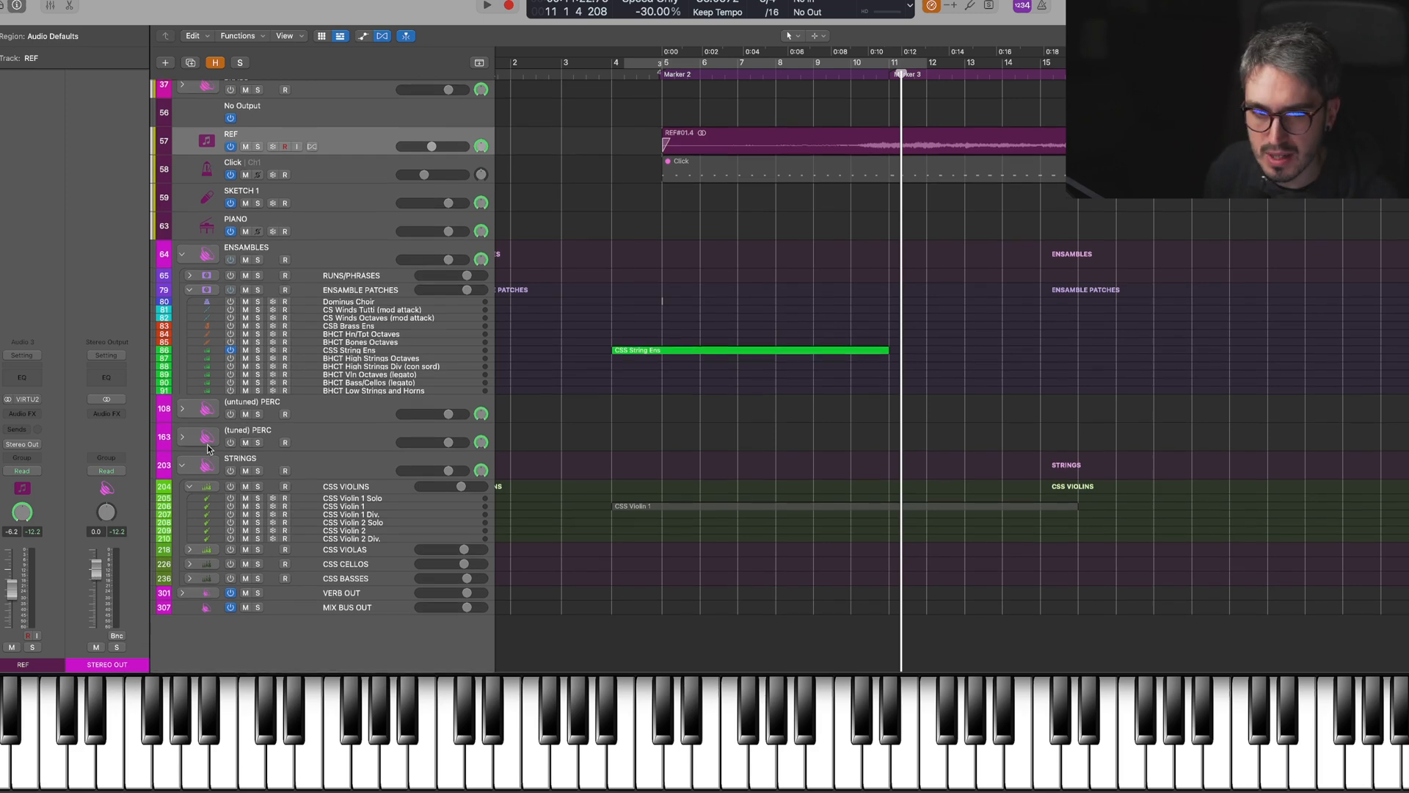
Expand the (tuned) PERC stack and play in a part on the Harp track, stopping in bar 11
click(182, 437)
key(space)
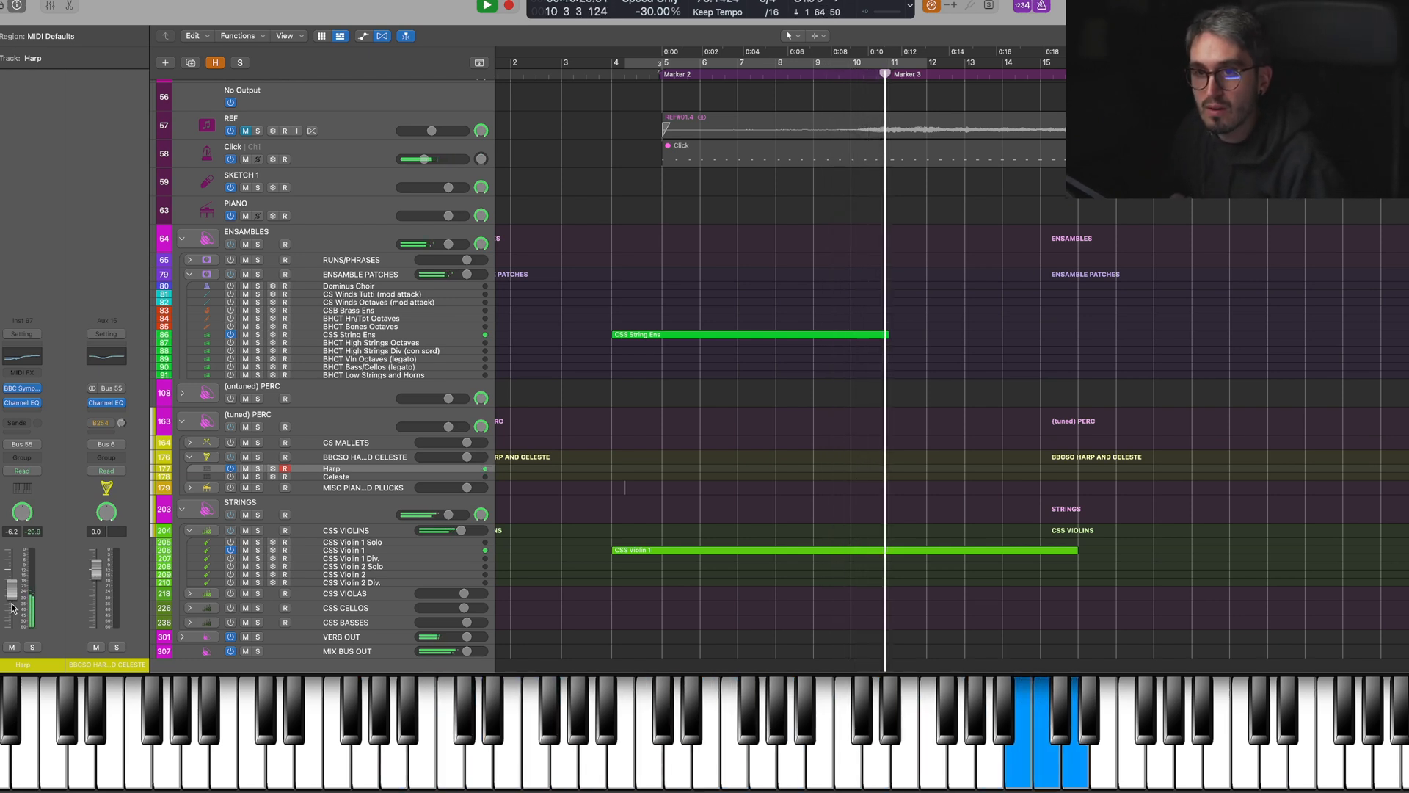
key(space)
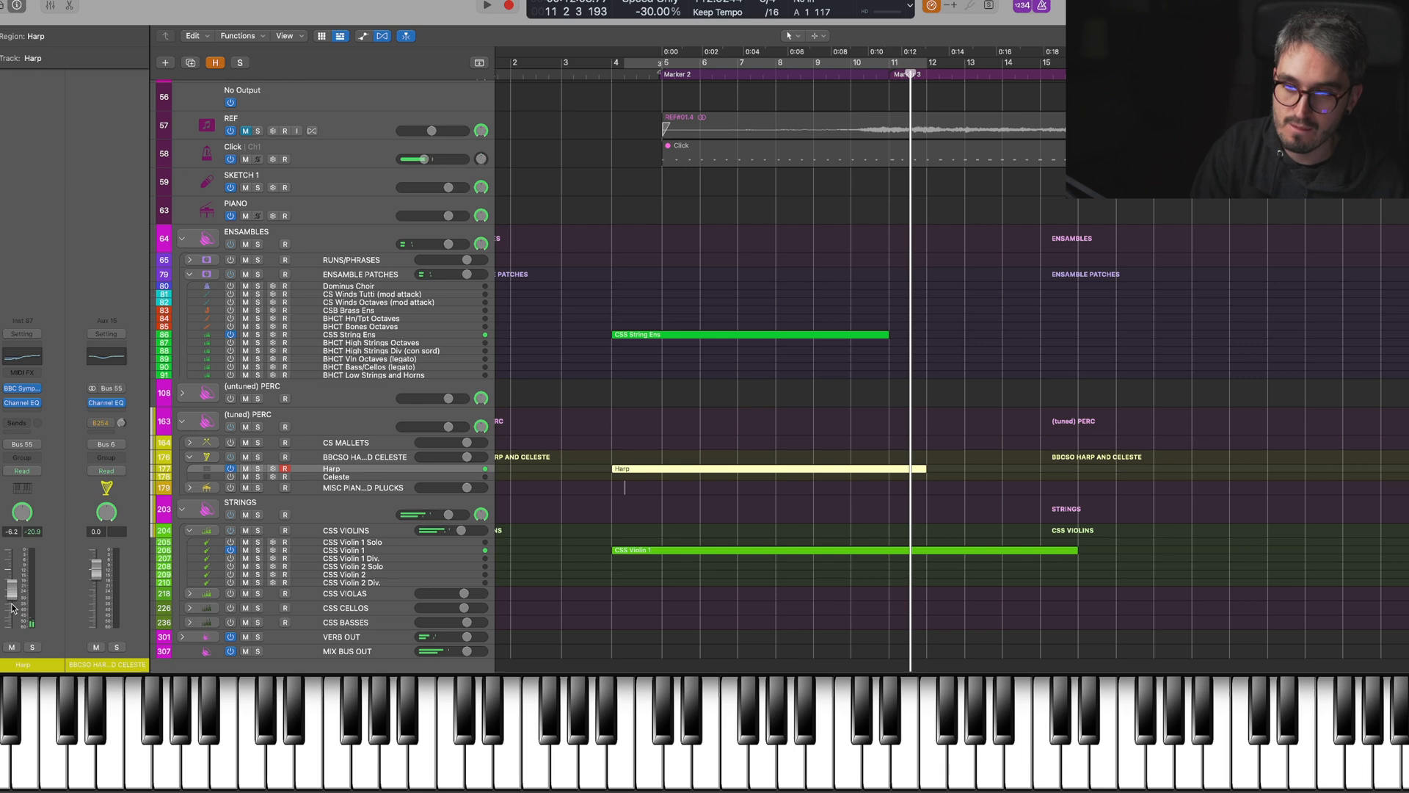
Check the Harp region's notes and scale quantize options in the Piano Roll, and return the playhead to about bar 4
key(e)
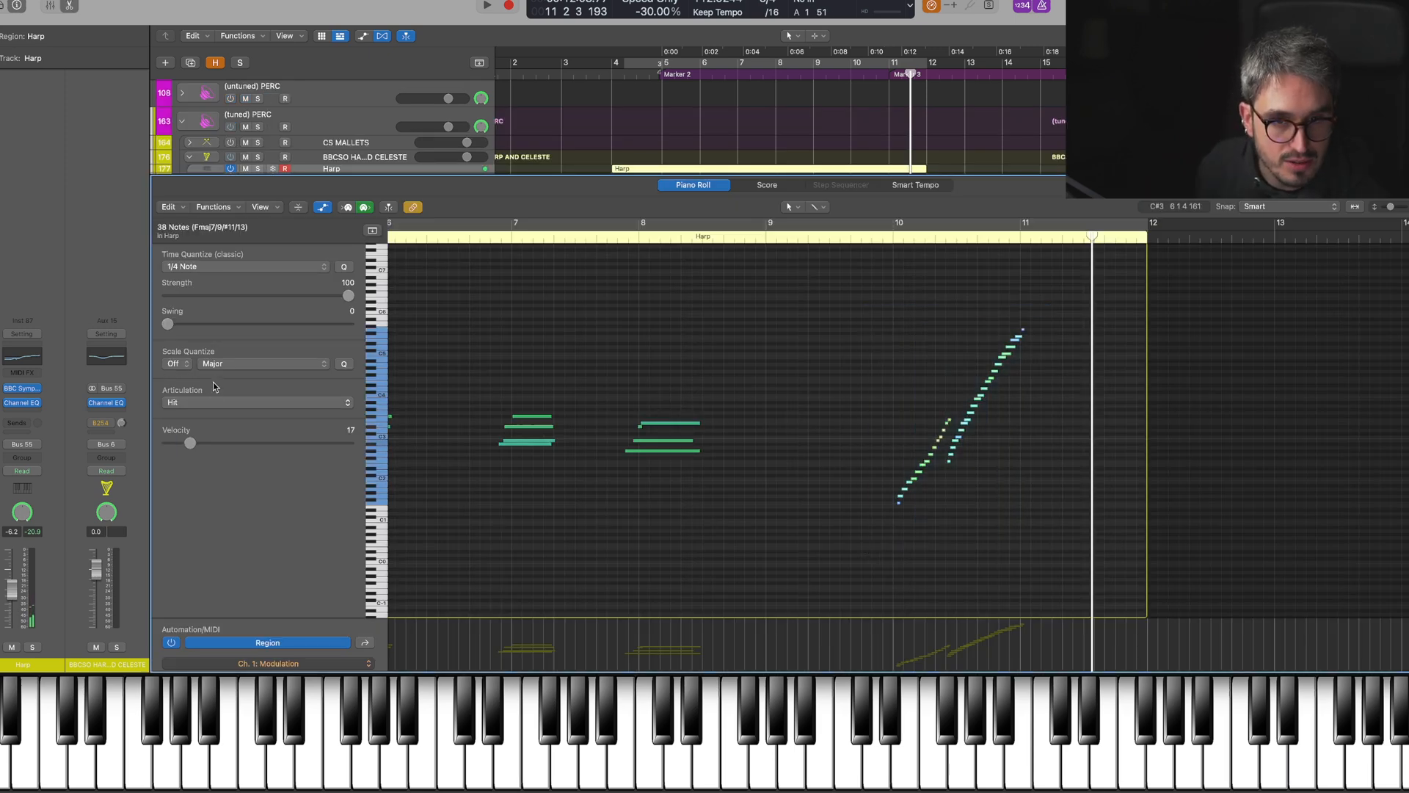
click(177, 366)
key(Escape)
key(e)
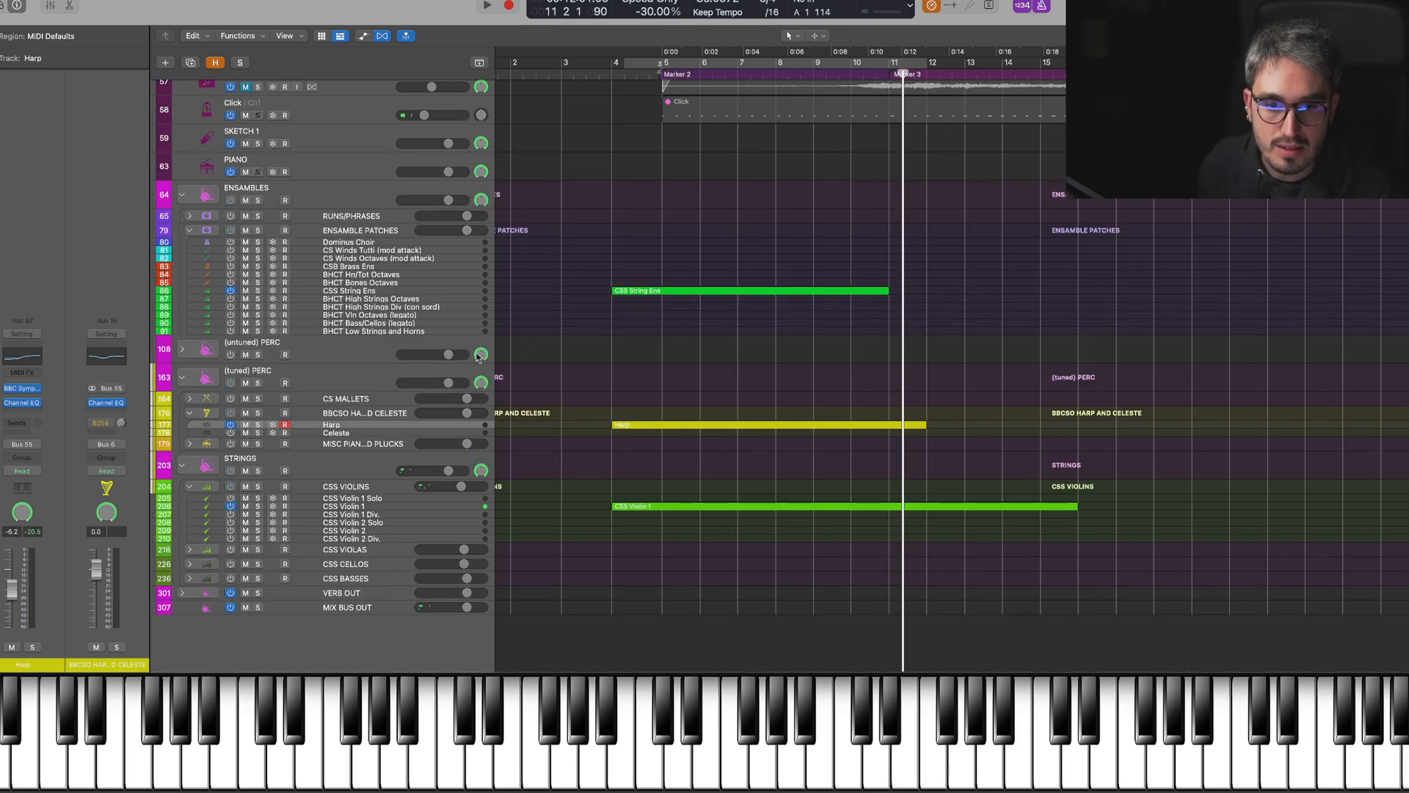
click(641, 71)
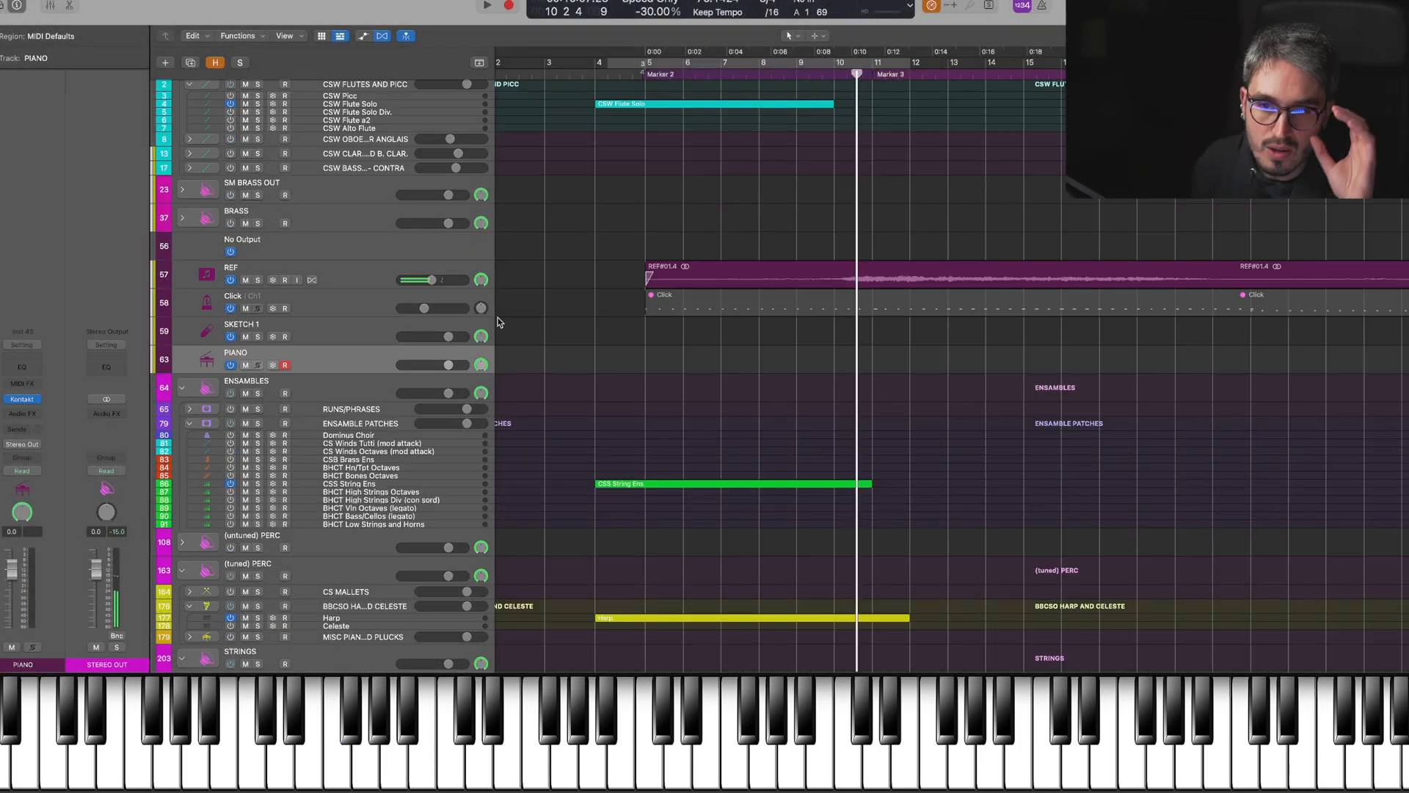
Inspect the notes of the CSS String Ens region around bars 8 and 9 in the Piano Roll
scroll(765, 438, down, 2)
scroll(721, 442, down, 2)
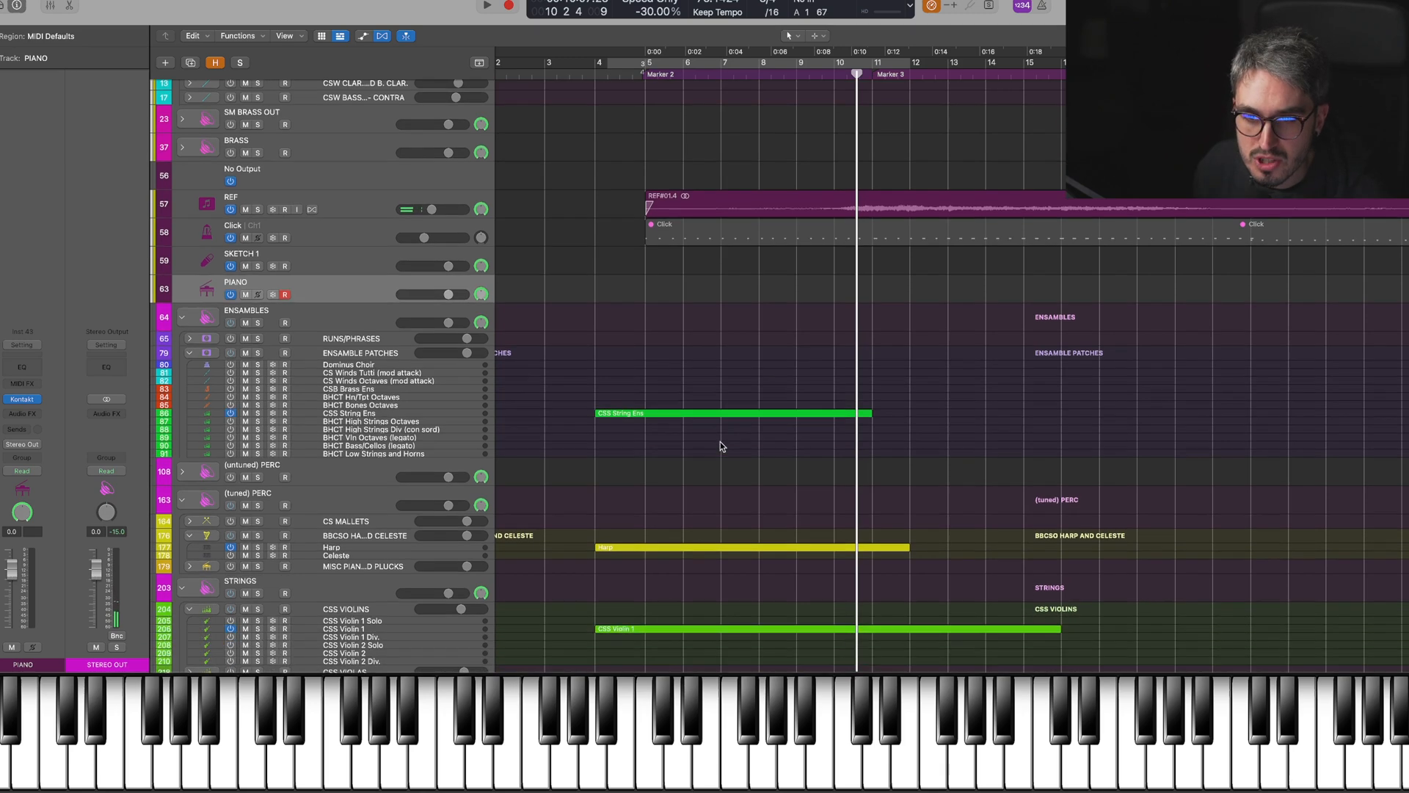
double_click(735, 415)
drag(762, 365, 775, 567)
click(755, 543)
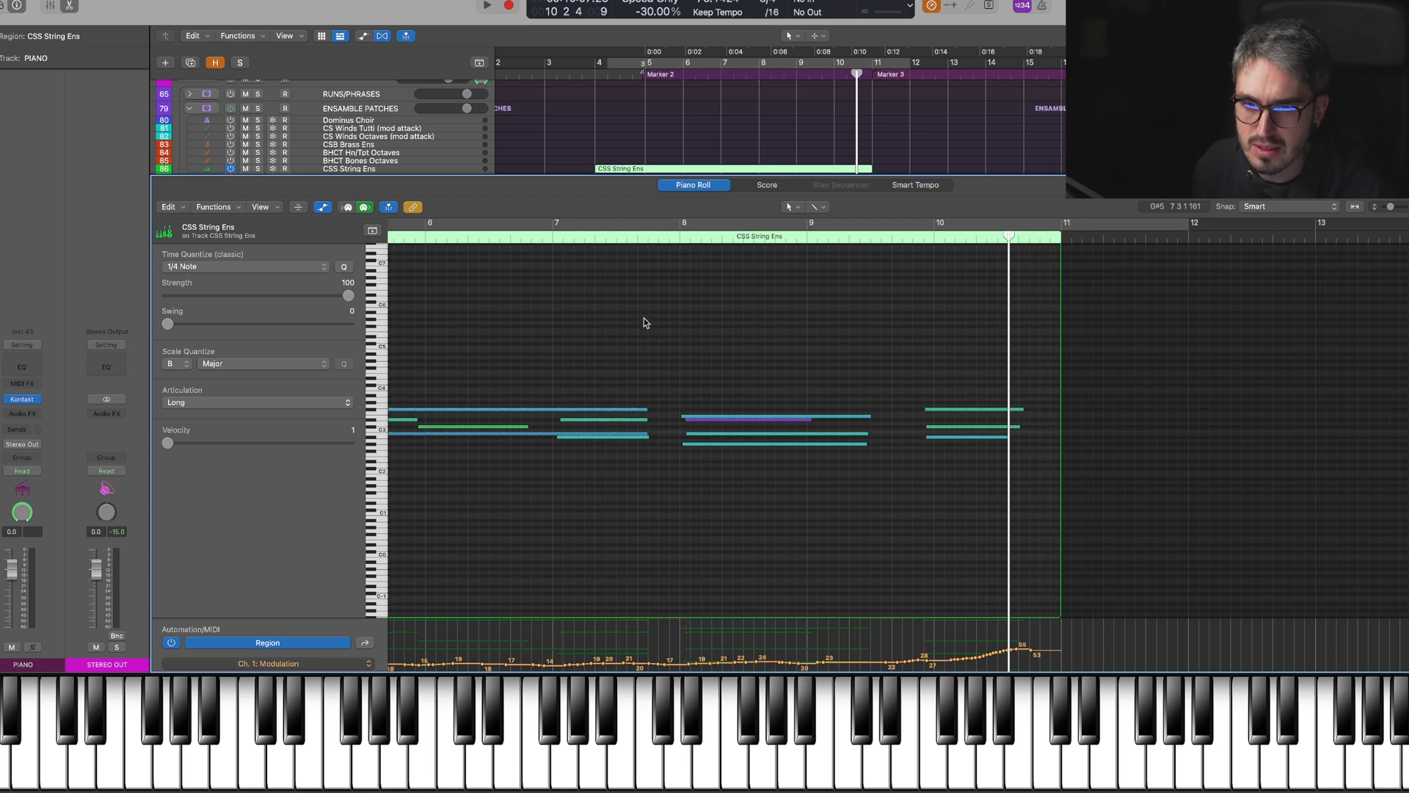
key(p)
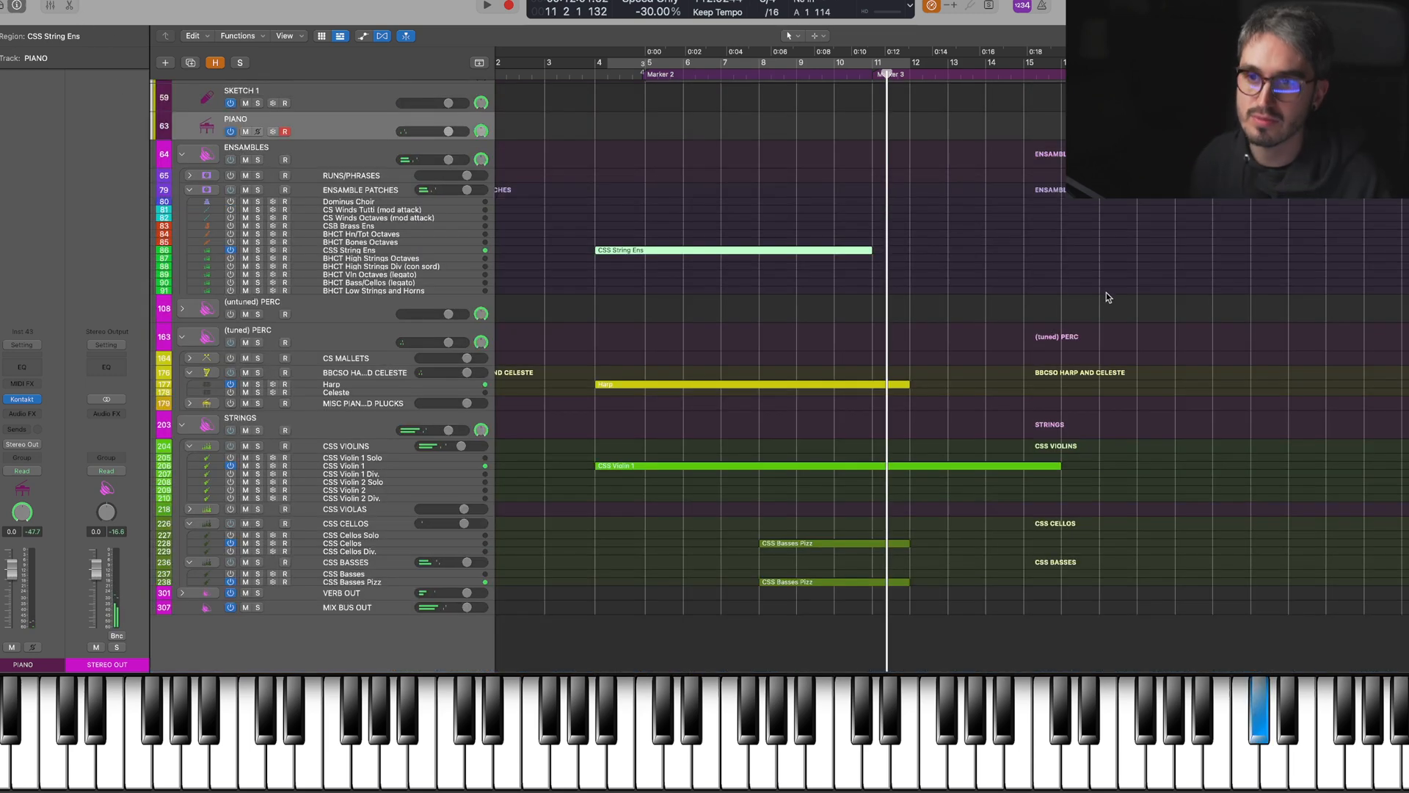
Stop playback and place the playhead at about bar 9, ahead of Marker 3
scroll(867, 152, up, 6)
key(space)
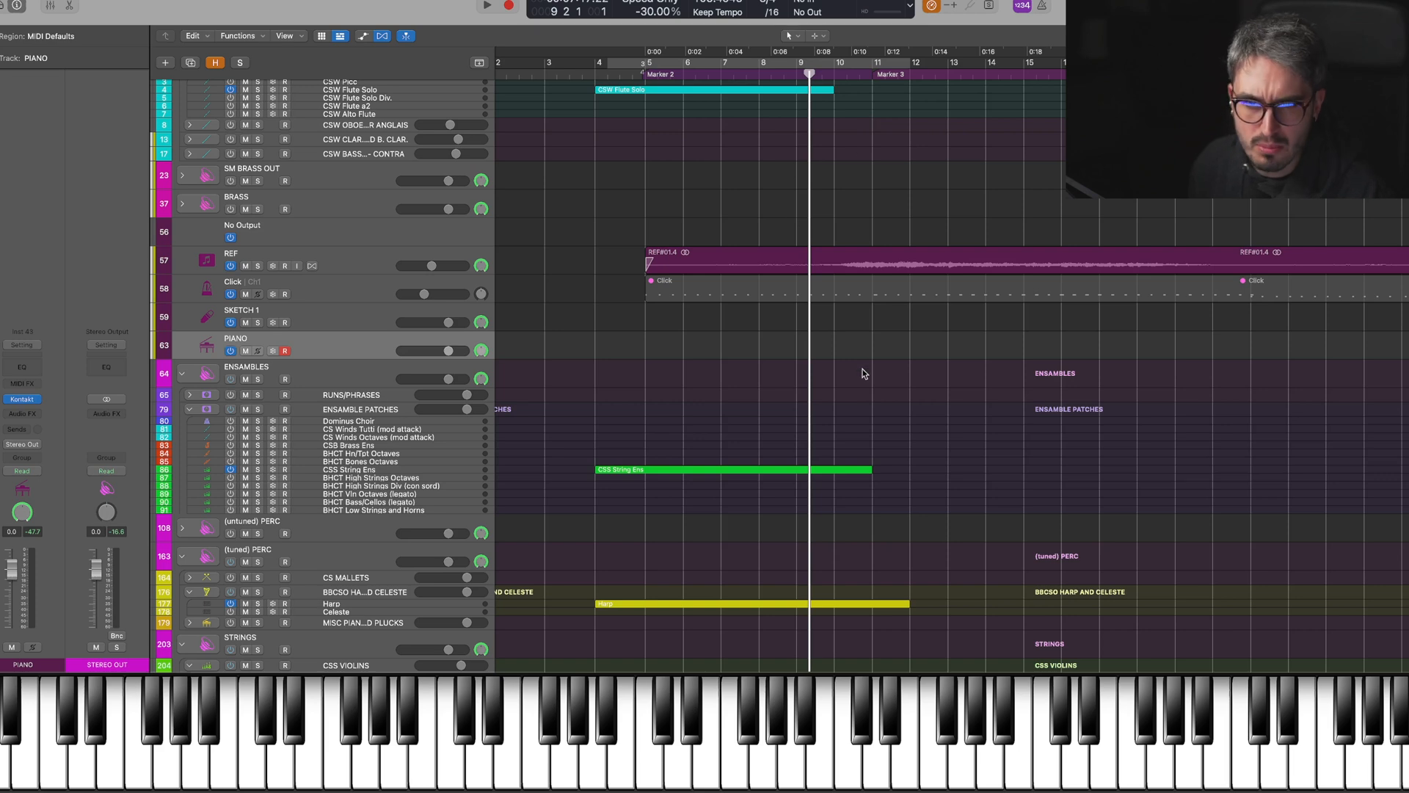
scroll(844, 346, up, 1)
click(849, 76)
scroll(892, 275, right, 2)
click(803, 76)
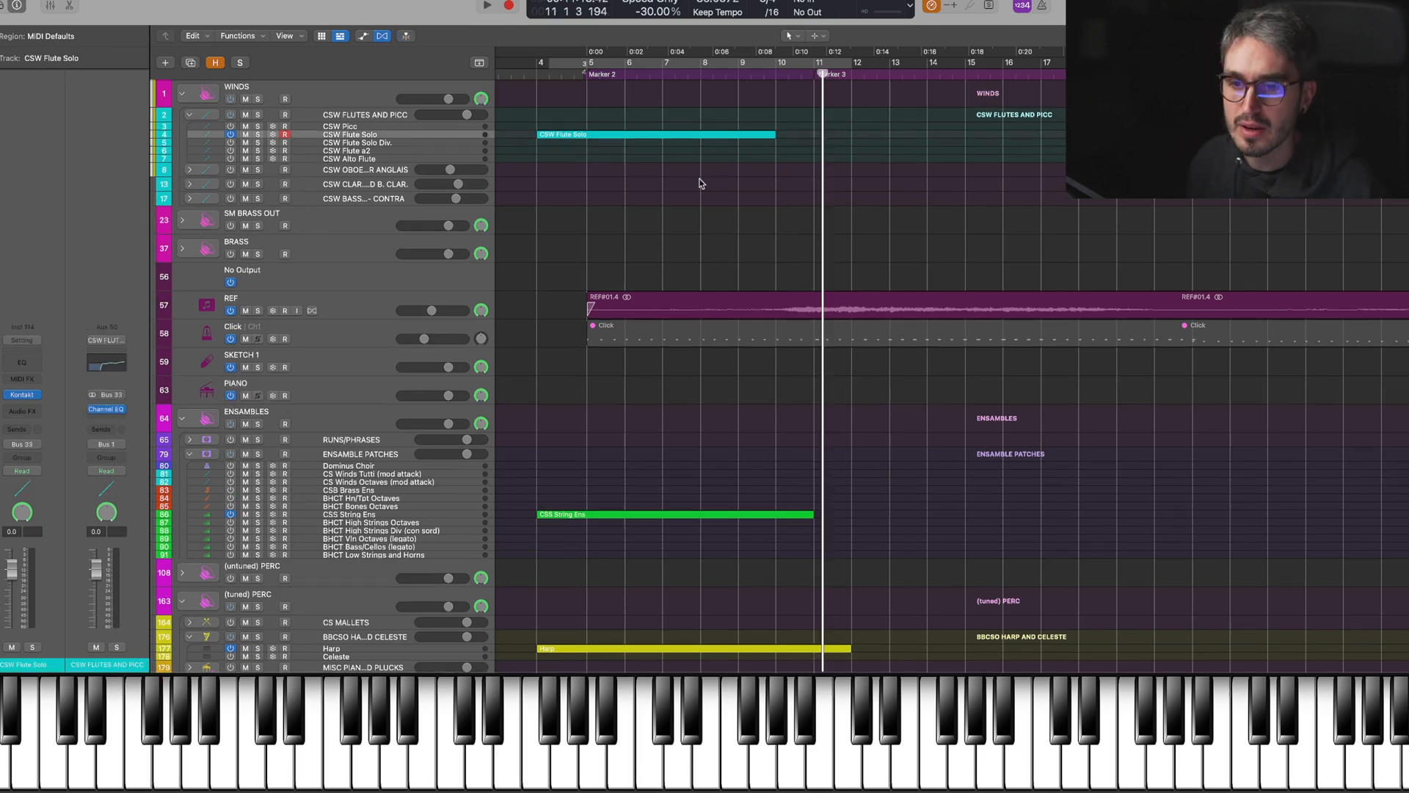
scroll(707, 183, up, 3)
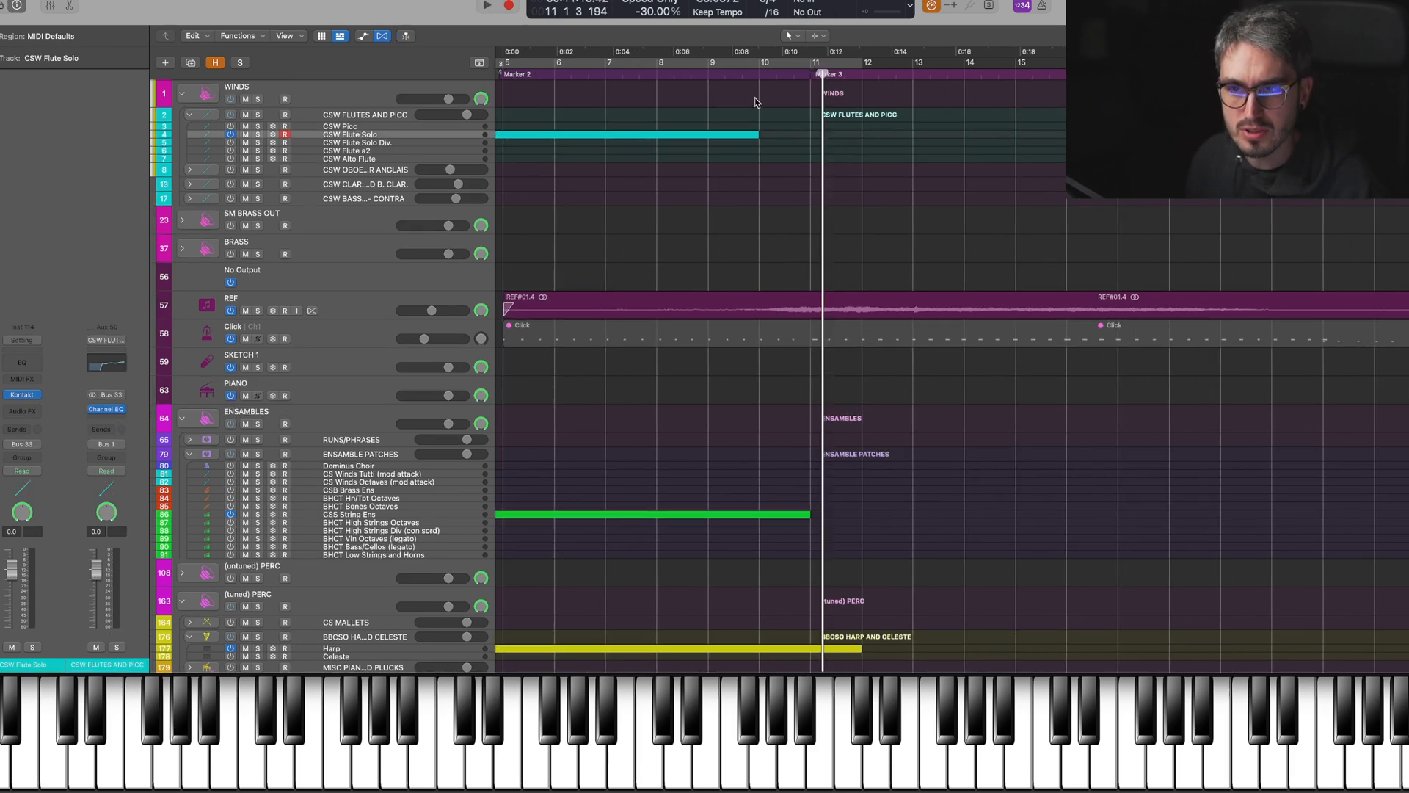
click(718, 74)
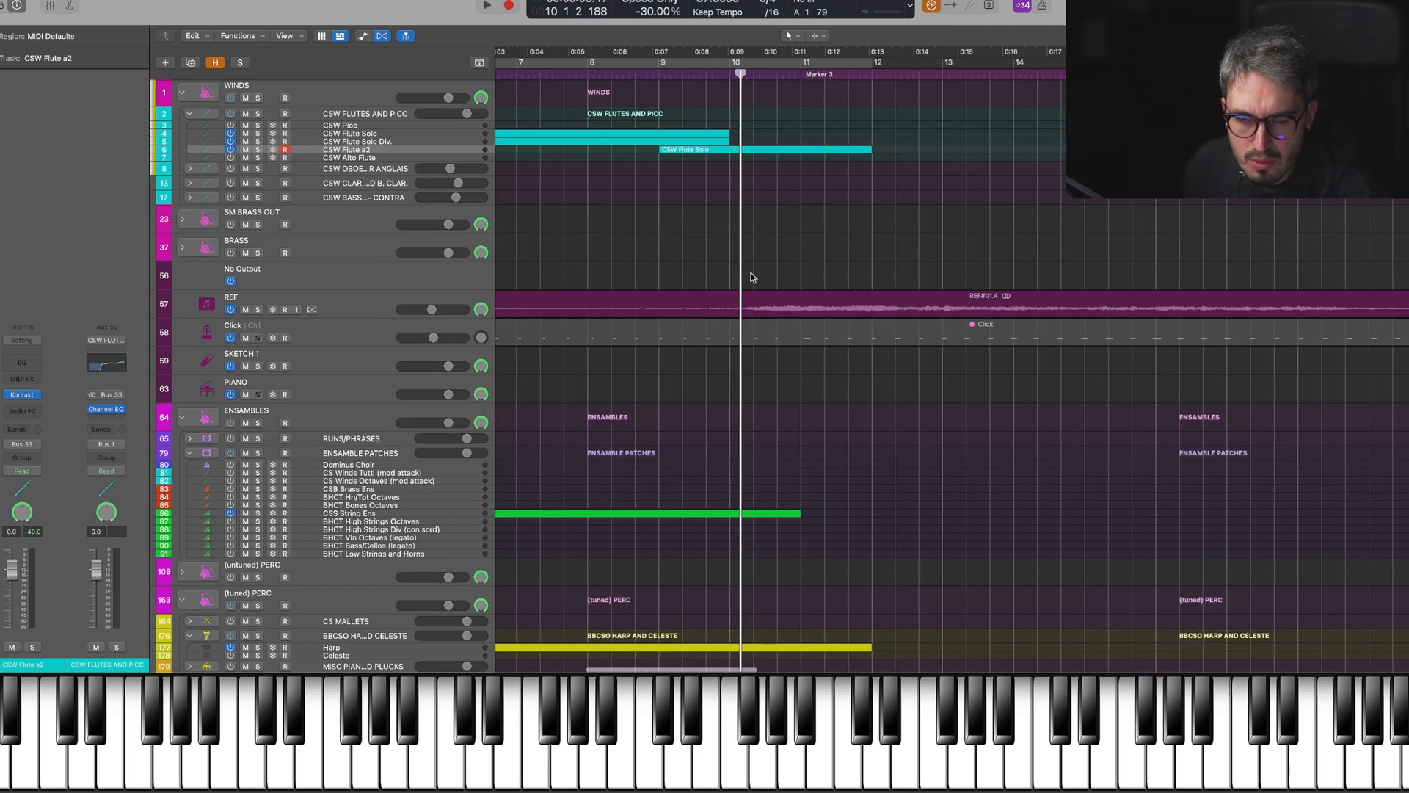
Listen to the REF track soloed from about bar 10, select the PIANO track, and turn the solo and playback off
scroll(753, 277, left, 3)
scroll(749, 277, down, 5)
scroll(400, 367, up, 3)
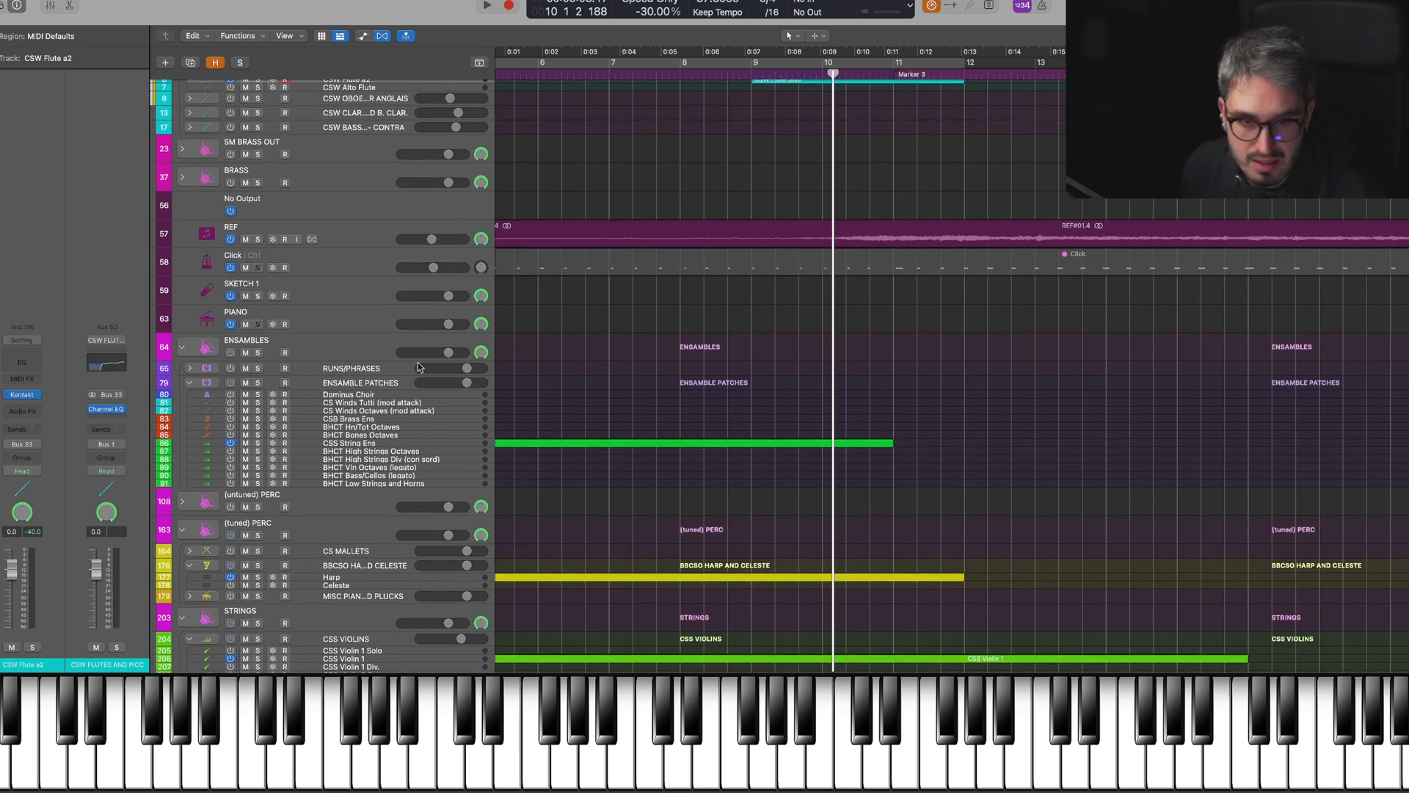
scroll(808, 255, up, 3)
scroll(895, 312, right, 5)
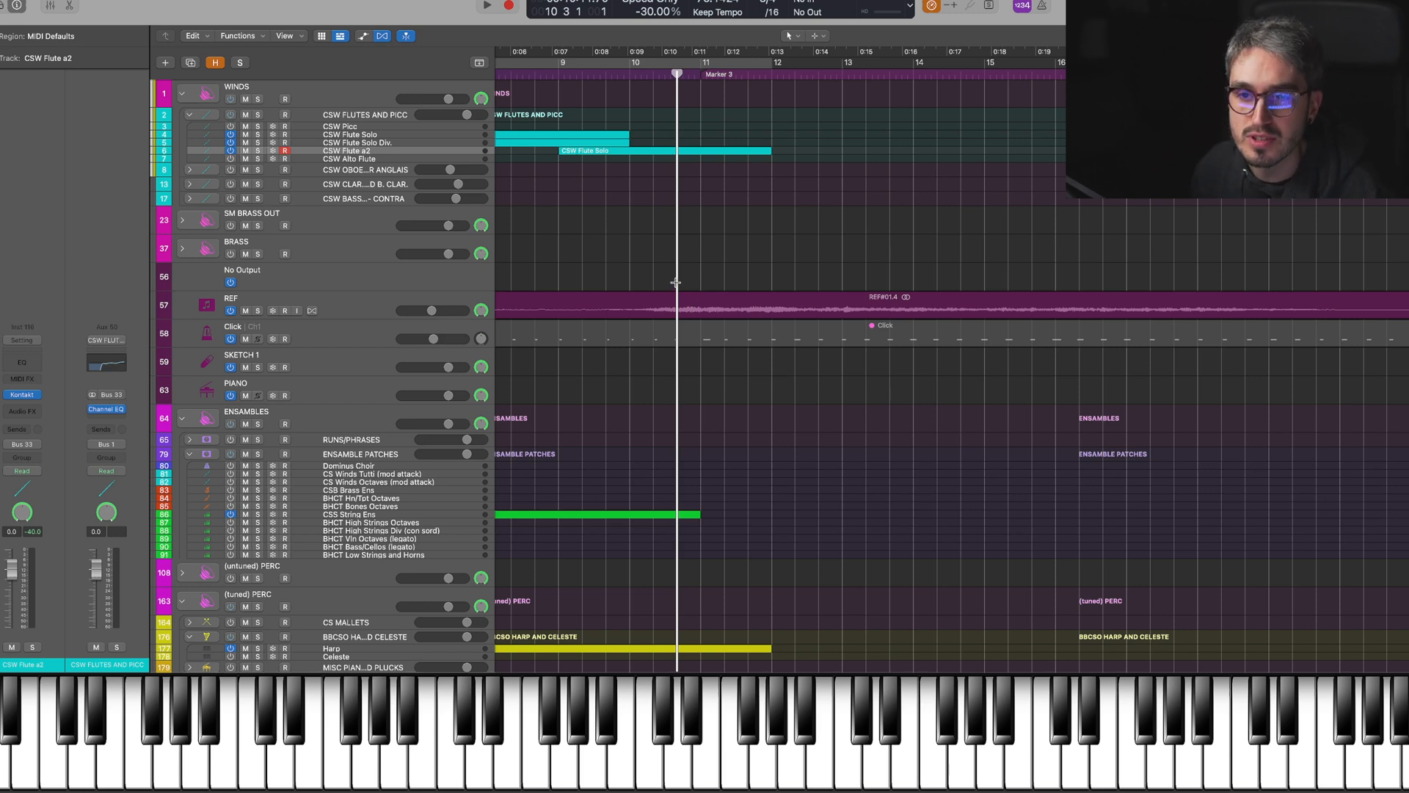
key(s)
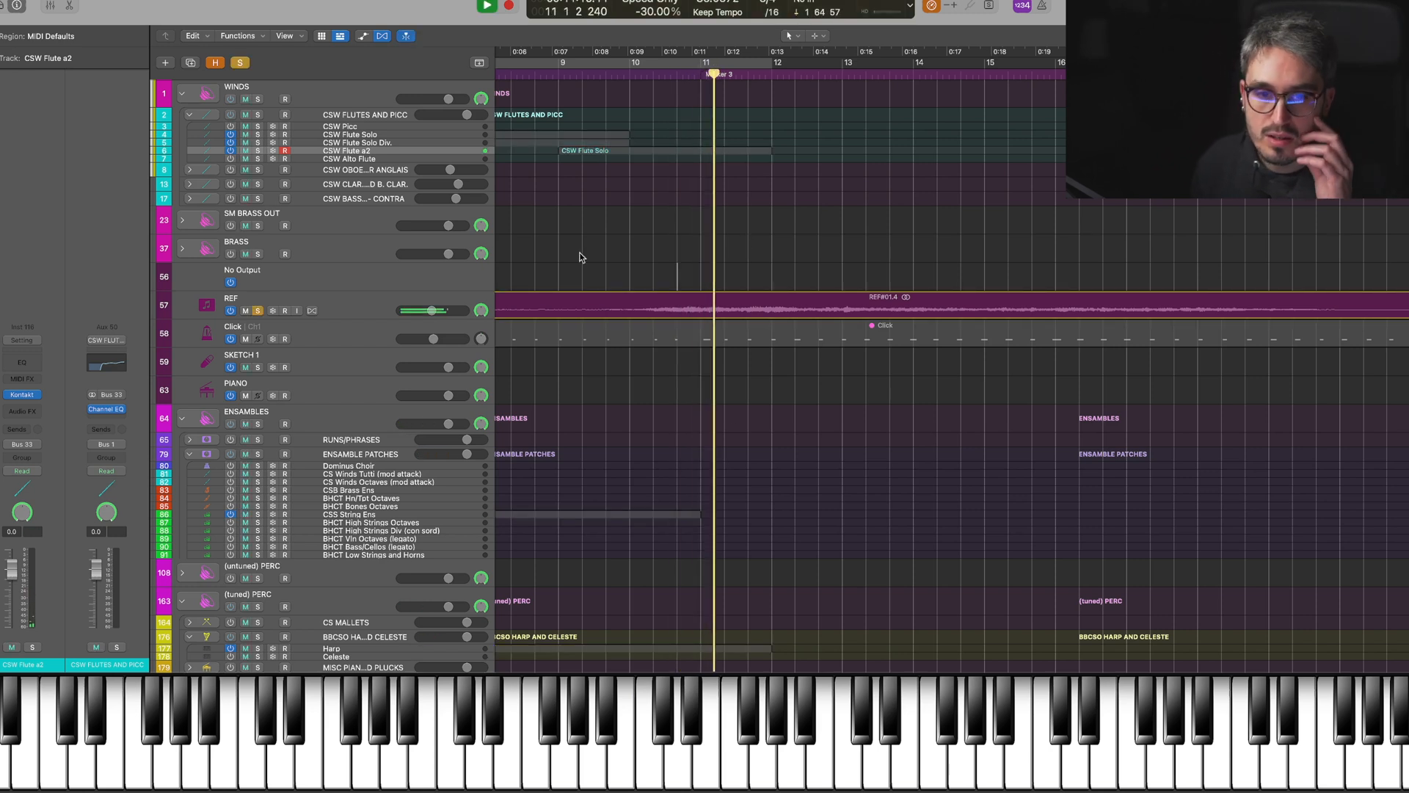
click(369, 385)
click(258, 311)
key(space)
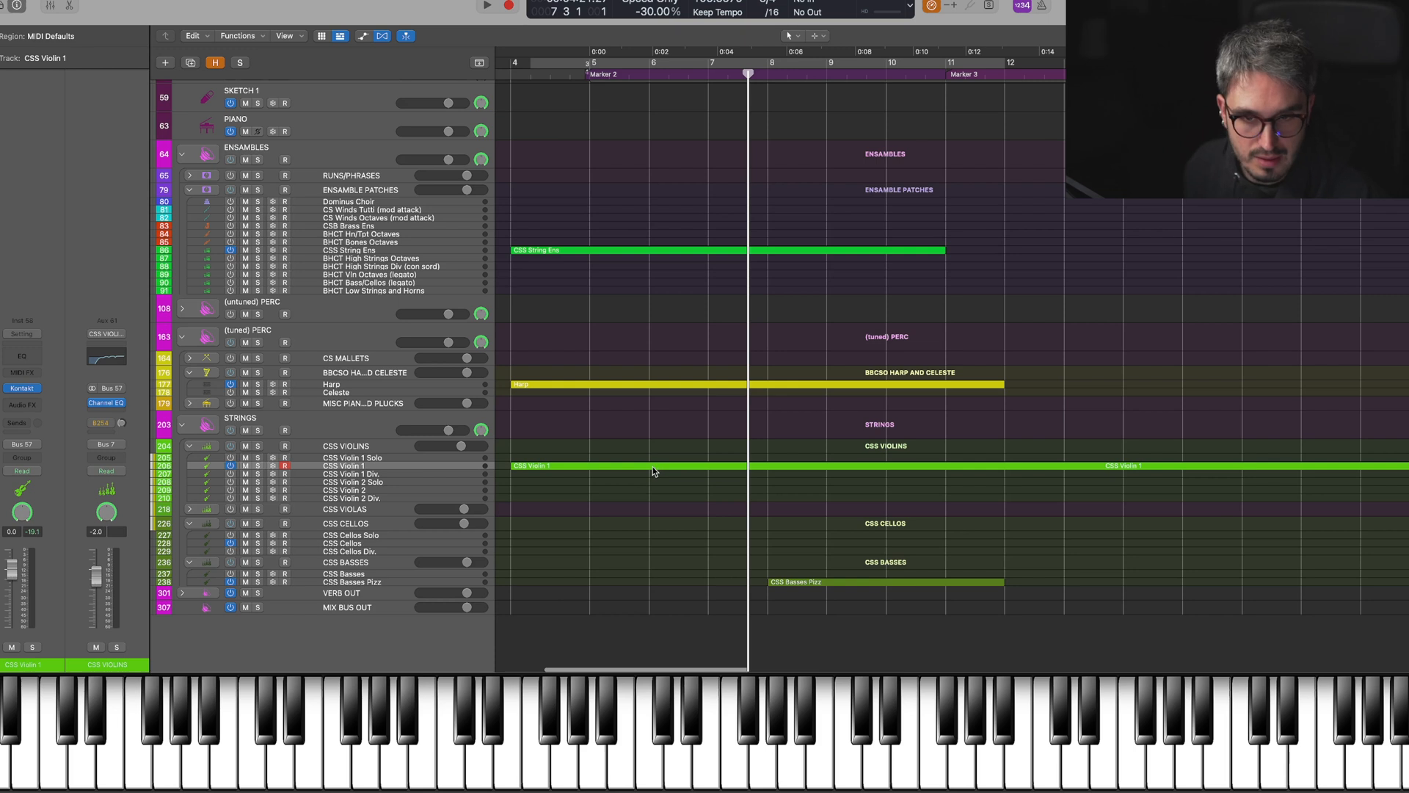
Copy the CSS Violin 1 region to the CSS Violin 2 track, switch that track on and open the copy
drag(652, 464, 654, 491)
click(231, 490)
click(649, 532)
double_click(687, 494)
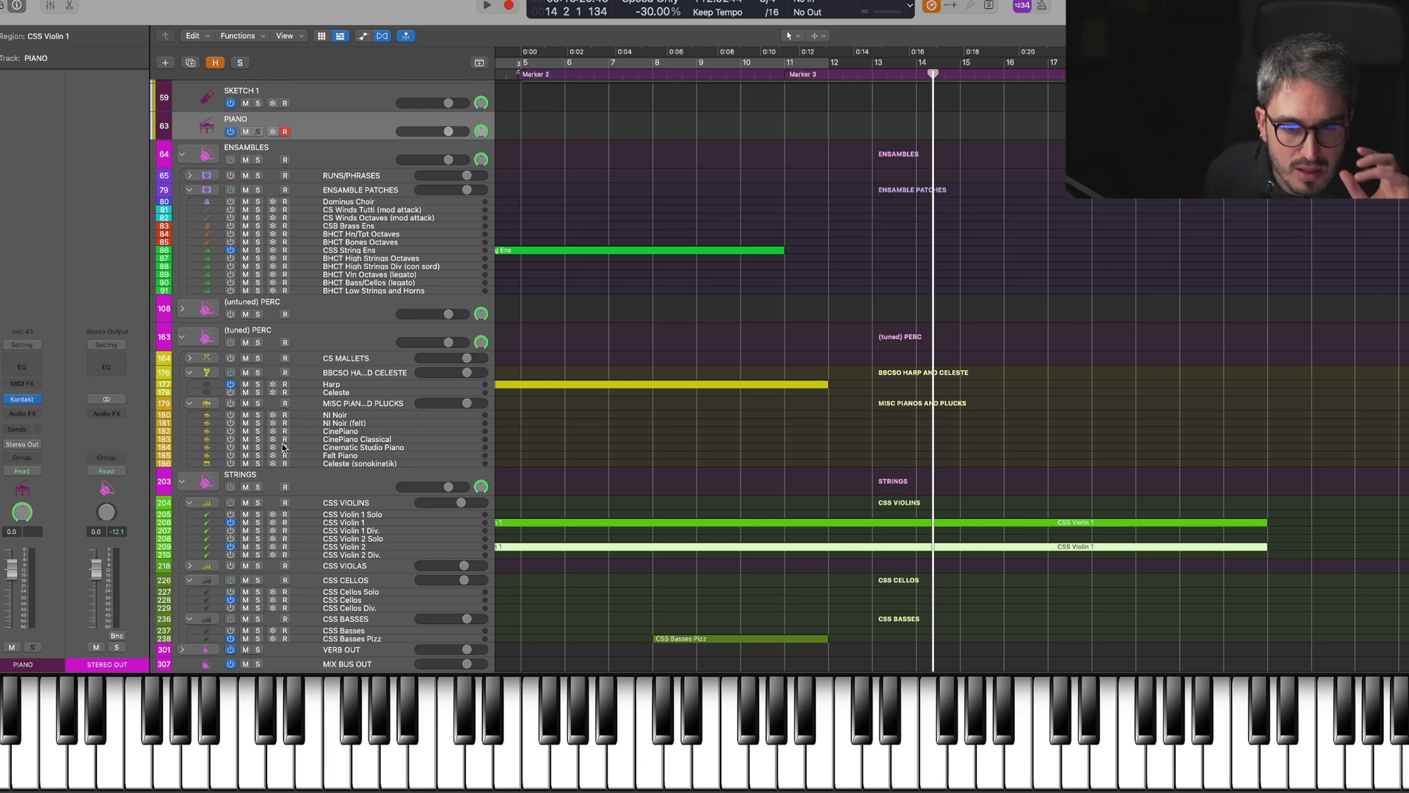
Solo the REF track and play the reference around bar 10
scroll(289, 449, down, 2)
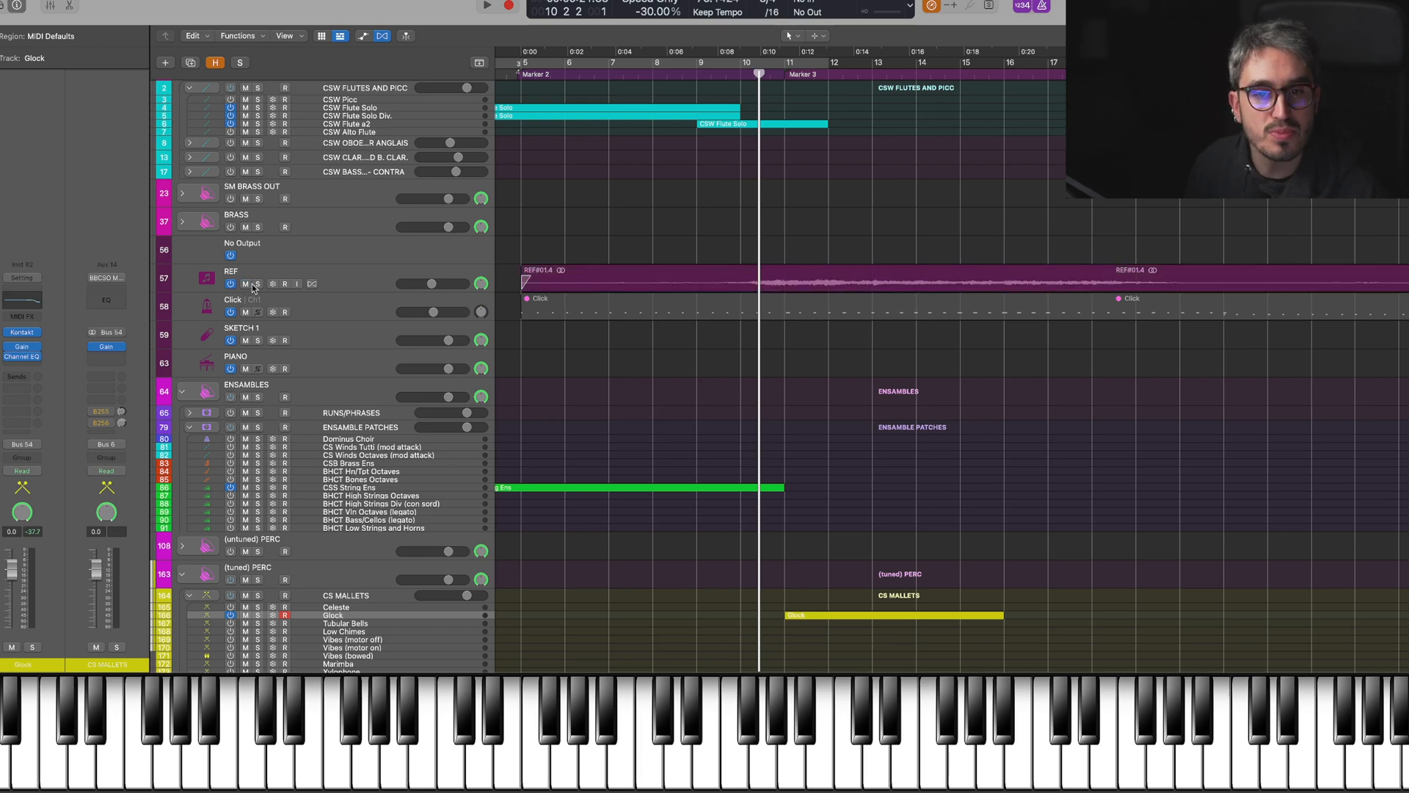
click(257, 284)
key(space)
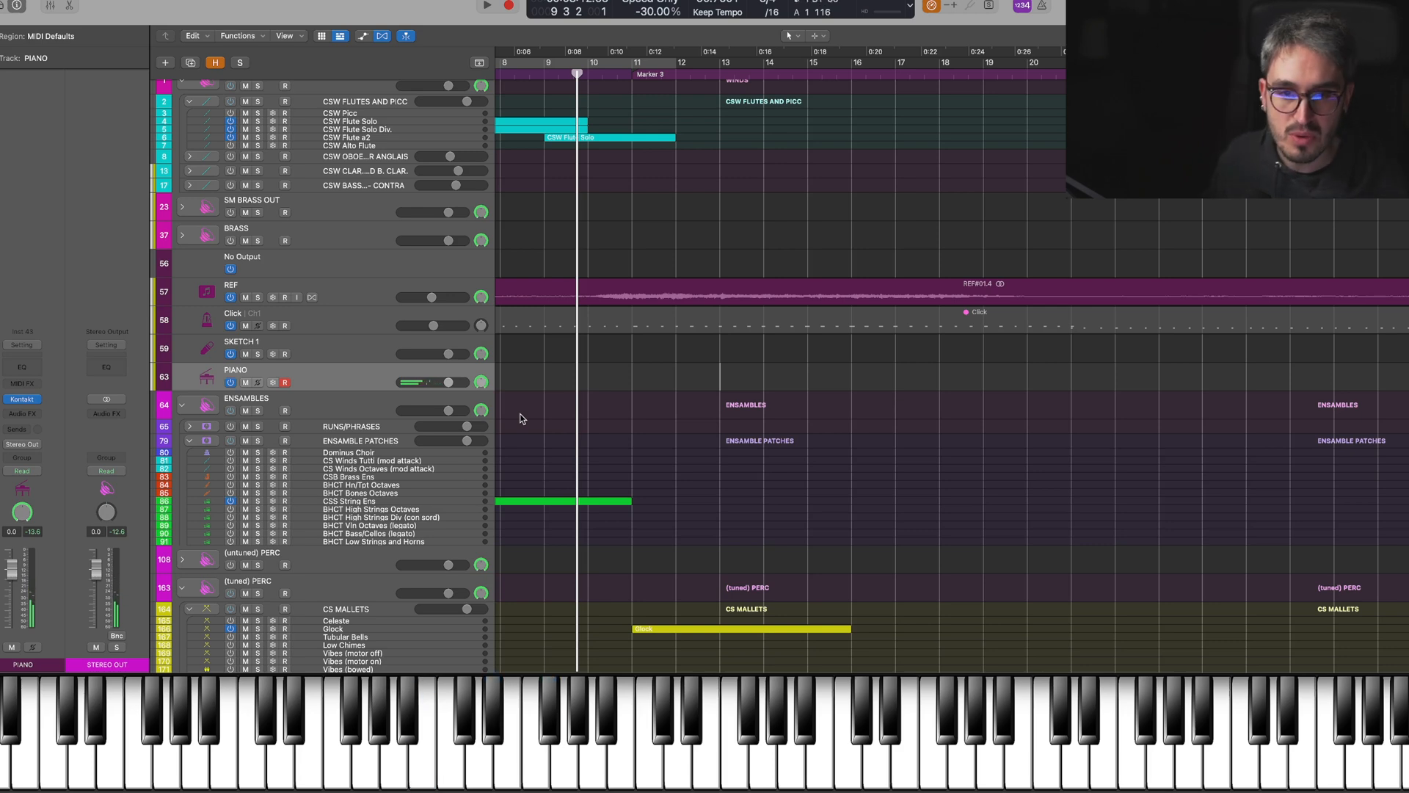
Play parts on the SM F Horn 2 and SM F Horn 3 tracks and capture each performance as a region
scroll(615, 386, down, 3)
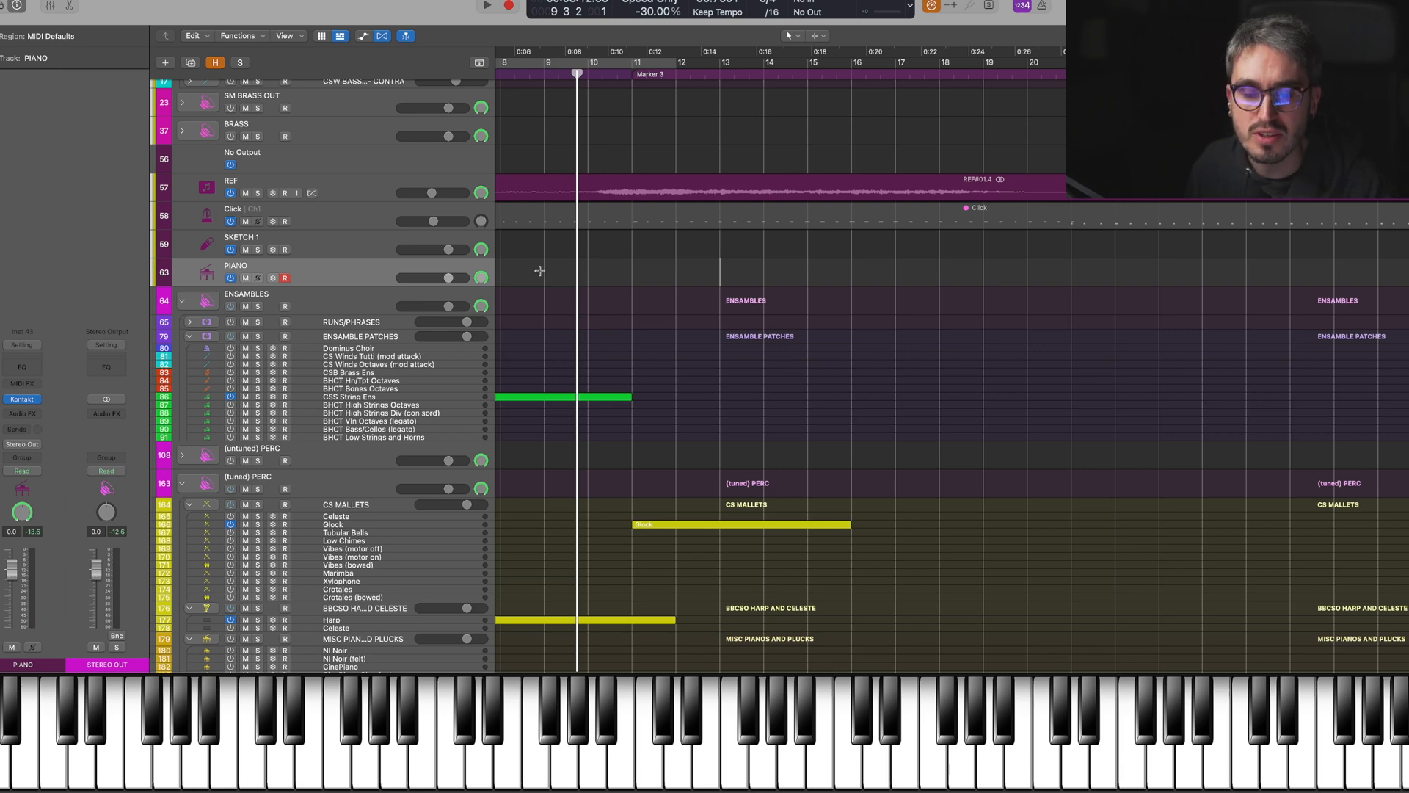
scroll(553, 284, up, 4)
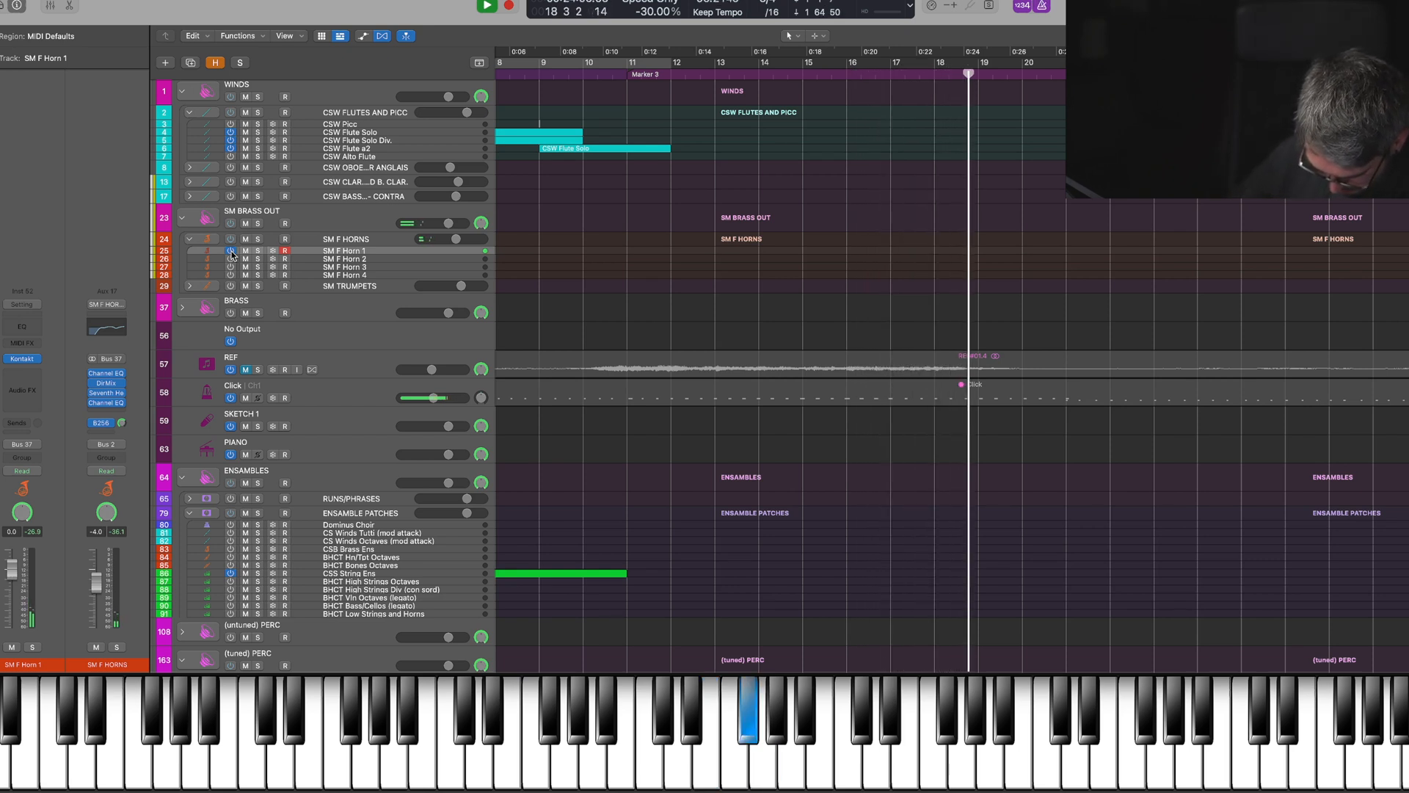
click(373, 259)
key(space)
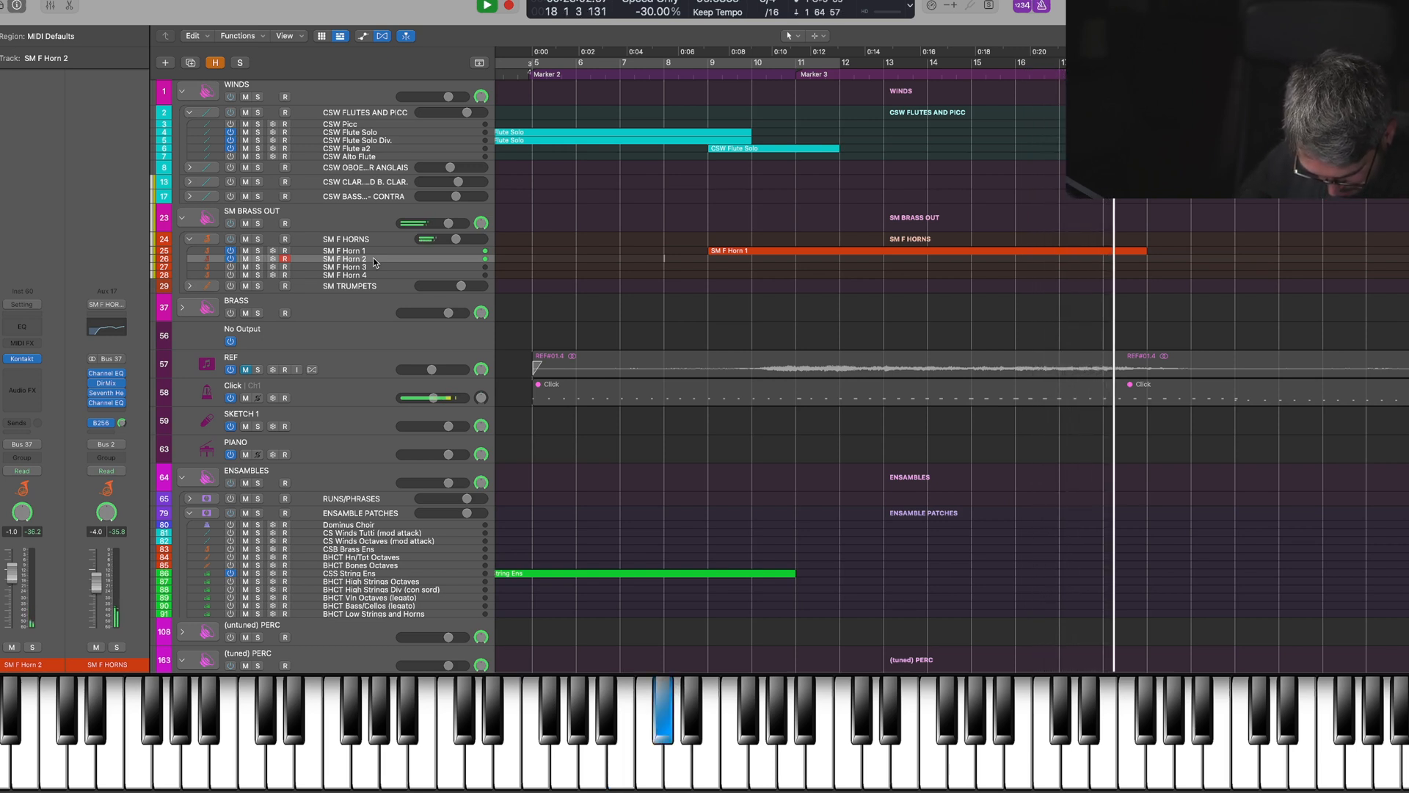
key(space)
key(shift+r)
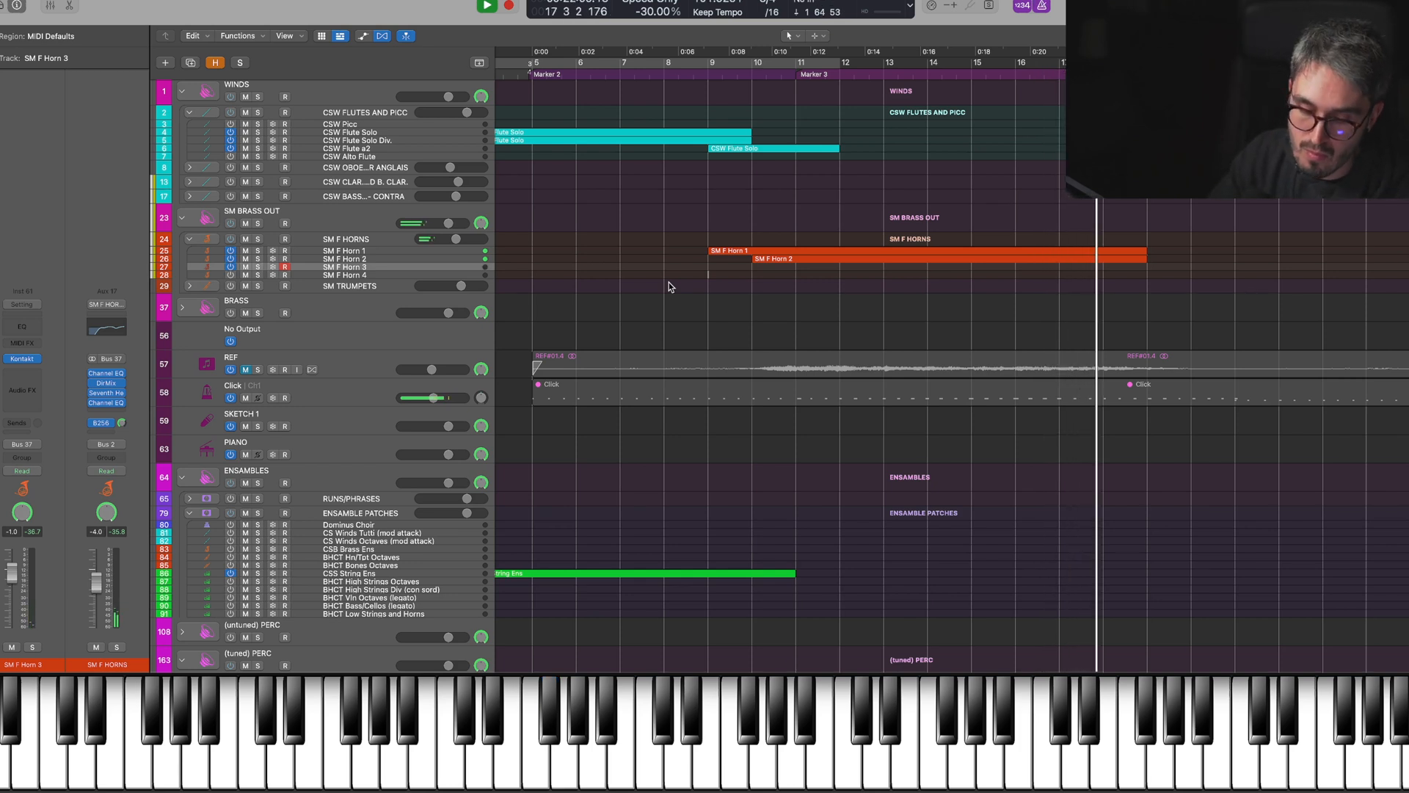
key(shift+r)
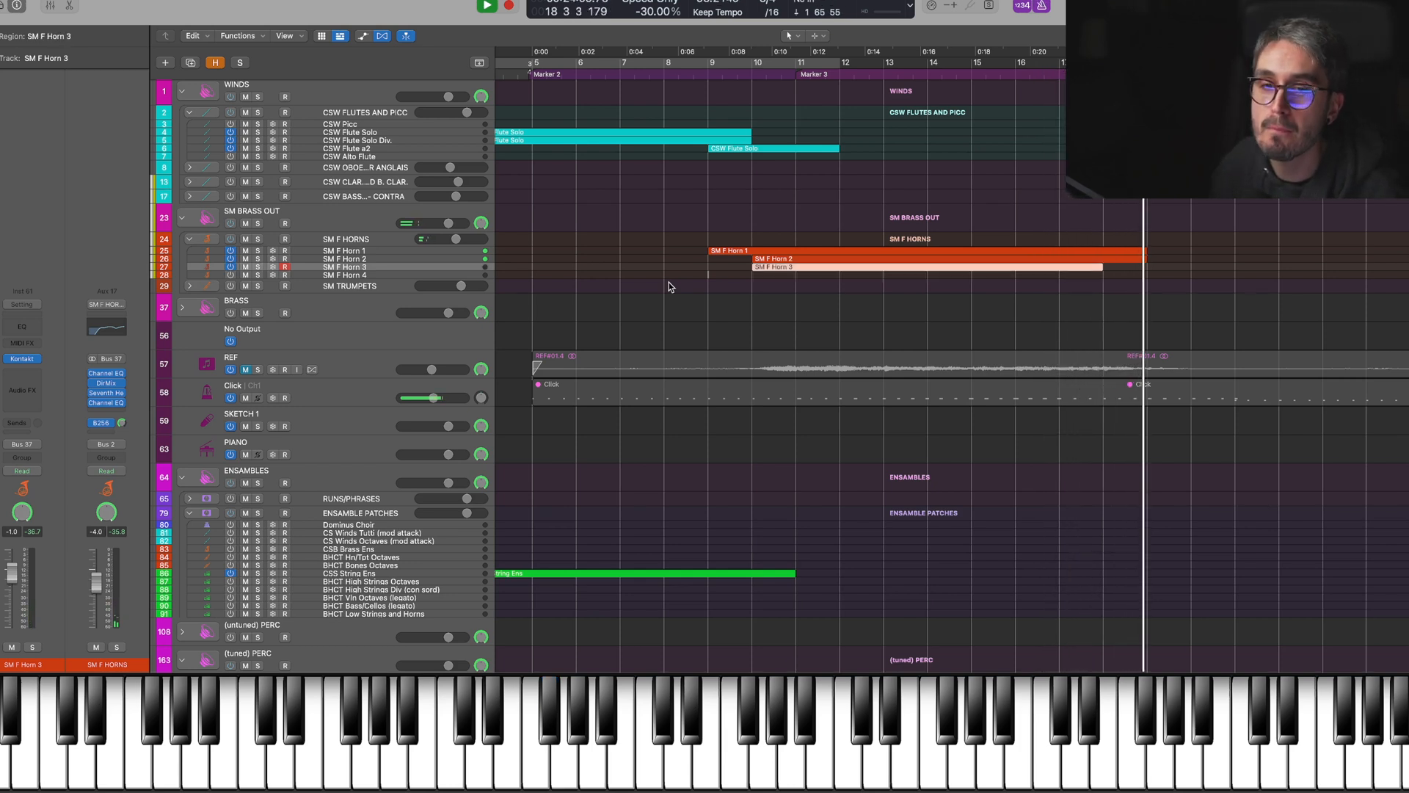
key(space)
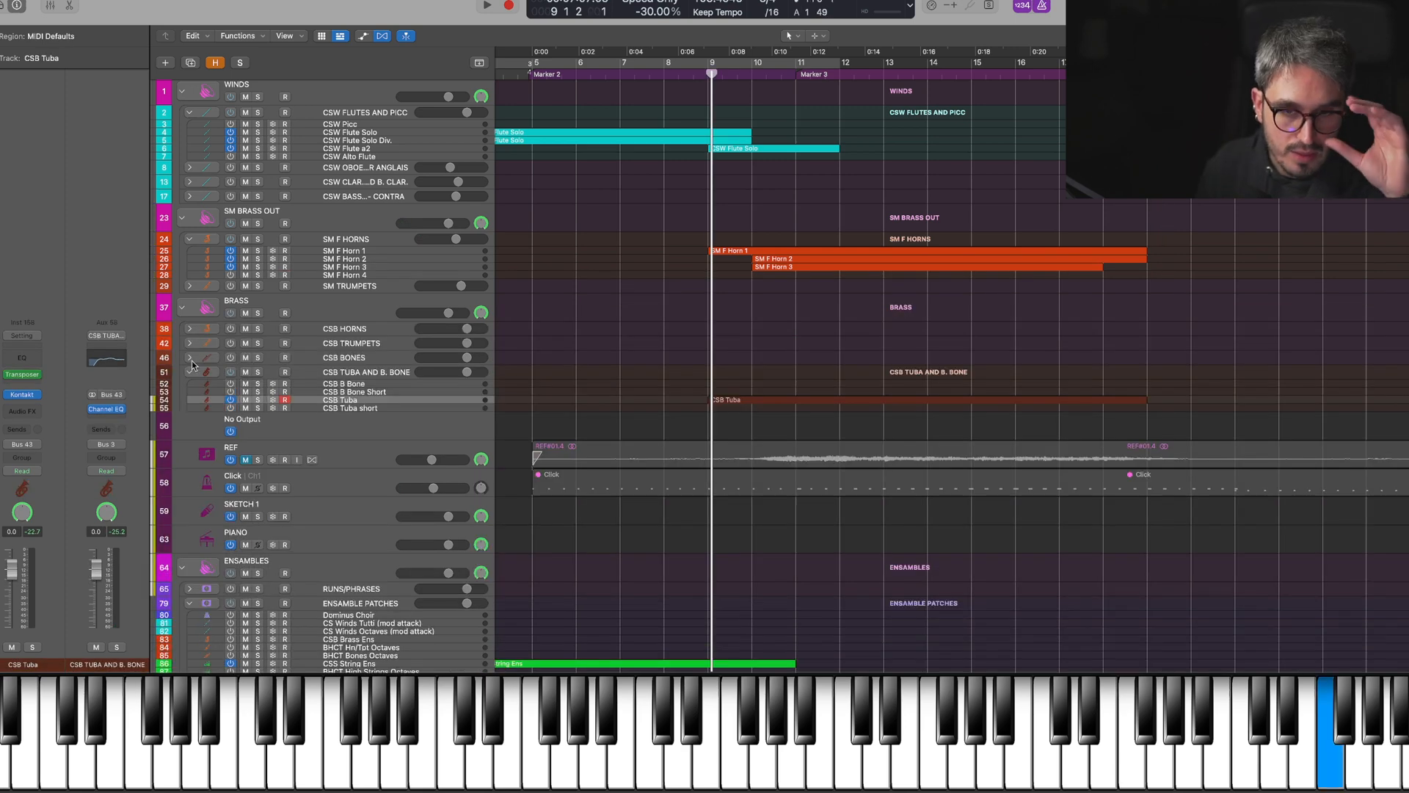
Expand the CSB BONES stack and play in a part on the CSB Tenor Bone track from bar 9
click(190, 359)
click(387, 371)
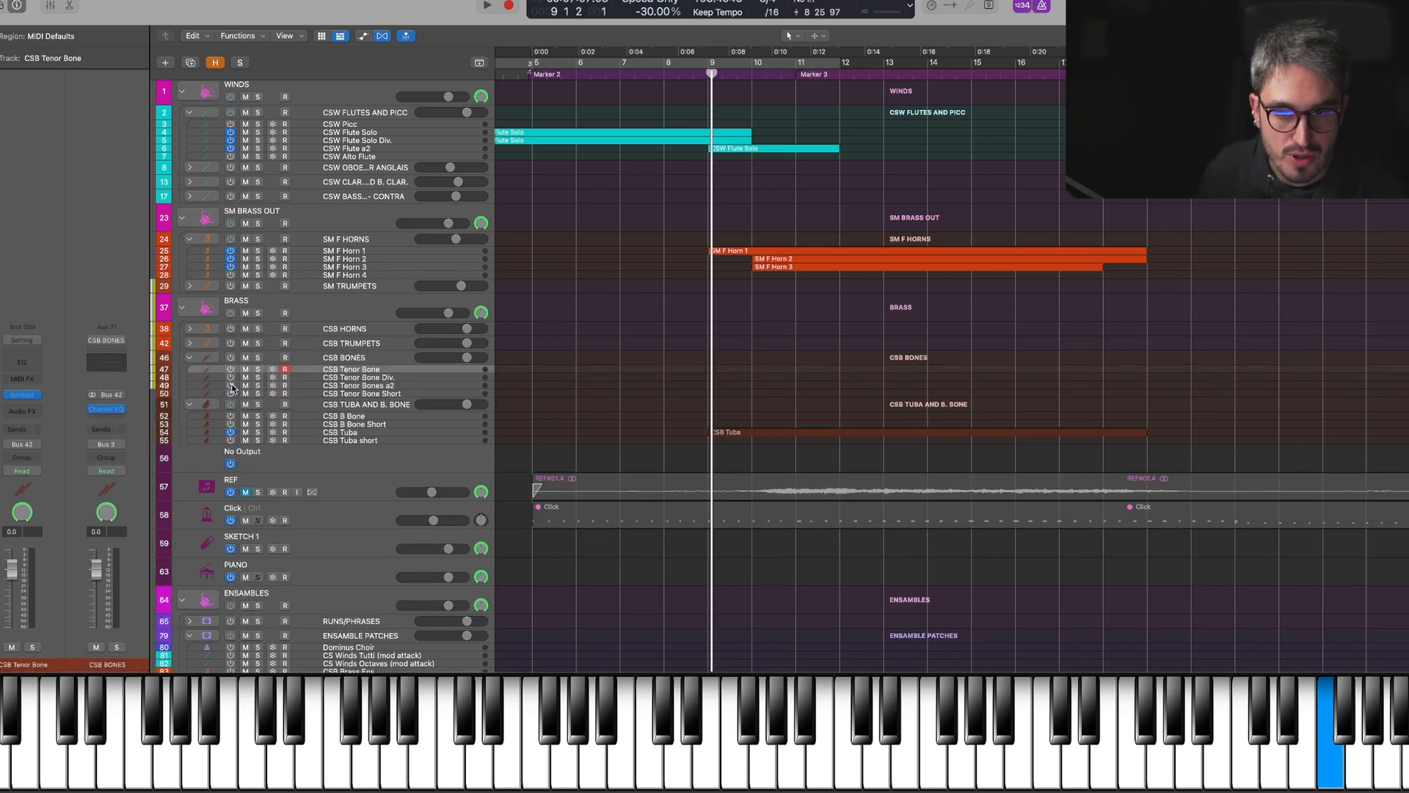
key(space)
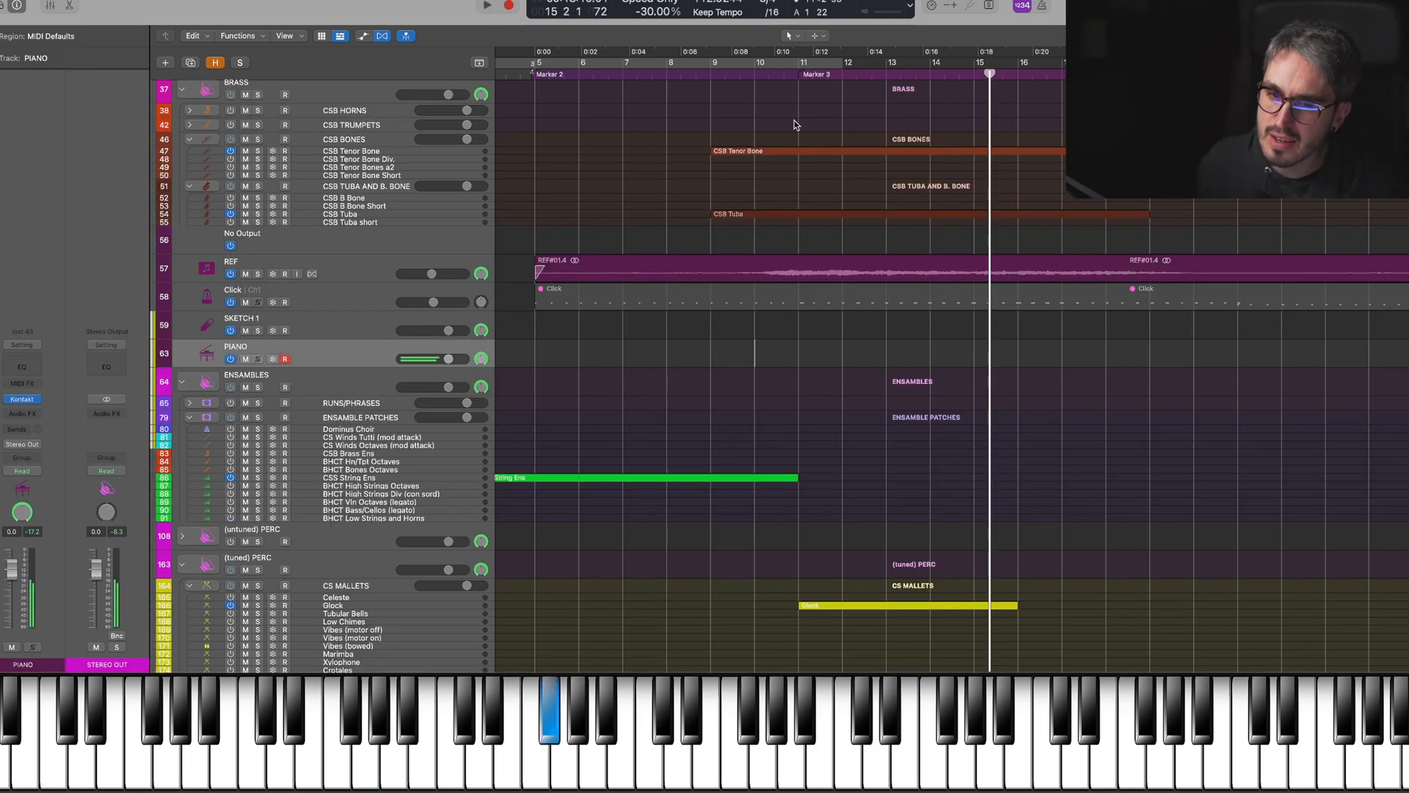
scroll(796, 125, right, 1)
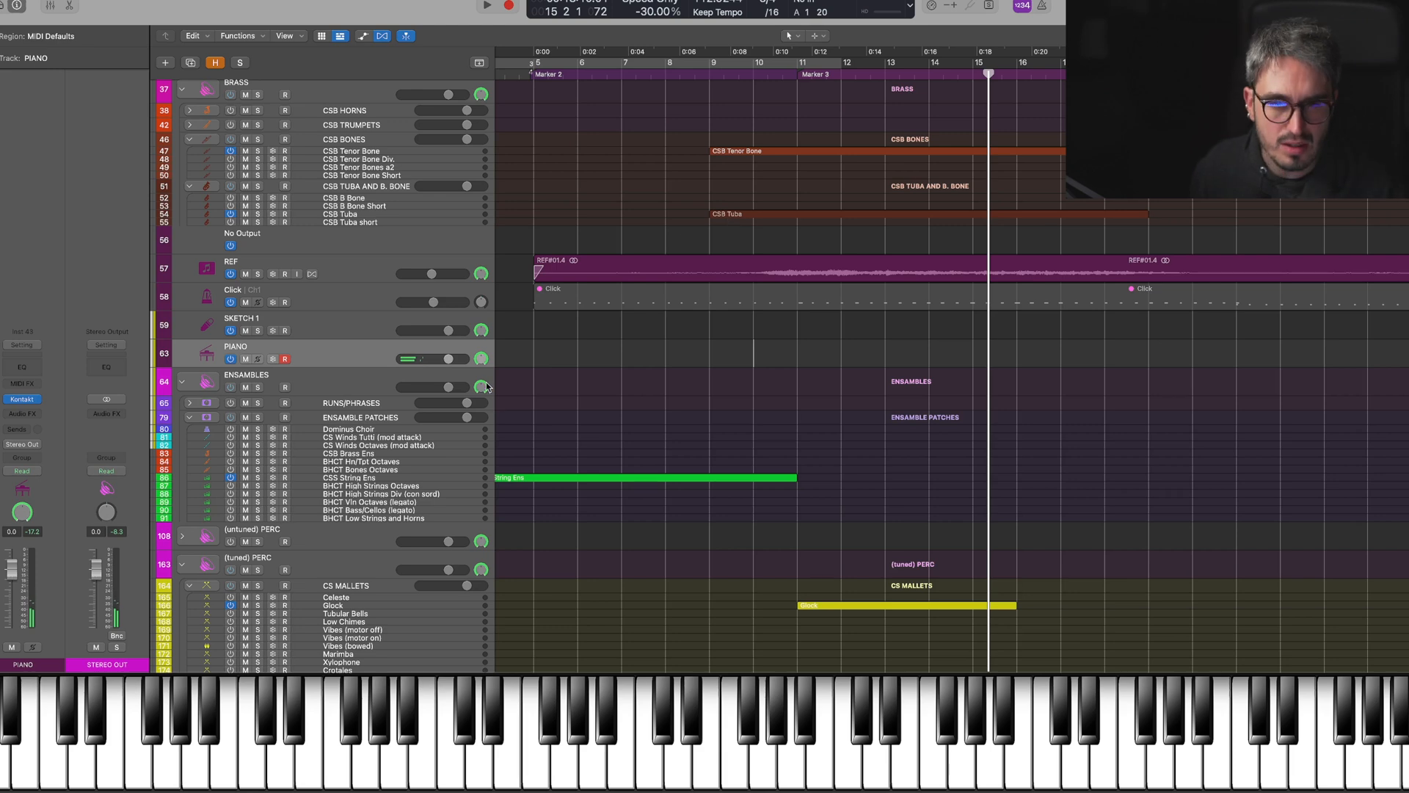
scroll(998, 279, down, 3)
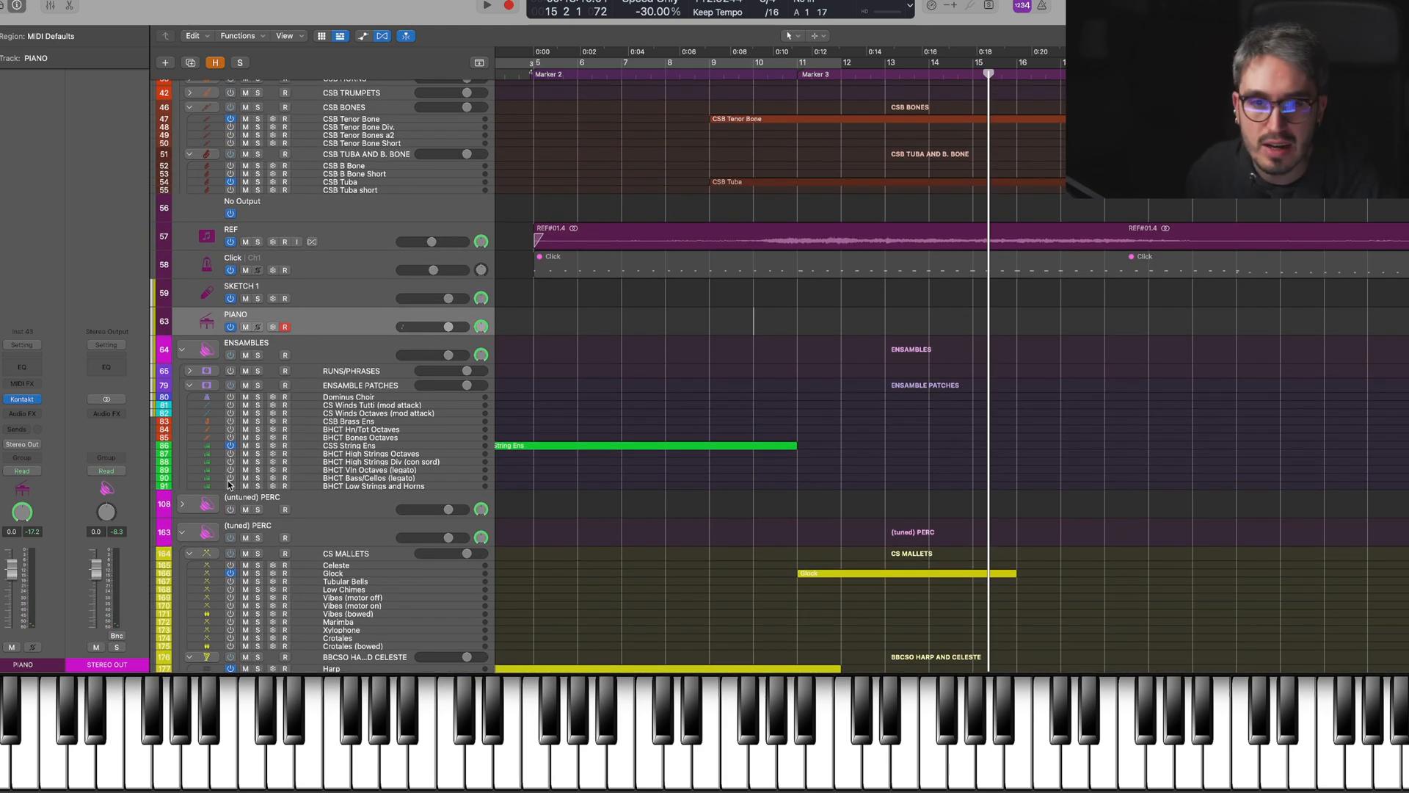
click(247, 243)
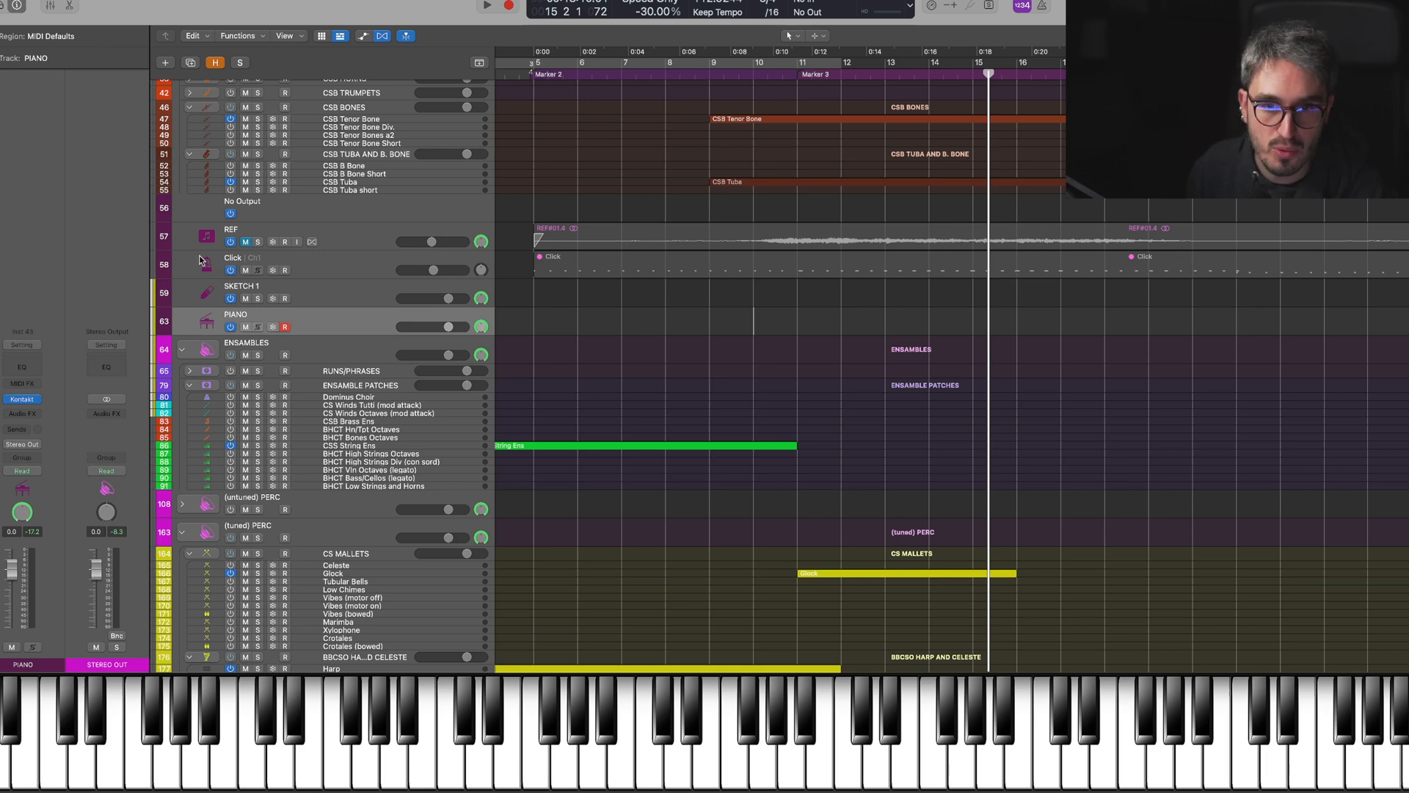
click(247, 243)
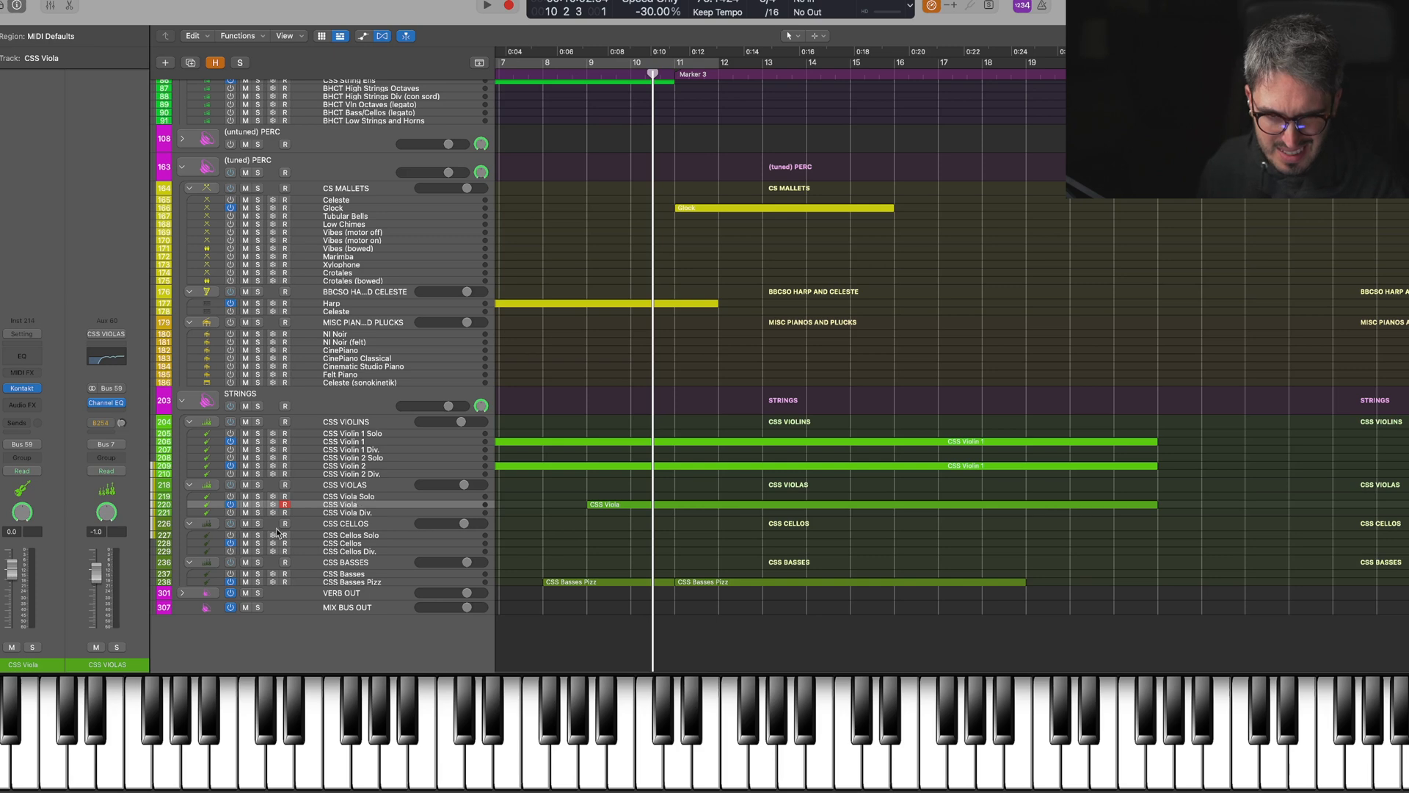
Select the CSS Cellos track, check its Kontakt instrument and play a cello part along with the arrangement
click(380, 544)
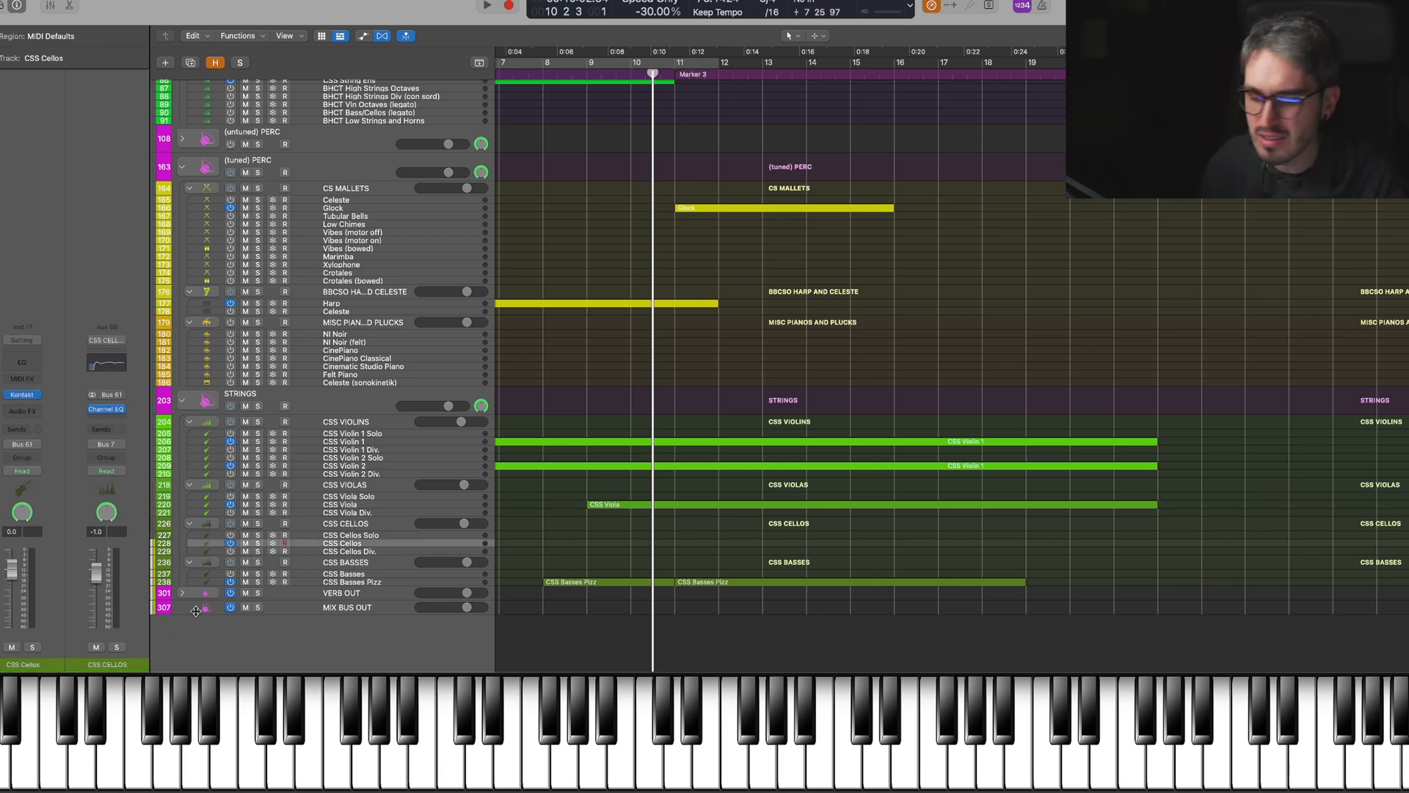
click(28, 397)
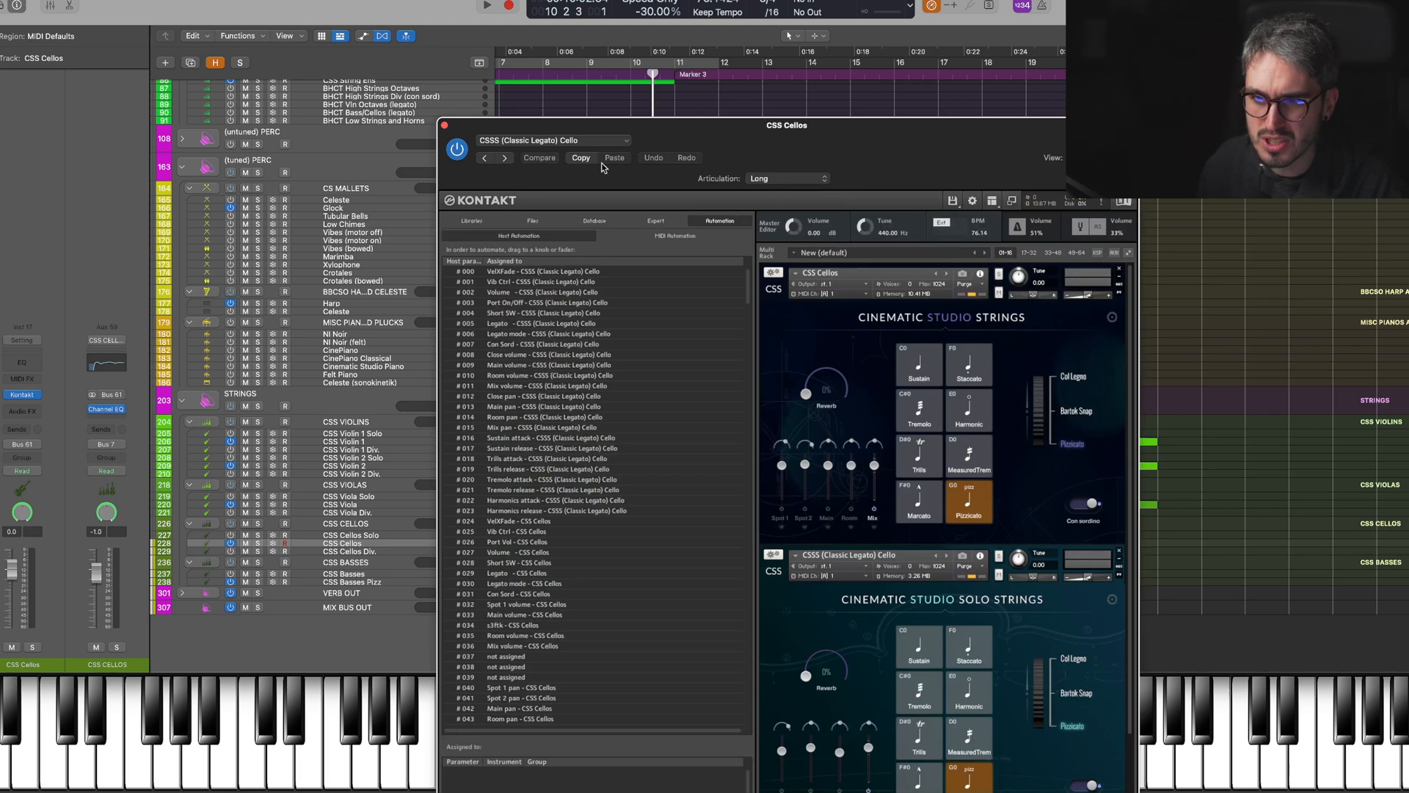
click(445, 126)
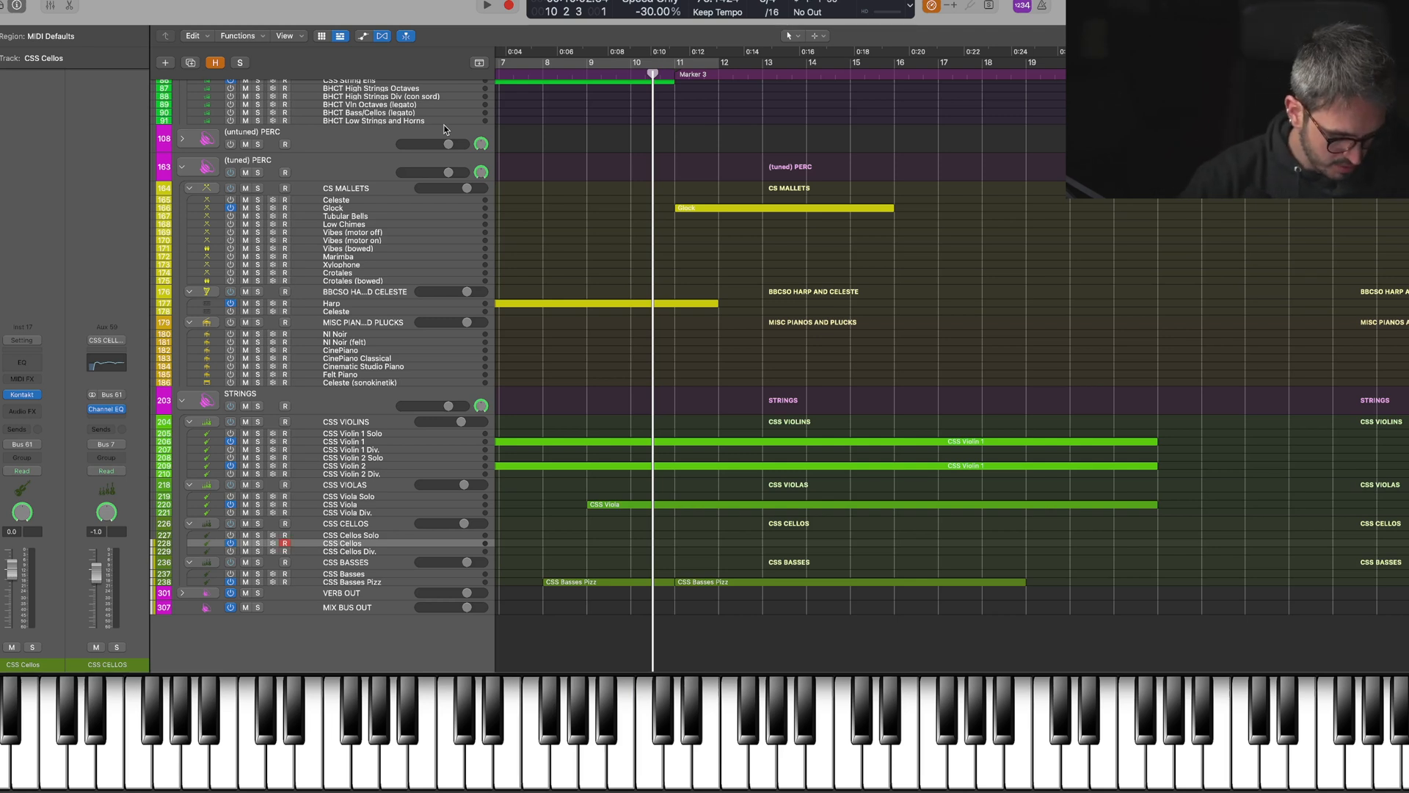
key(space)
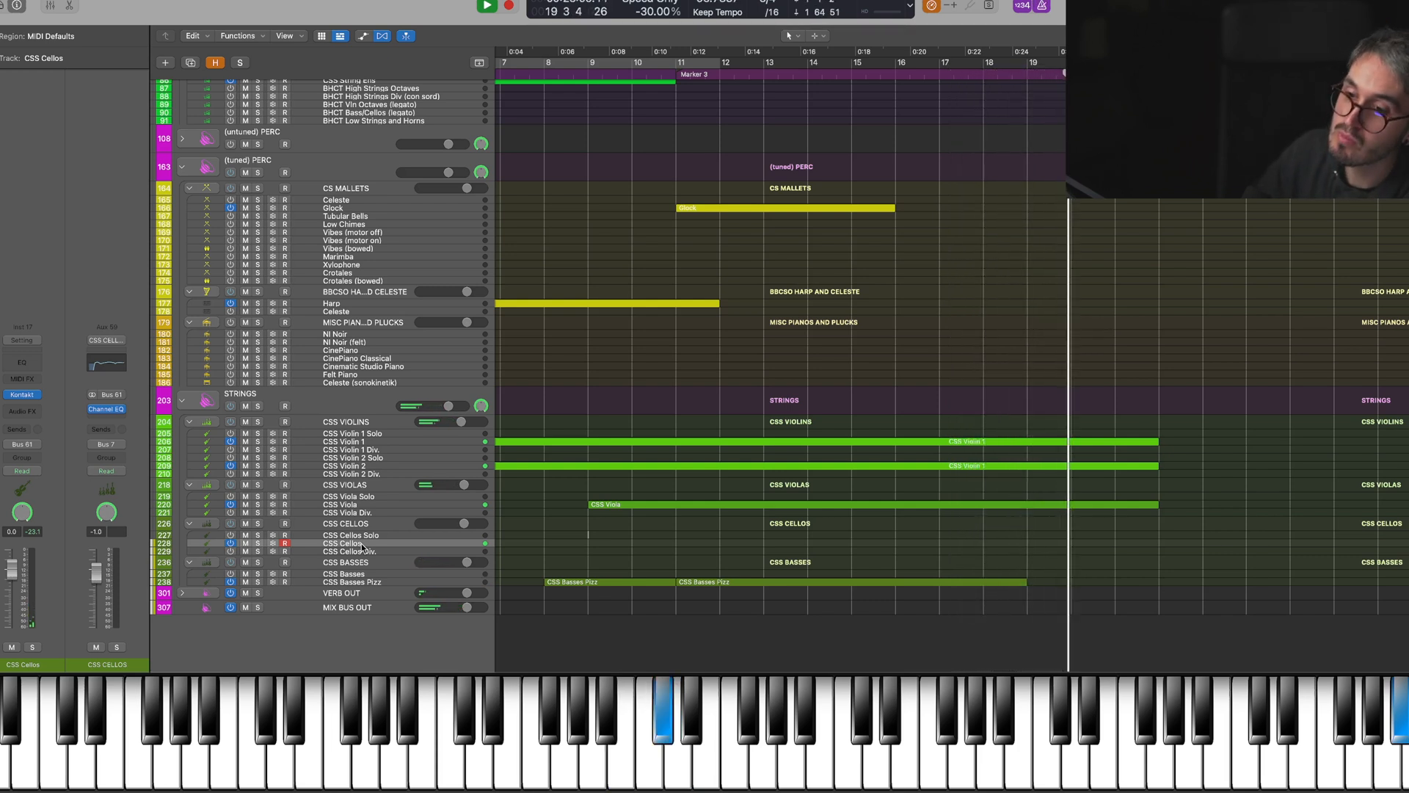
key(space)
Select the CSS String Ens track and play in a new part from about bar 18 to bar 22
scroll(367, 404, up, 5)
click(371, 249)
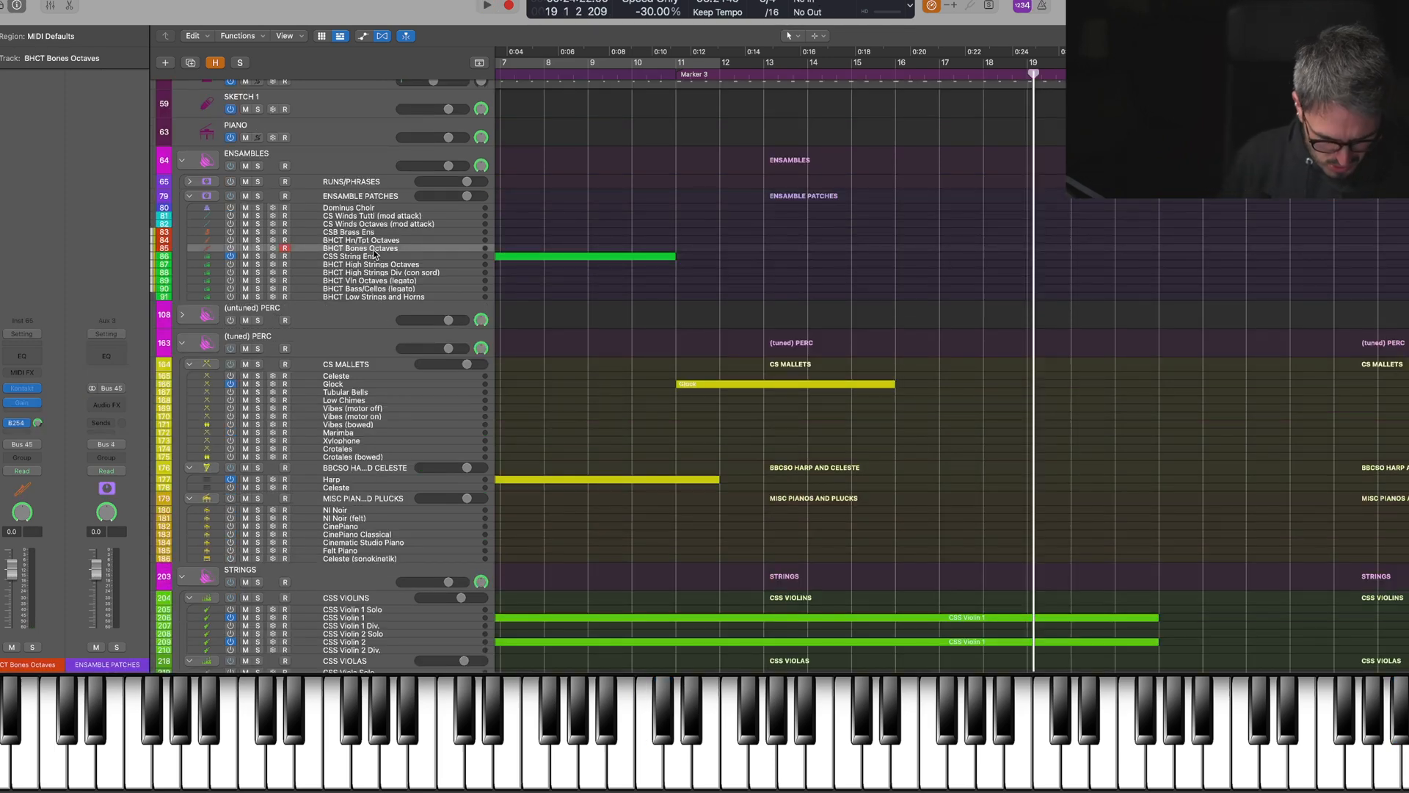
click(375, 256)
key(space)
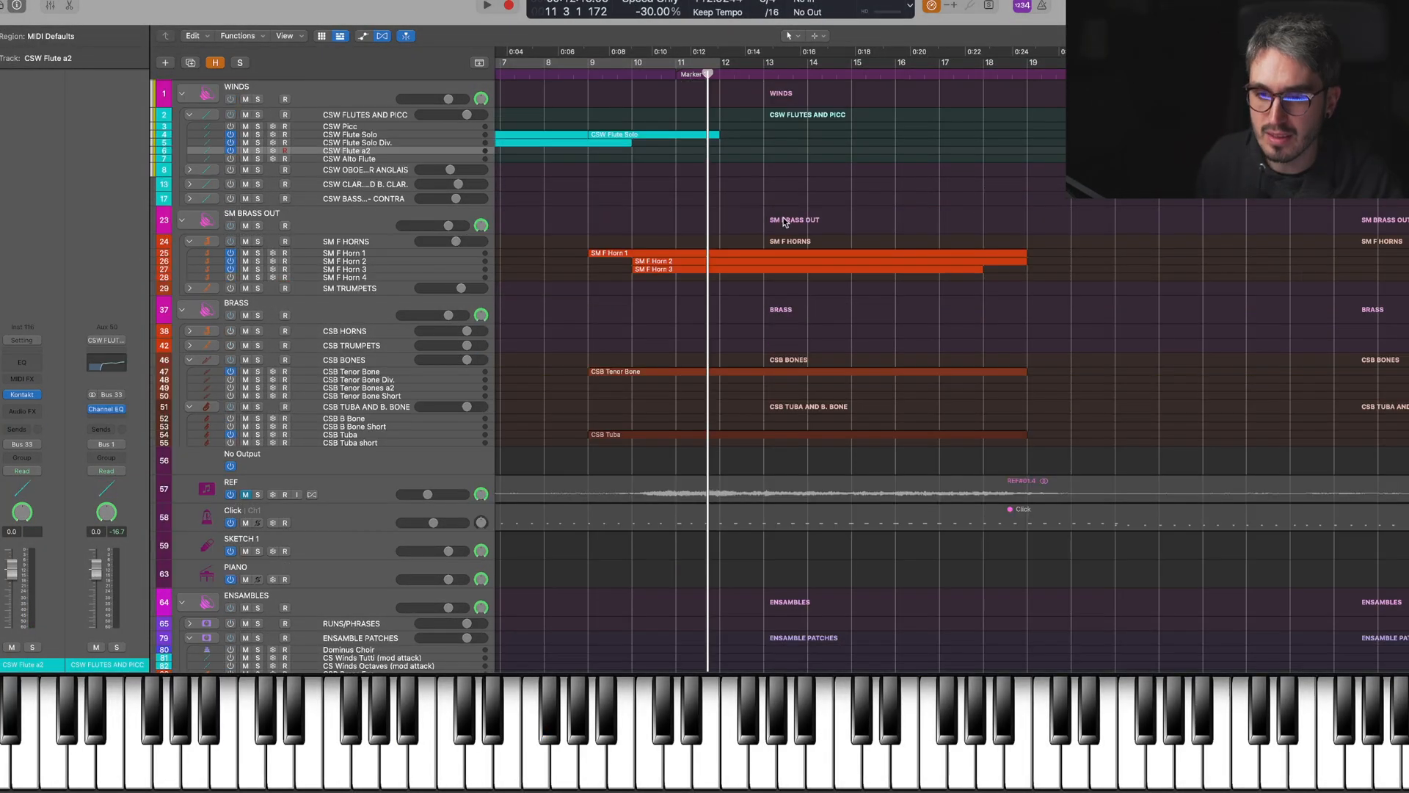
Check the soloed REF track and play in parts on CSW Flute Solo Div. from bar 11 and CSW Flute Solo from bar 14
click(258, 494)
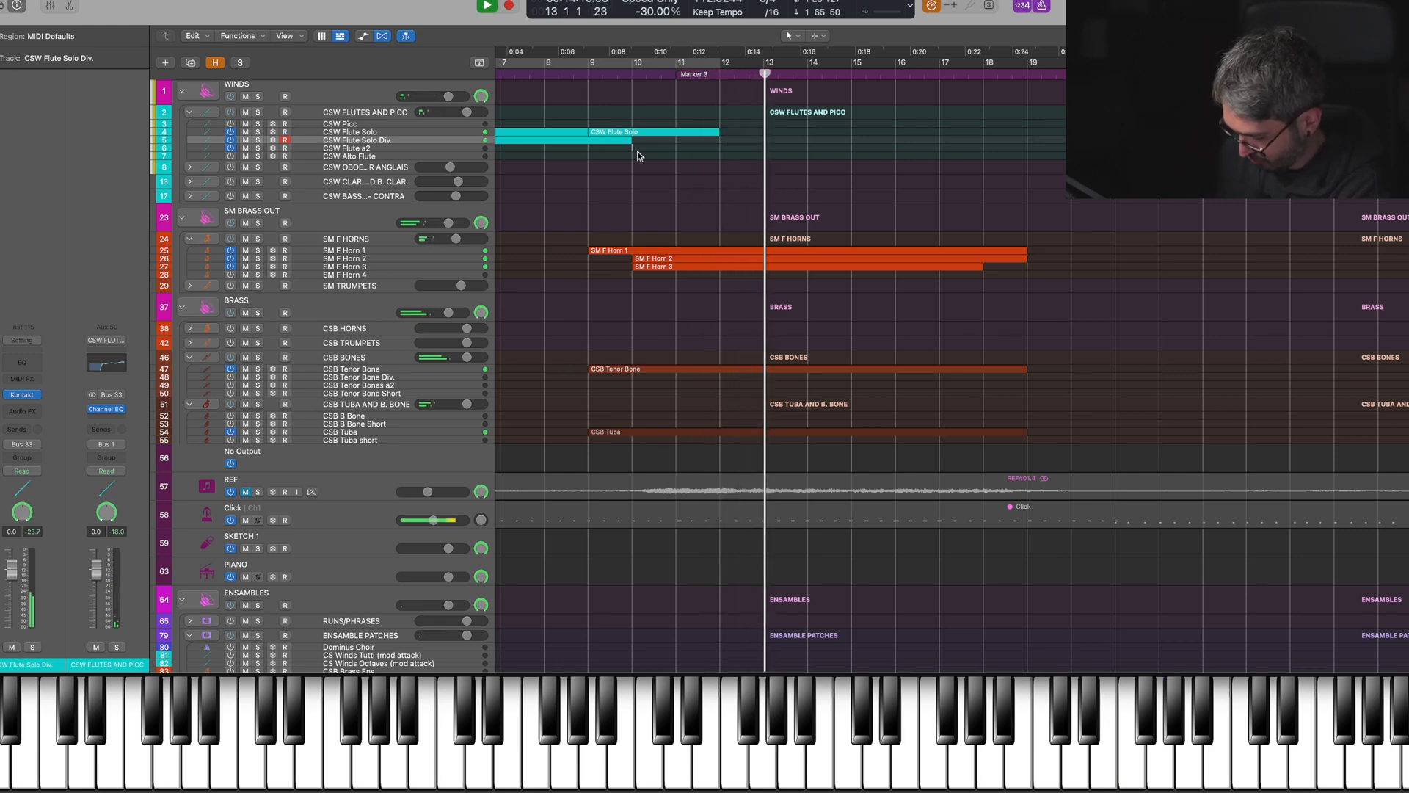
key(space)
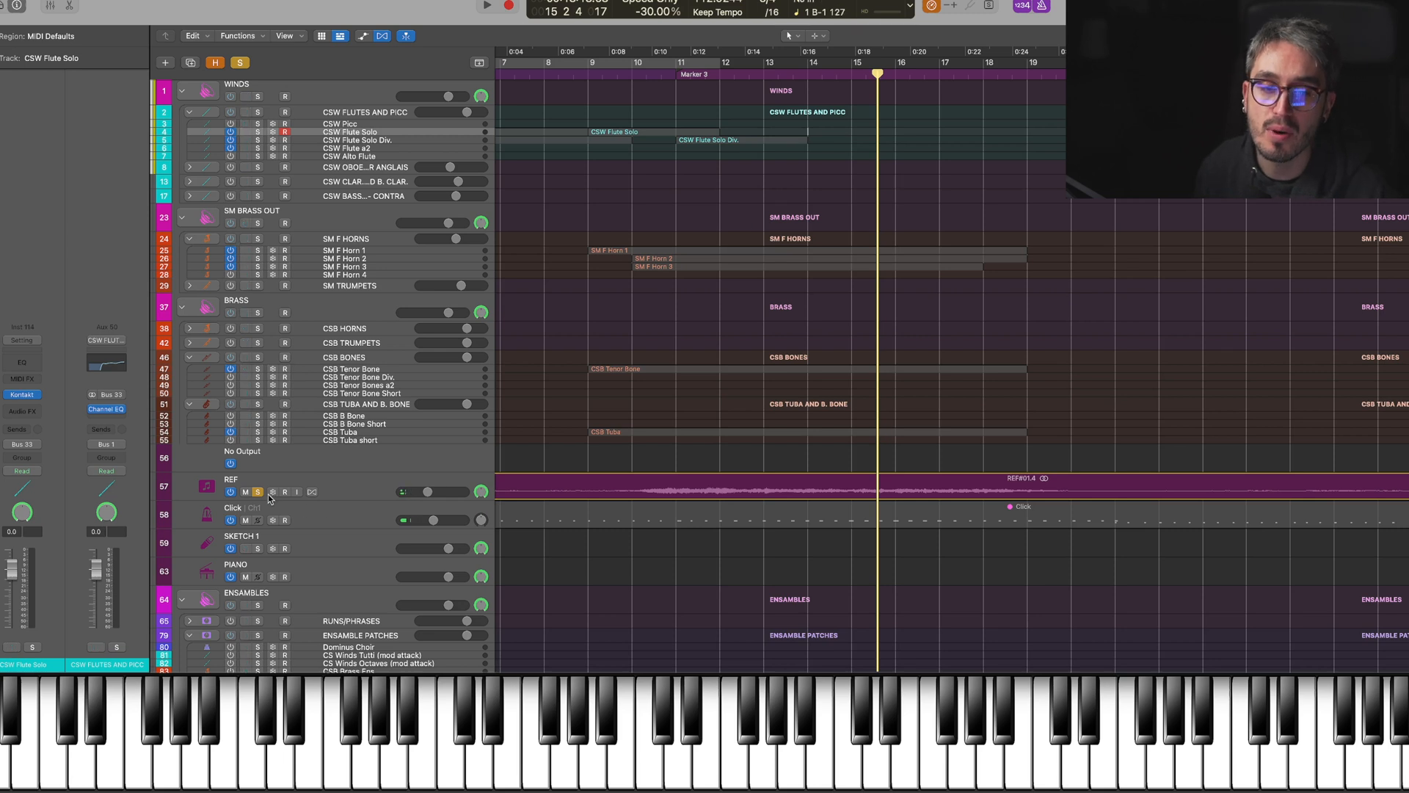
click(258, 492)
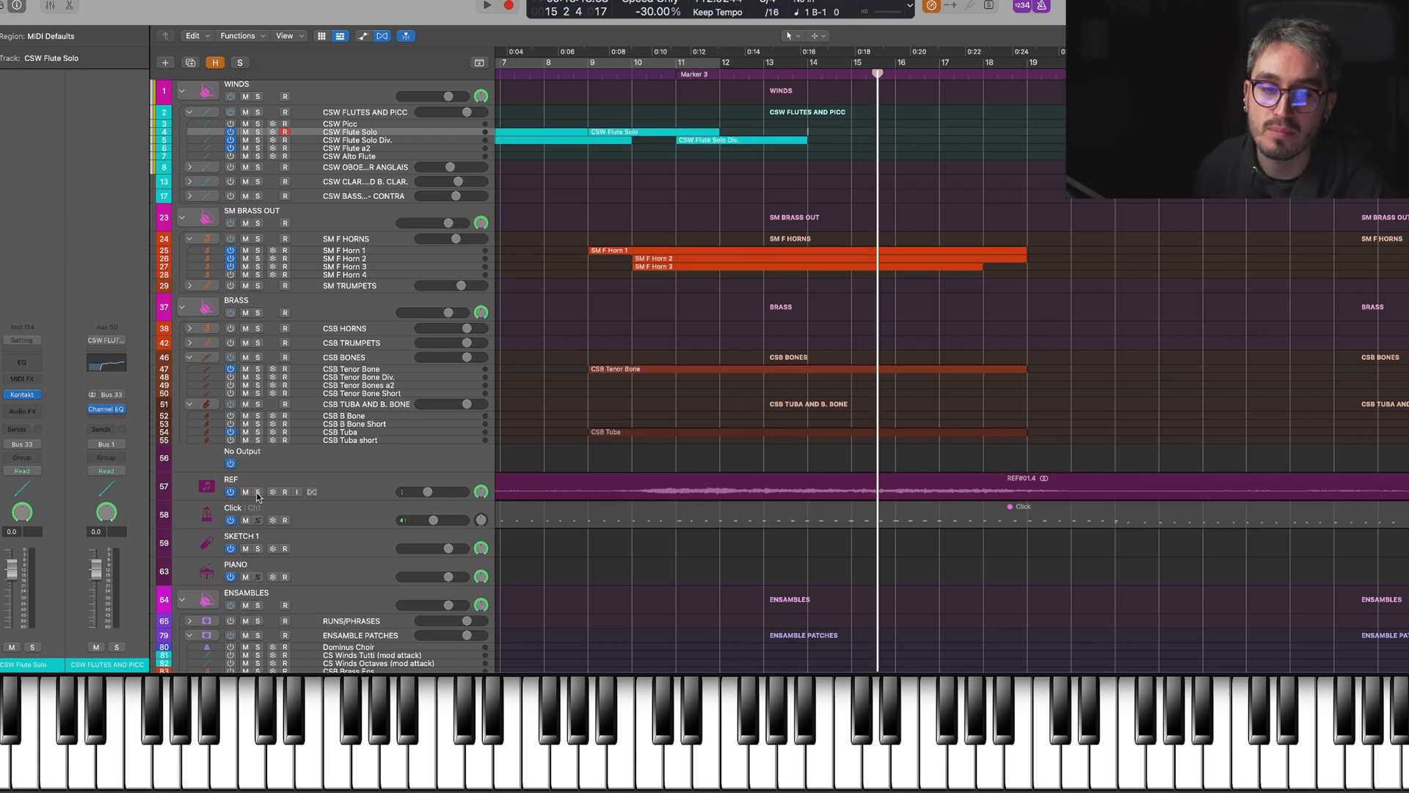
key(space)
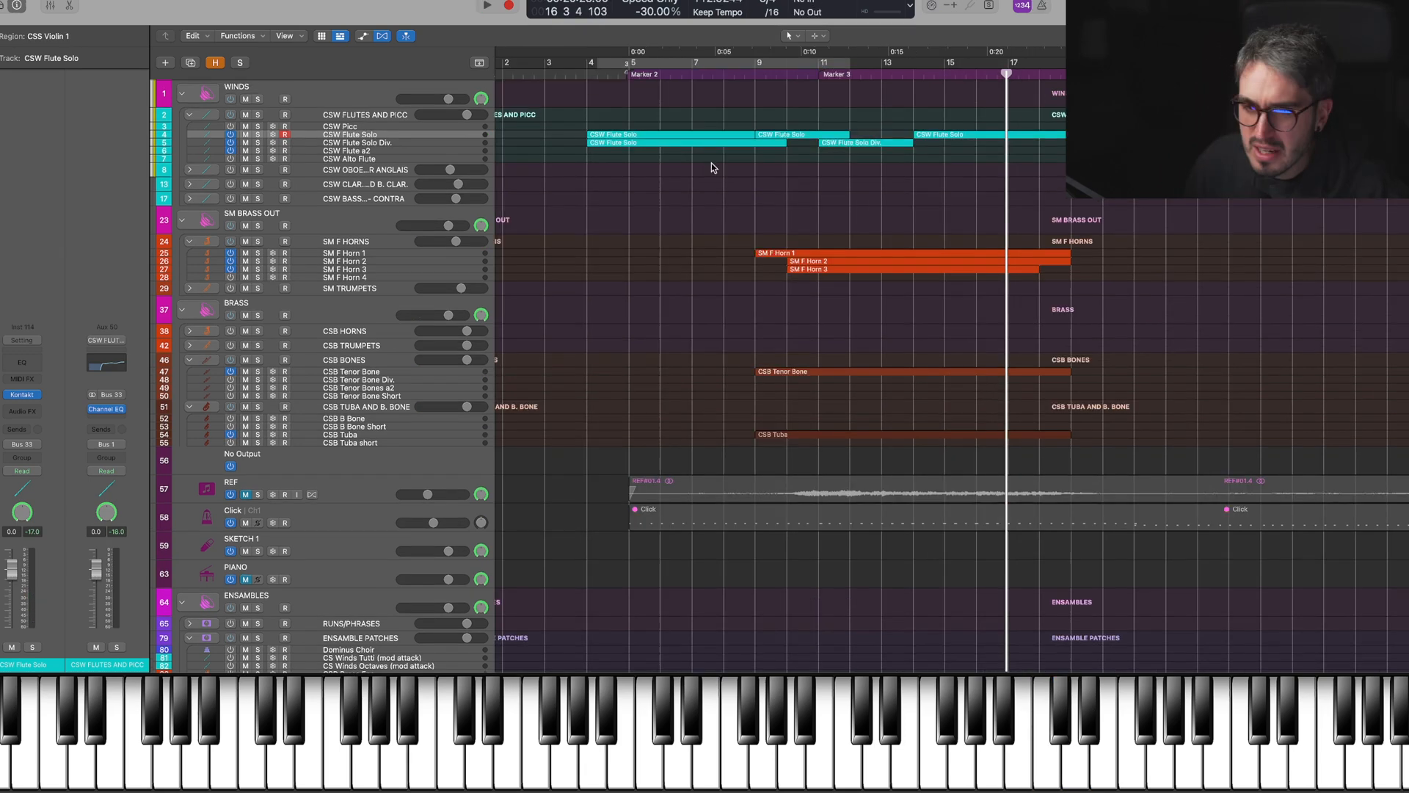
scroll(711, 163, down, 5)
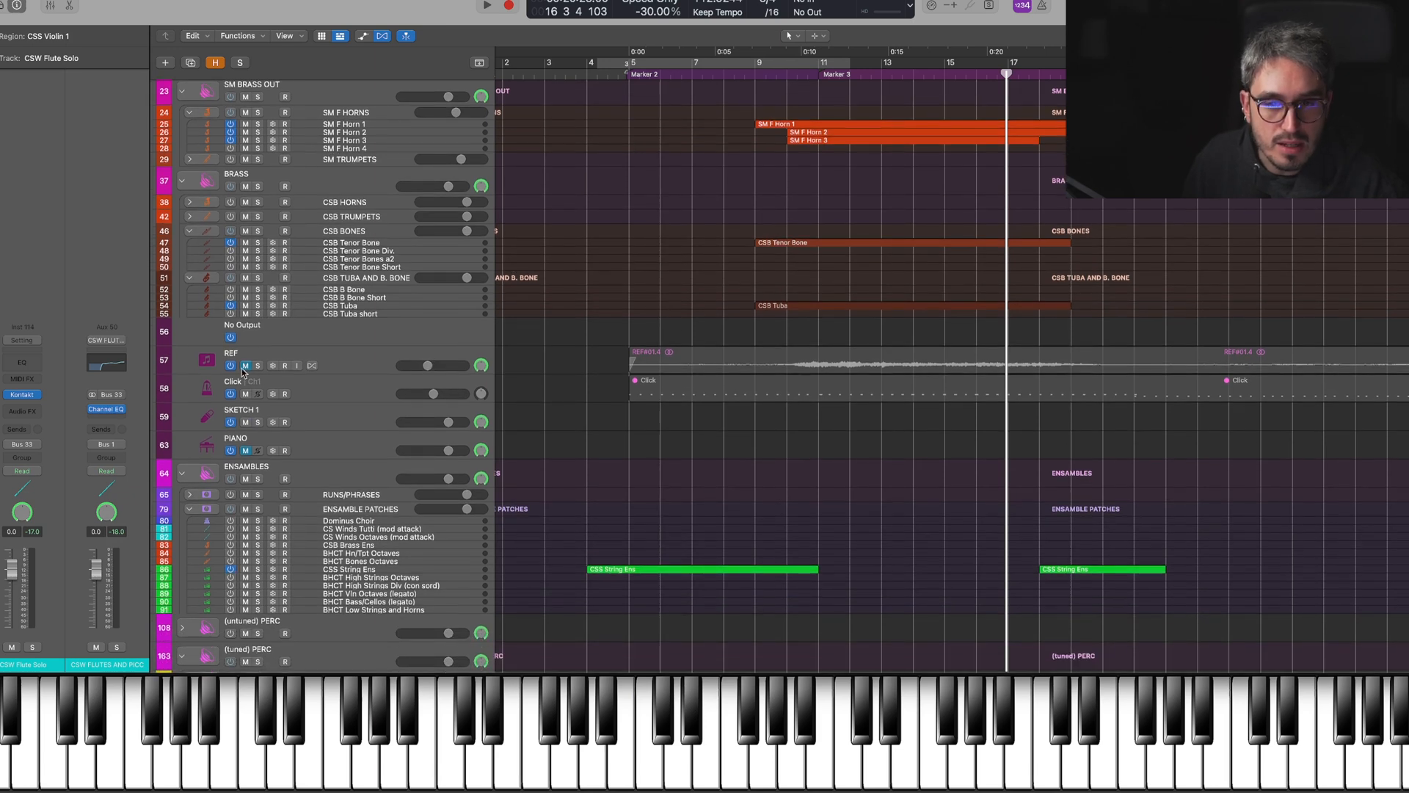
click(245, 367)
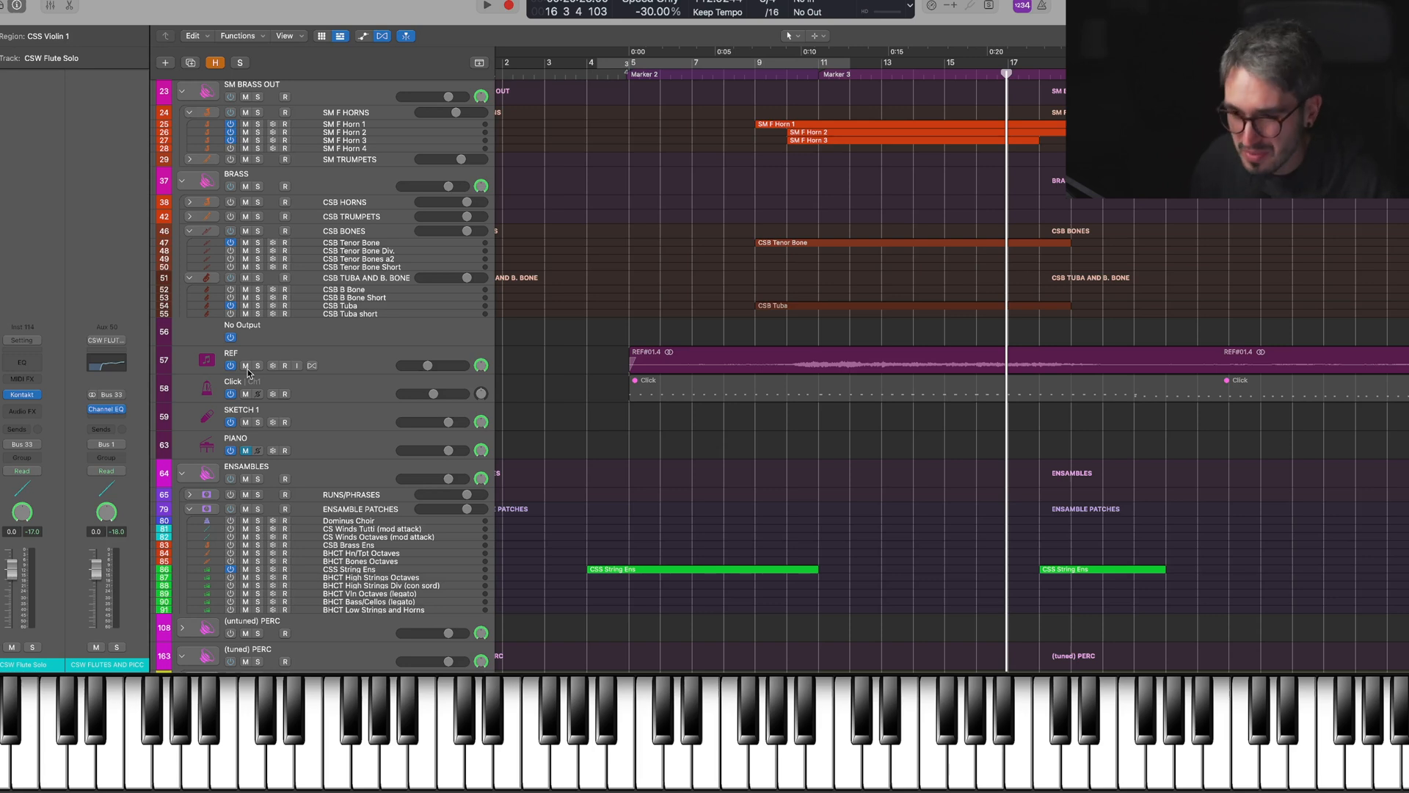
click(247, 367)
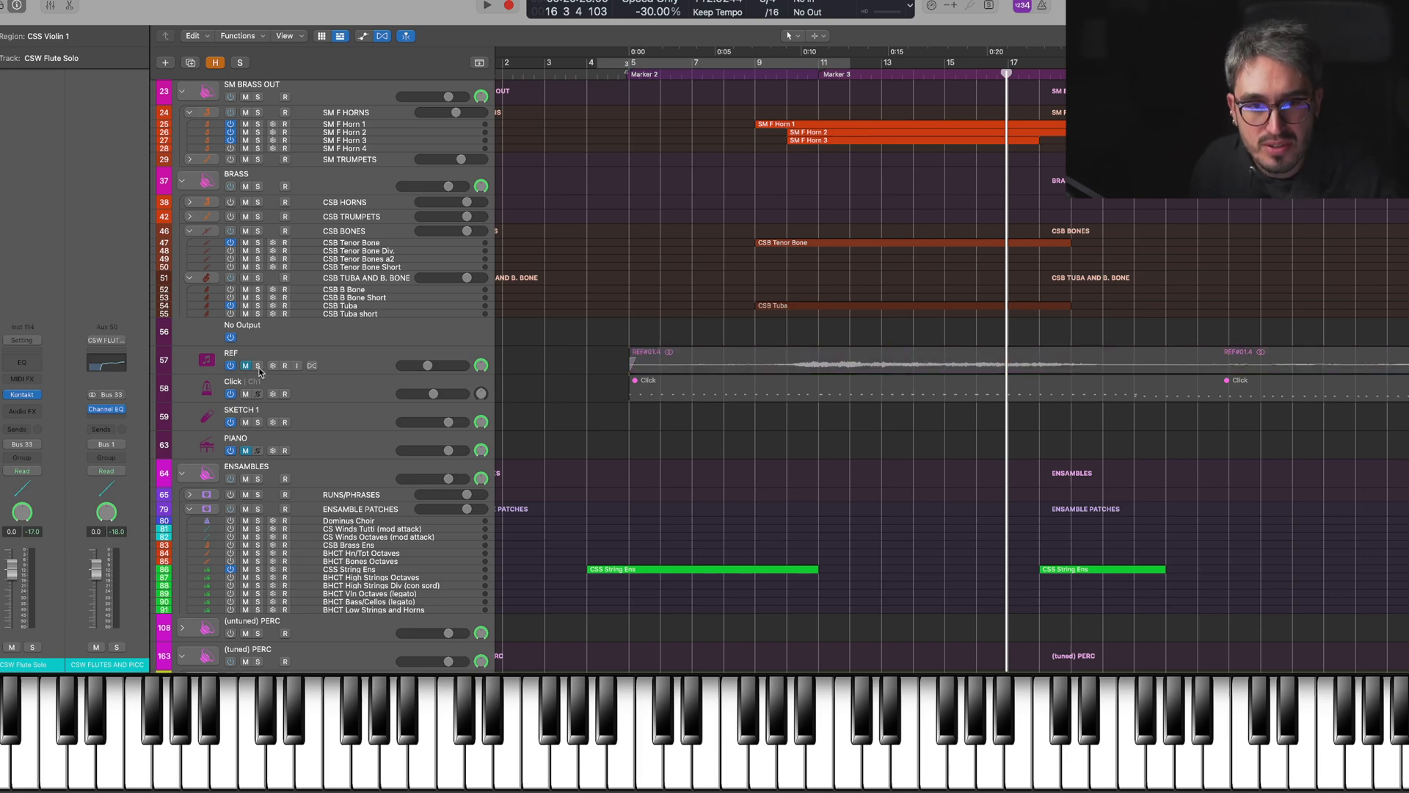
Expand the CSW clarinet stack and create an empty region at bar 11 on the CSW Clar. Solo track with the Pencil tool
scroll(412, 417, up, 5)
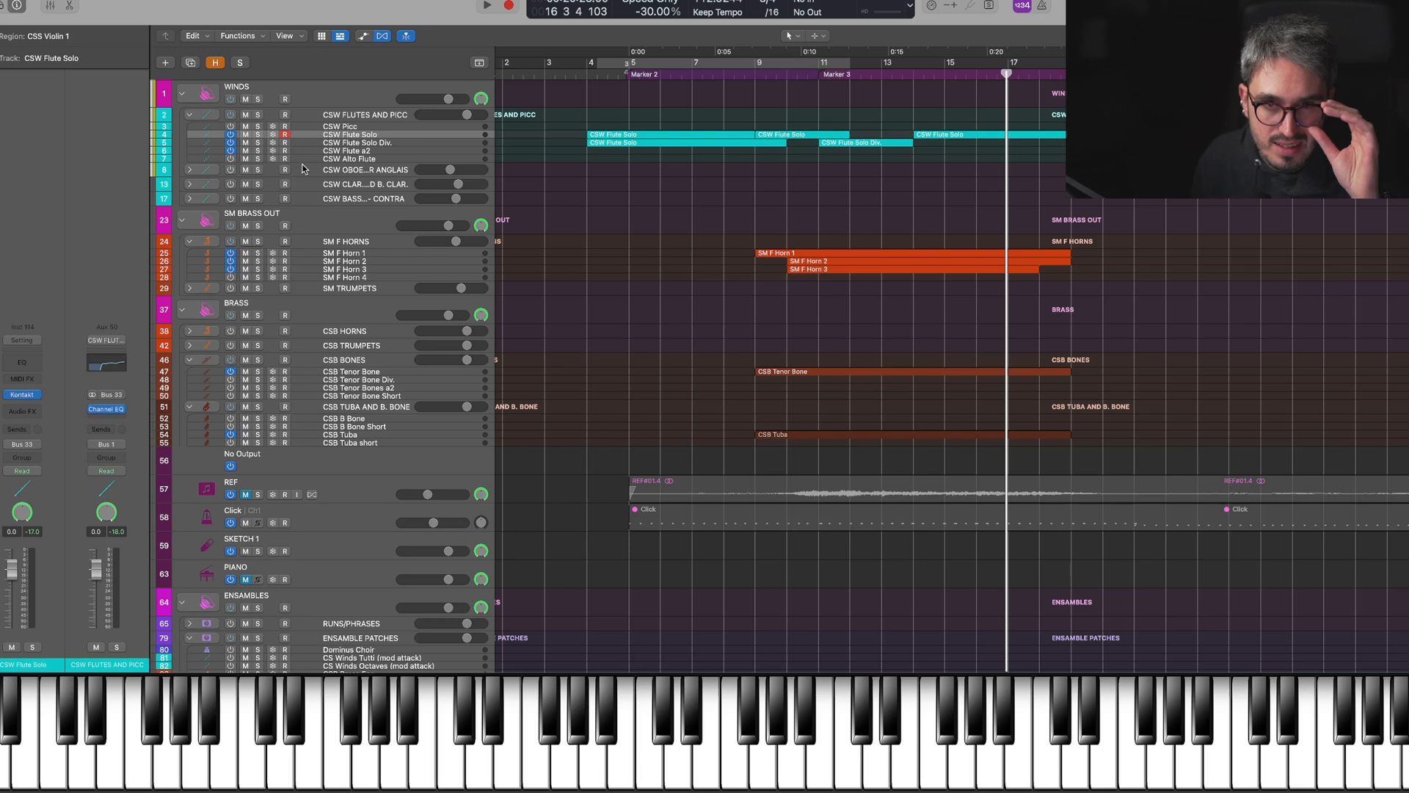
click(190, 185)
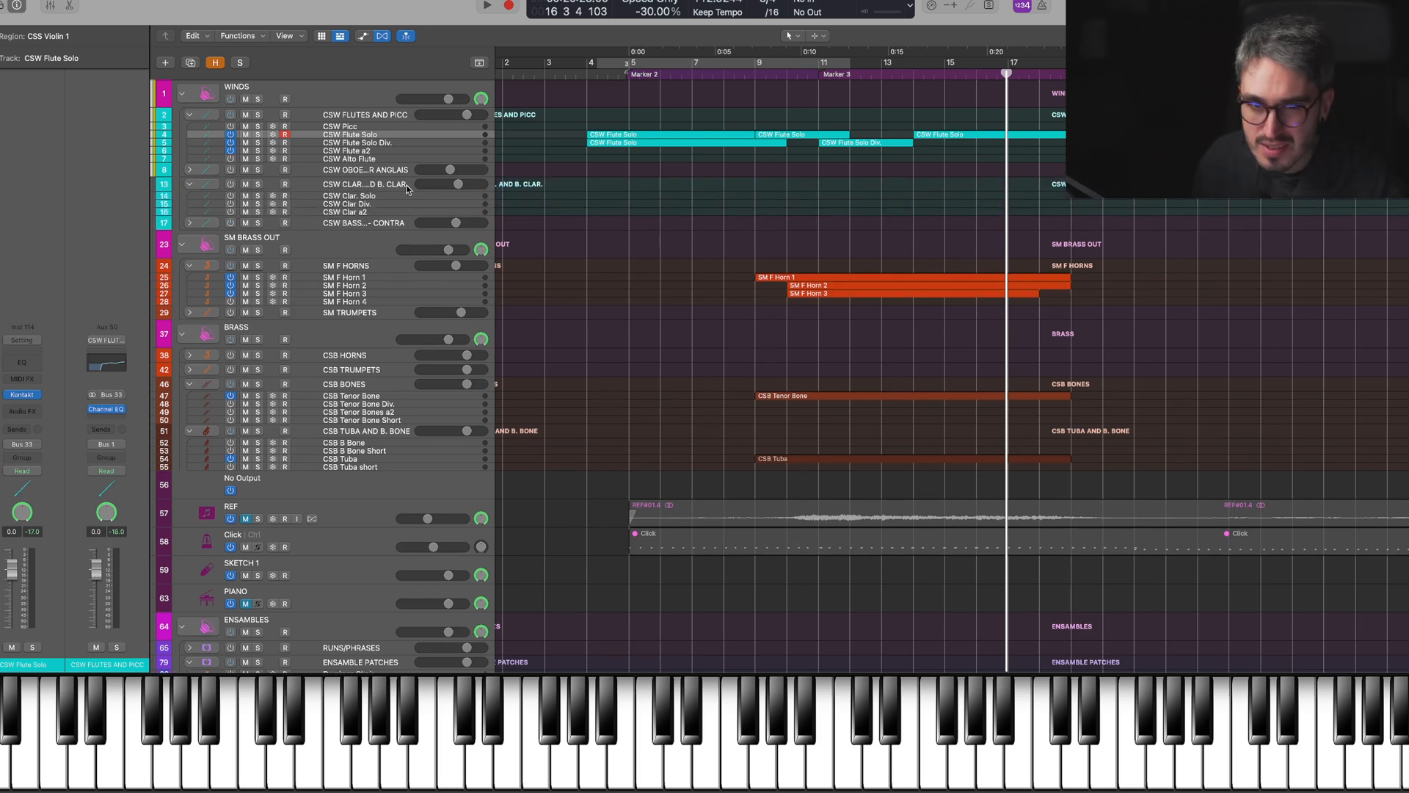
click(357, 196)
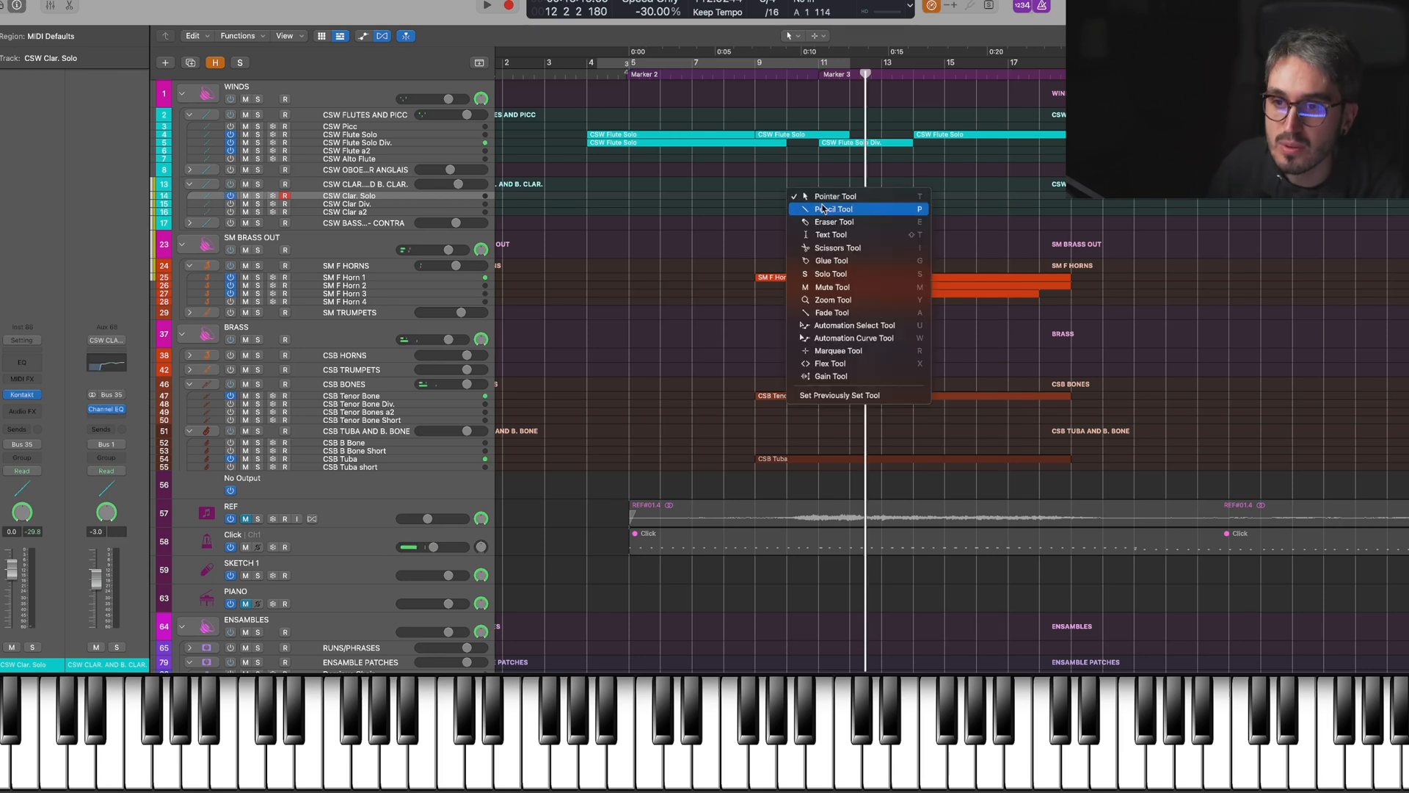
click(806, 209)
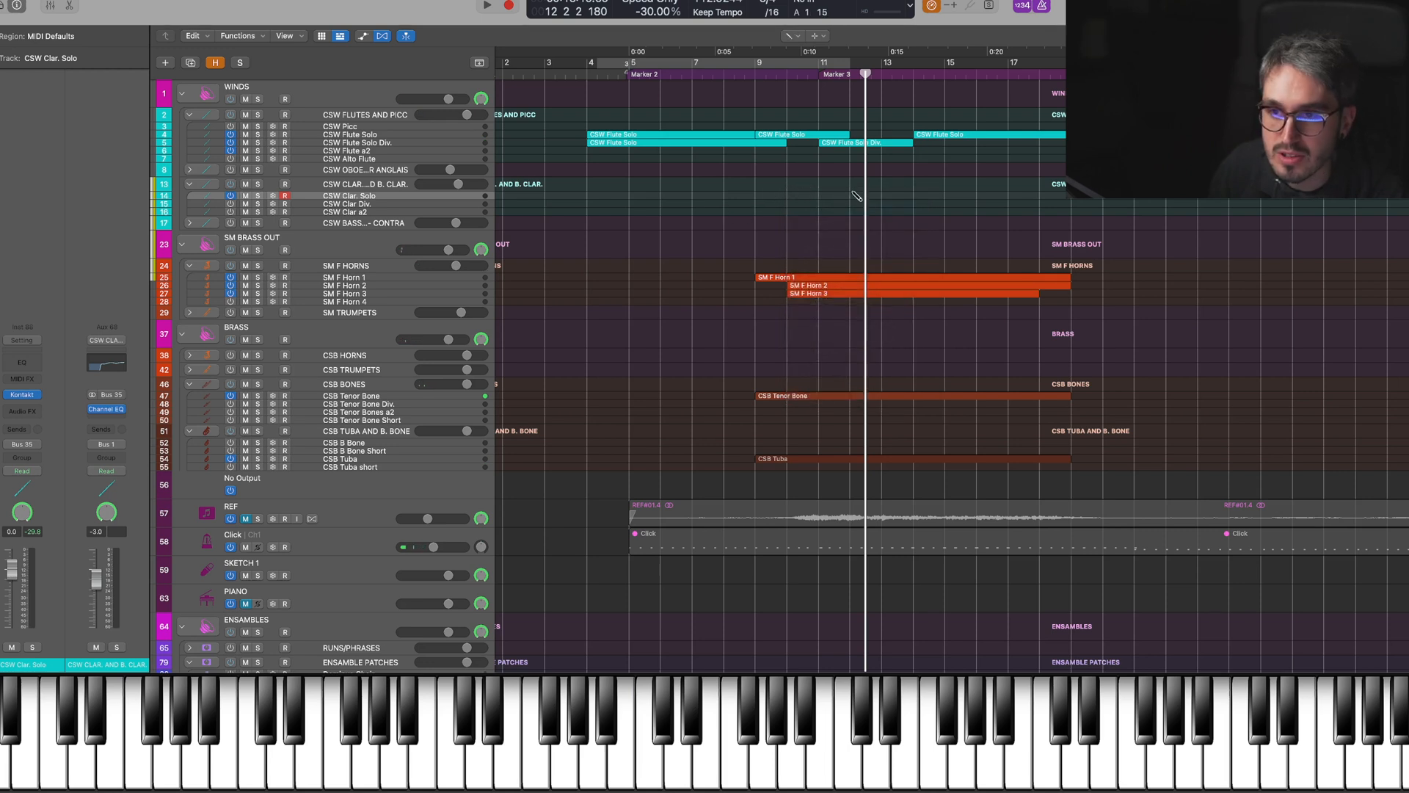
click(829, 199)
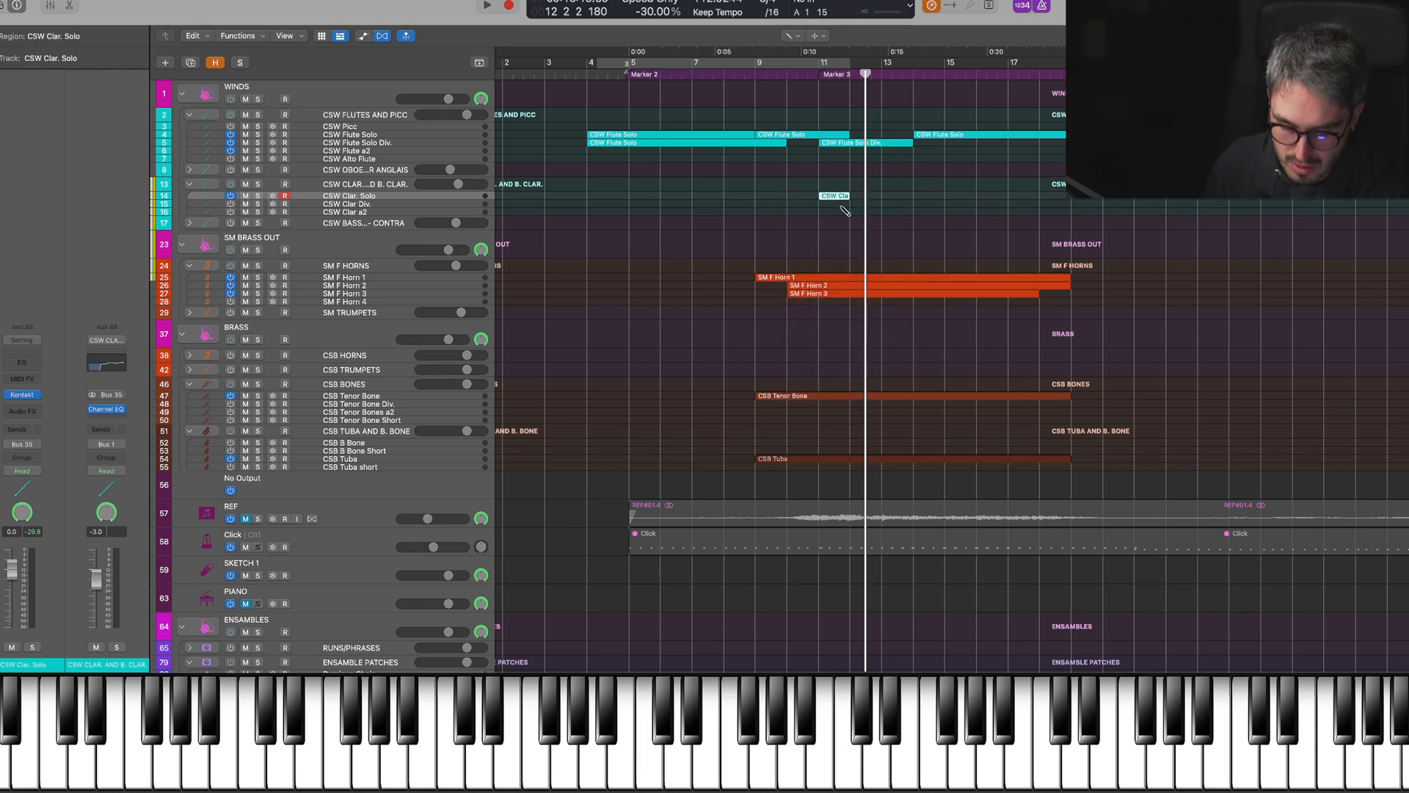
Extend the CSW Clar. Solo region to about bar 21 and open it for editing
key(t)
click(881, 207)
drag(849, 196, 1134, 199)
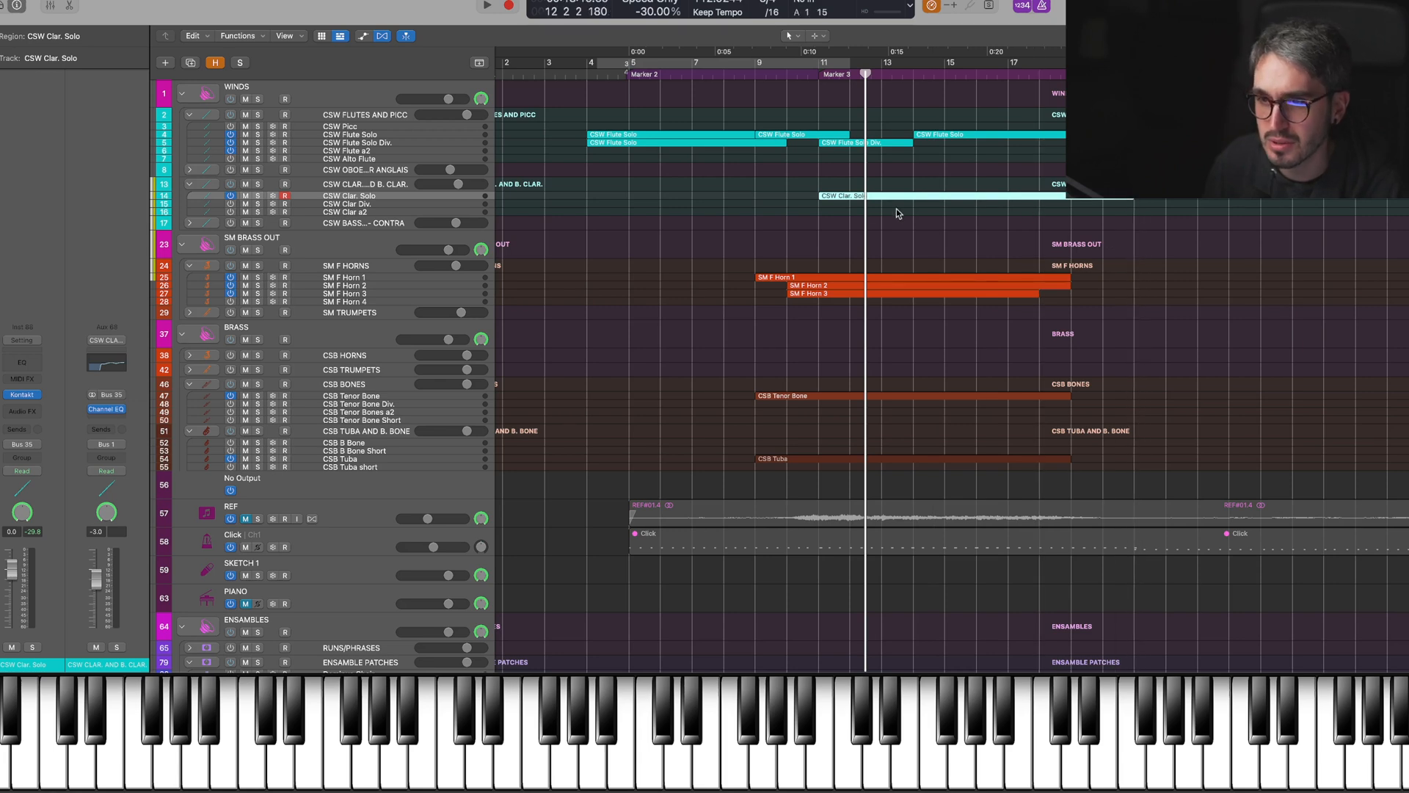
double_click(869, 197)
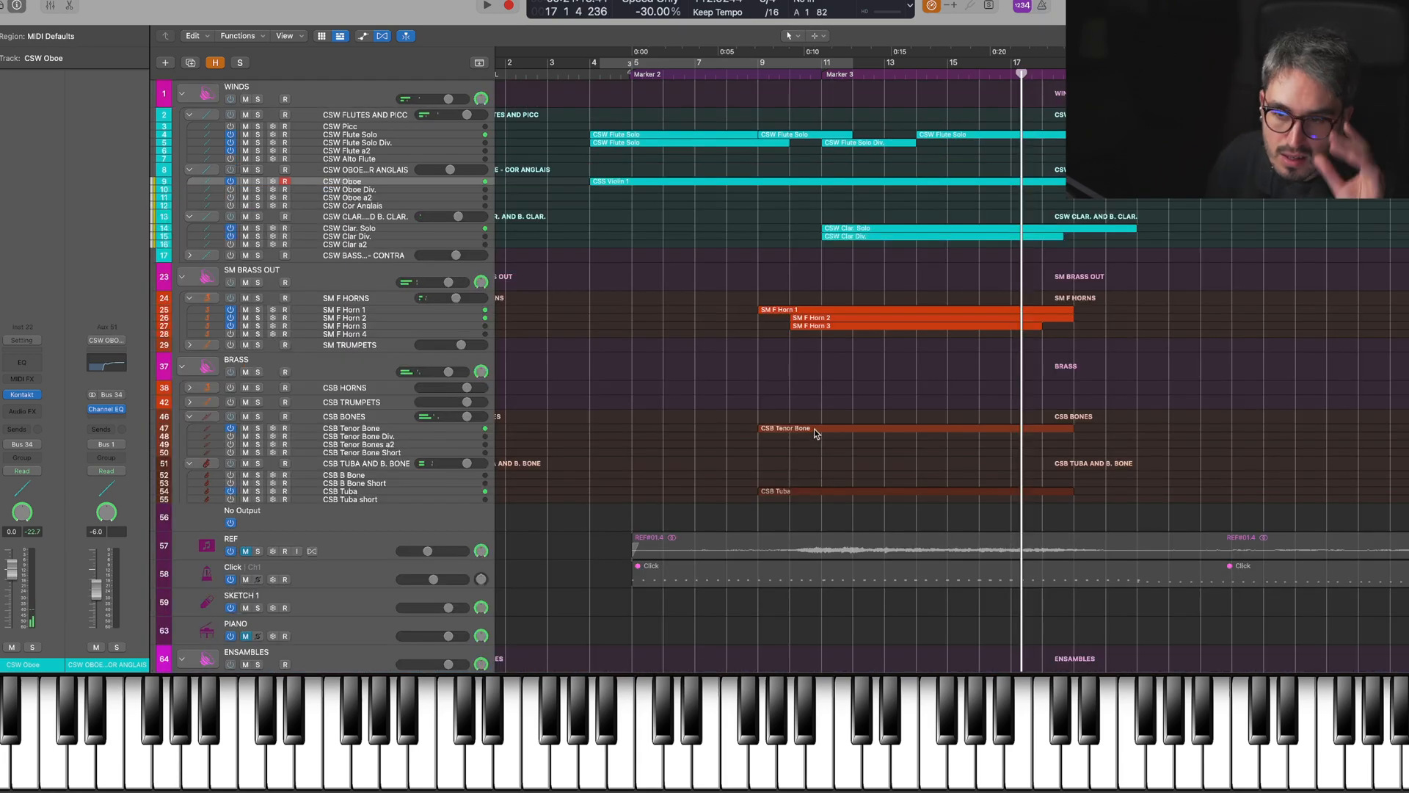
Open the CSB Tenor Bone region in the Piano Roll, solo the bones and add upper harmony notes at bars 11, 12 and 13
double_click(815, 430)
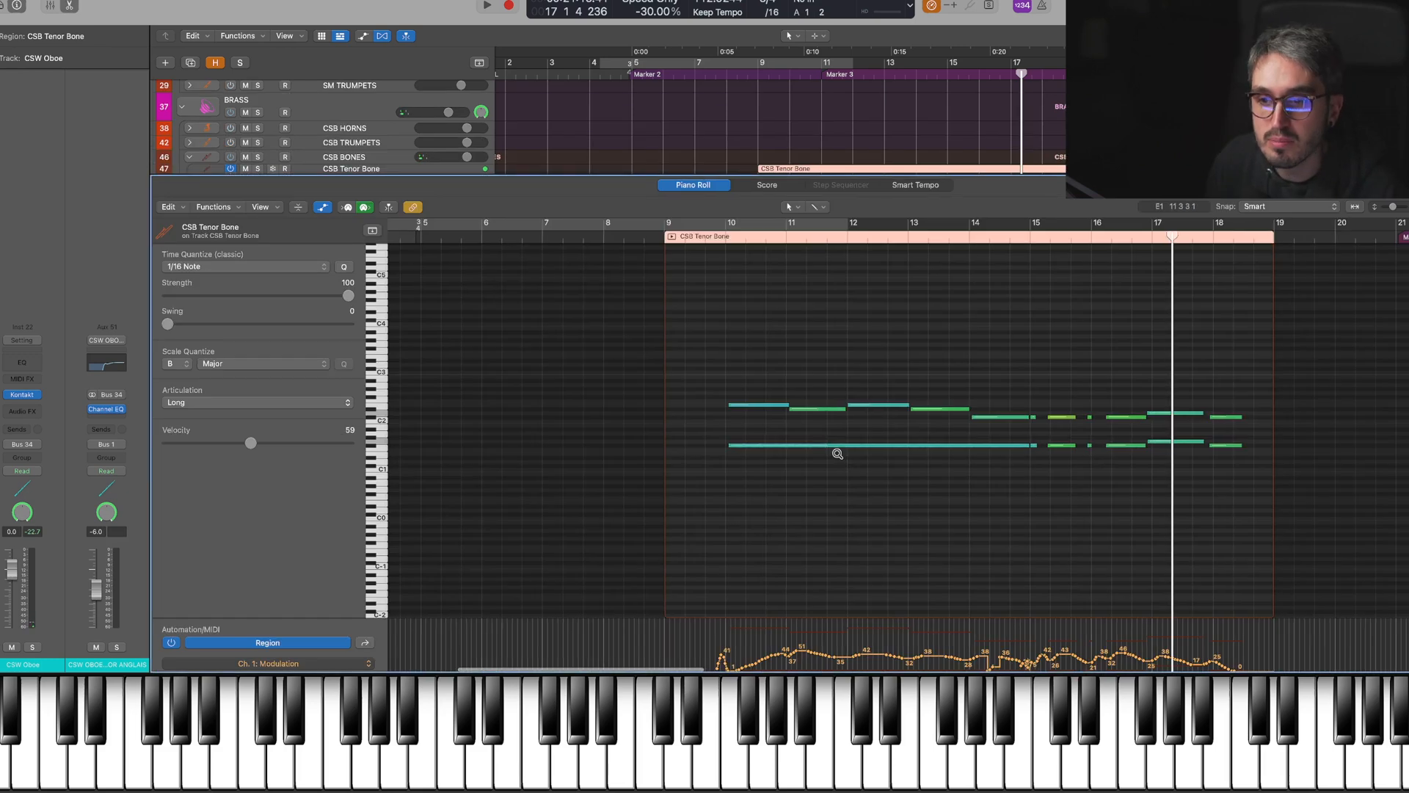
click(948, 519)
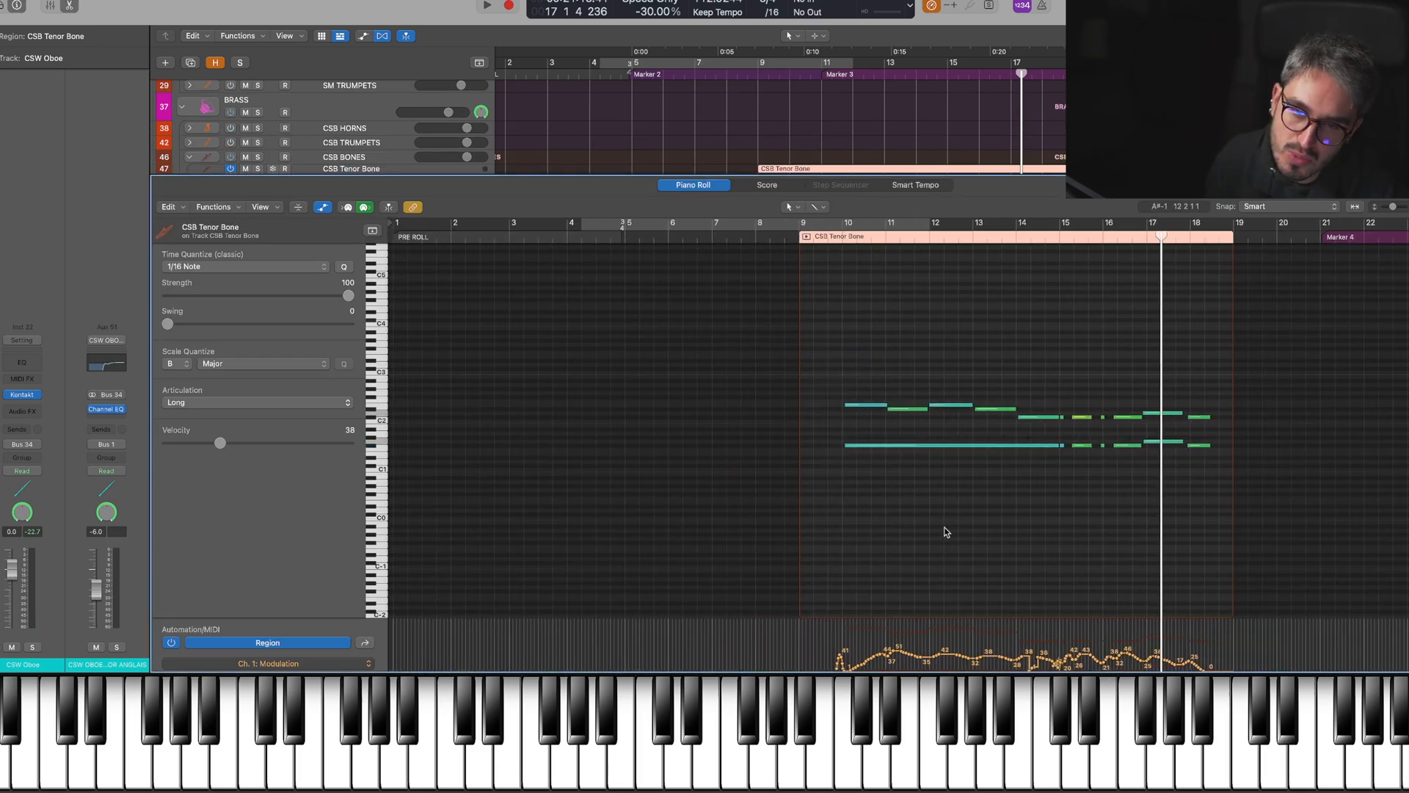
click(833, 238)
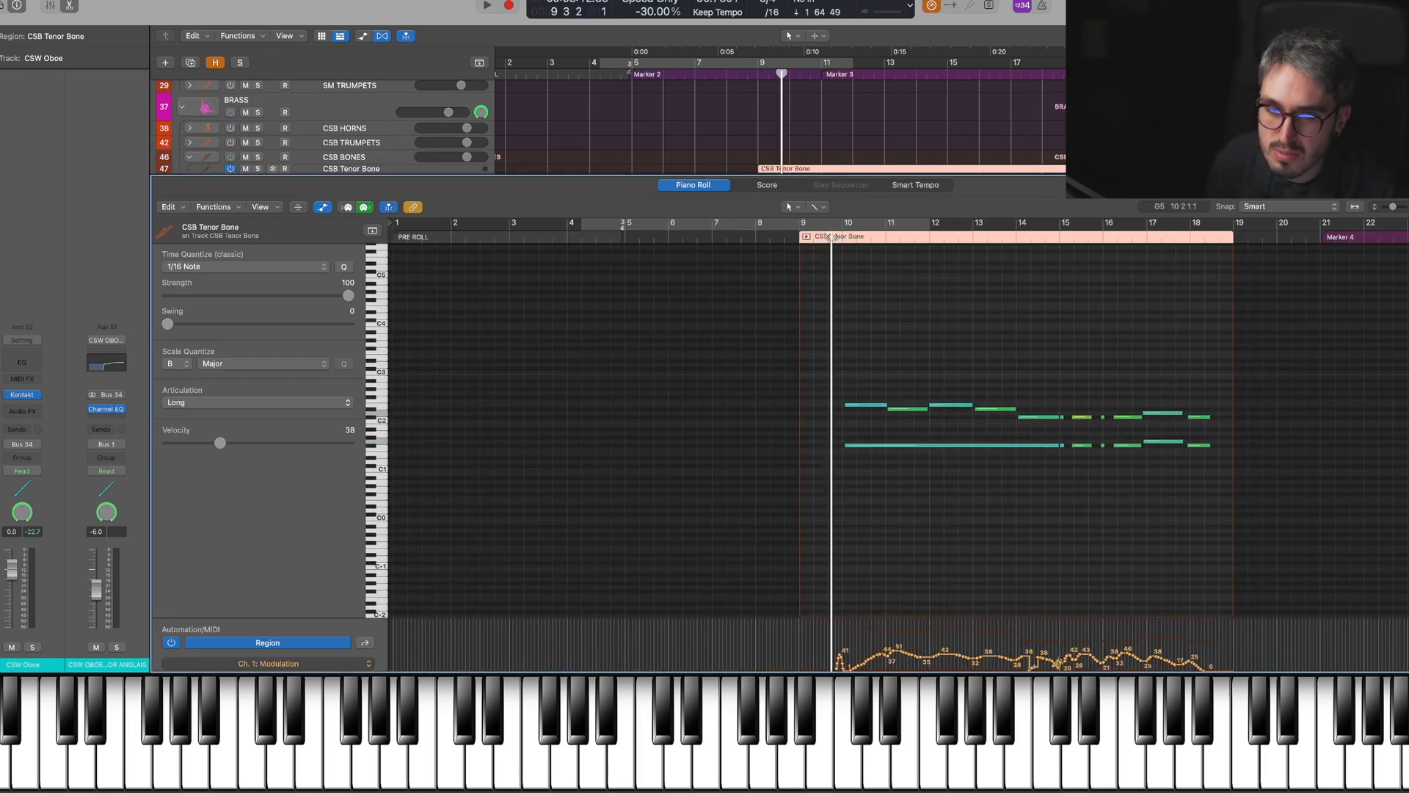
key(s)
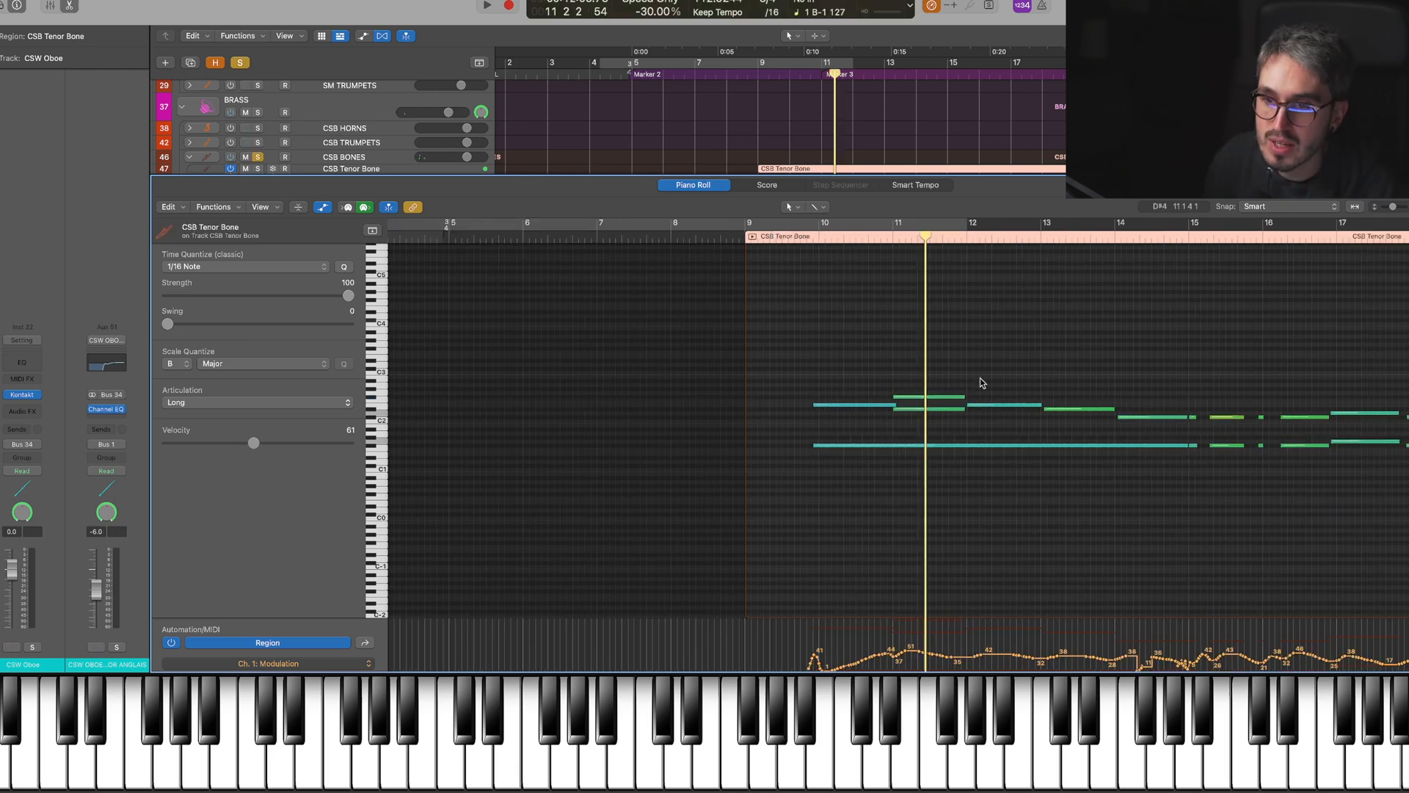
scroll(887, 238, right, 5)
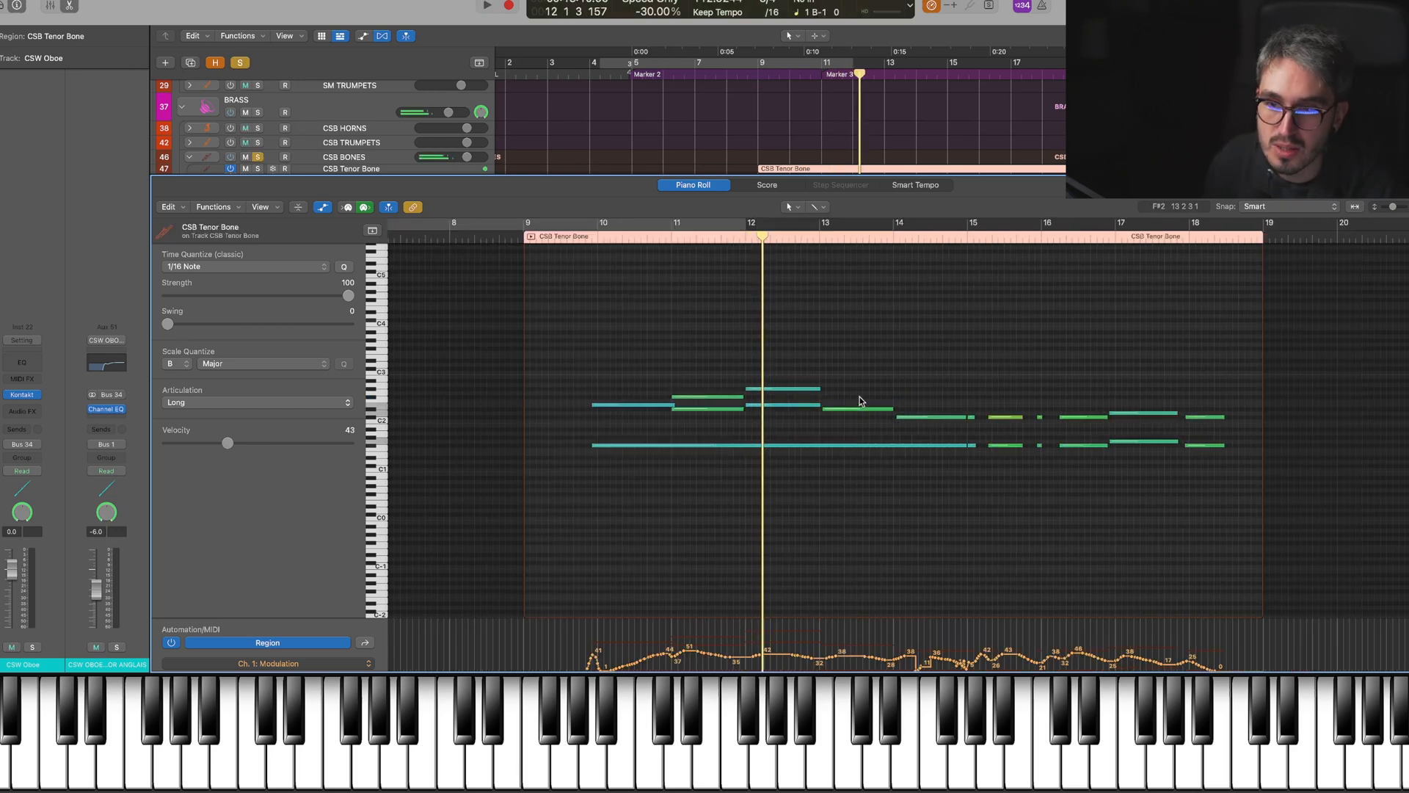
drag(852, 409, 855, 396)
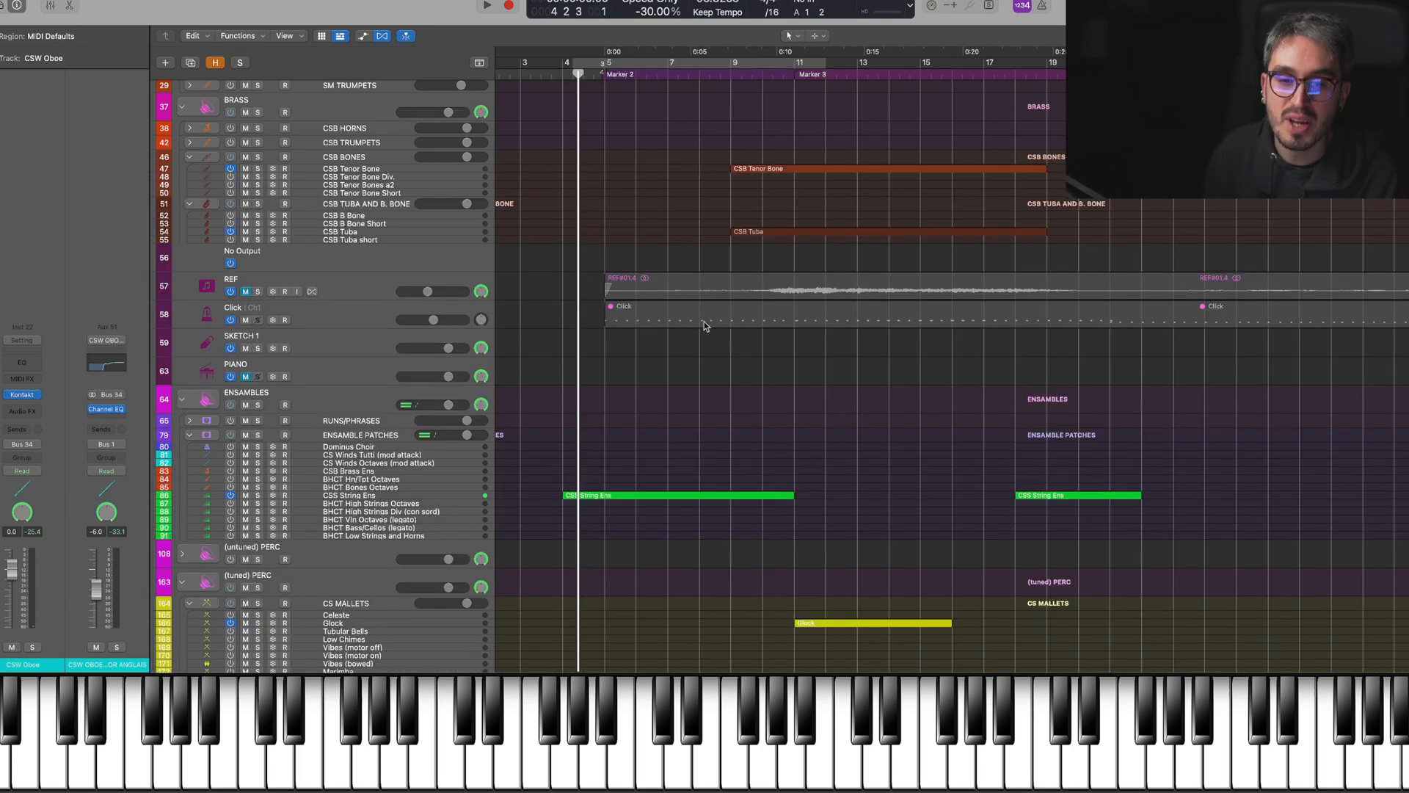
Look over the brass, ensemble, mallet and harp regions along the timeline
scroll(703, 325, up, 1)
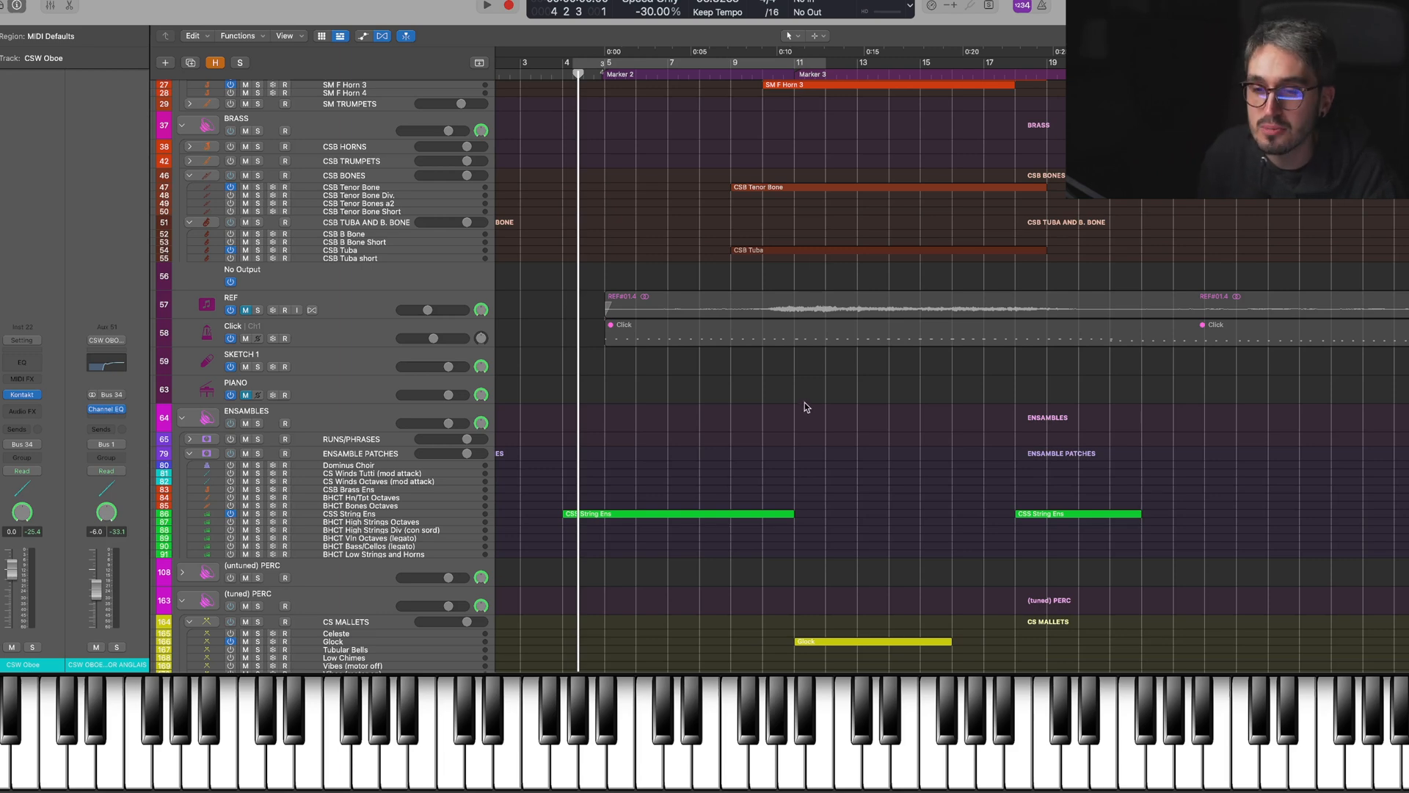
scroll(807, 409, down, 3)
scroll(790, 376, down, 3)
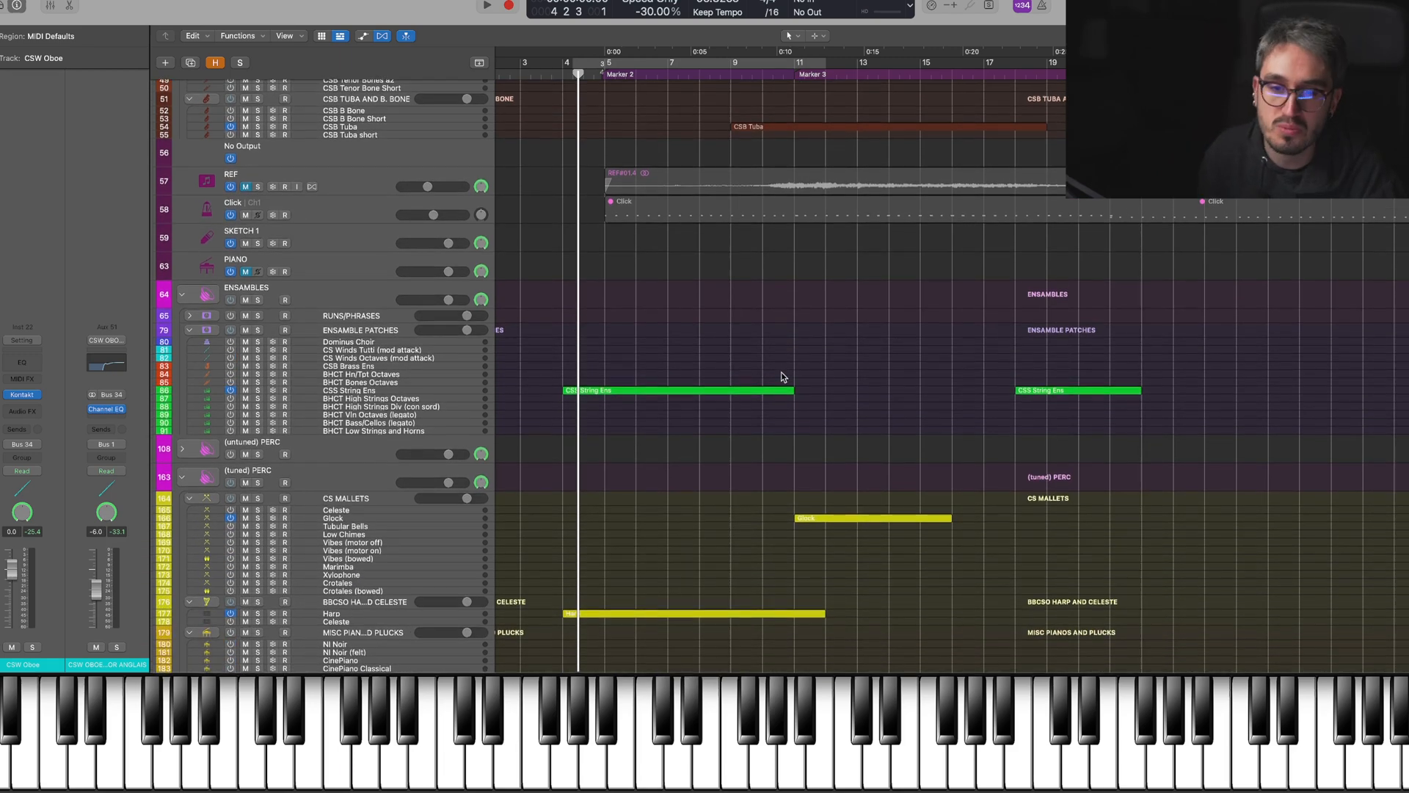
scroll(761, 328, right, 5)
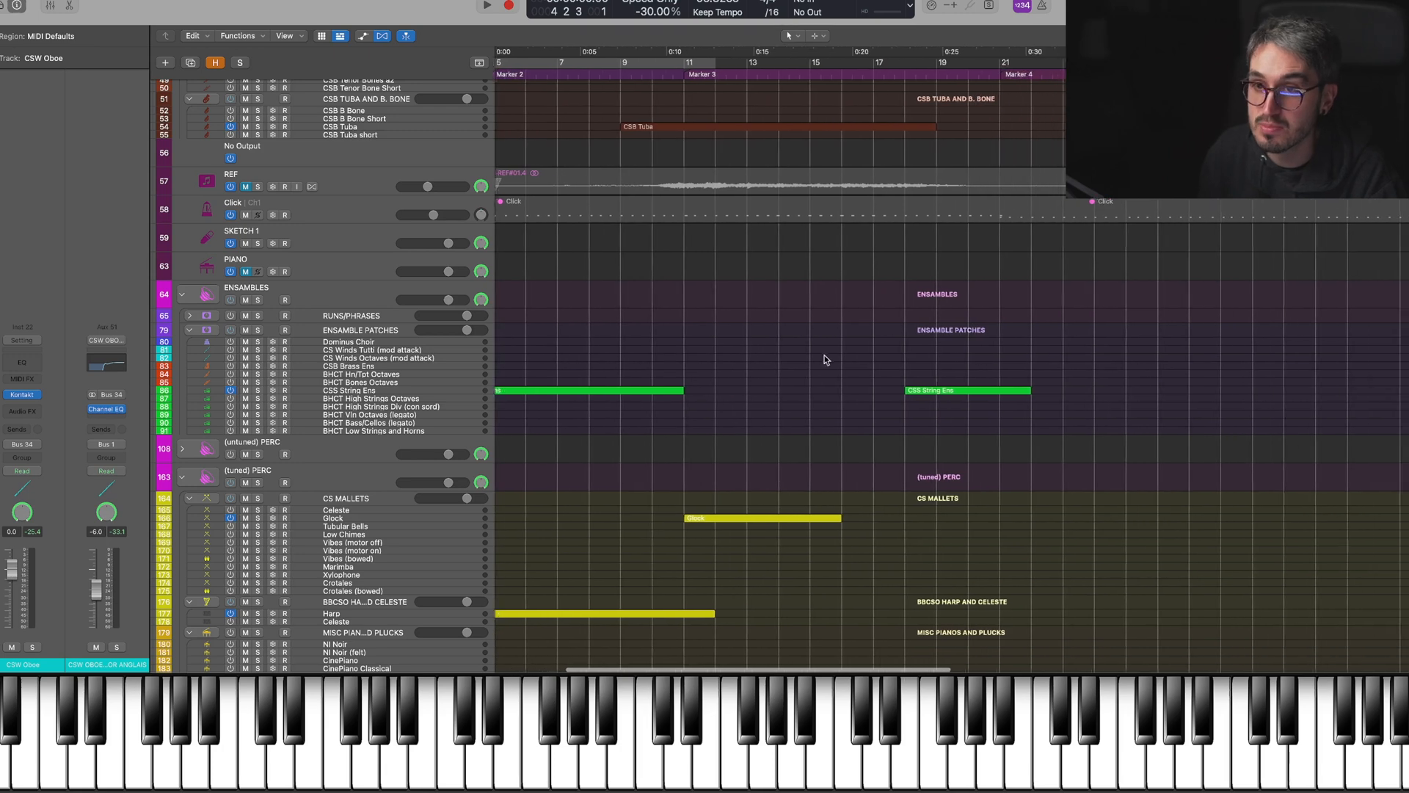
scroll(821, 362, up, 3)
scroll(815, 286, up, 1)
scroll(823, 317, up, 2)
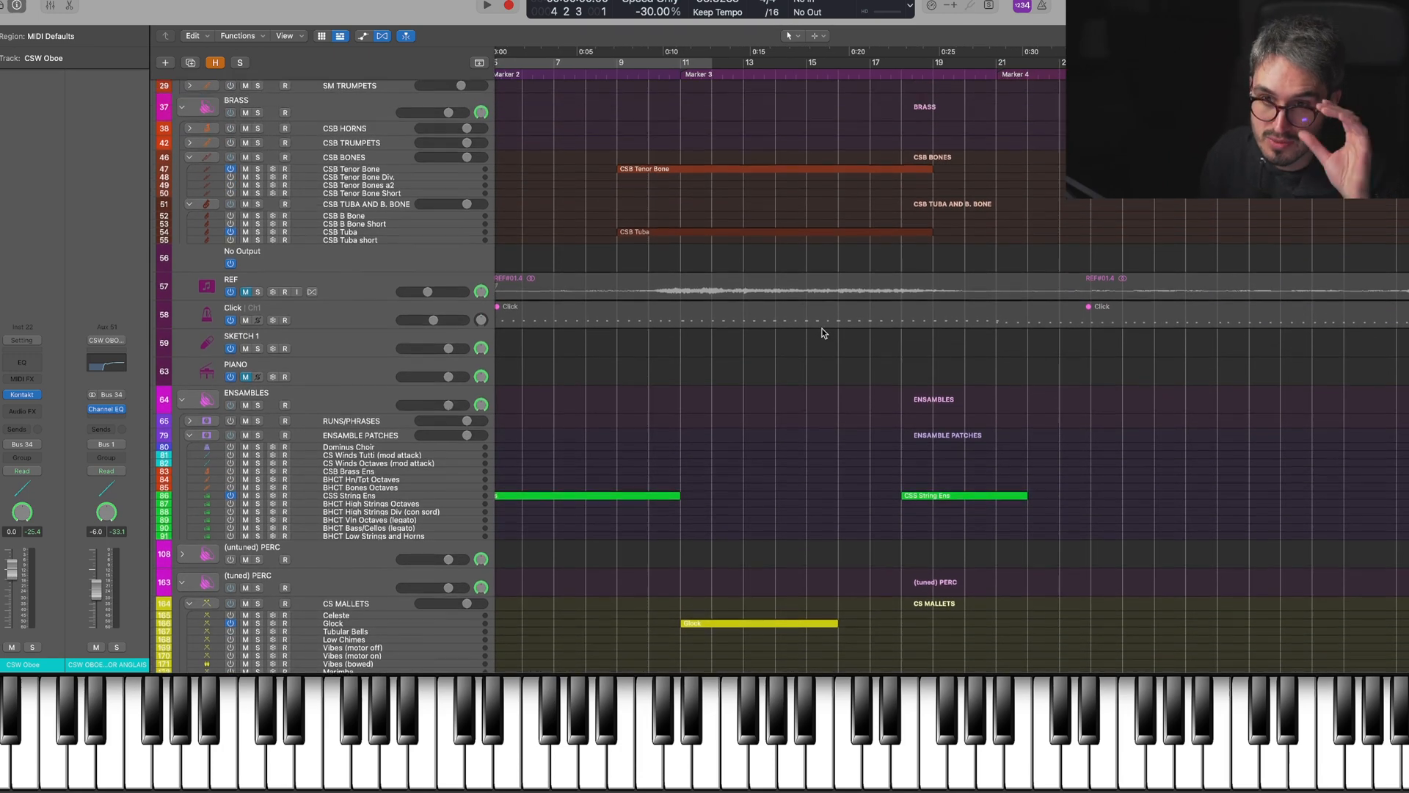
scroll(804, 290, left, 8)
scroll(815, 301, down, 5)
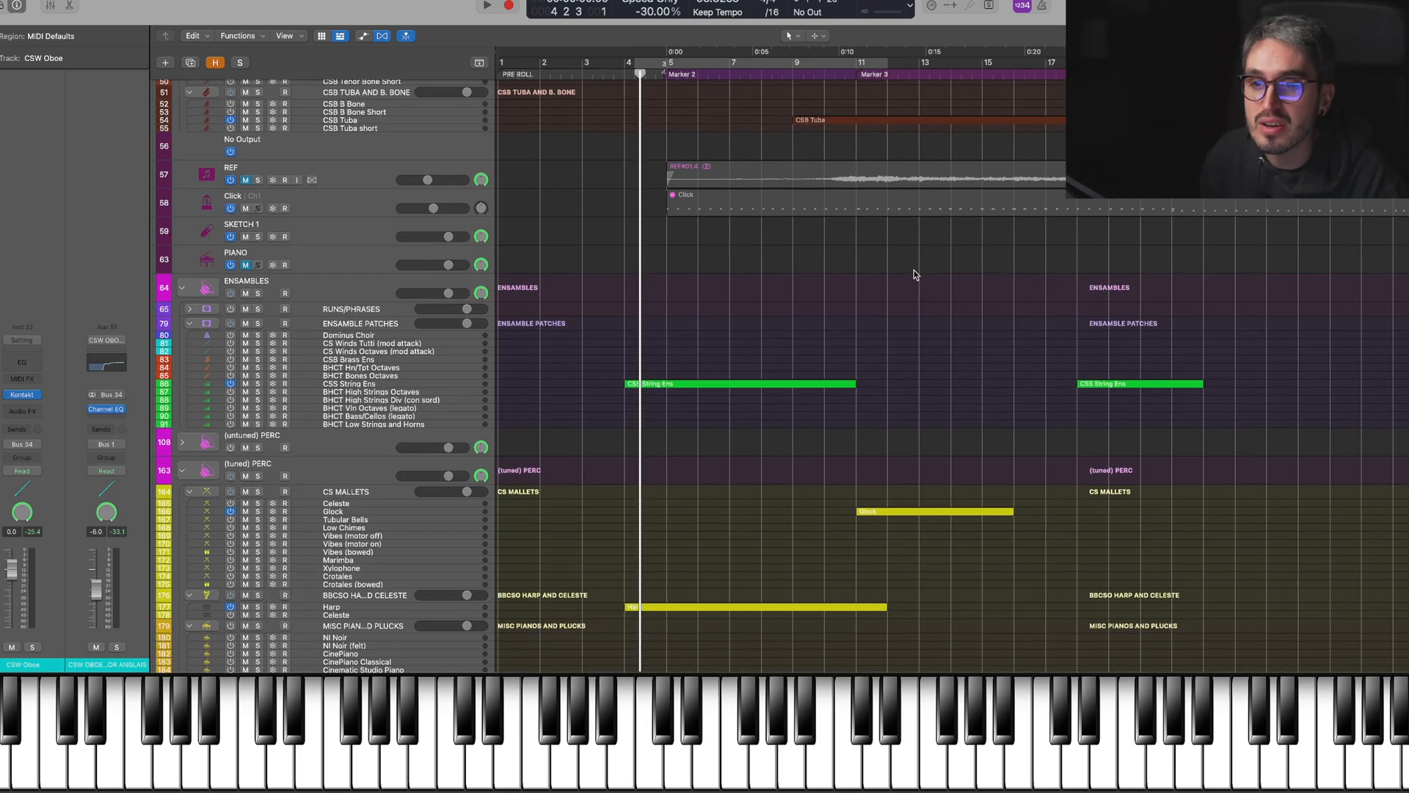
Close the CSB Tuba region's editor and unmute and solo the REF track
scroll(914, 286, up, 4)
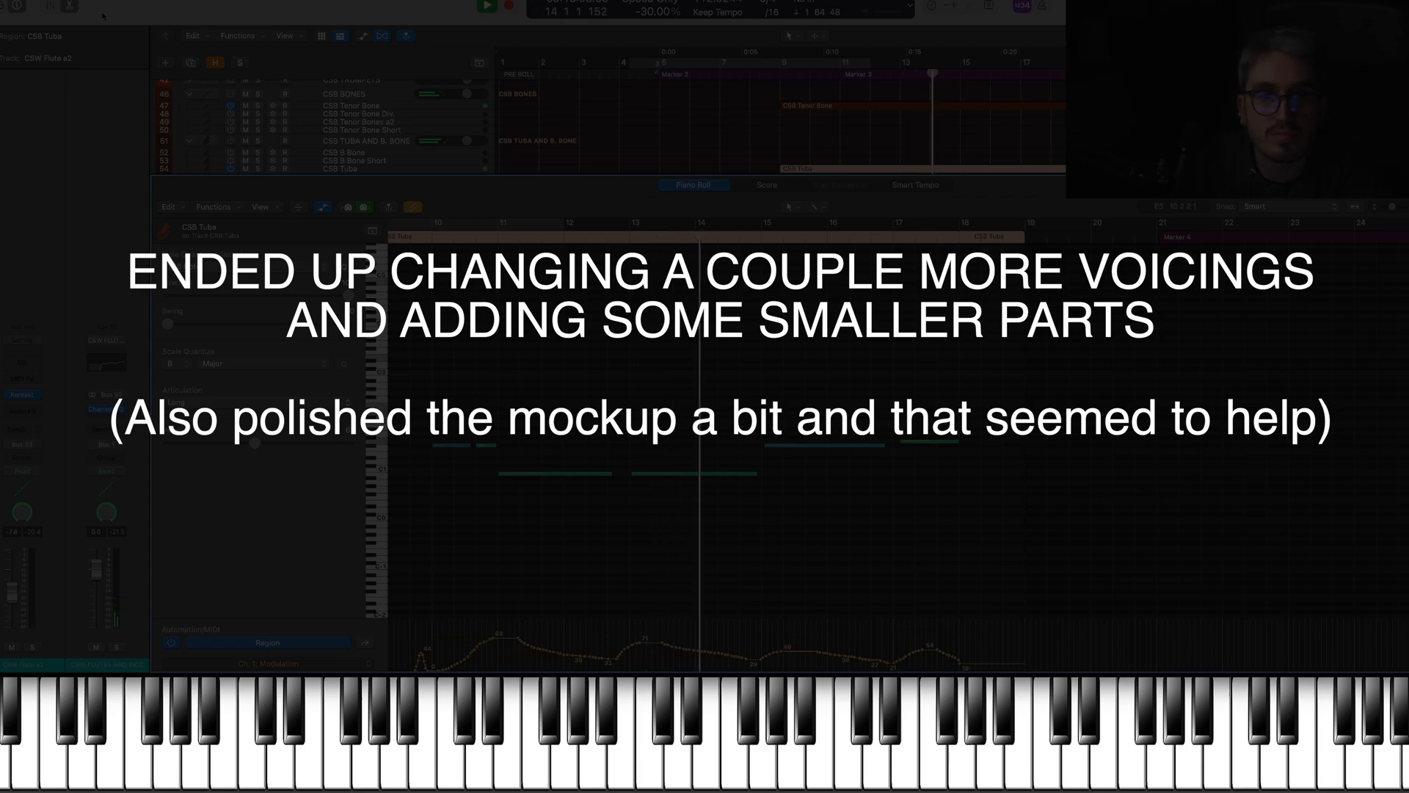
click(69, 6)
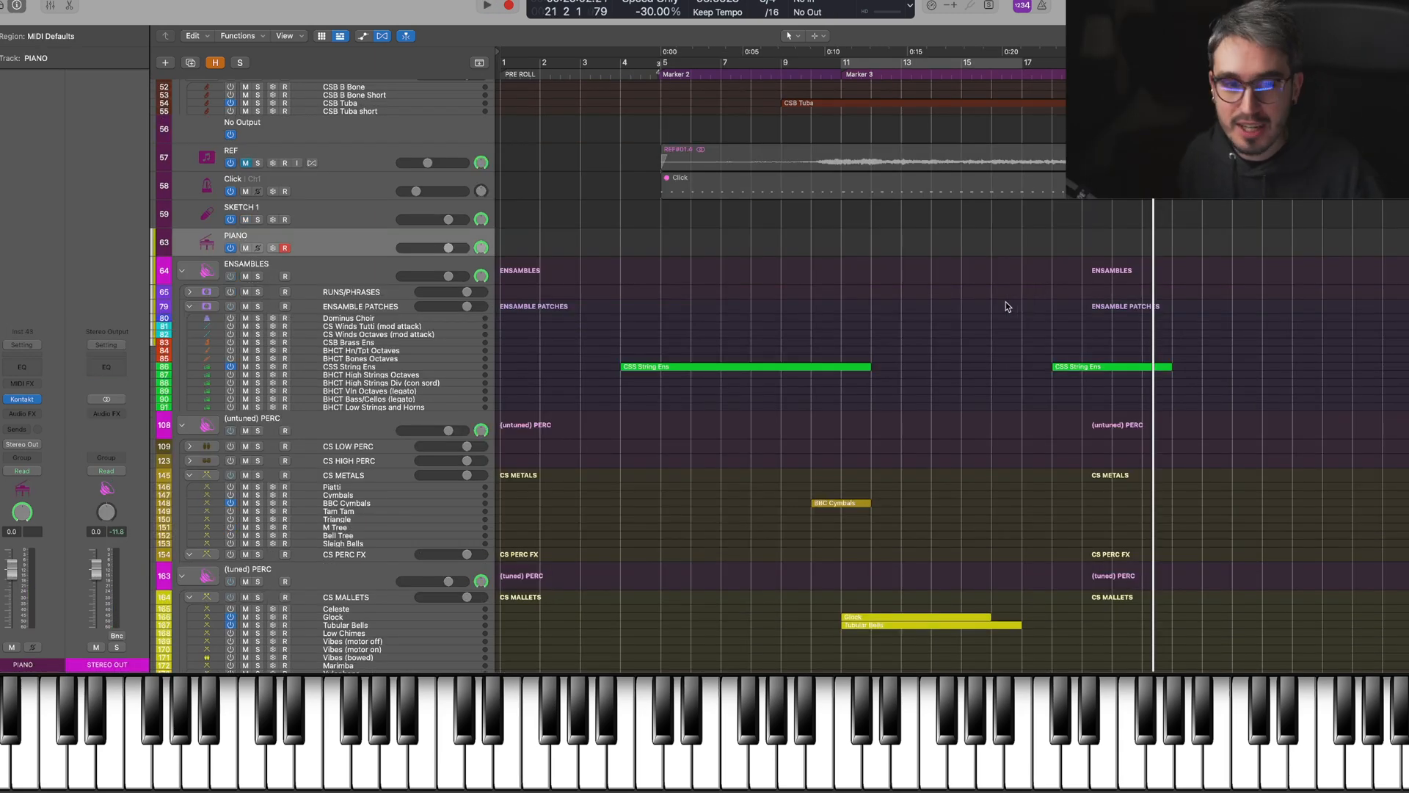
scroll(640, 350, up, 2)
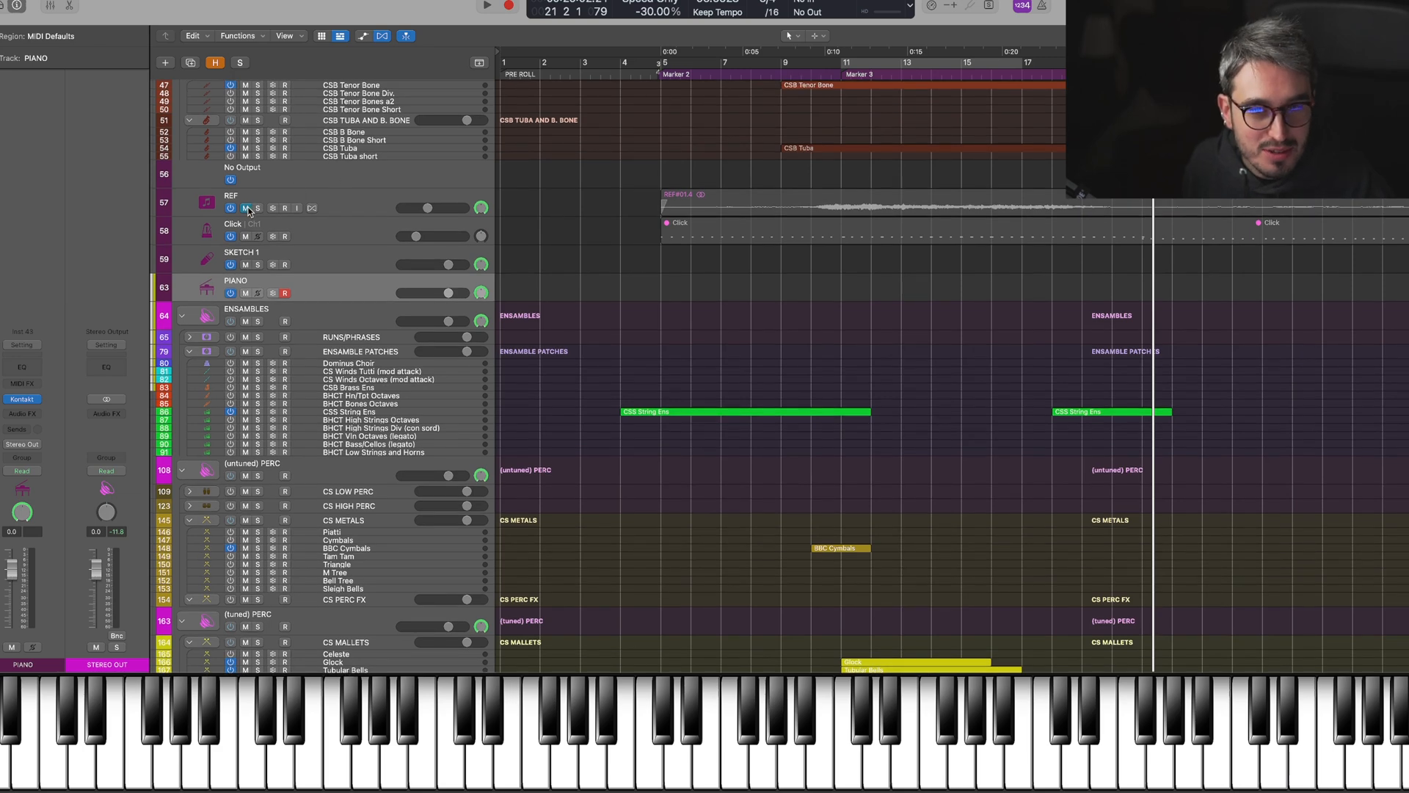
click(247, 208)
click(258, 209)
Play the soloed REF audio repeatedly from just before bar 21 to study the Marker 4 passage
scroll(857, 209, right, 5)
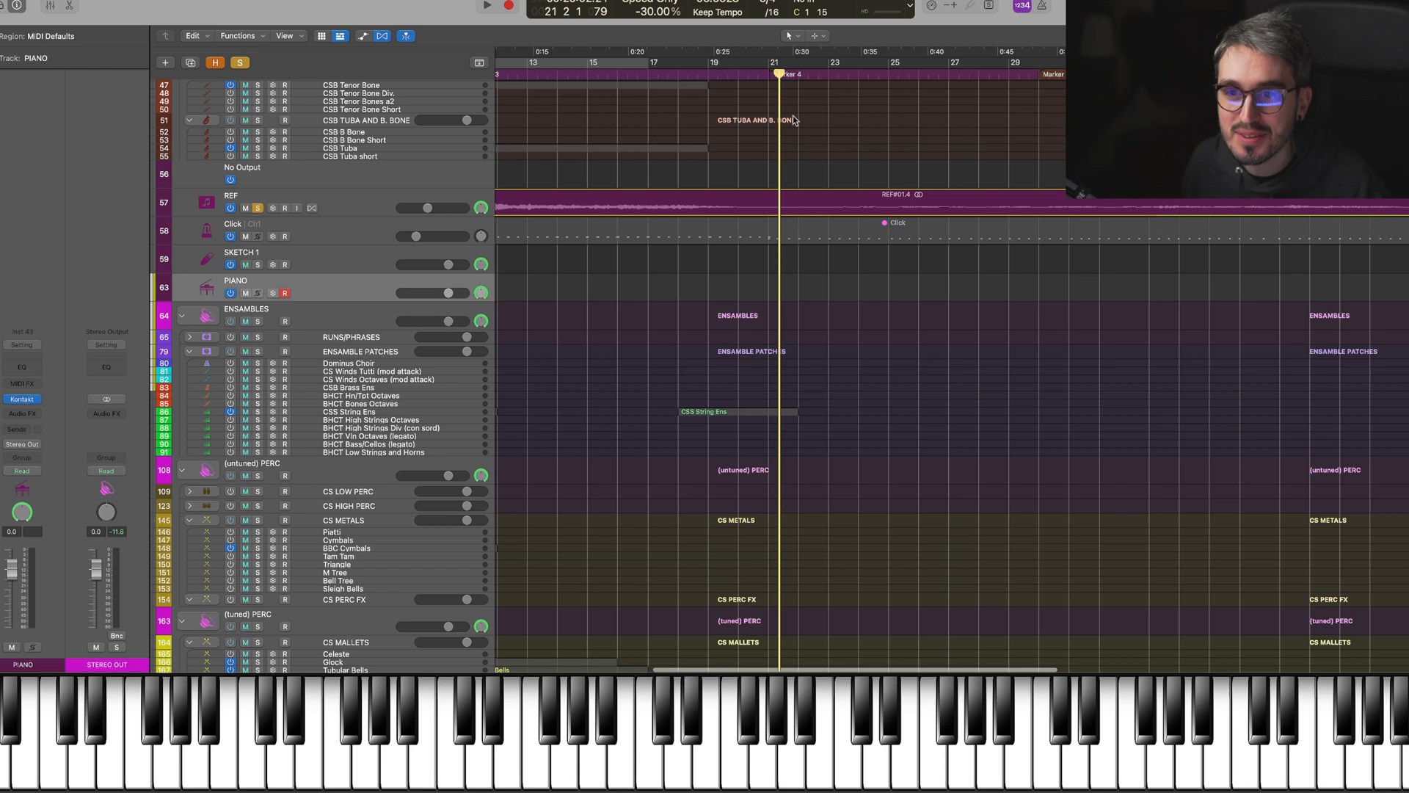
double_click(760, 76)
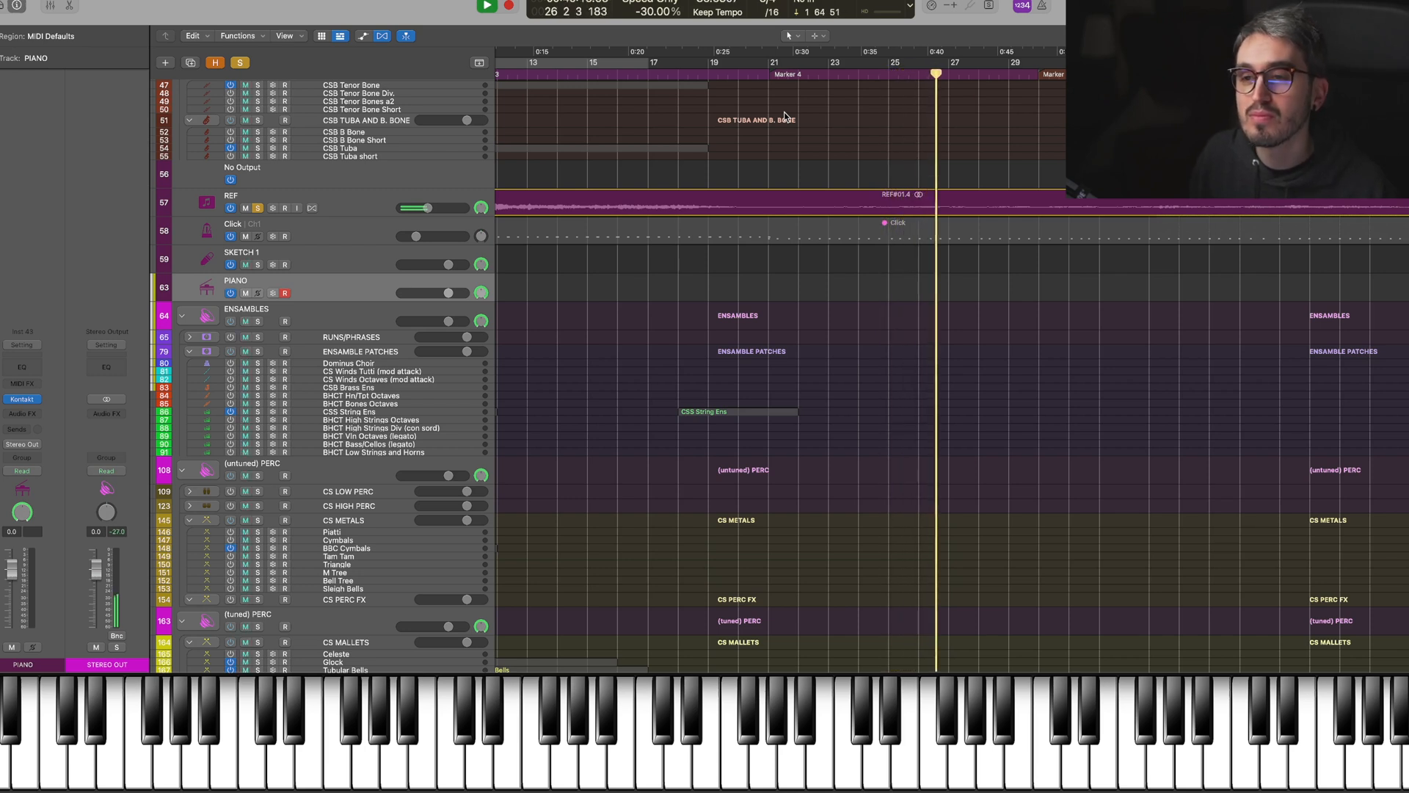
key(space)
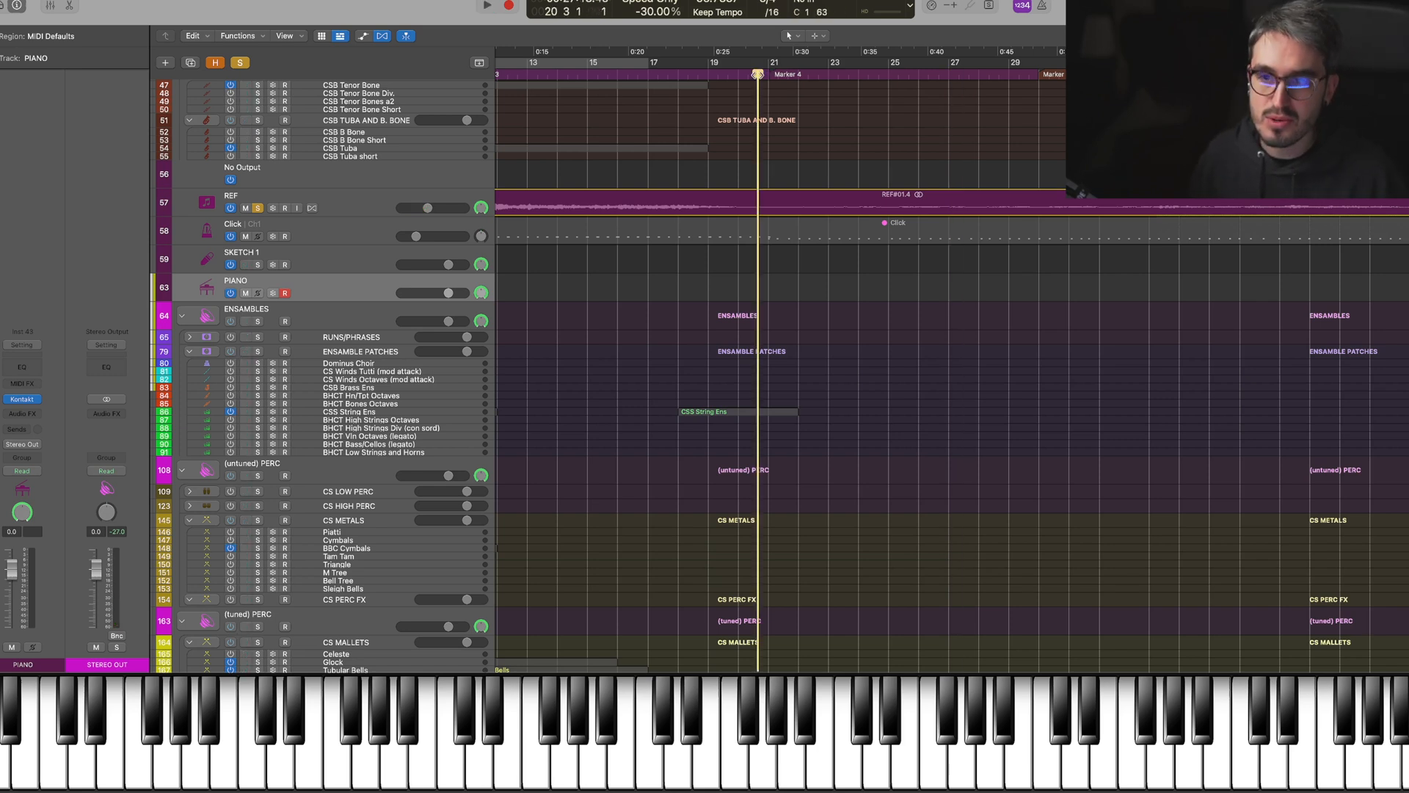
key(space)
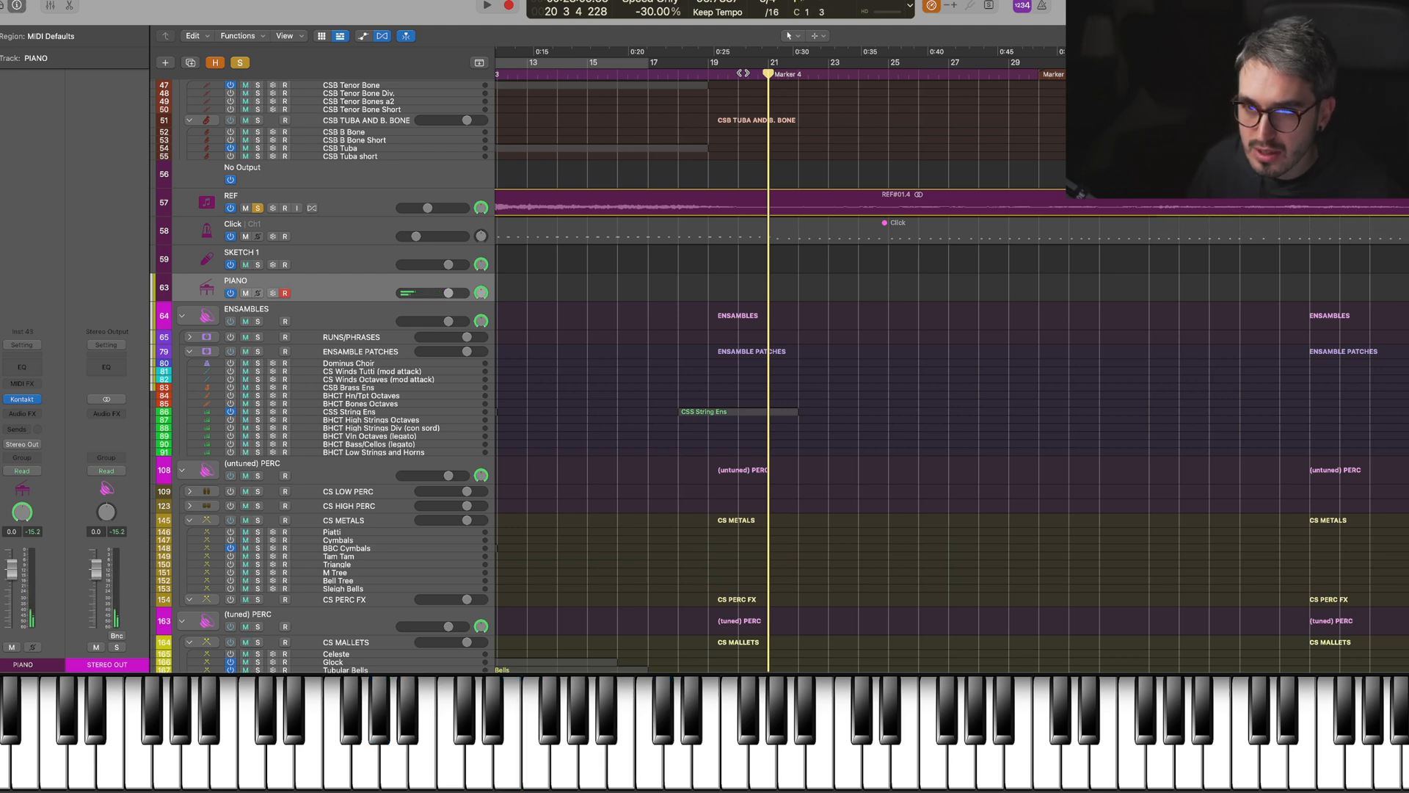
click(755, 71)
key(space)
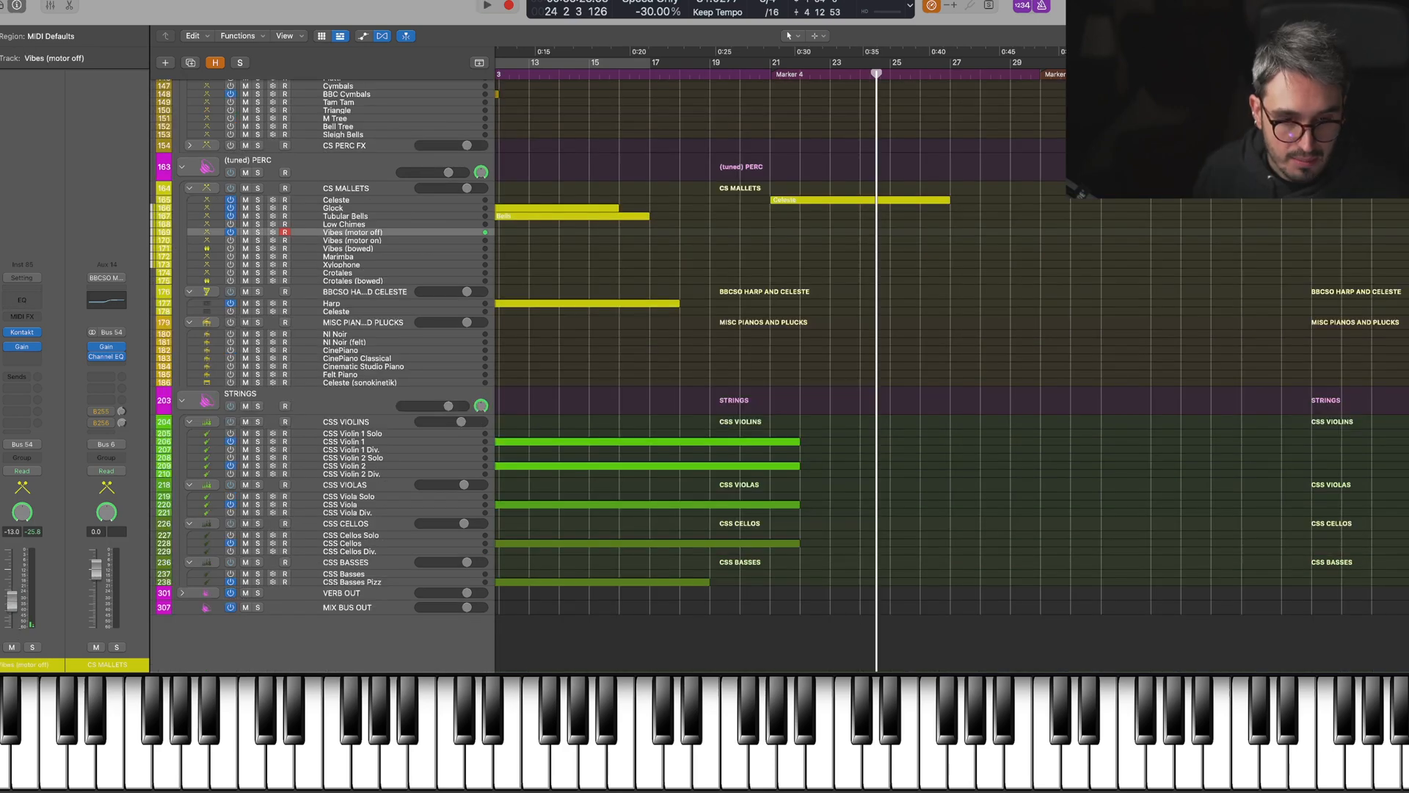
Open the Vibes (motor off) instrument and toggle the REF track's solo for comparison
click(28, 334)
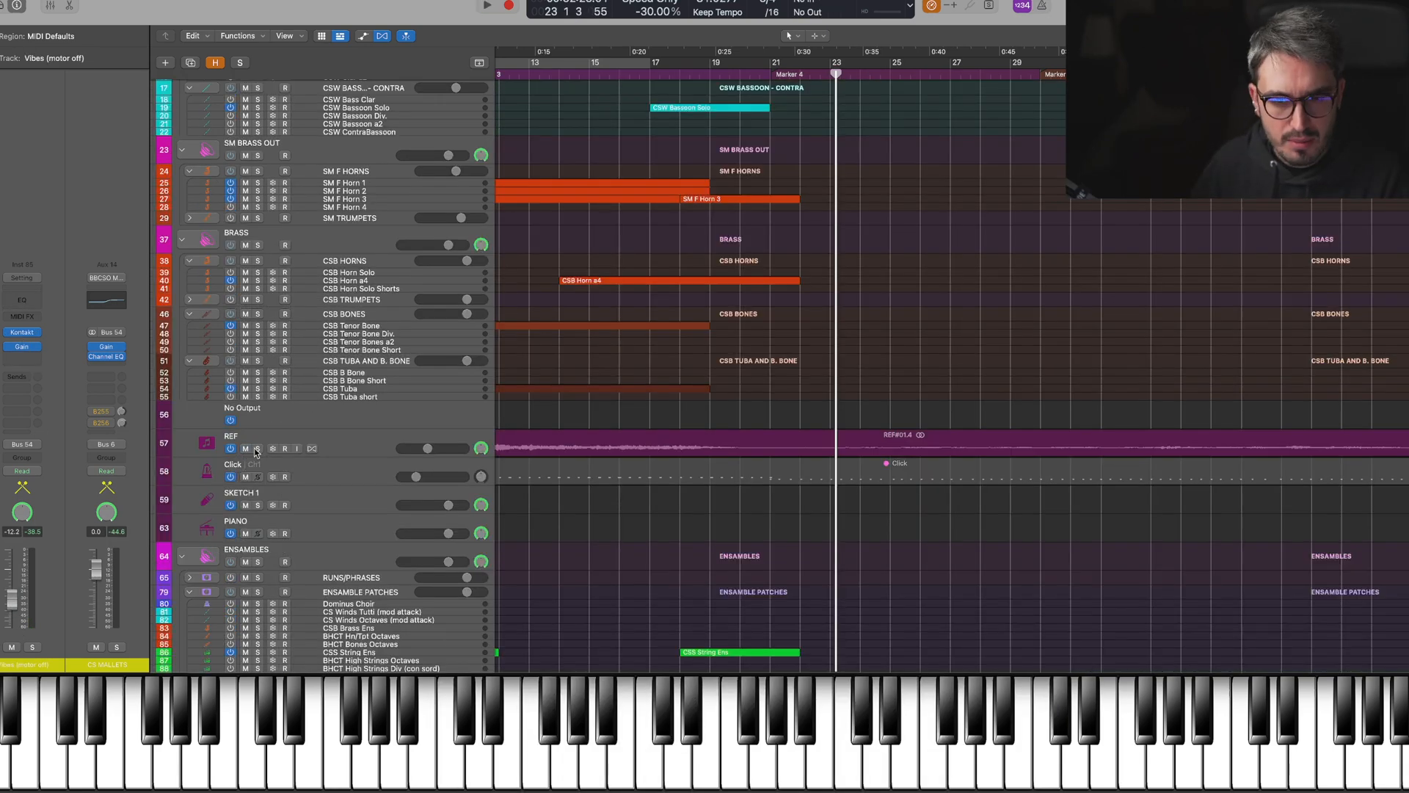
click(257, 448)
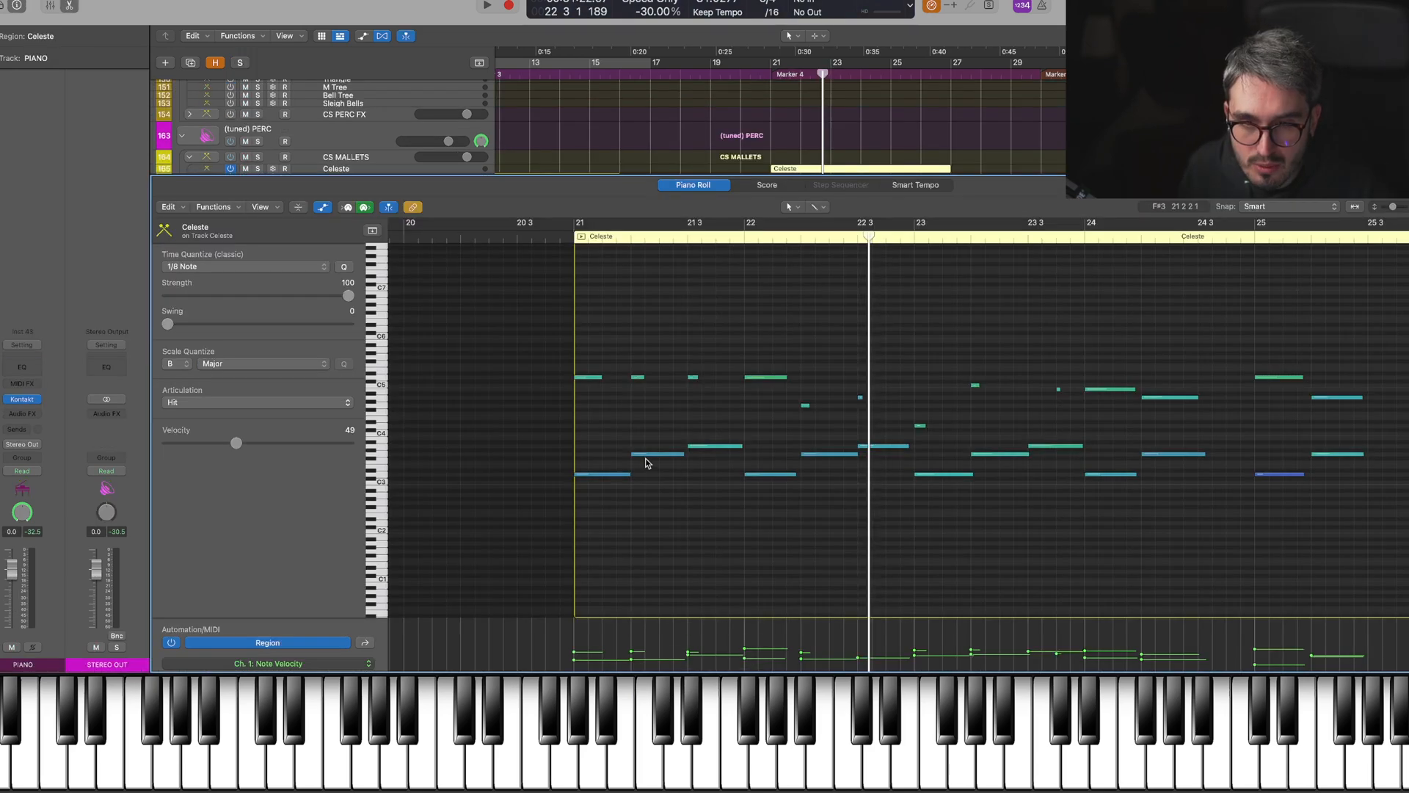
In the Celeste region, lower the second low notes of bars 21 and 22 to match each bar's lowest note
click(646, 470)
drag(644, 476, 645, 478)
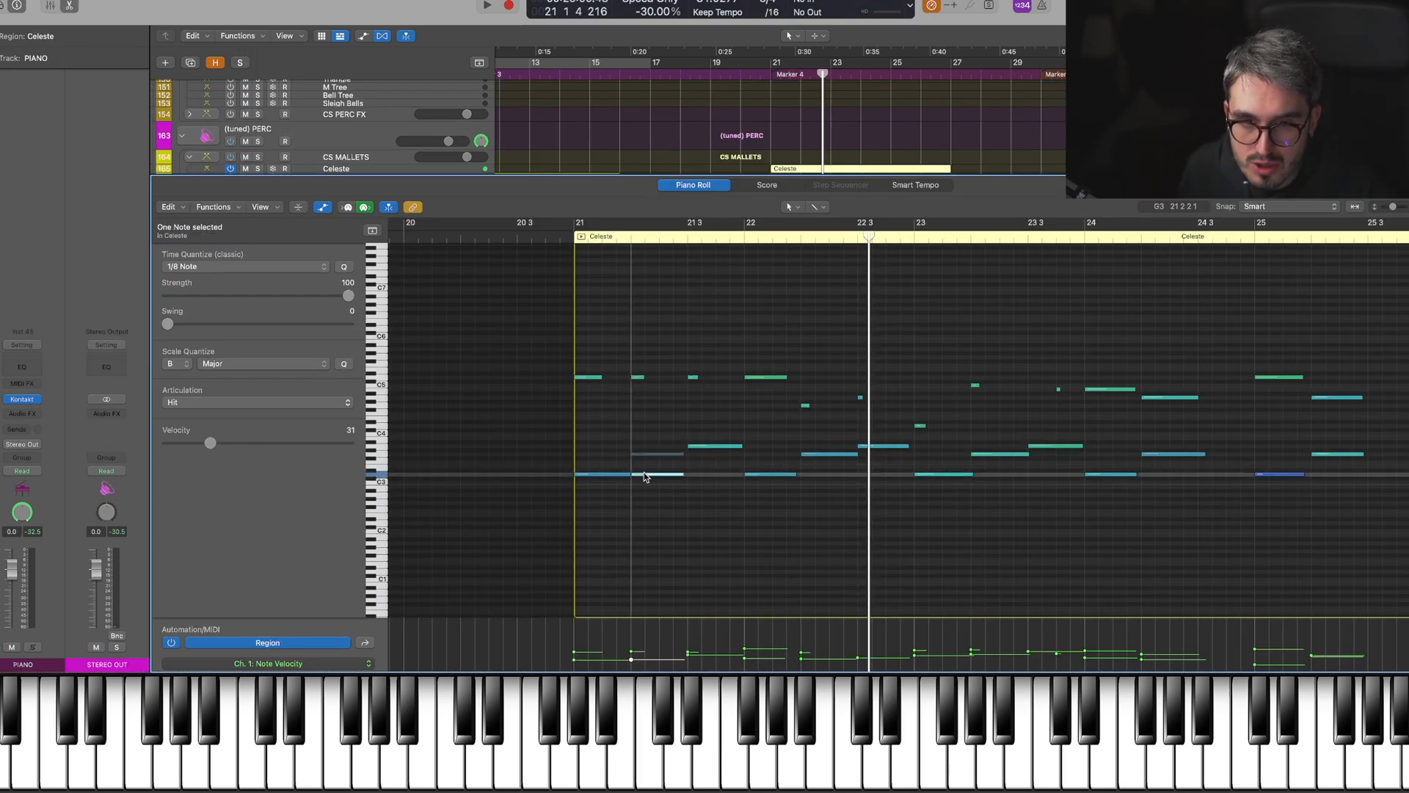
drag(830, 454, 829, 474)
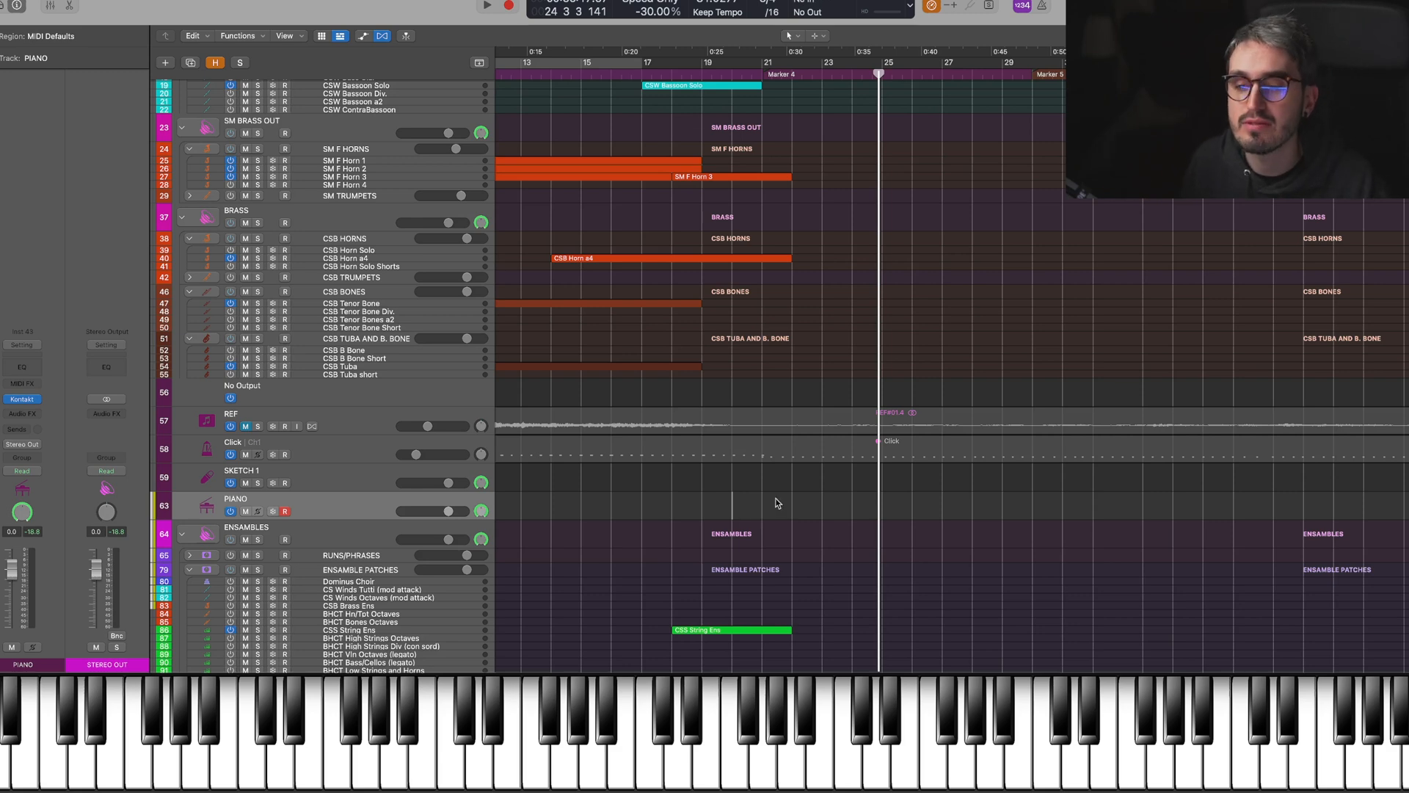
Select the CSS Viola track and record a sustained legato line over about bars 21 to 26
scroll(767, 518, down, 5)
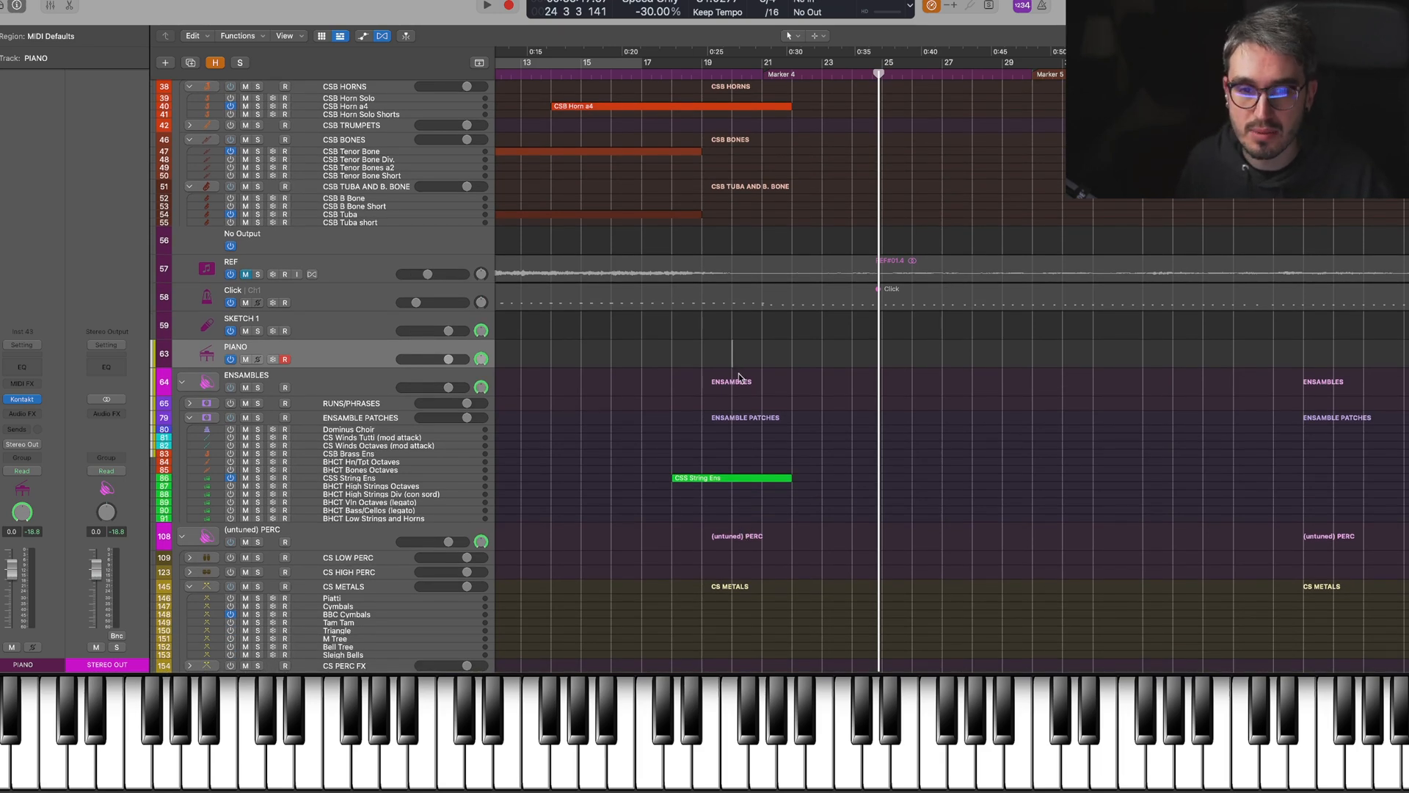
scroll(631, 352, down, 10)
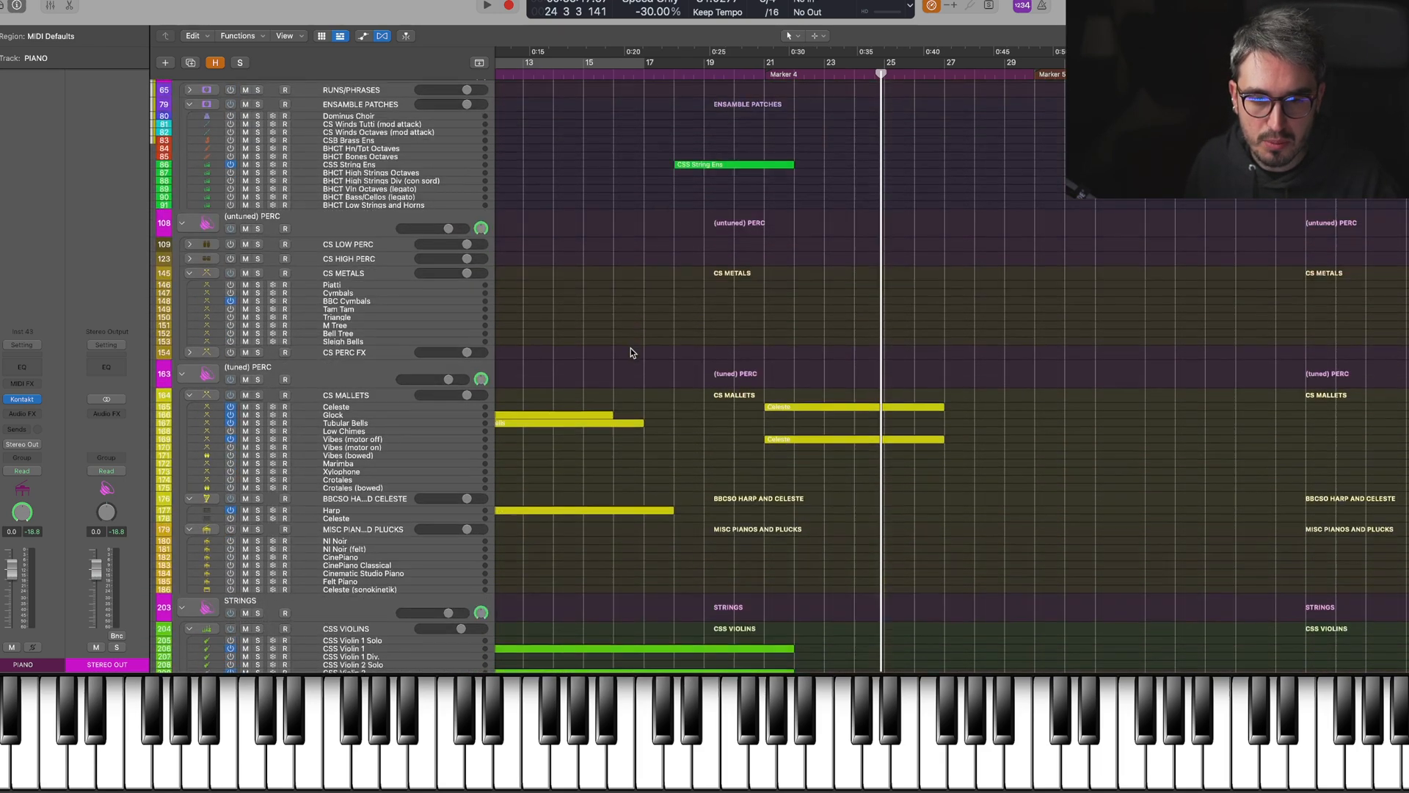
scroll(631, 352, down, 7)
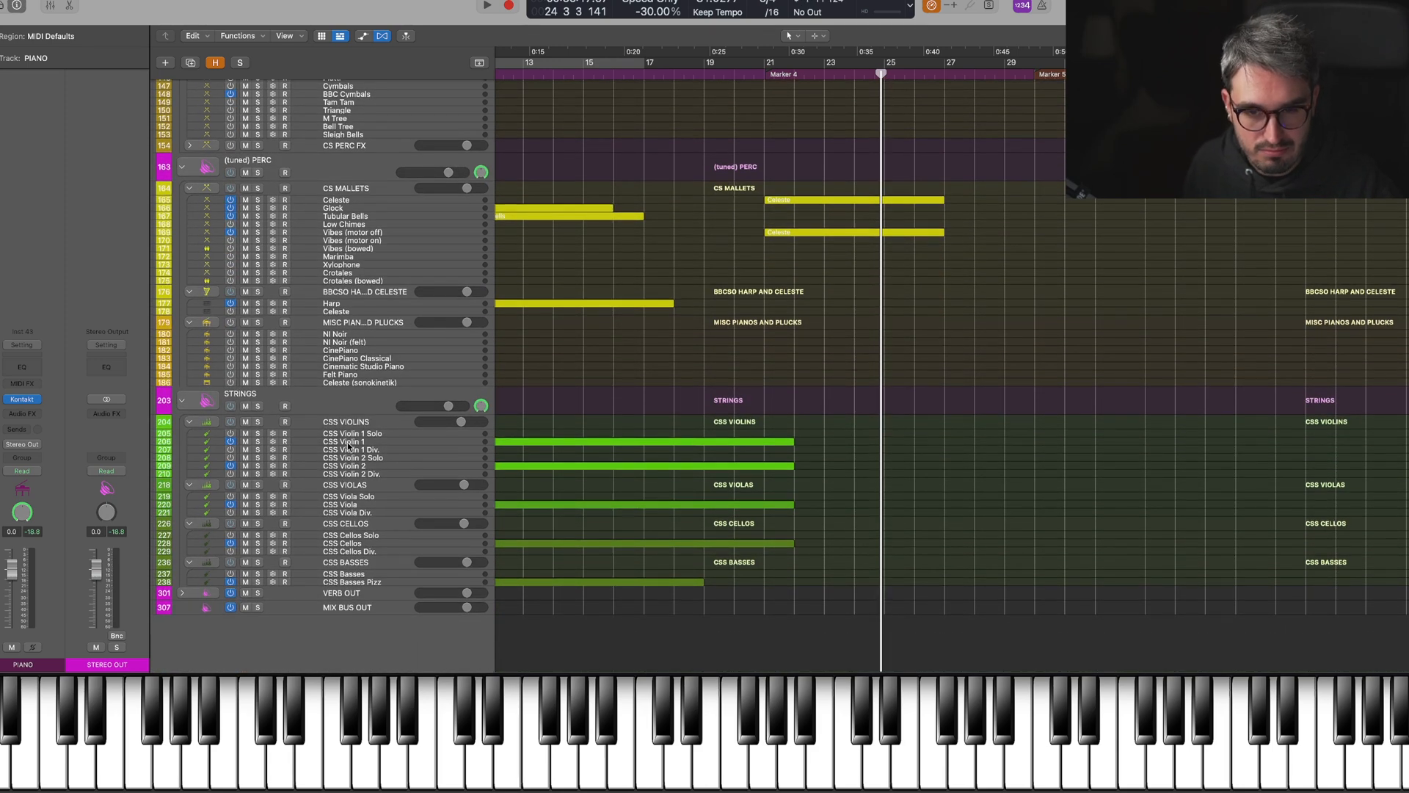
click(492, 440)
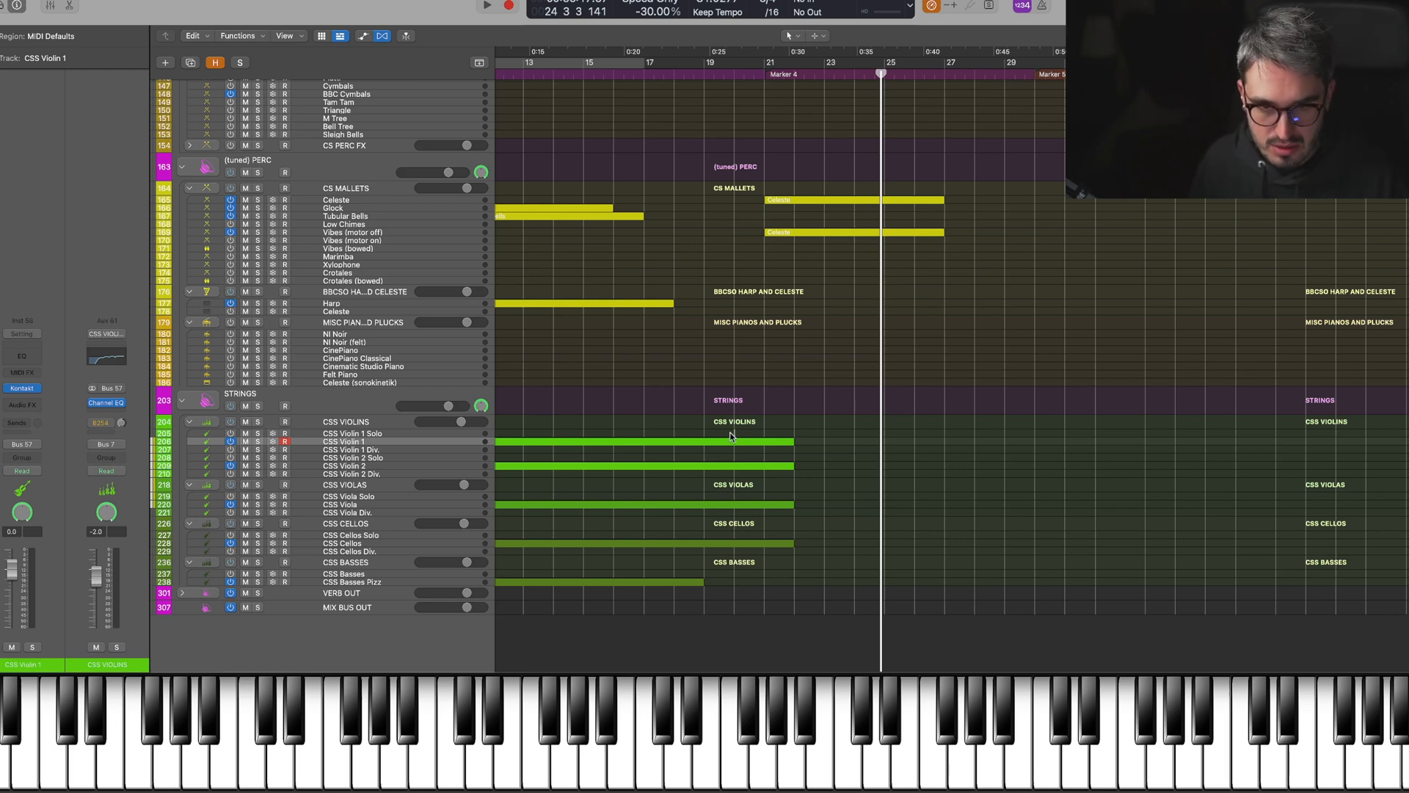
click(357, 505)
key(space)
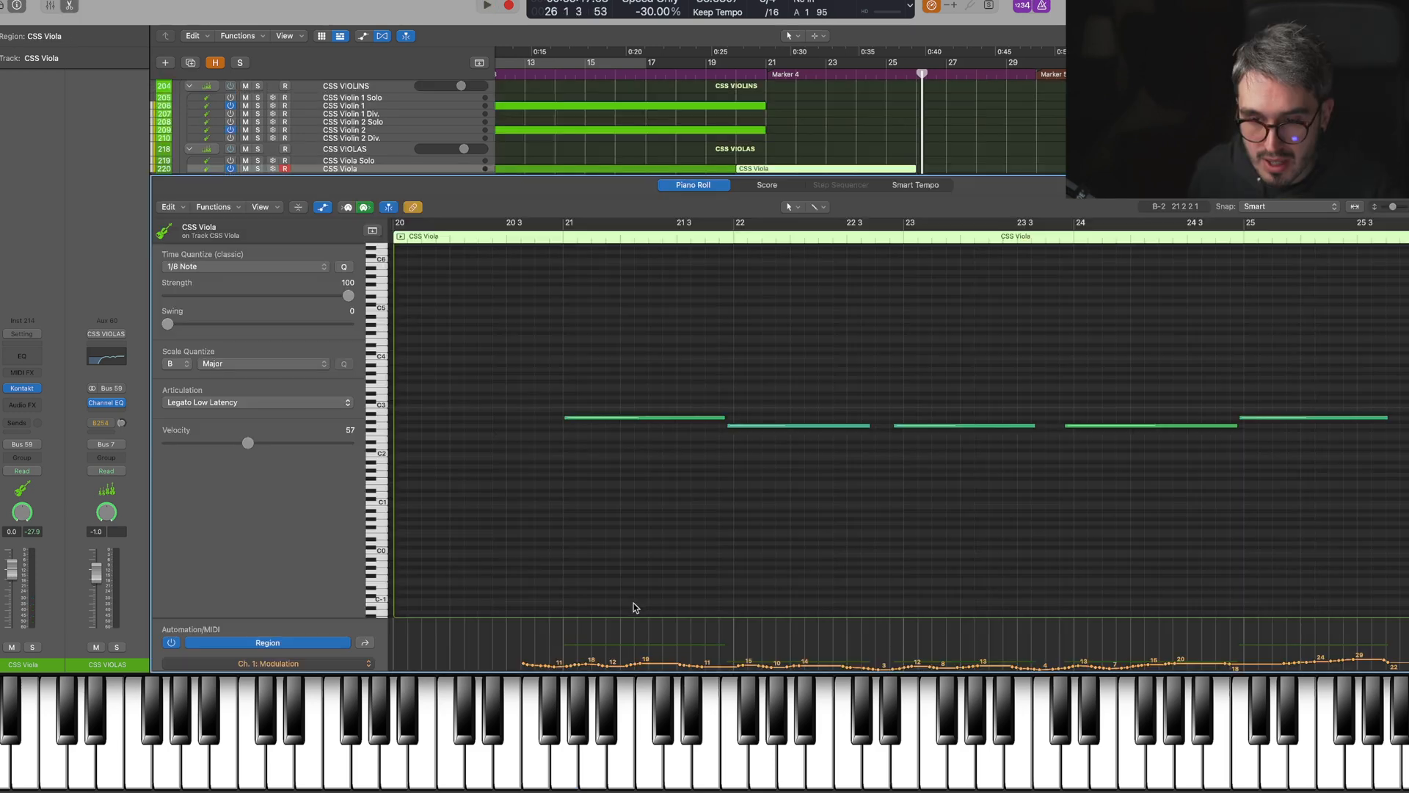
Enlarge the Modulation lane beneath the CSS Viola notes and look over the recorded curve
scroll(635, 608, up, 5)
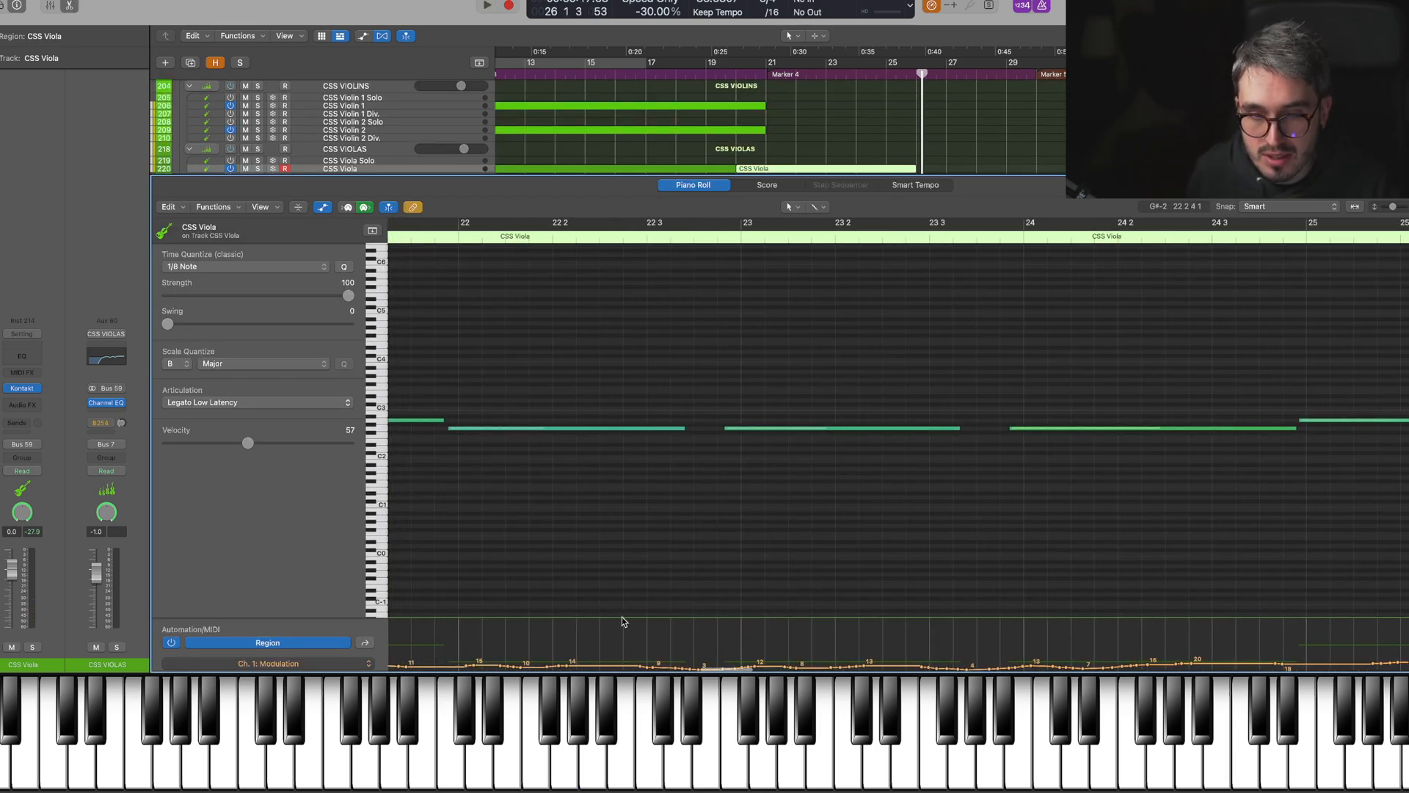
drag(622, 618, 609, 527)
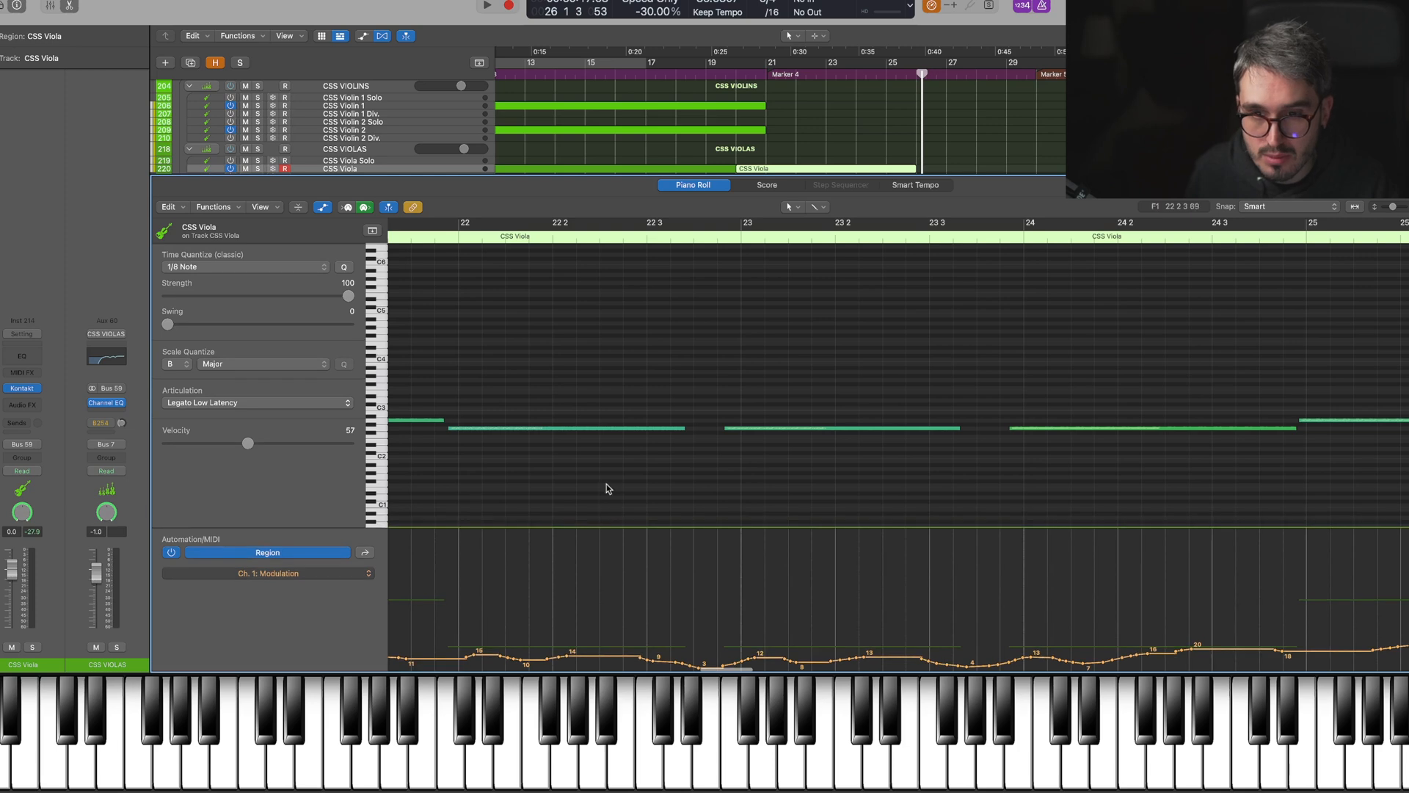
scroll(610, 489, left, 8)
scroll(612, 485, down, 2)
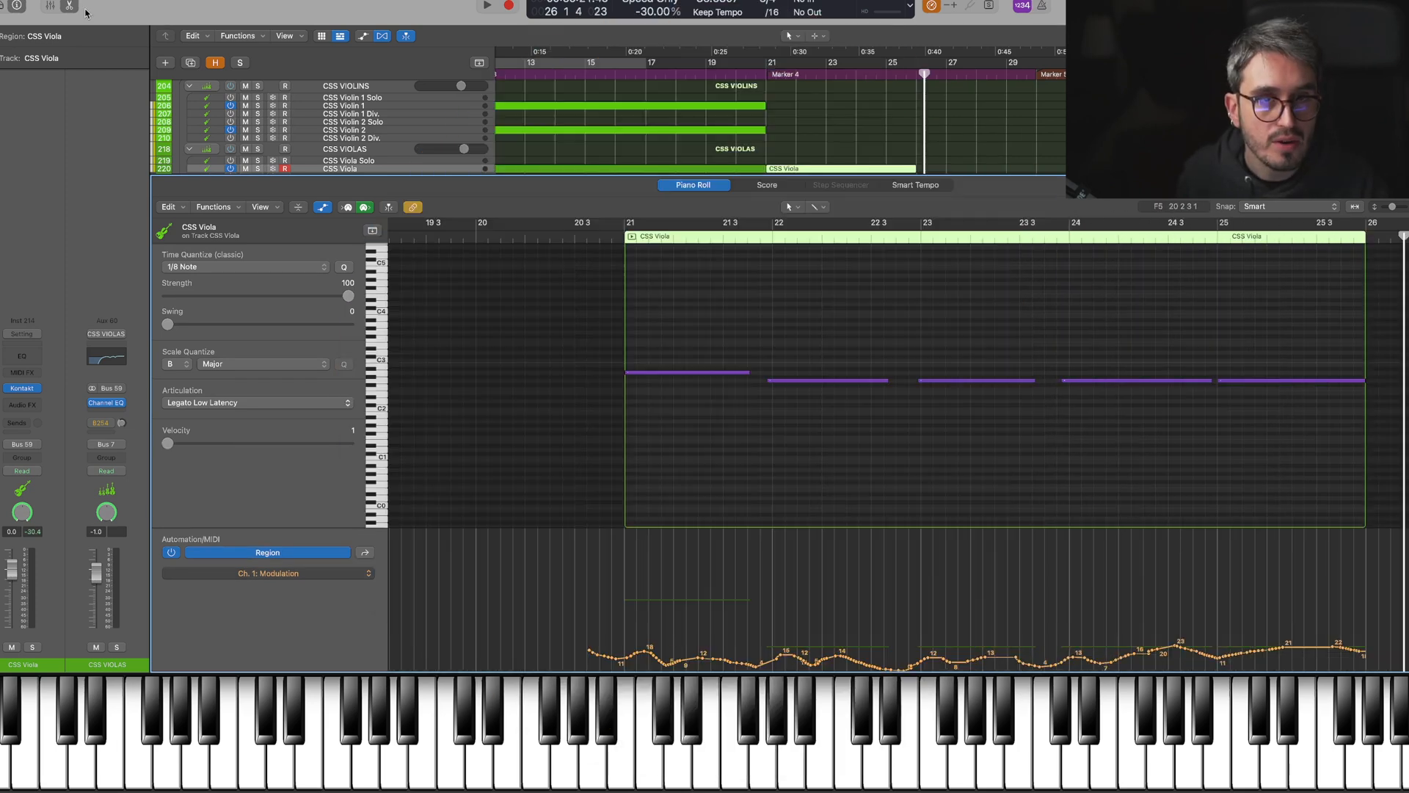
Copy the CSS Viola region at bar 21 to the CSS Violin 2 track and open the copy for editing
click(70, 6)
drag(797, 504, 796, 466)
double_click(797, 466)
Raise the notes of the copied violin regions to higher chord tones, including the first note at bar 21
key(Right)
drag(646, 378, 646, 369)
drag(837, 355, 1399, 476)
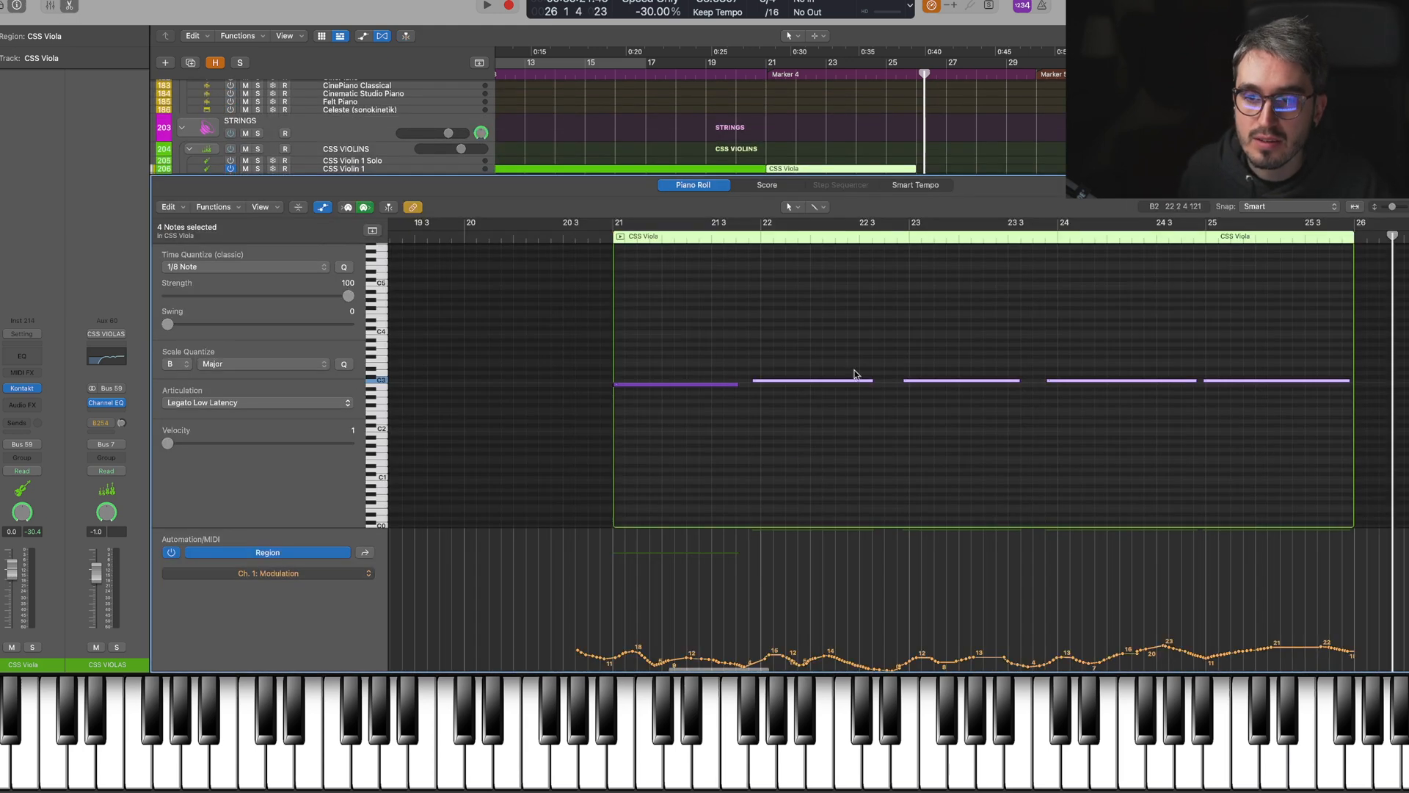
mouse_move(653, 366)
mouse_down()
mouse_move(677, 402)
mouse_move(665, 387)
mouse_up()
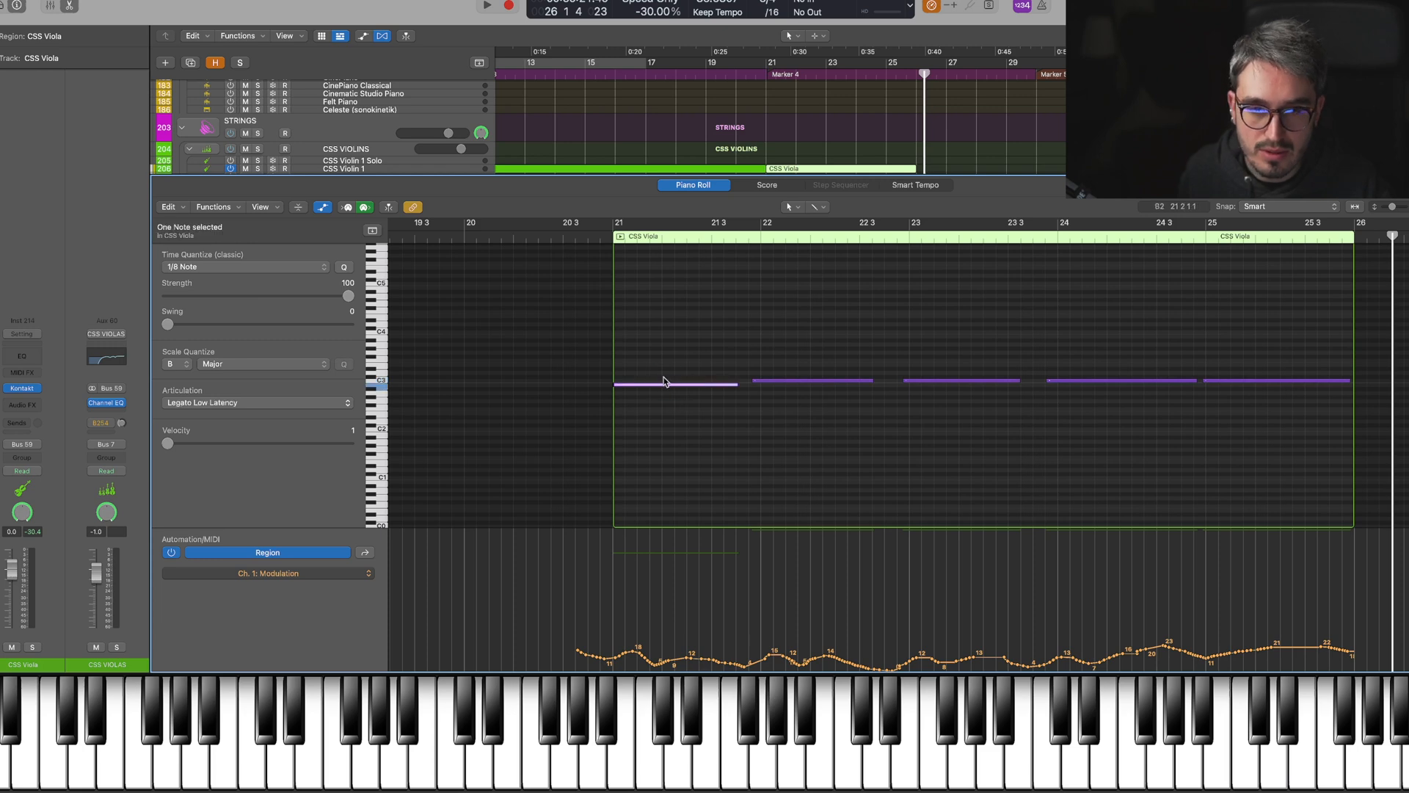
key(e)
Select the Harp track and add a harp part against the strings from bar 21 to about bar 26
scroll(561, 402, up, 10)
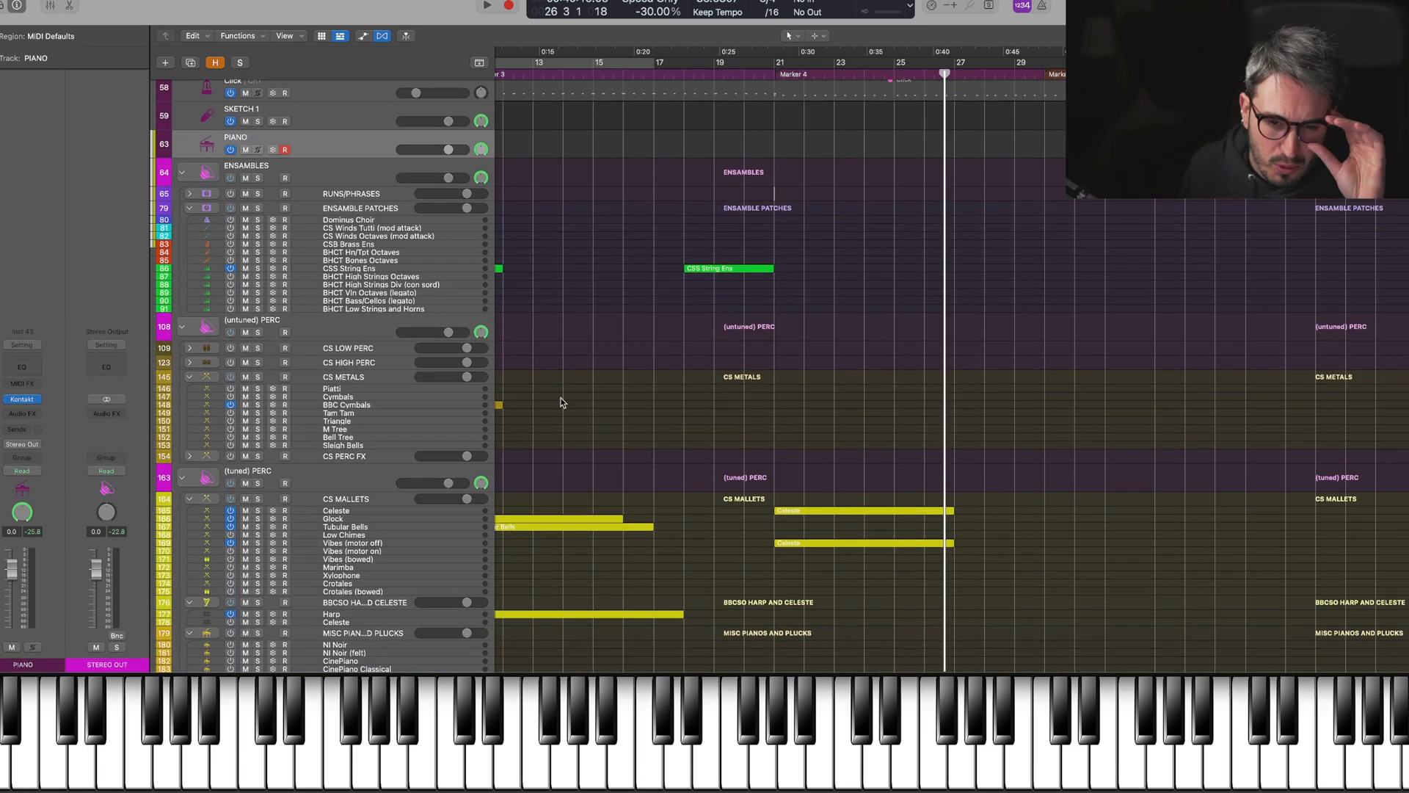
scroll(358, 474, down, 5)
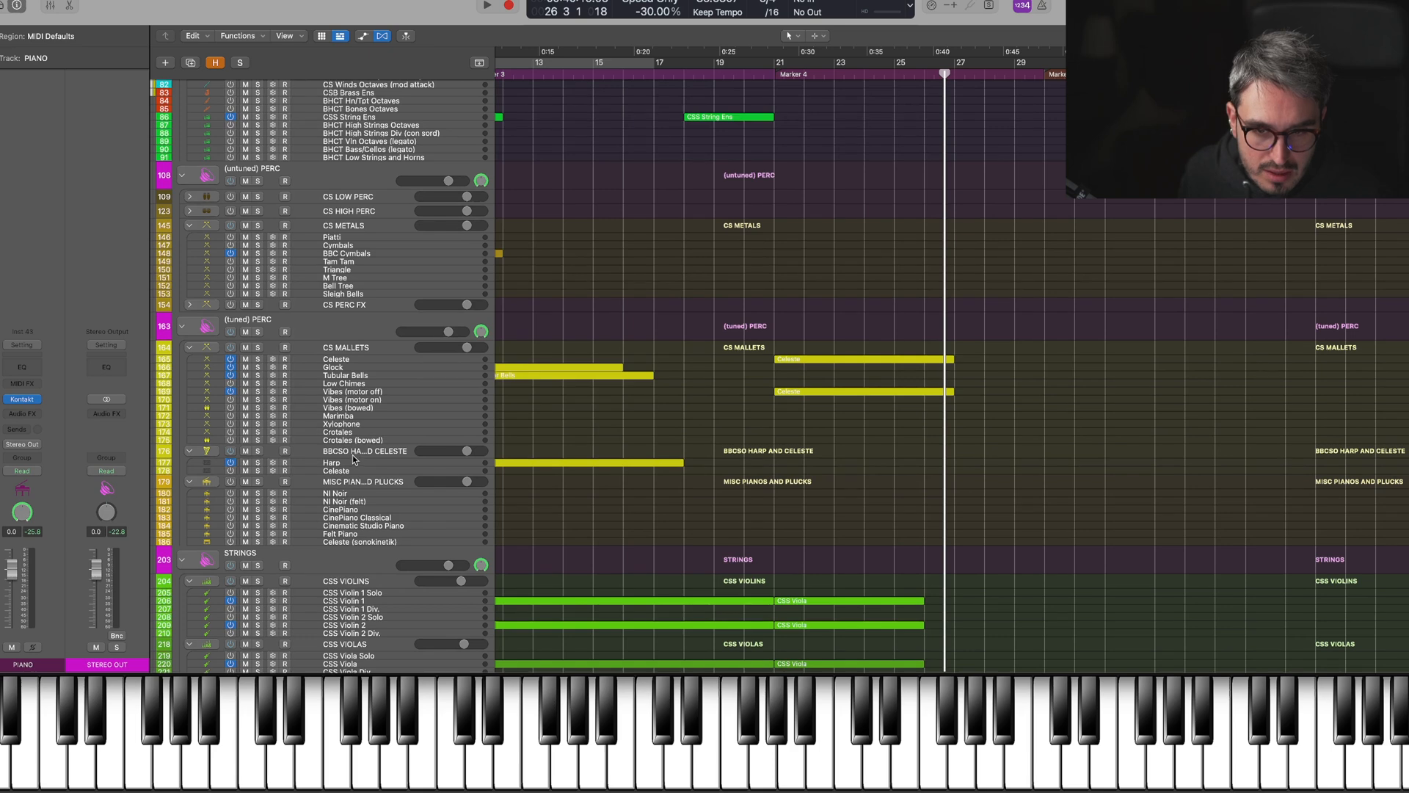
click(776, 463)
scroll(764, 424, up, 2)
key(space)
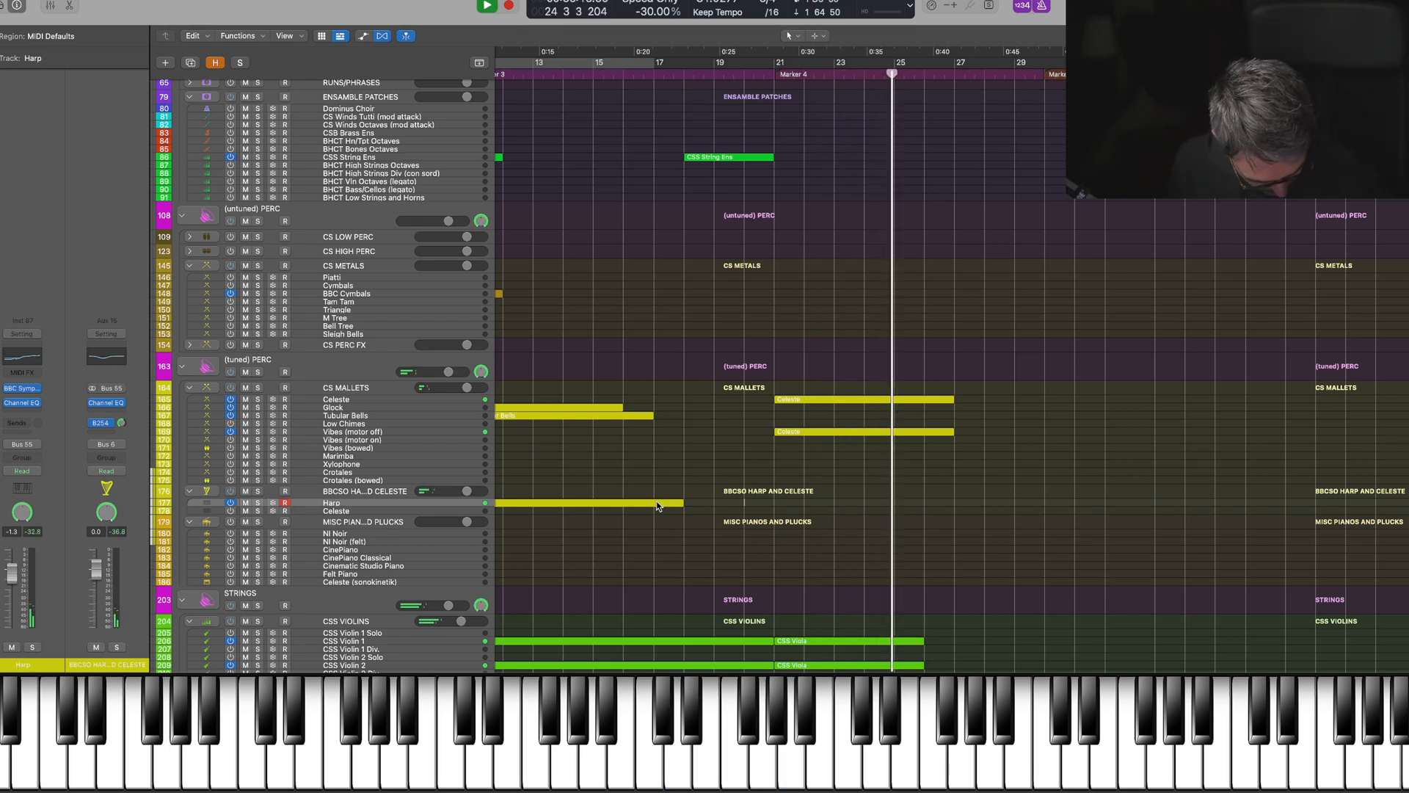
Examine the combined chord voicing of the violin and viola regions from bar 21 in the Piano Roll
scroll(656, 505, up, 1)
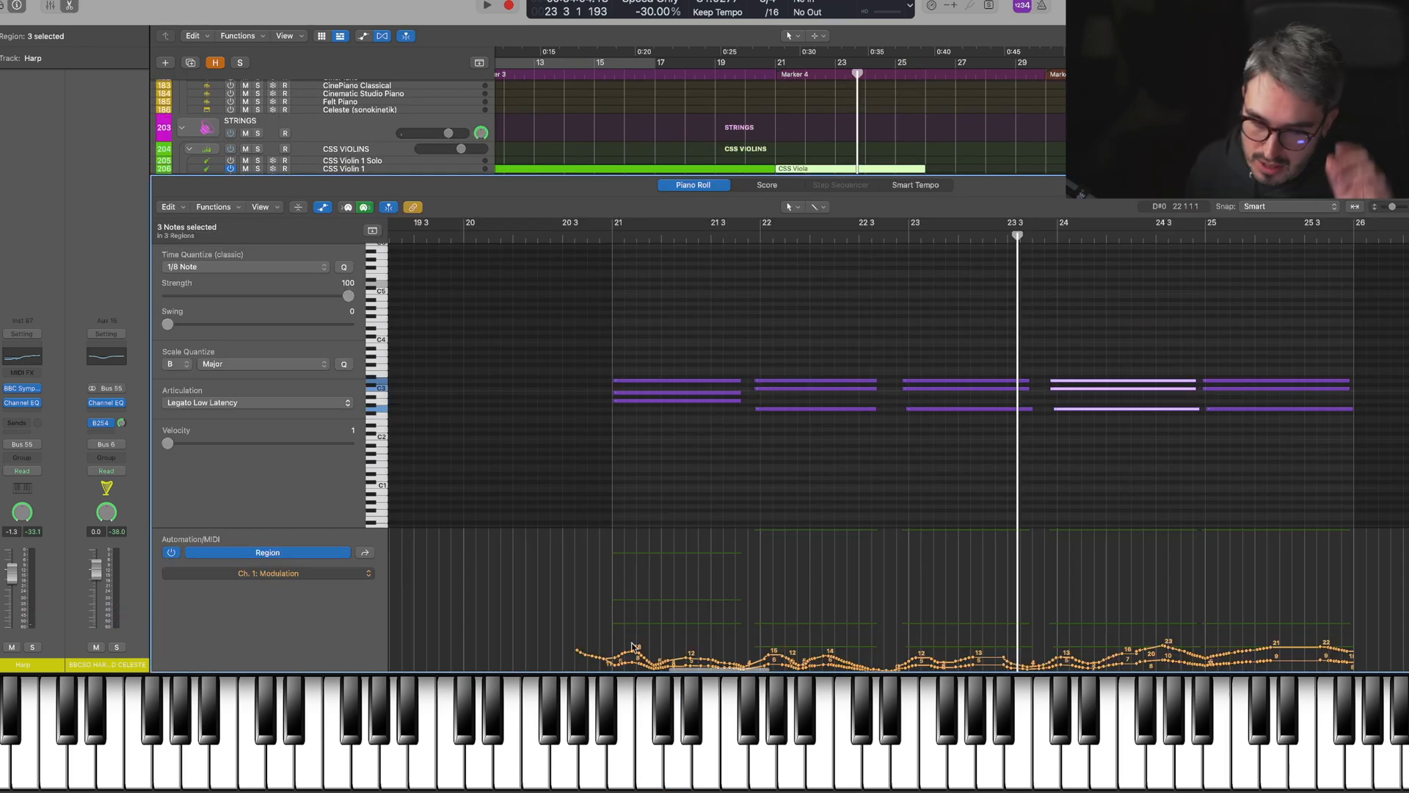
key(super+Right)
key(super+Right)
key(super+Right)
click(601, 654)
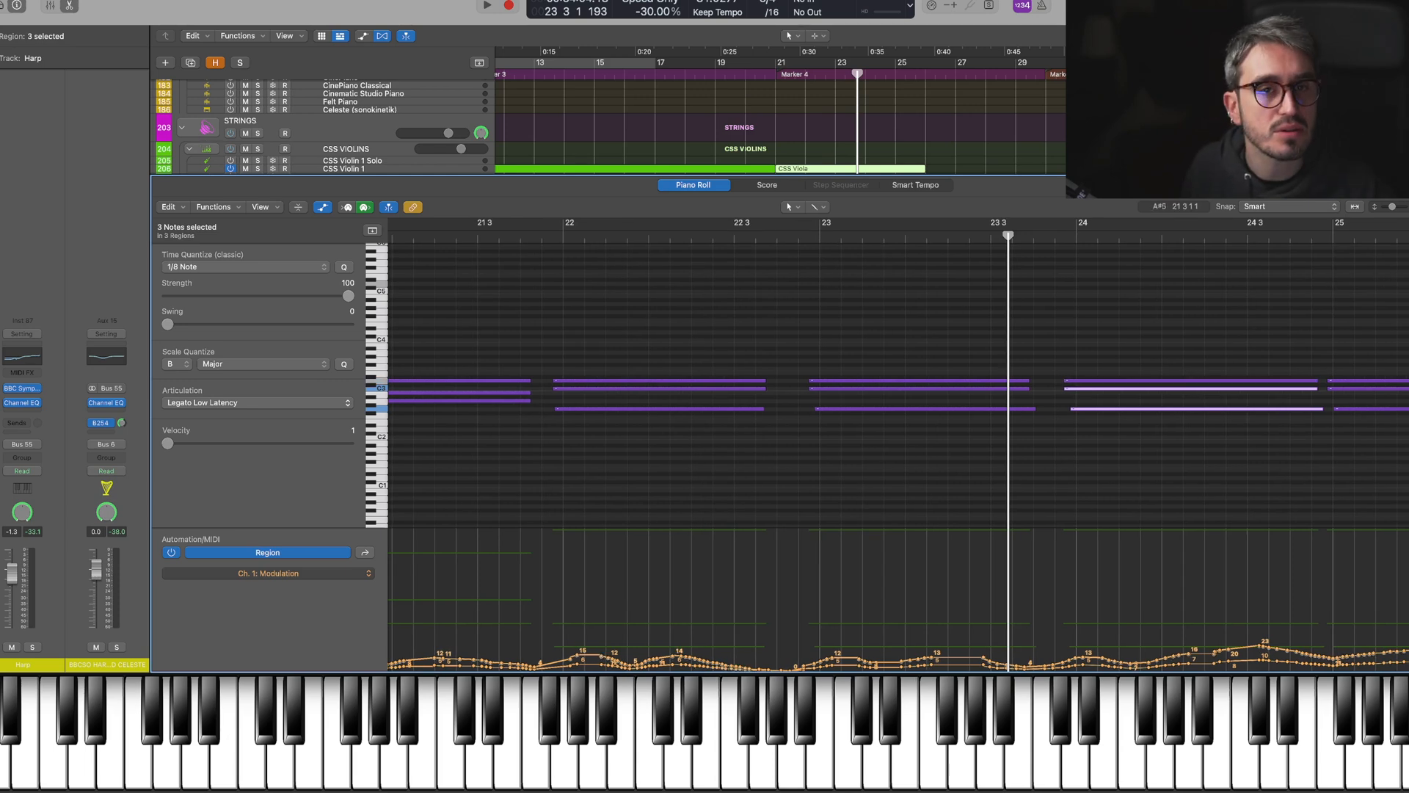
click(70, 6)
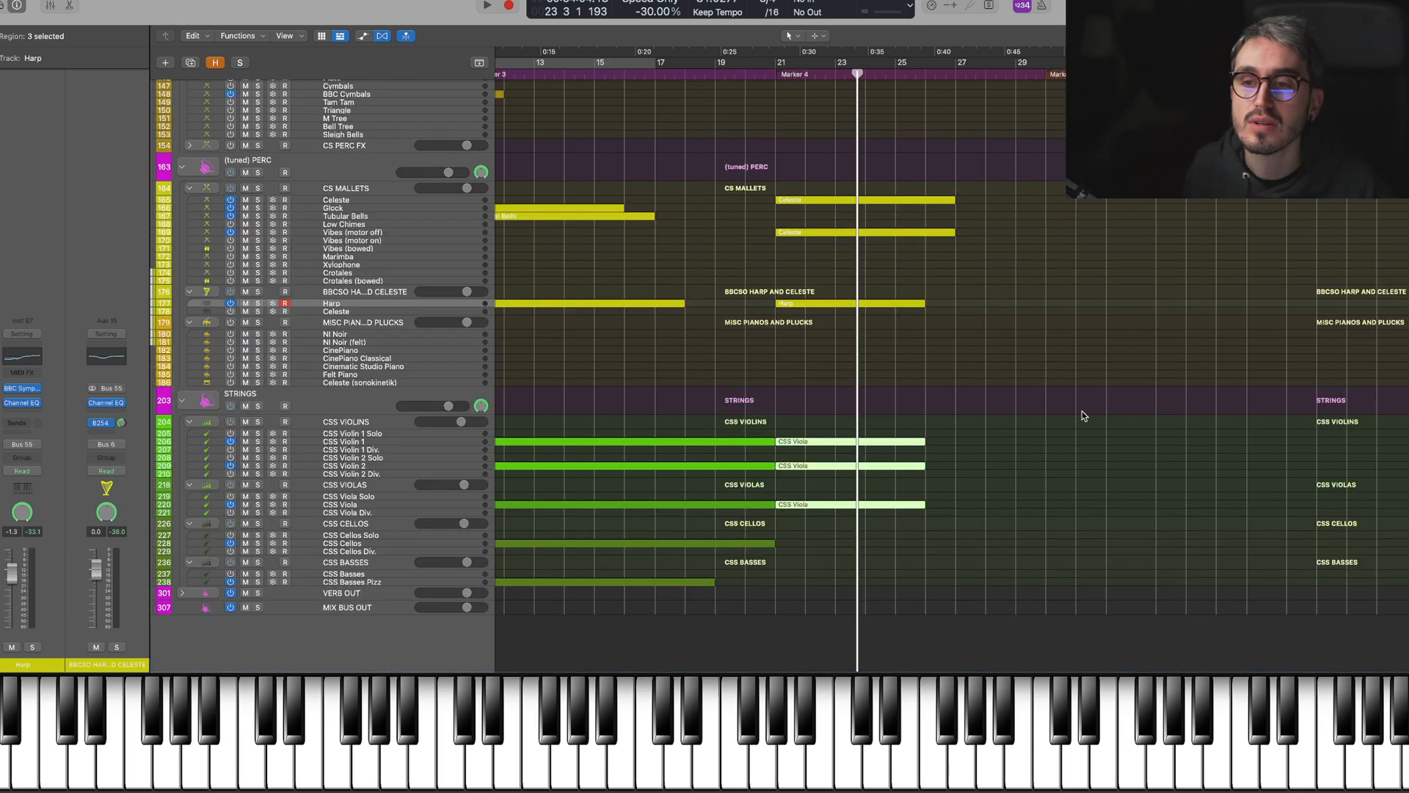
Unmute and solo the REF track, play it from about bar 25, and select the PIANO track
click(828, 446)
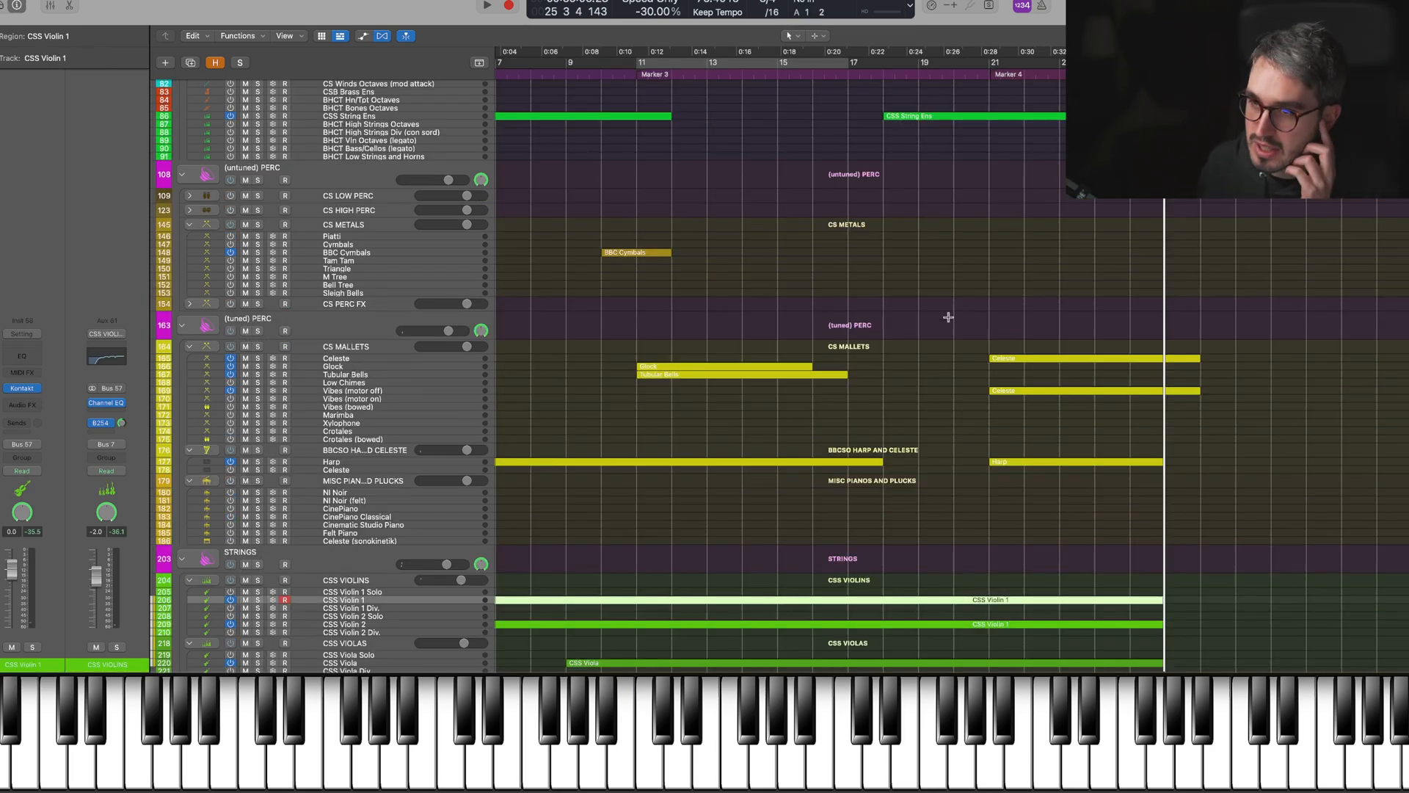
scroll(1073, 348, up, 5)
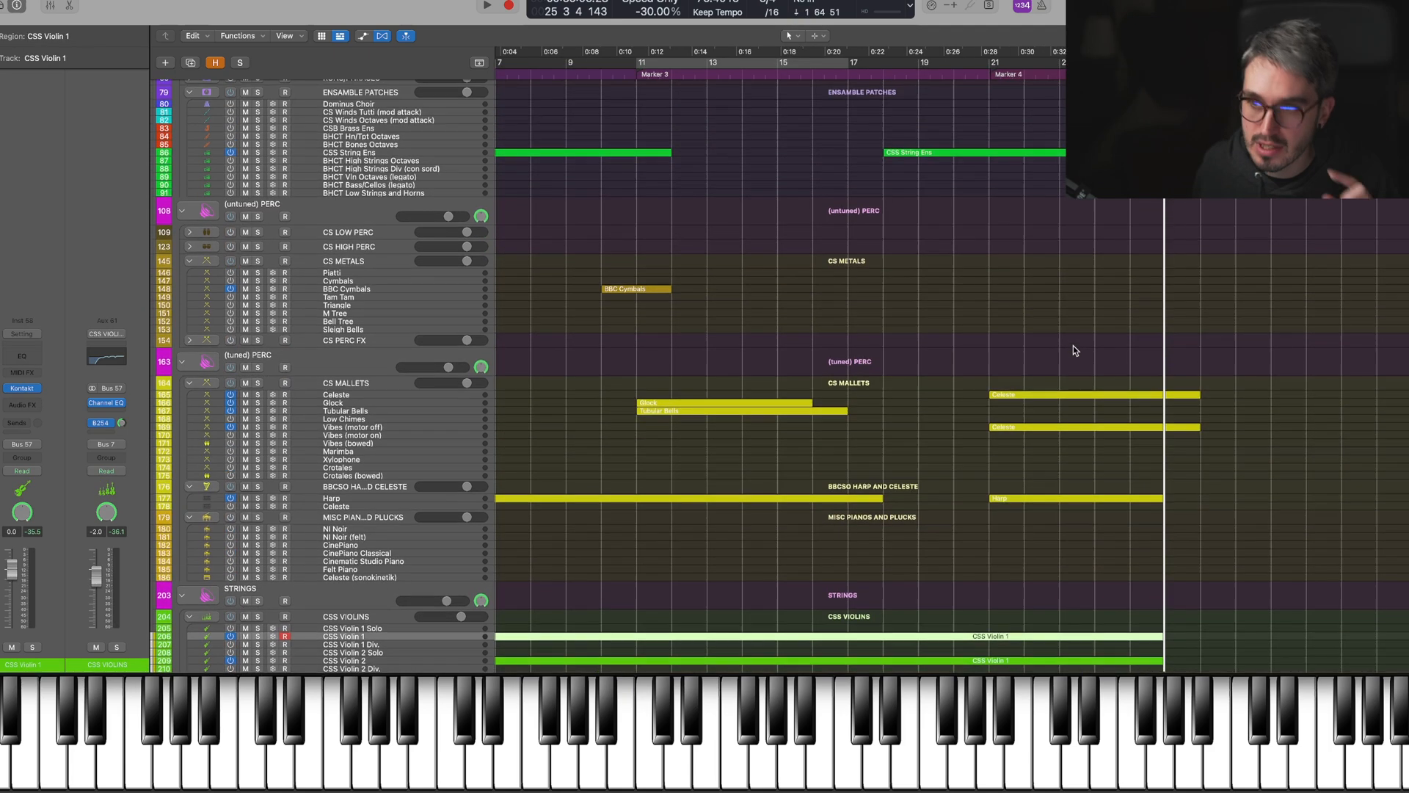
scroll(1073, 358, up, 5)
scroll(1072, 358, right, 4)
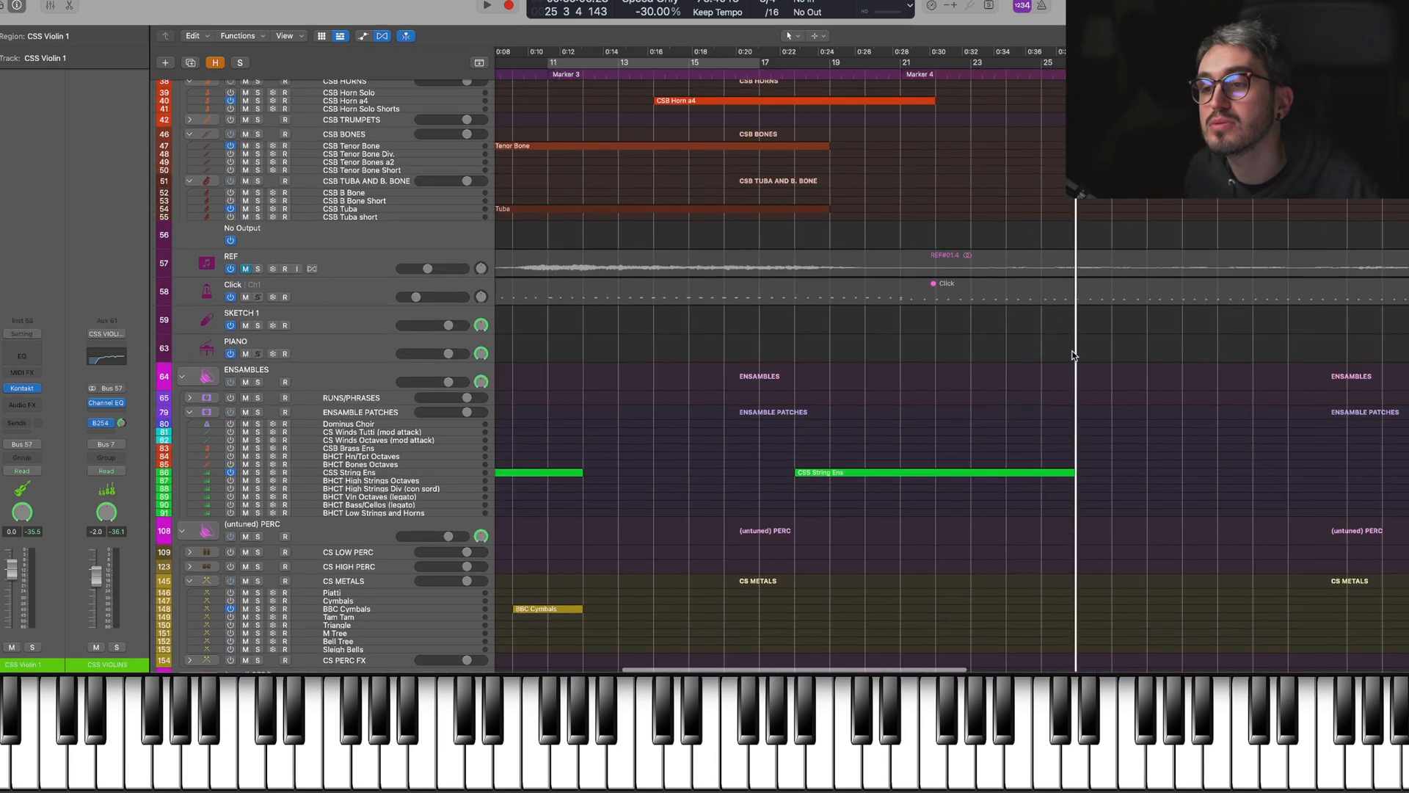
click(242, 272)
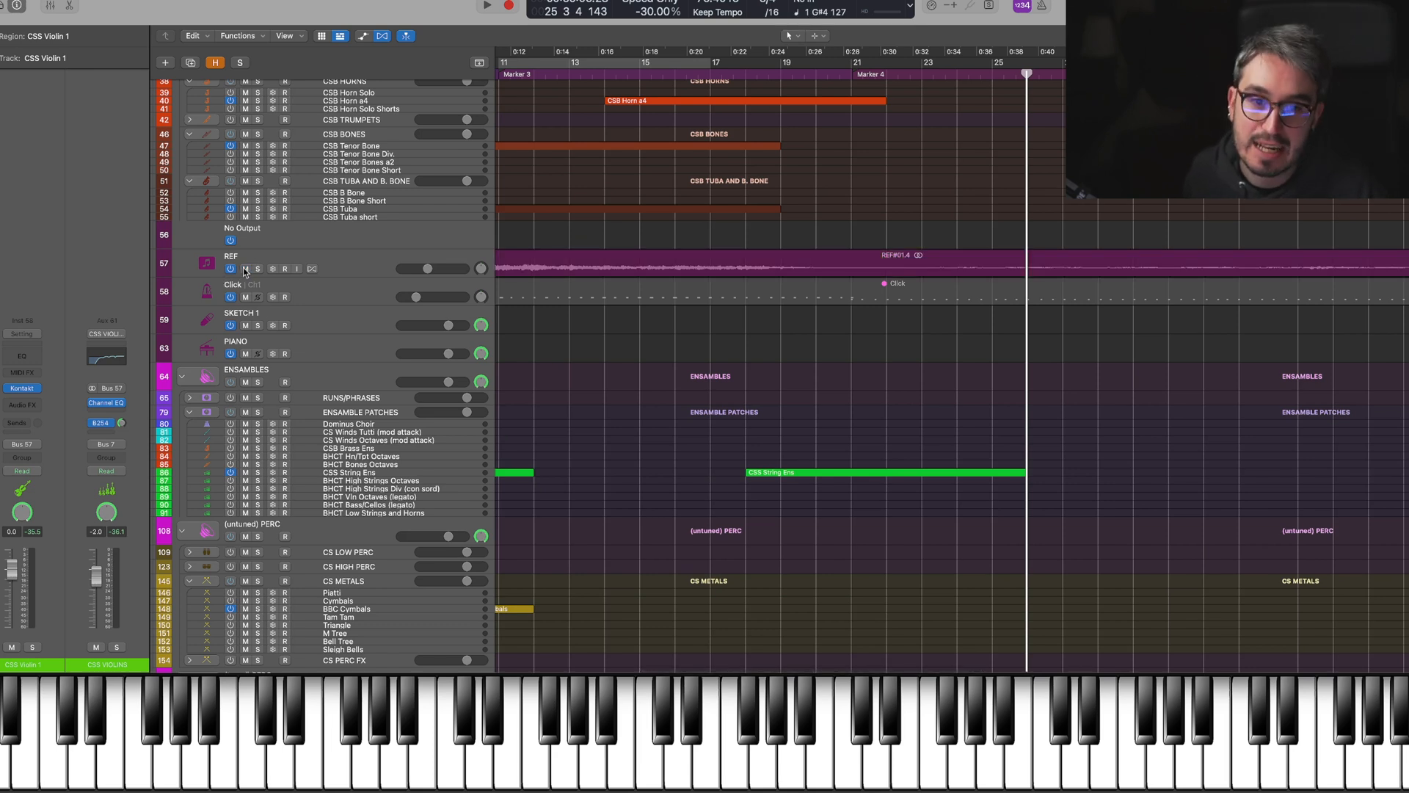
click(258, 270)
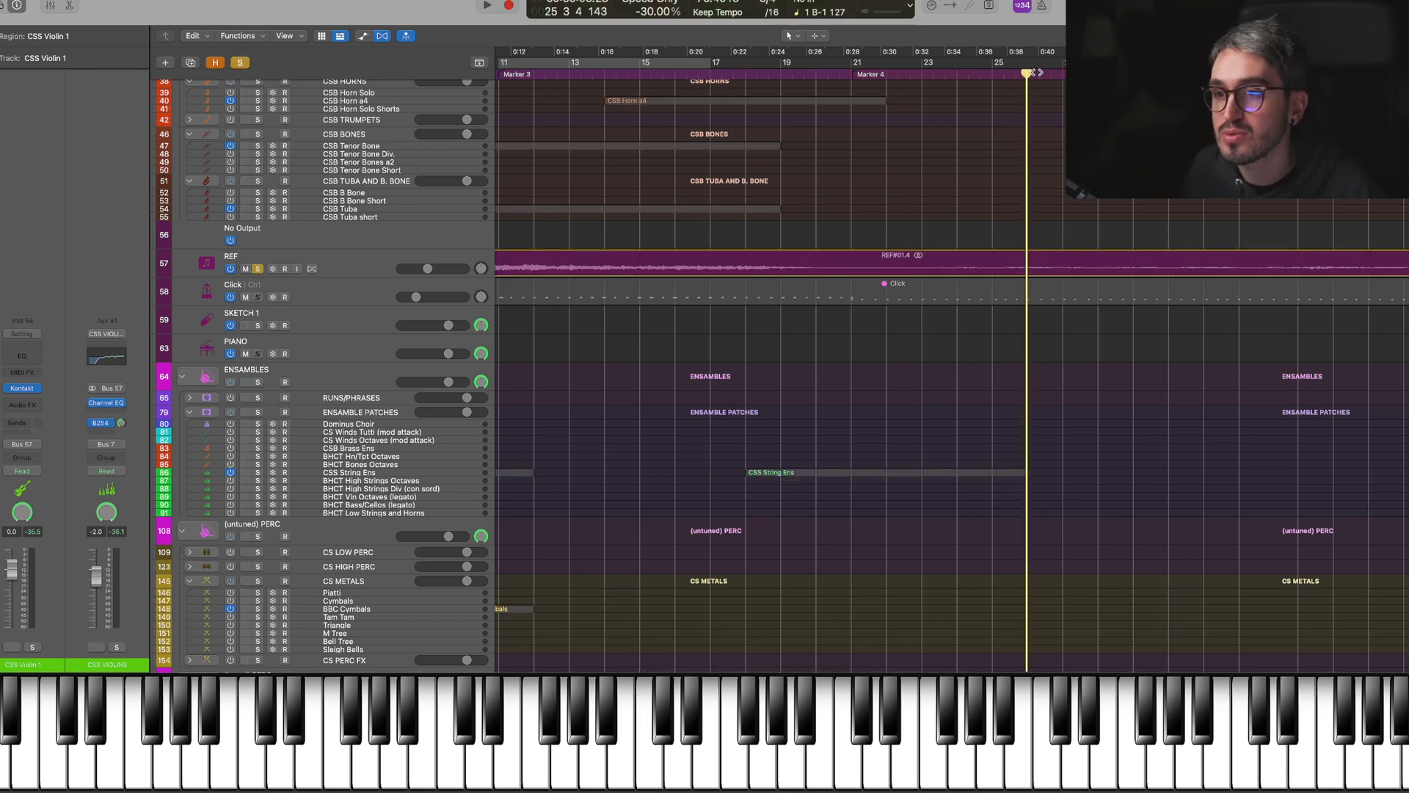
click(991, 67)
key(space)
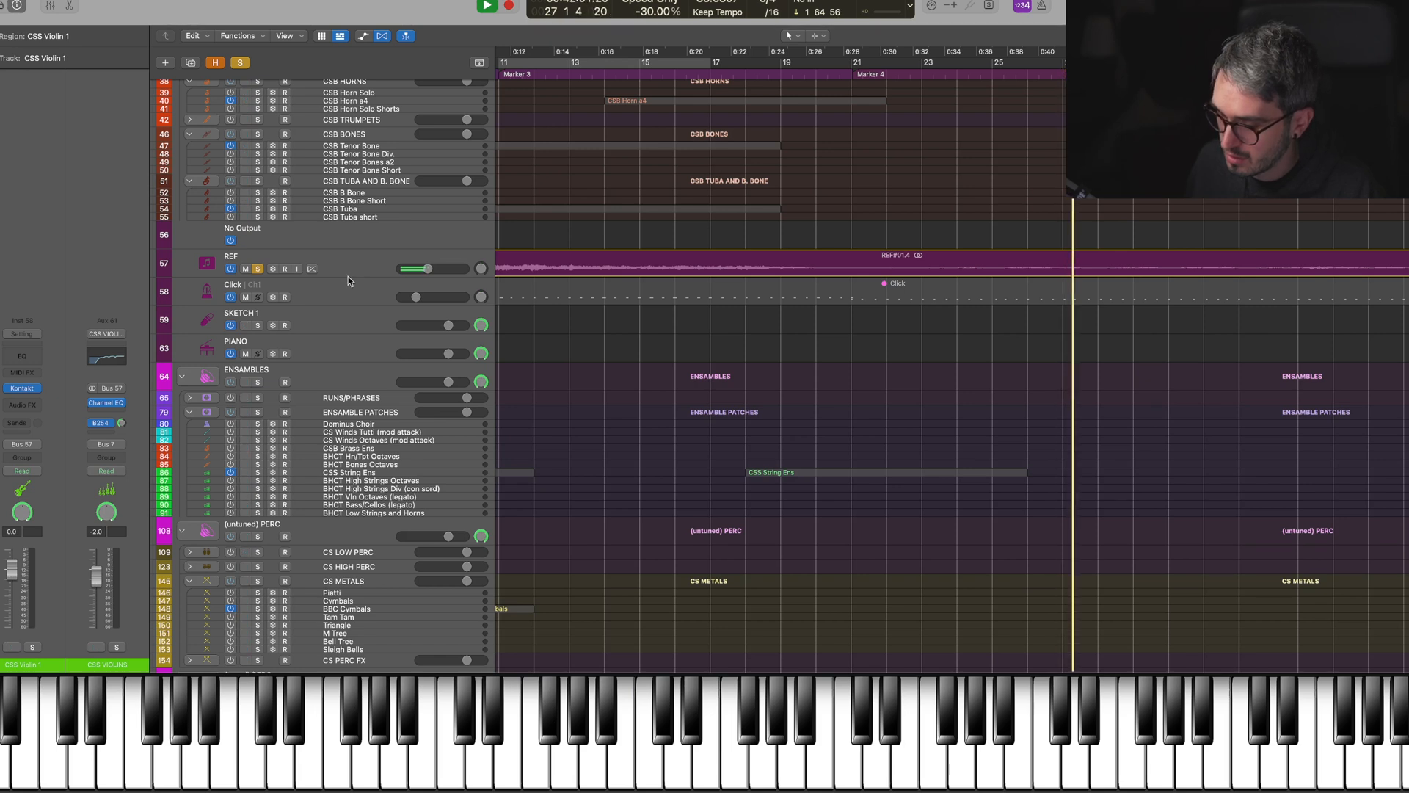
click(334, 345)
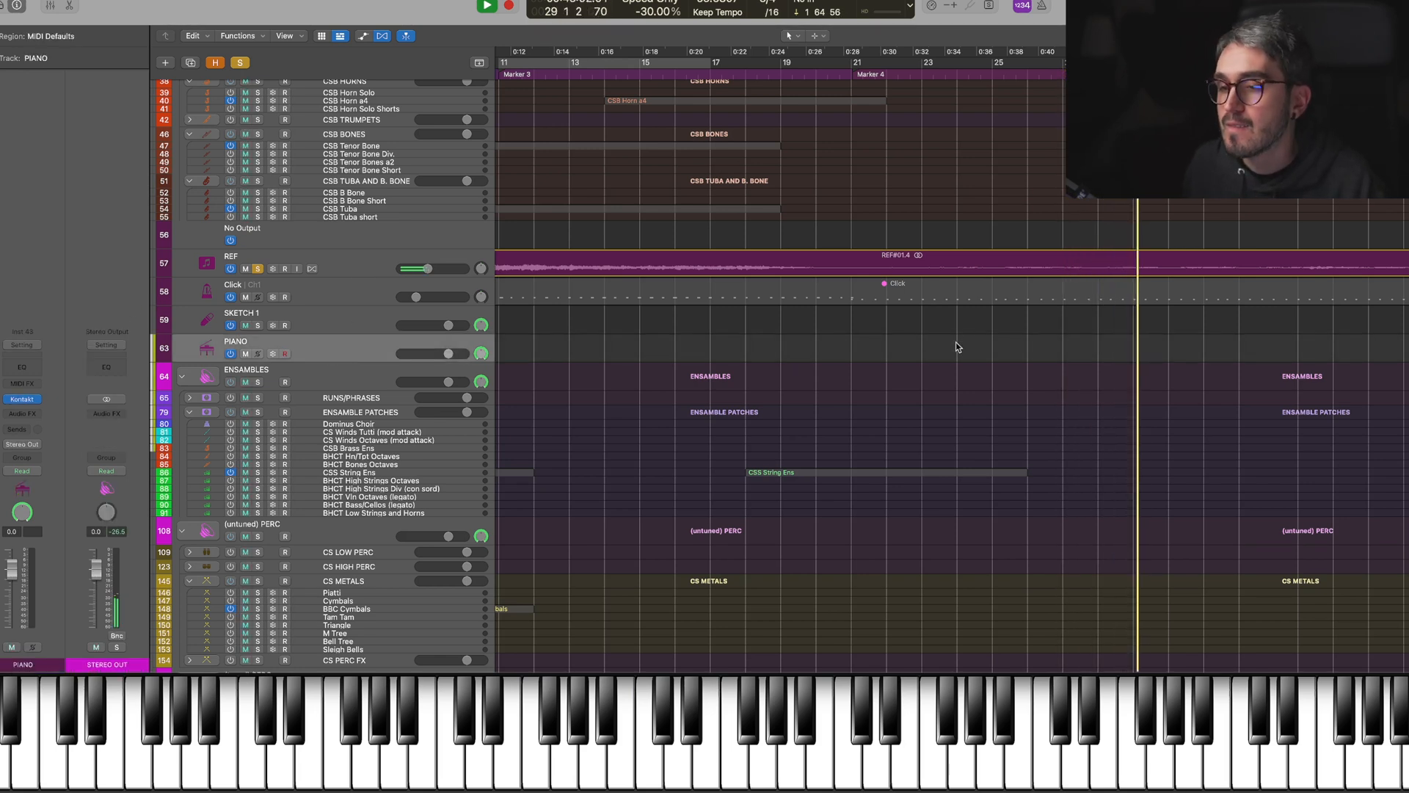
Stop the REF playback, then play in and capture a part on the CSW Cor Anglais track from about bar 25 to bar 31
key(space)
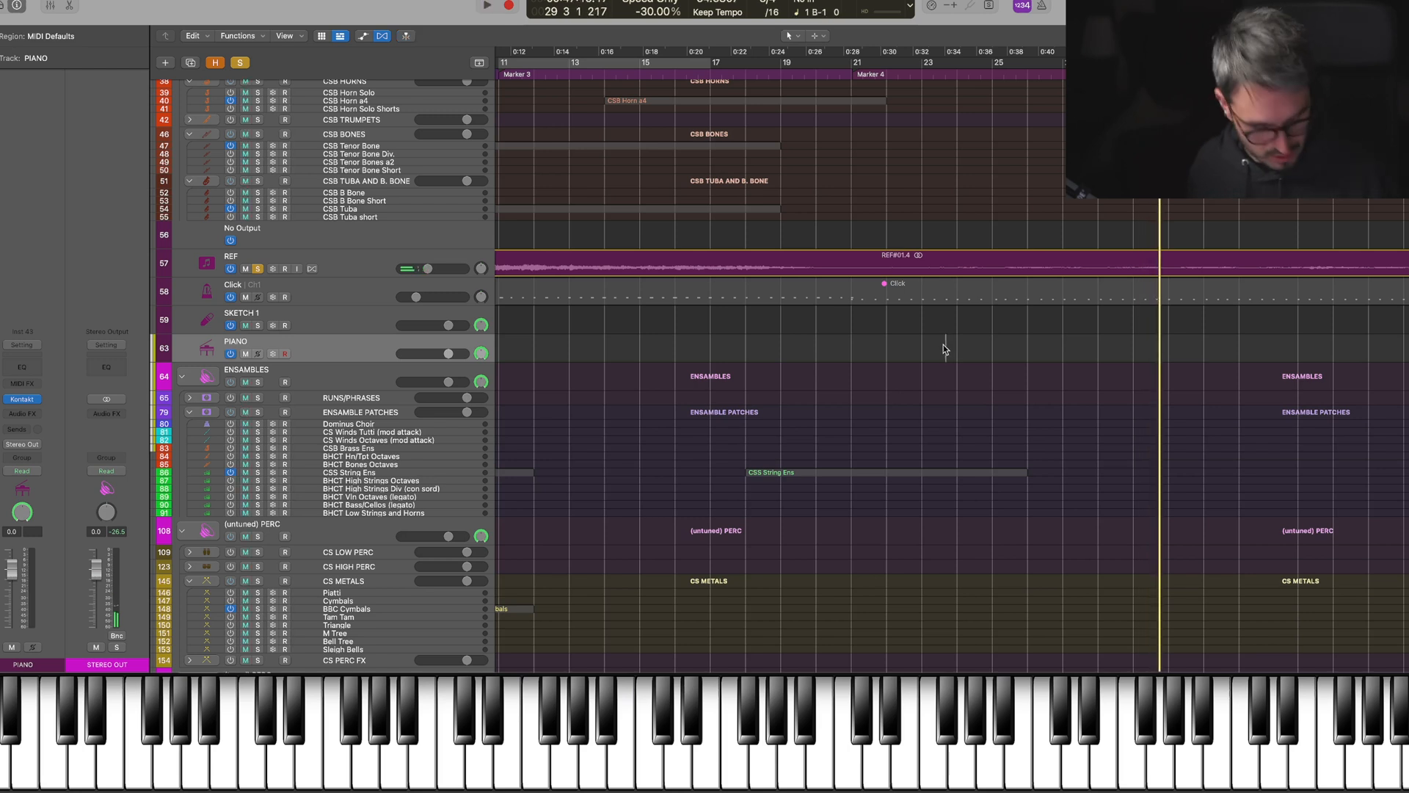
scroll(769, 347, right, 5)
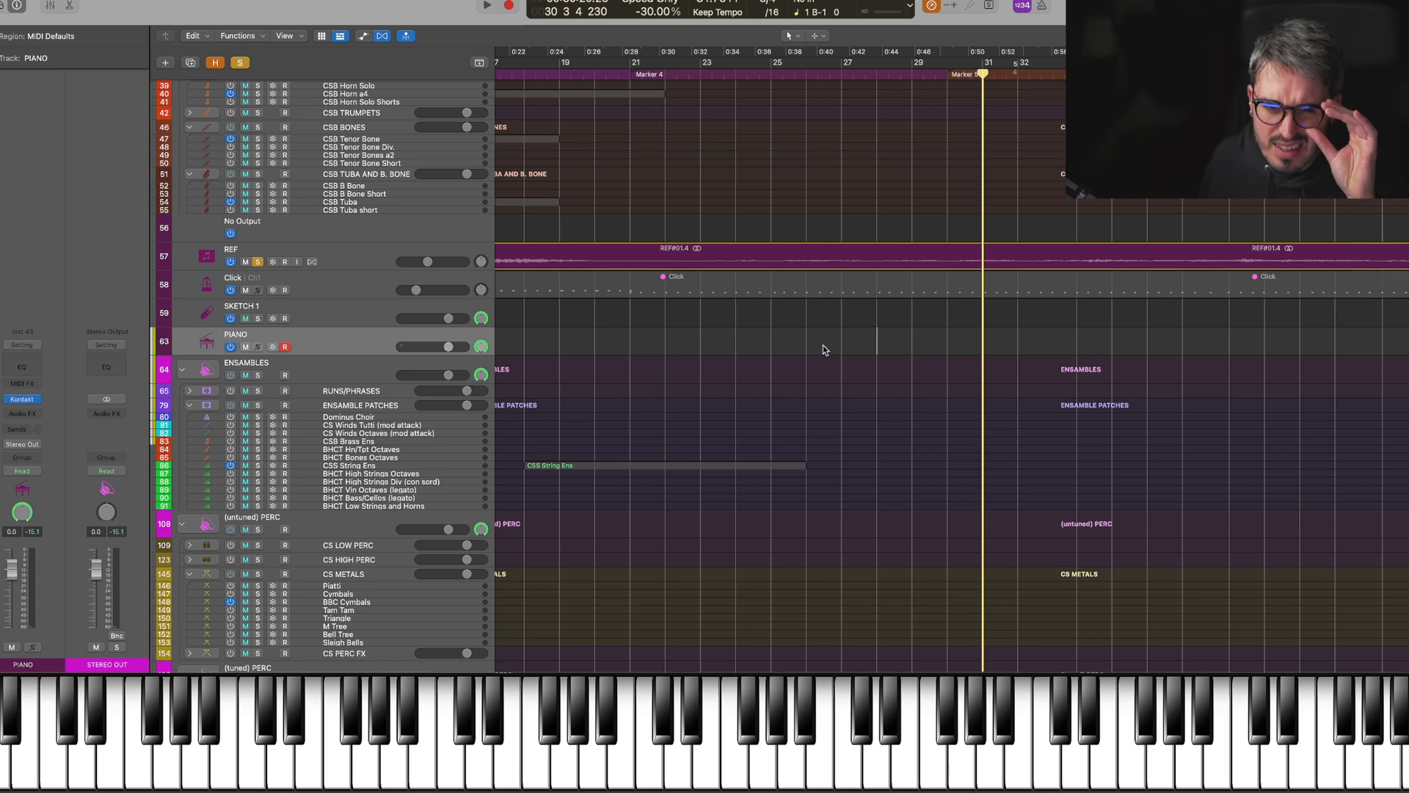
scroll(825, 352, down, 1)
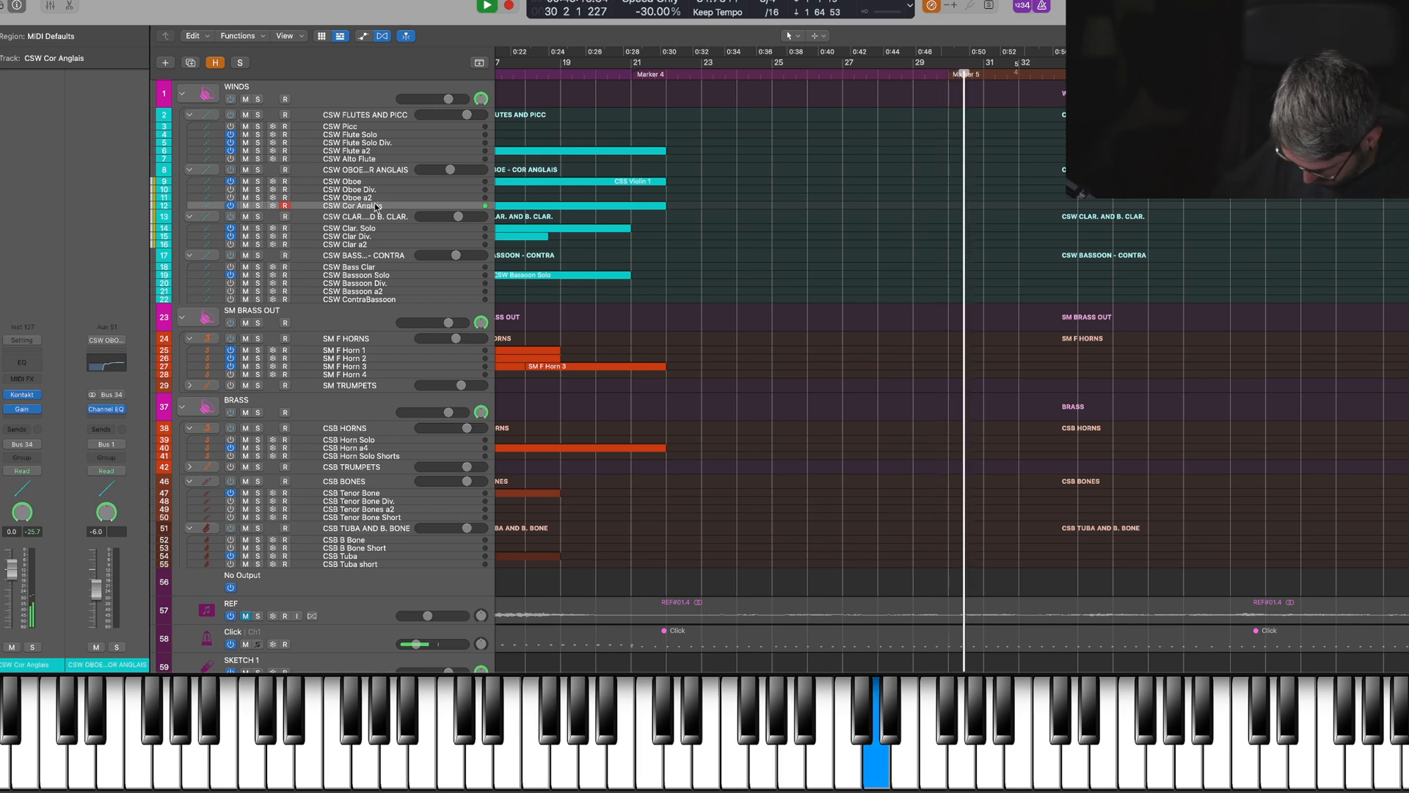
key(space)
scroll(679, 345, down, 10)
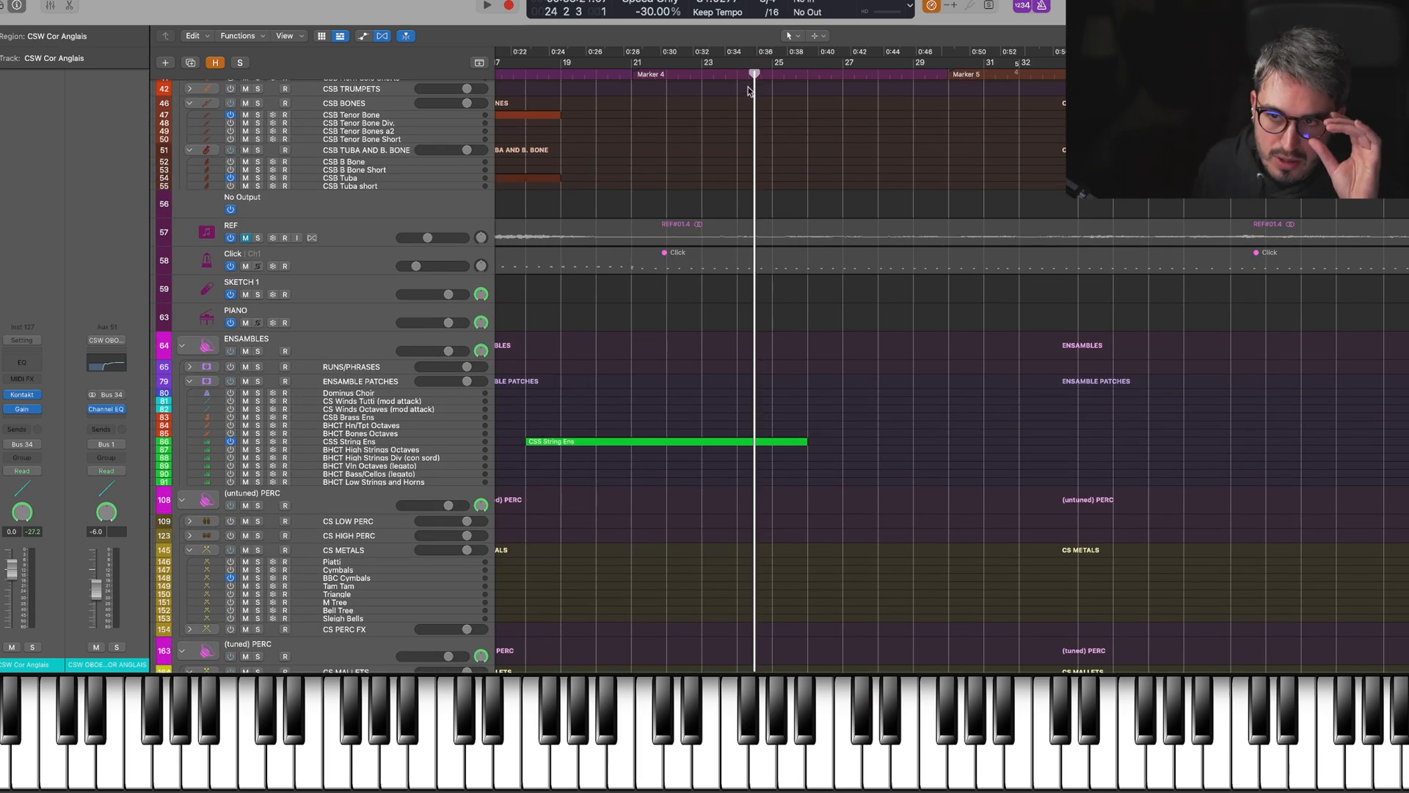
Play back the harp part against the mallets and strings, starting before Marker 4 and replaying bars 24 to 27
click(610, 72)
scroll(637, 112, down, 5)
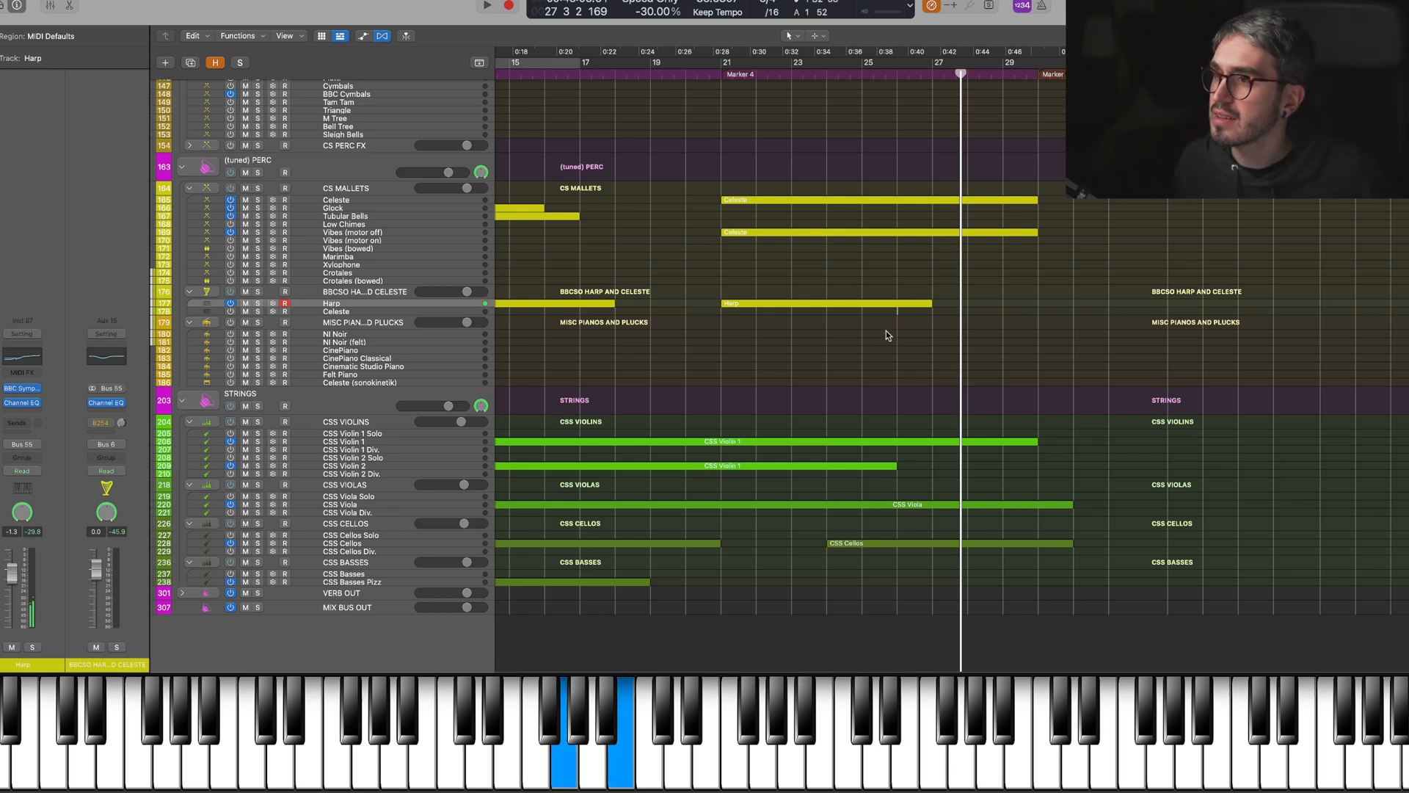
click(898, 314)
key(space)
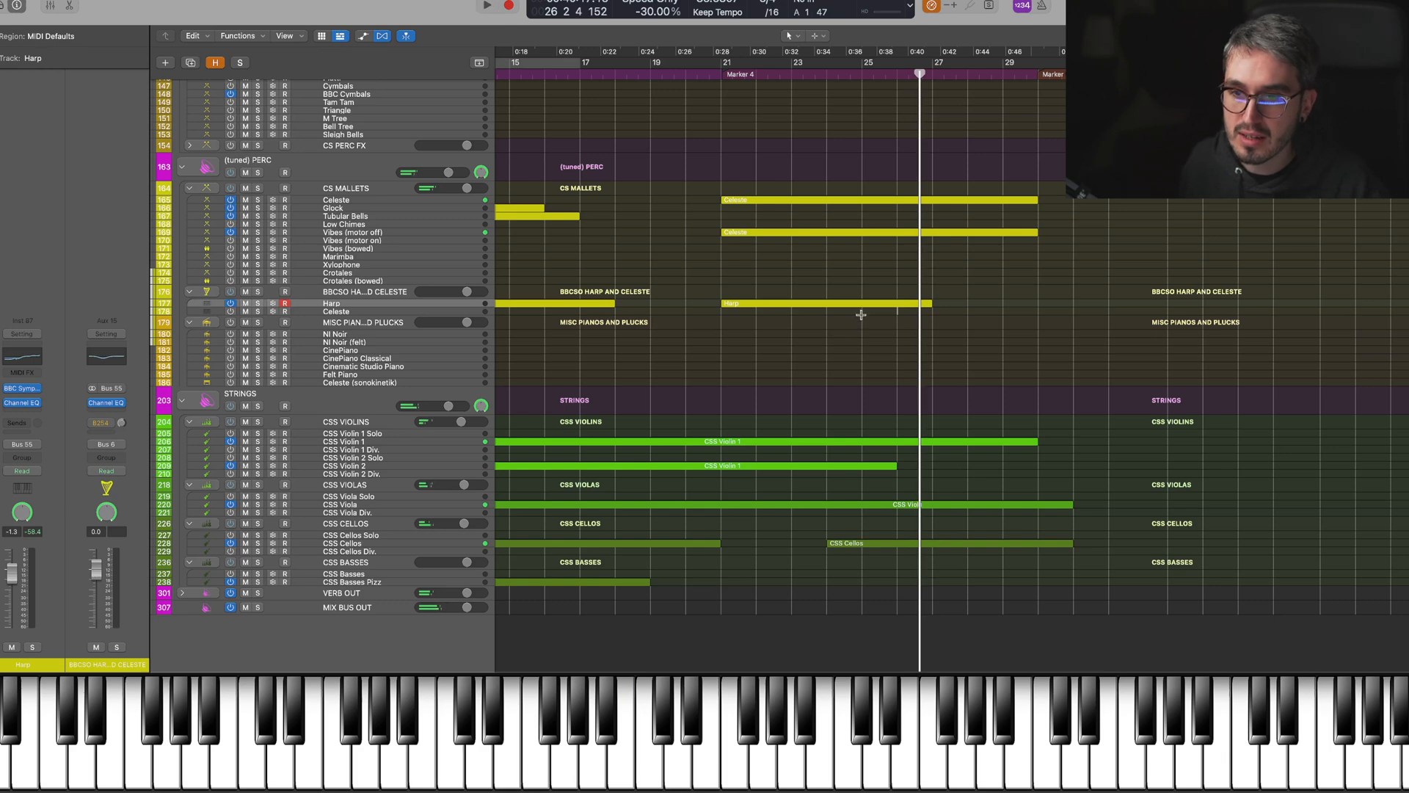
click(827, 314)
key(space)
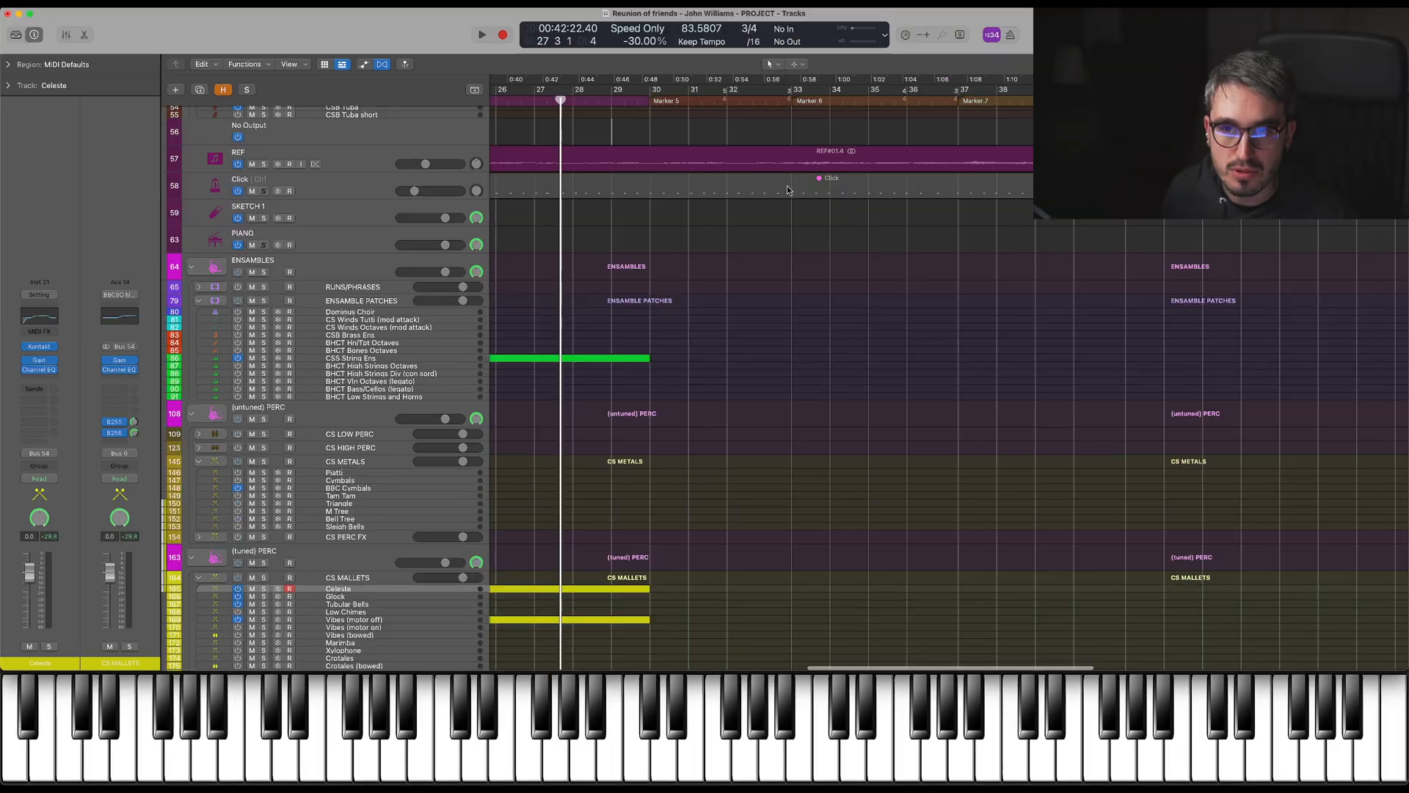
Solo the REF track and listen to the passage from bar 27 through Marker 5 to bar 33
click(266, 164)
key(space)
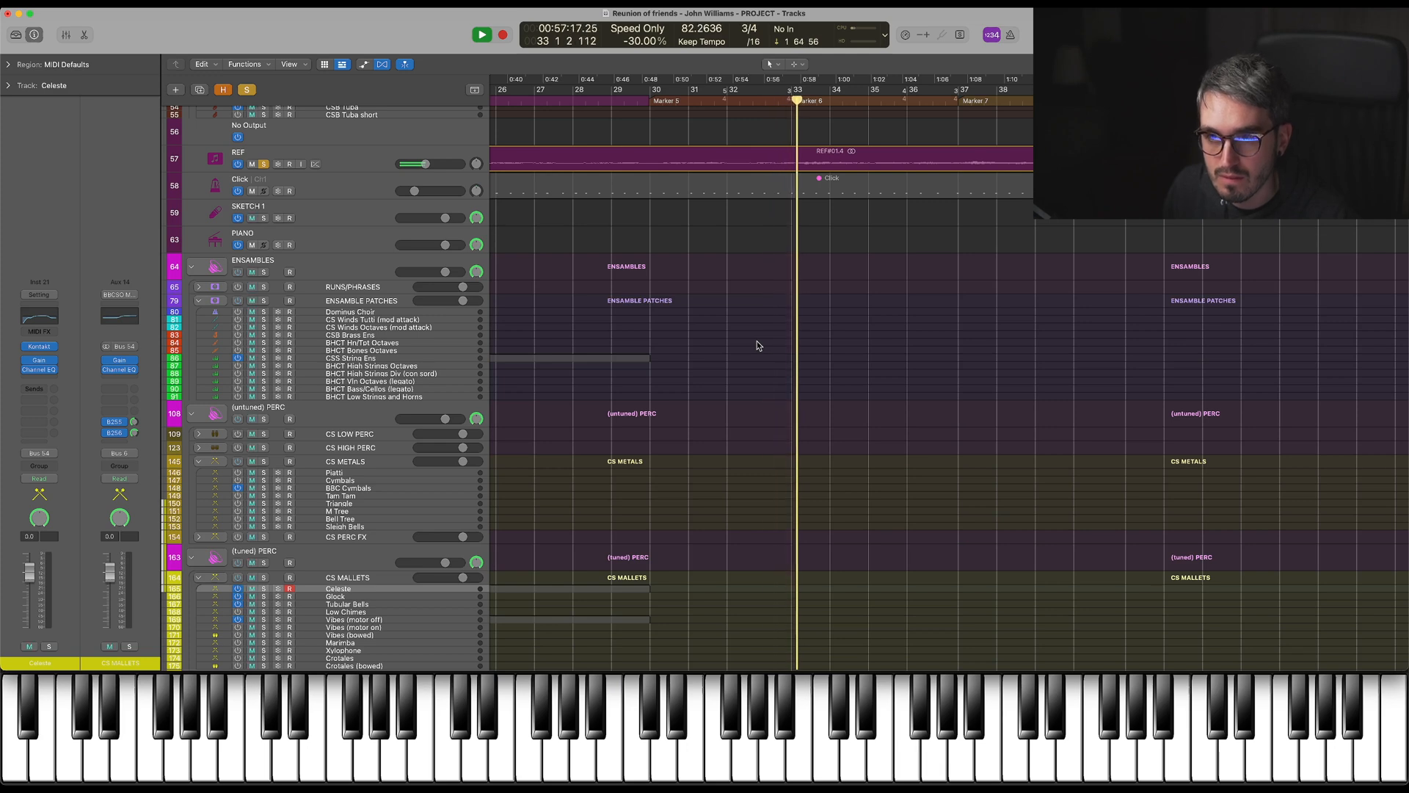
key(space)
scroll(368, 307, down, 5)
scroll(368, 307, up, 15)
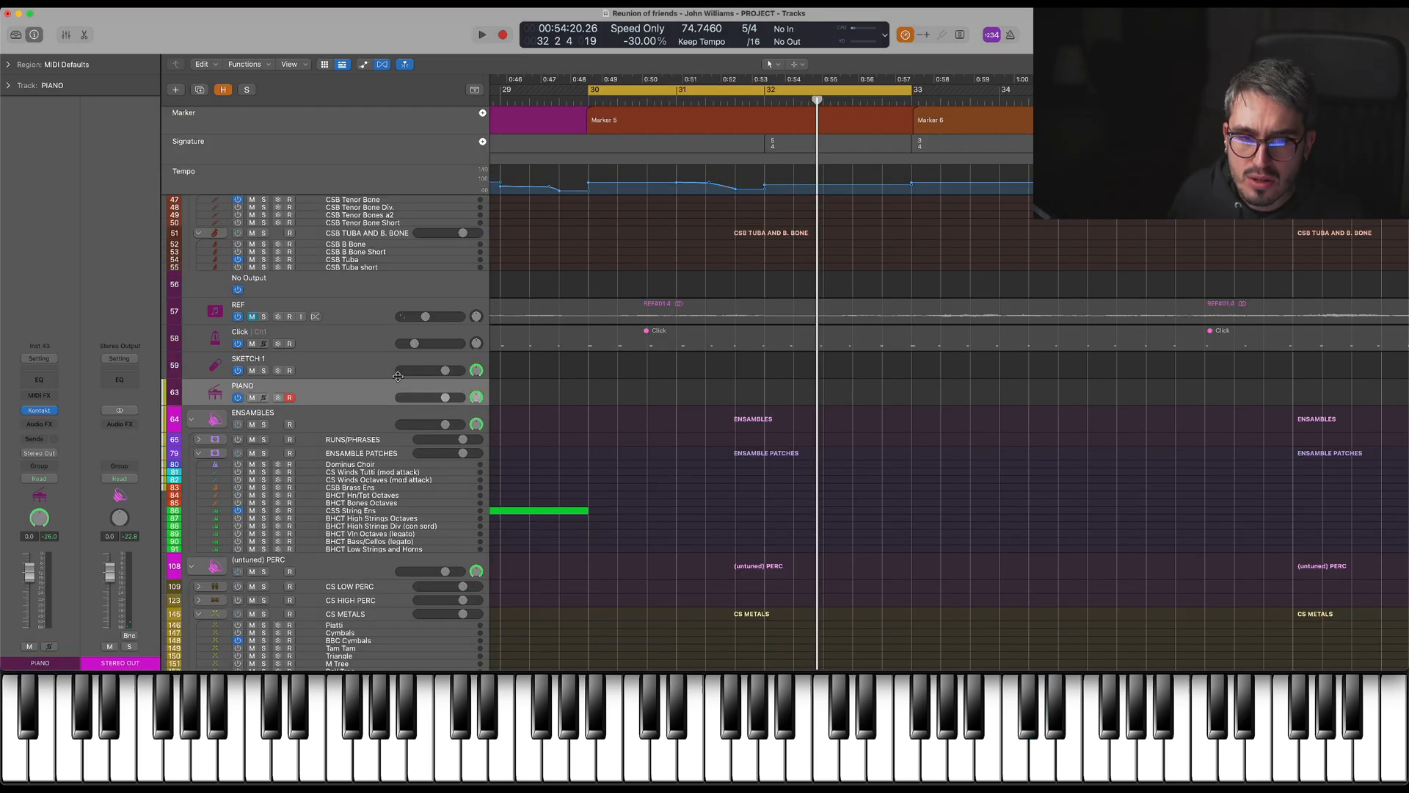
scroll(499, 371, down, 1)
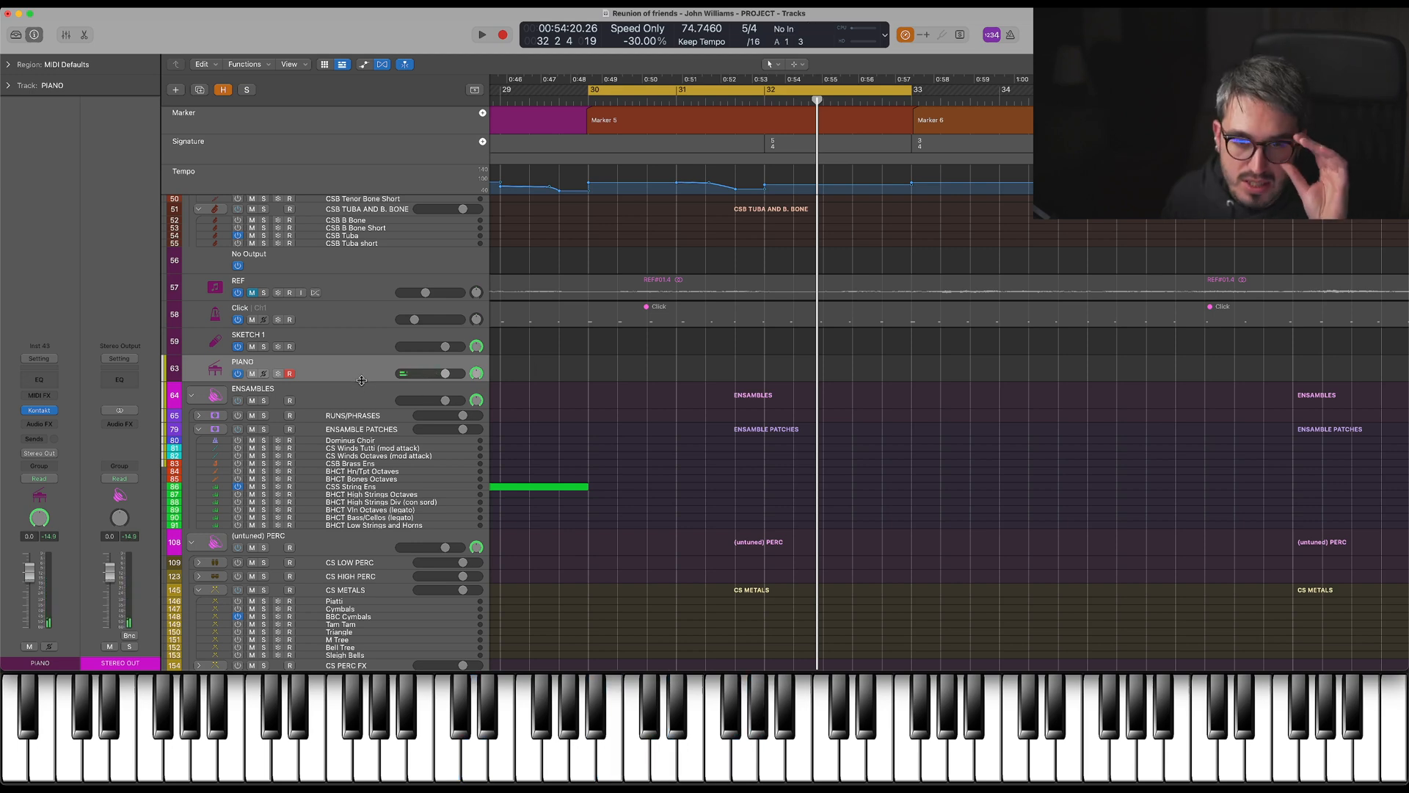
scroll(361, 381, down, 3)
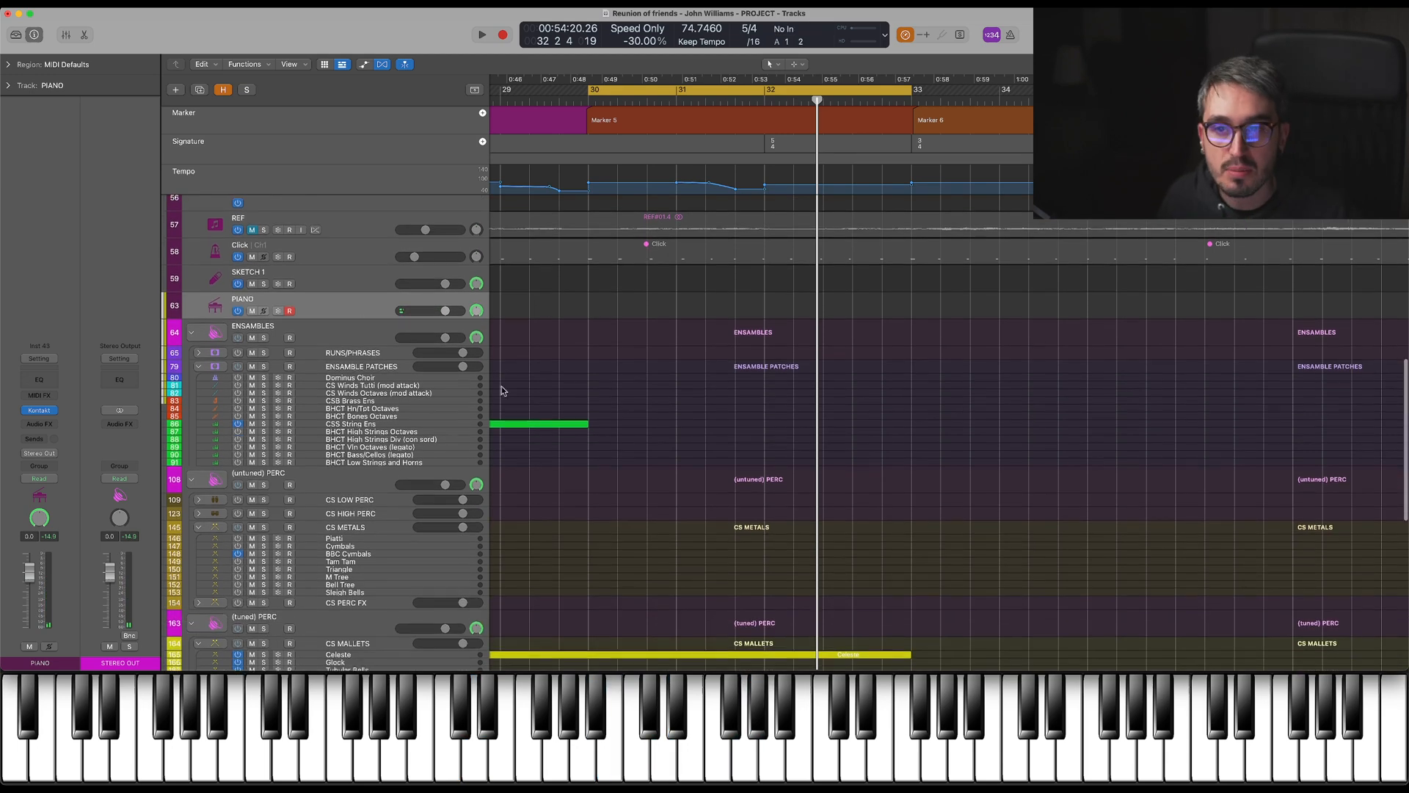
Turn off the cycle range and play in viola and cello parts from bar 30 and a CSS Violin 2 part from bar 29
click(682, 89)
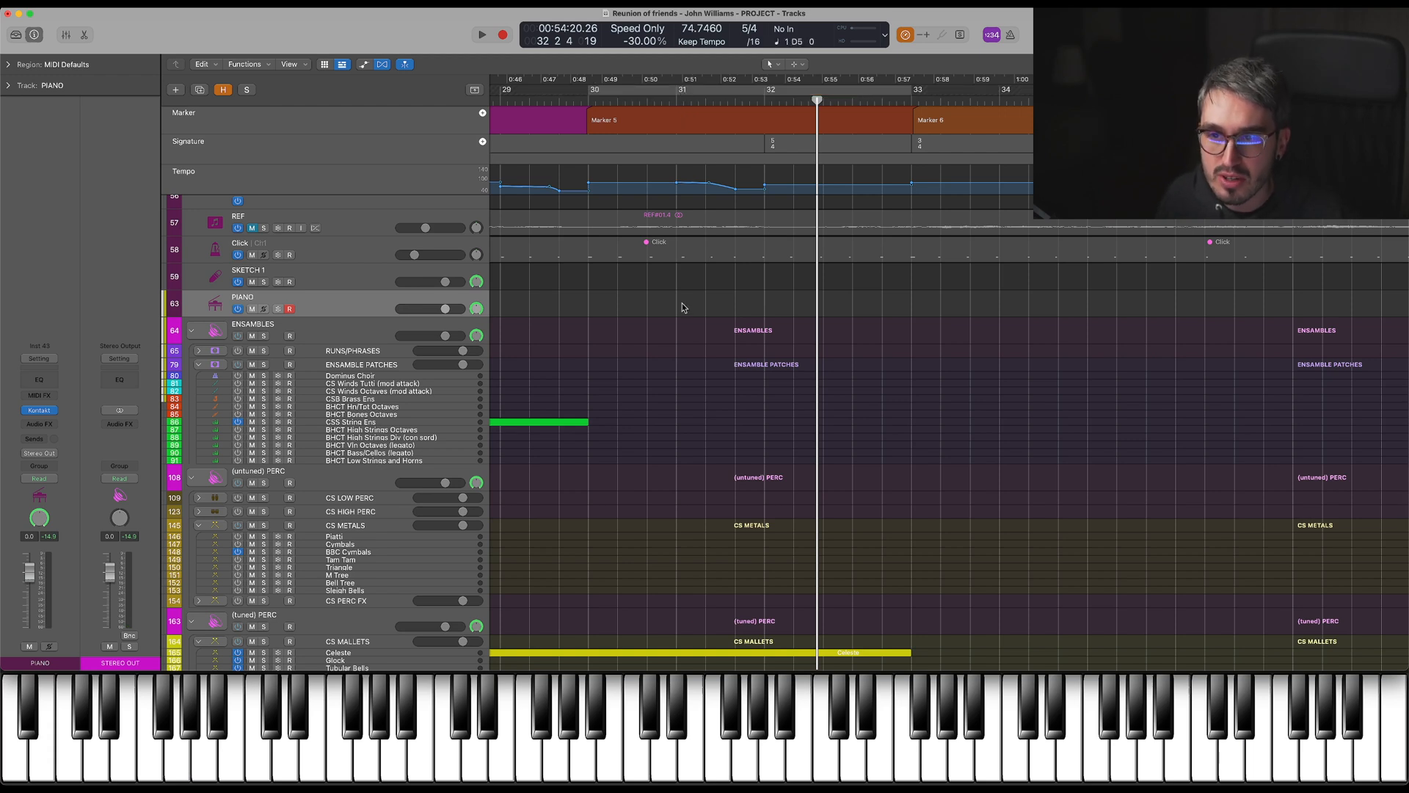
scroll(559, 306, left, 1)
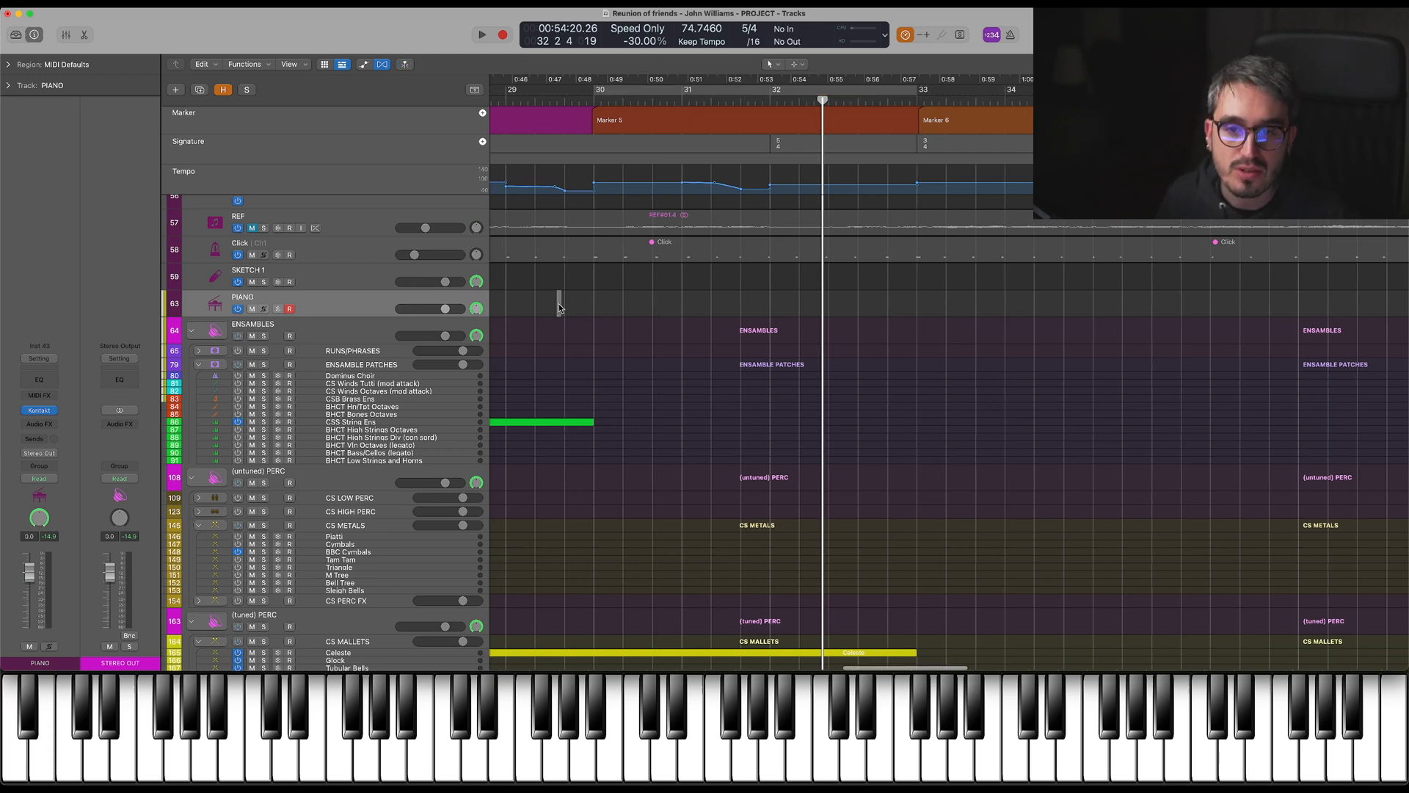
scroll(569, 324, down, 3)
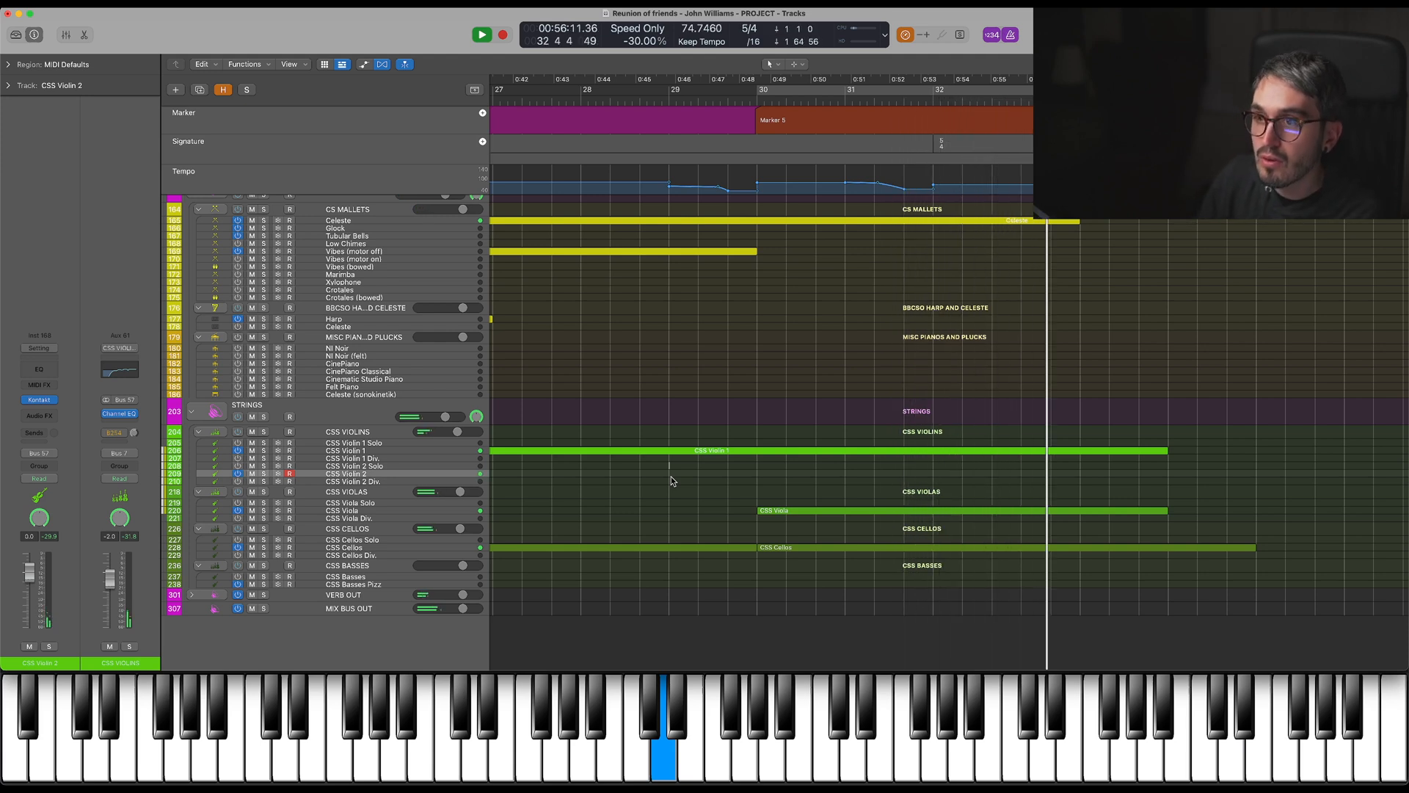
key(space)
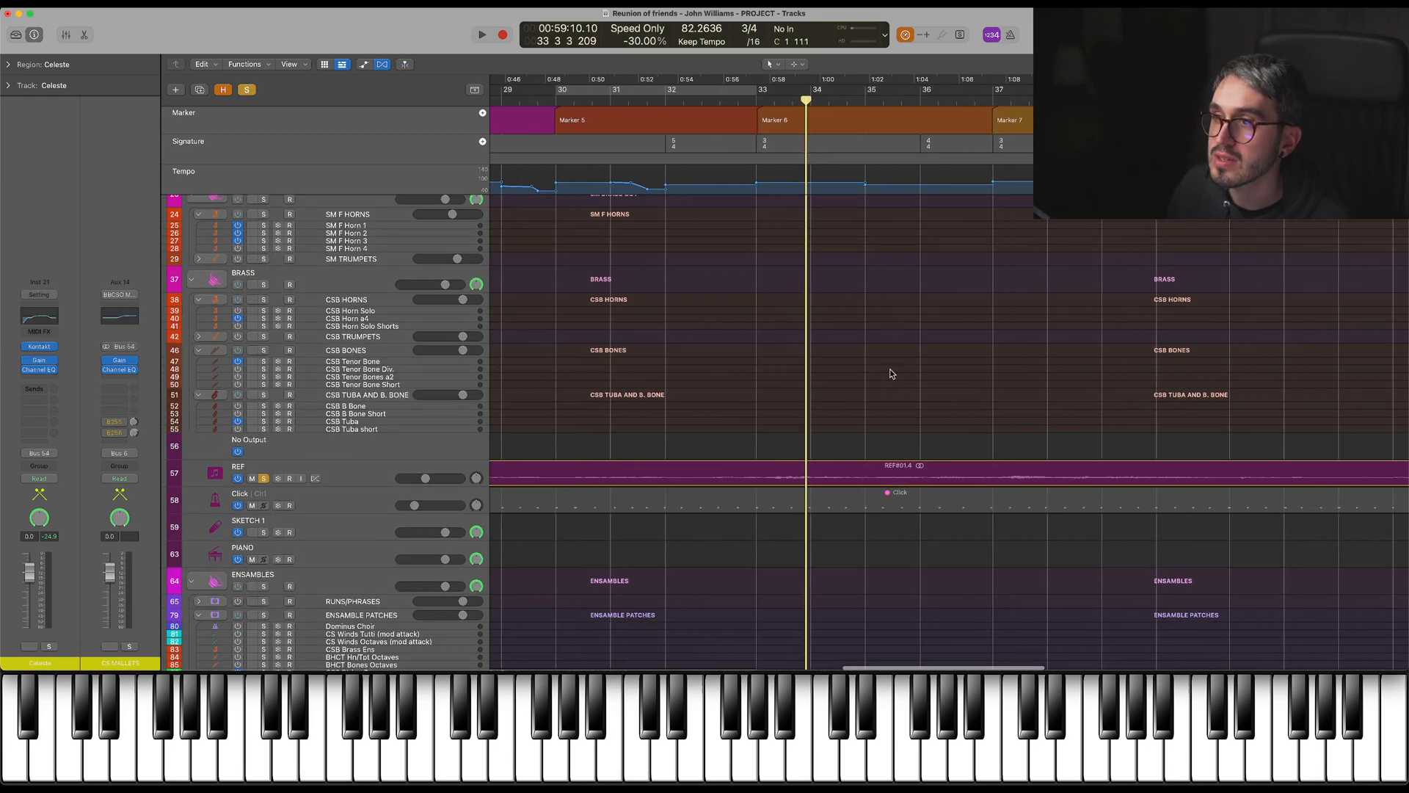
Listen to the soloed REF track from bar 33 into Marker 7, then move the playhead back near Marker 5's end
scroll(891, 374, right, 2)
key(space)
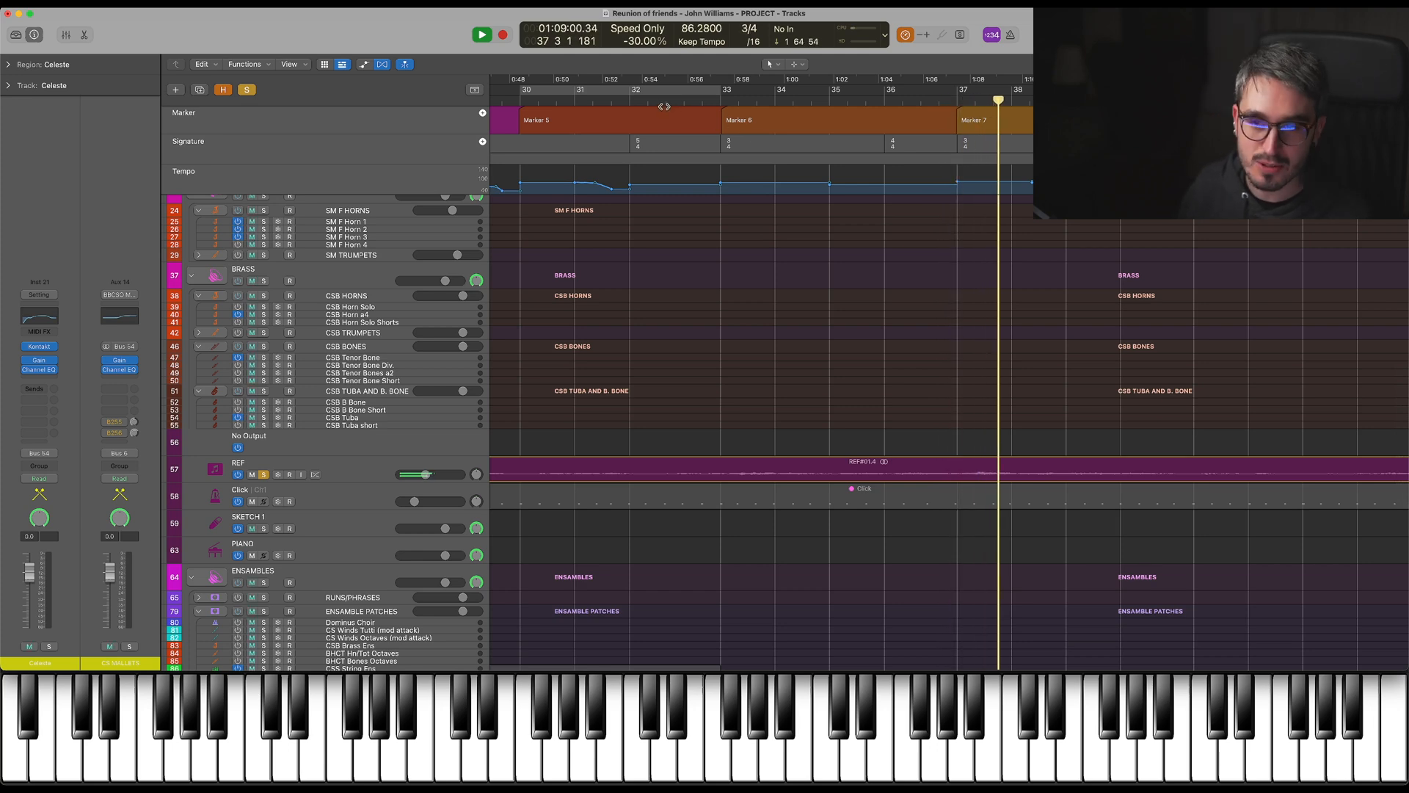
click(683, 91)
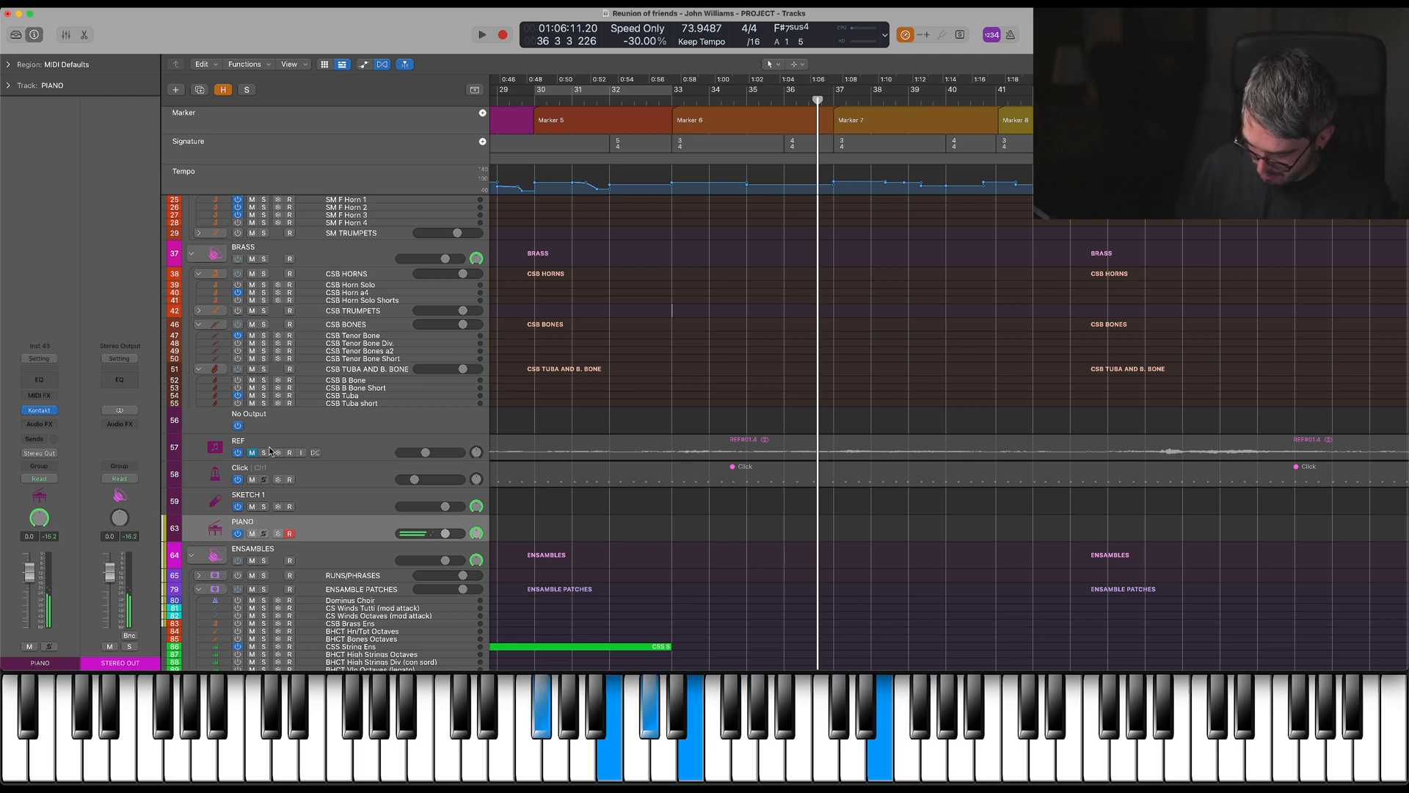
Play in a second cor anglais part from bar 32 to about bar 39, then select the CSS Cellos track
scroll(407, 393, down, 2)
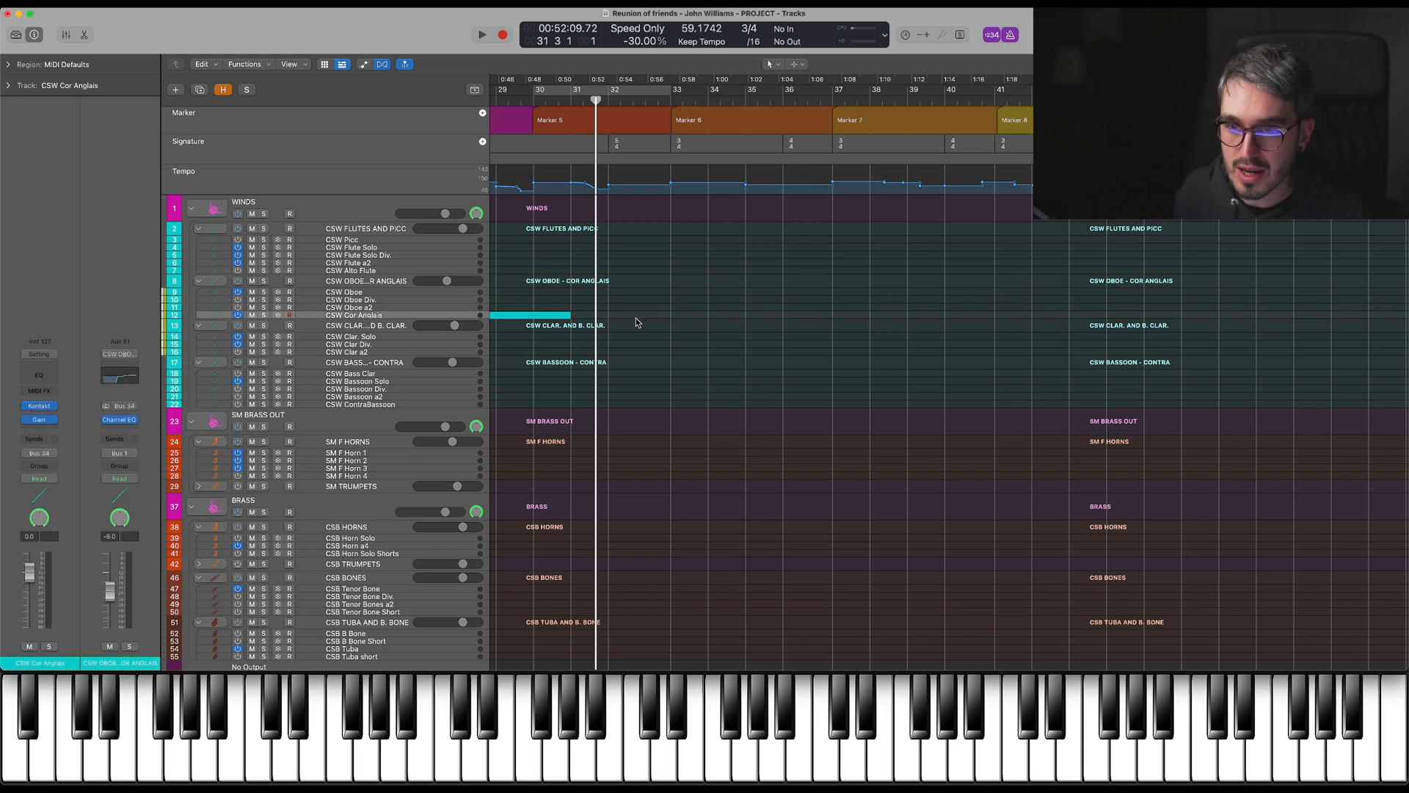
key(space)
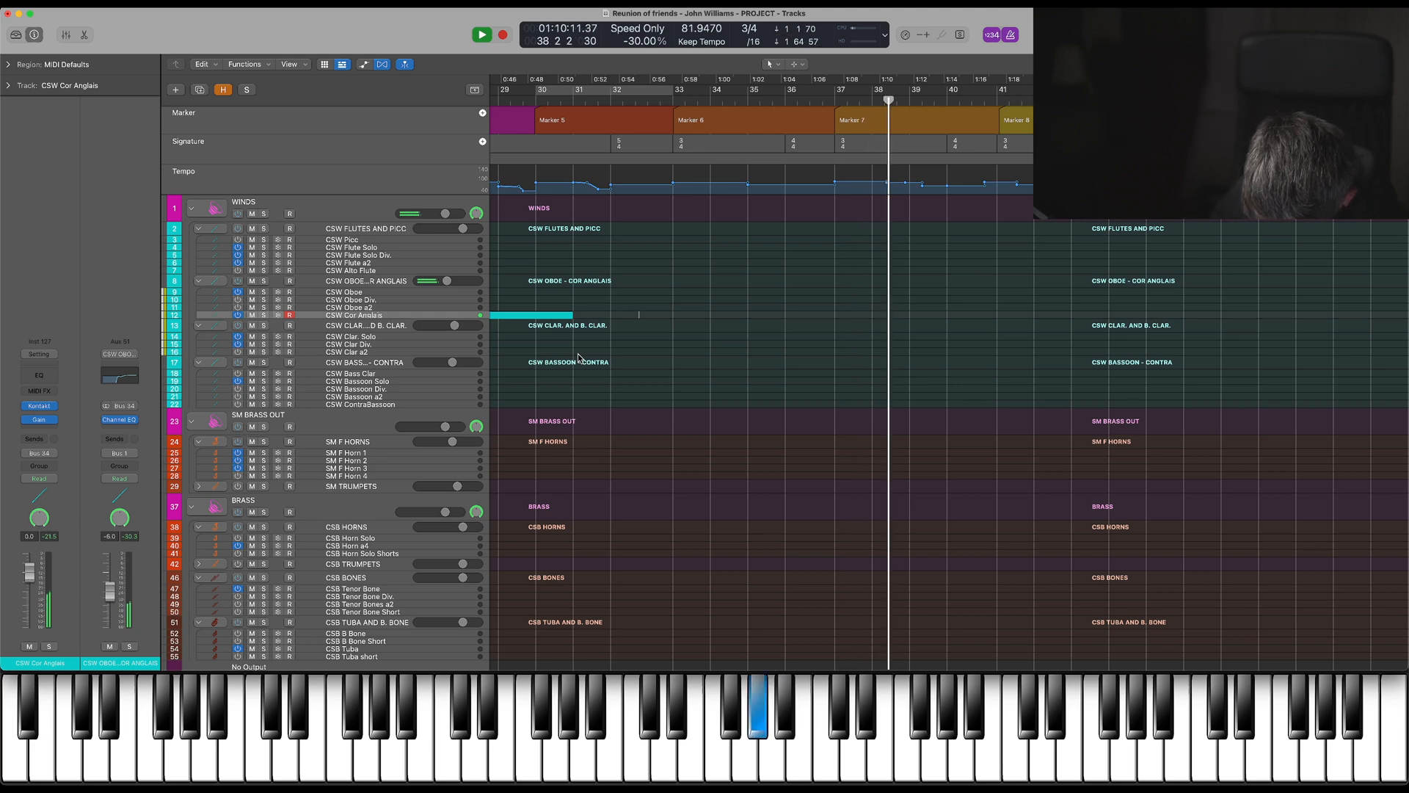
key(space)
scroll(820, 369, down, 15)
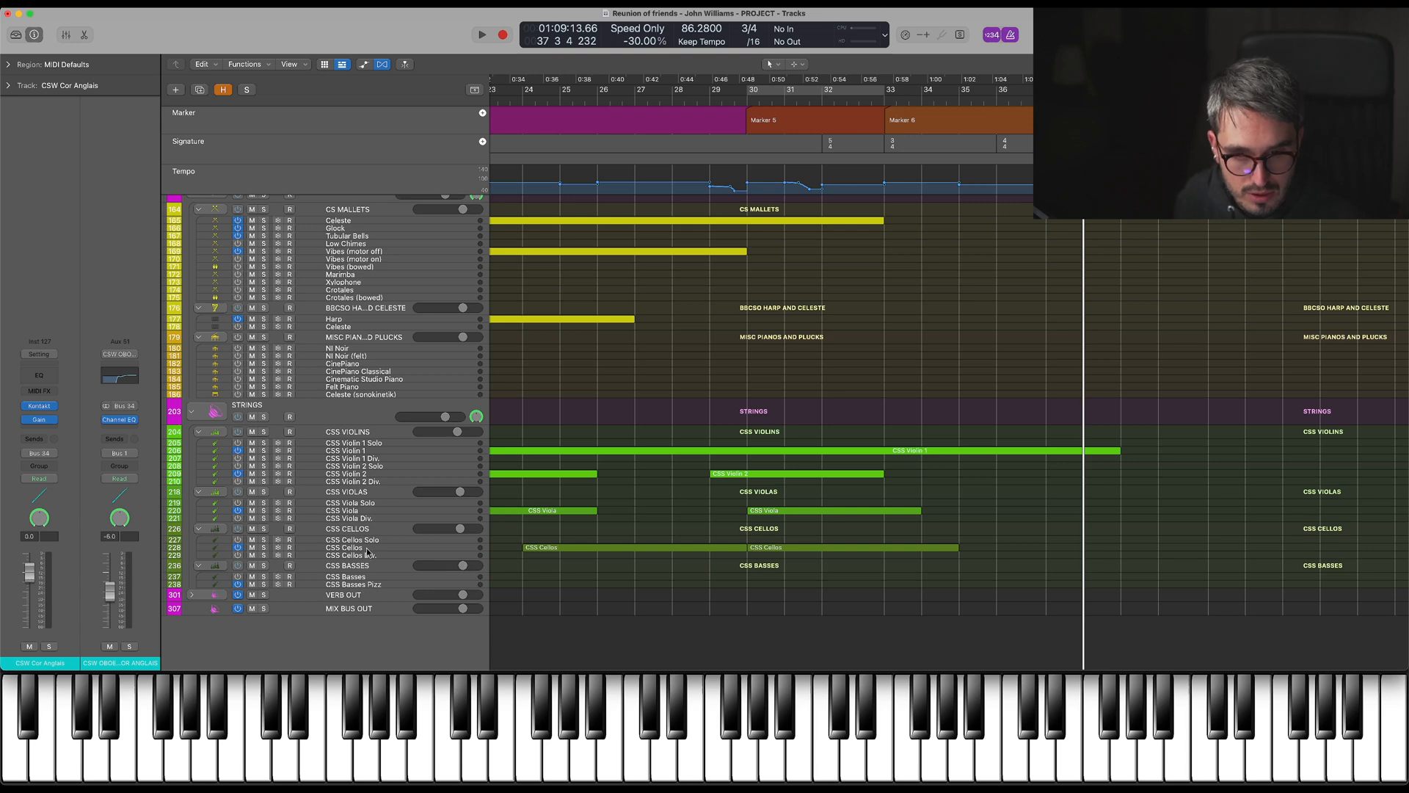
click(362, 548)
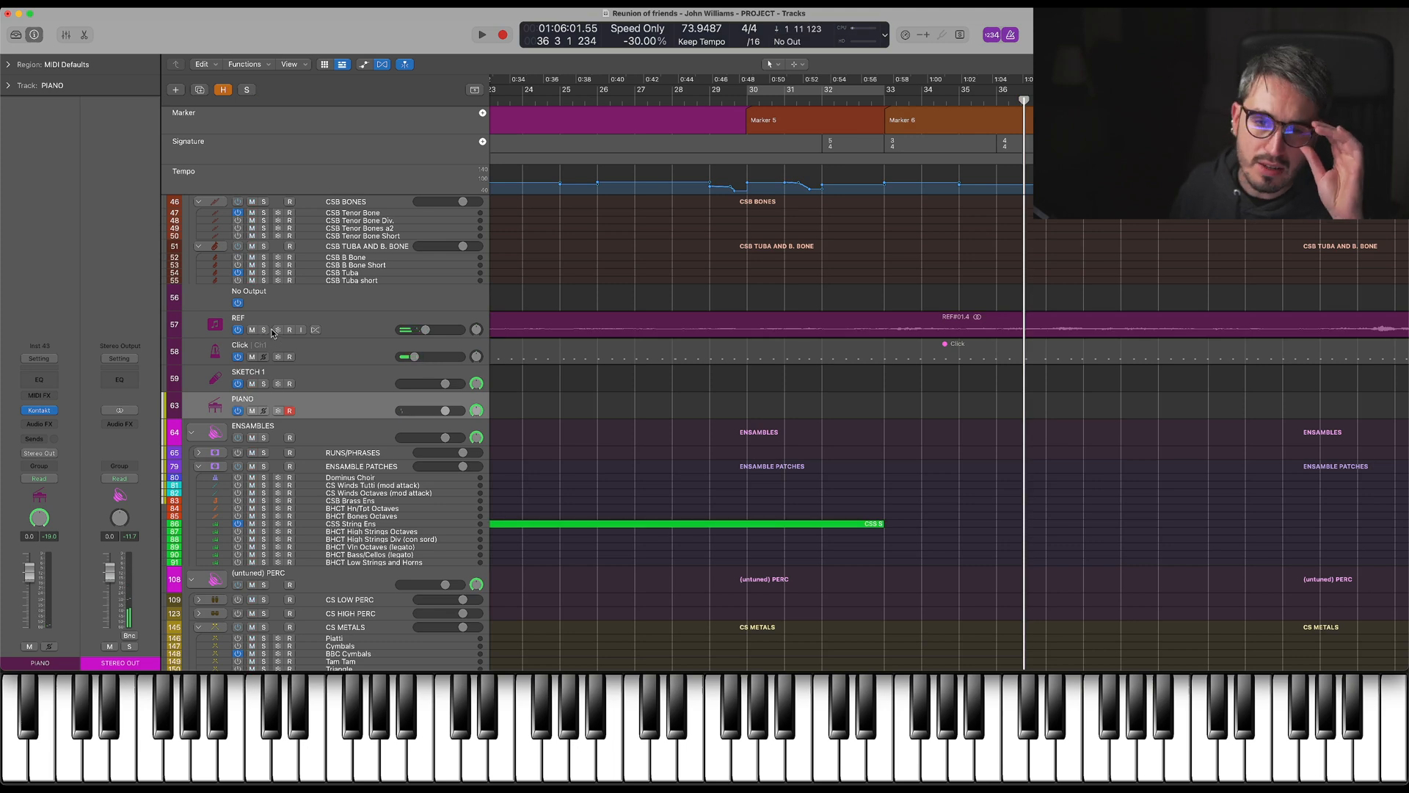
Look over the ensemble and mallet tracks around Markers 5 and 6, and mute the REF track
scroll(1149, 398, down, 2)
scroll(1082, 509, up, 2)
scroll(1050, 514, down, 5)
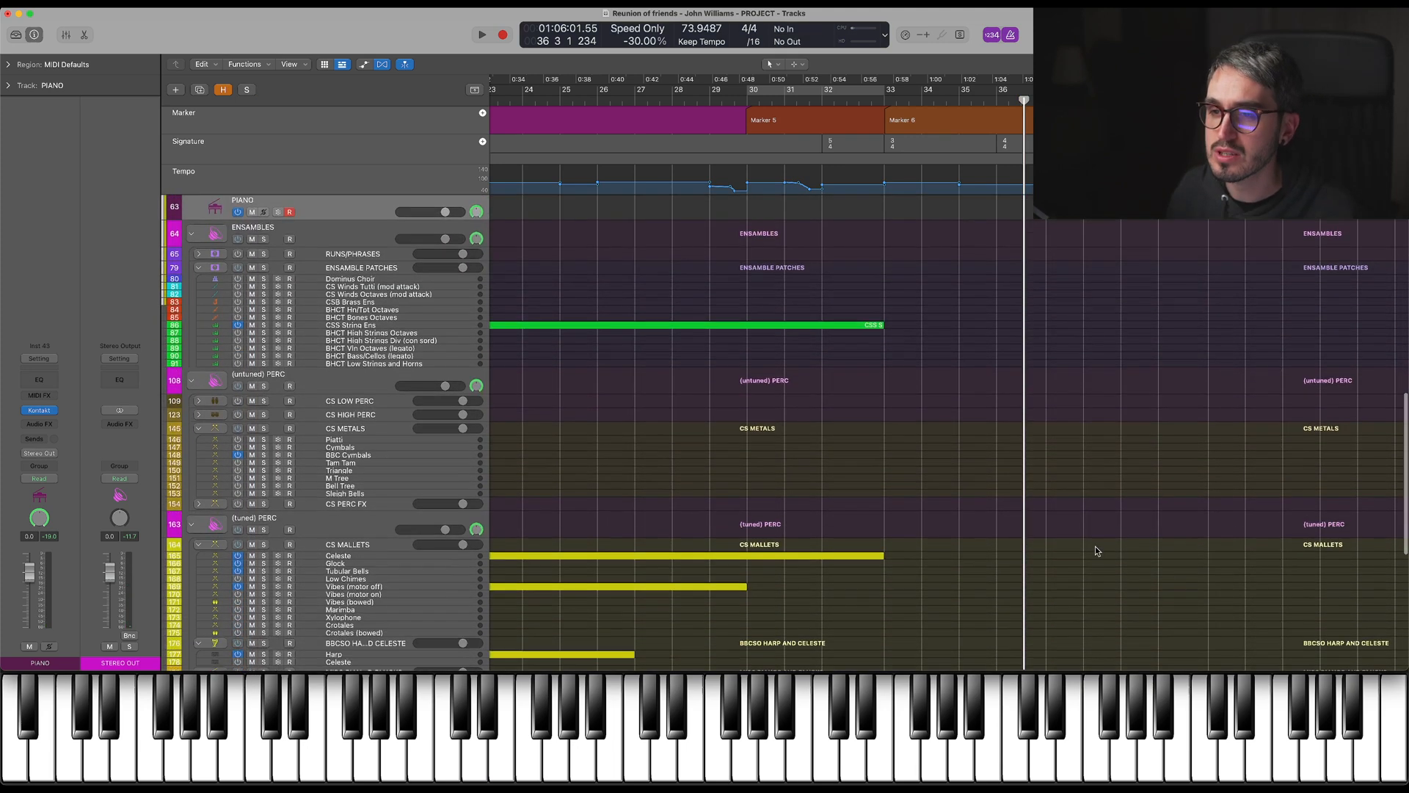
scroll(990, 438, up, 4)
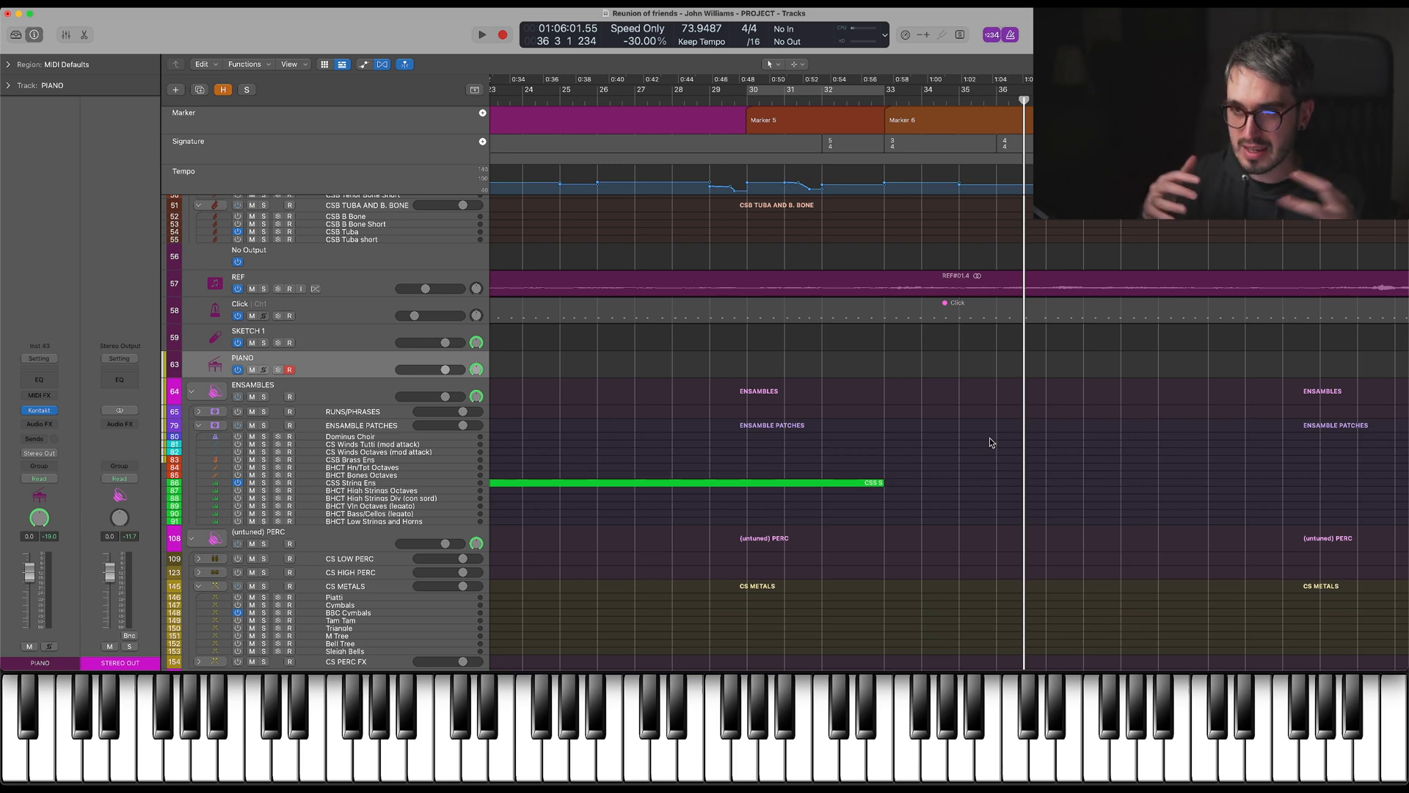
scroll(990, 438, up, 3)
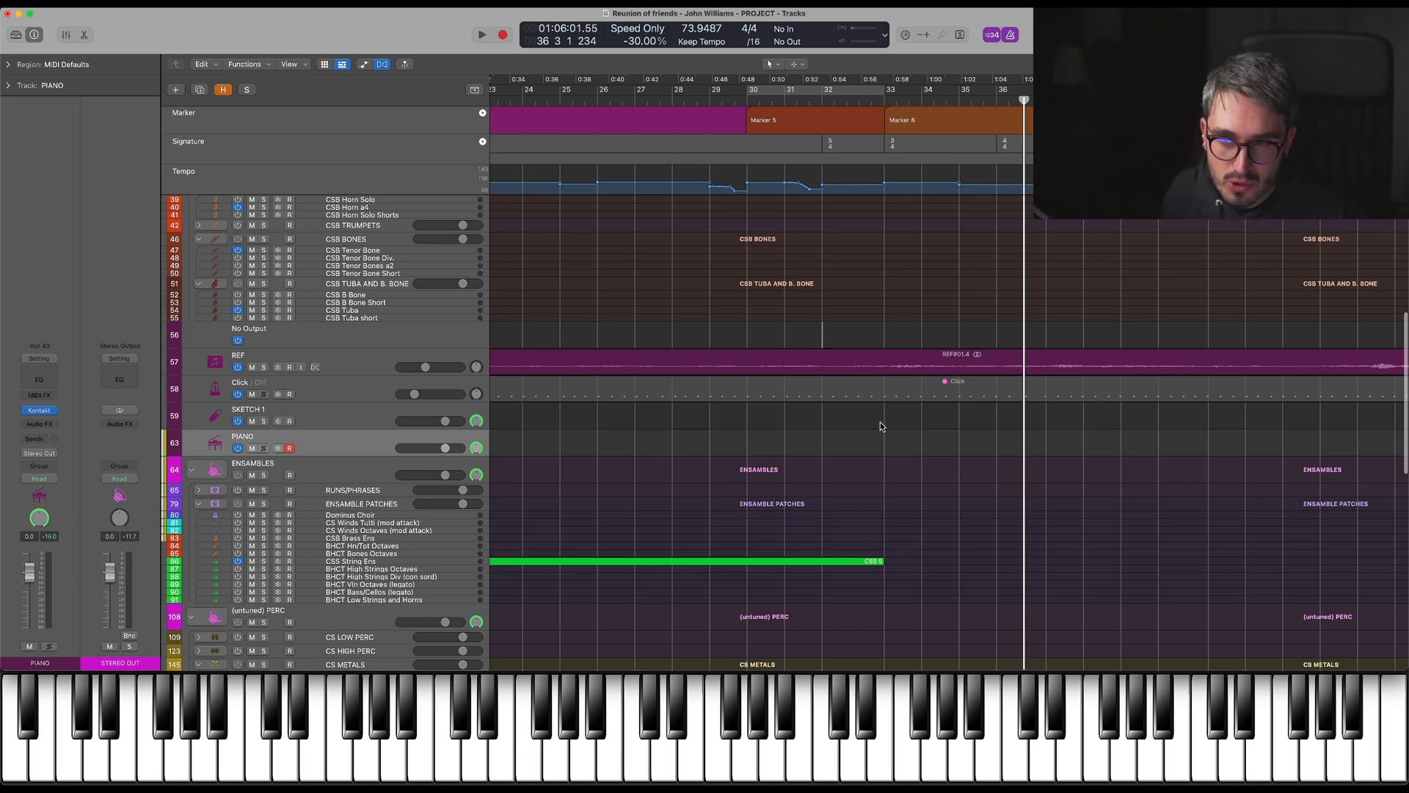
click(252, 367)
Continue the CSS String Ens part from bar 33 to about bar 38
scroll(865, 389, down, 5)
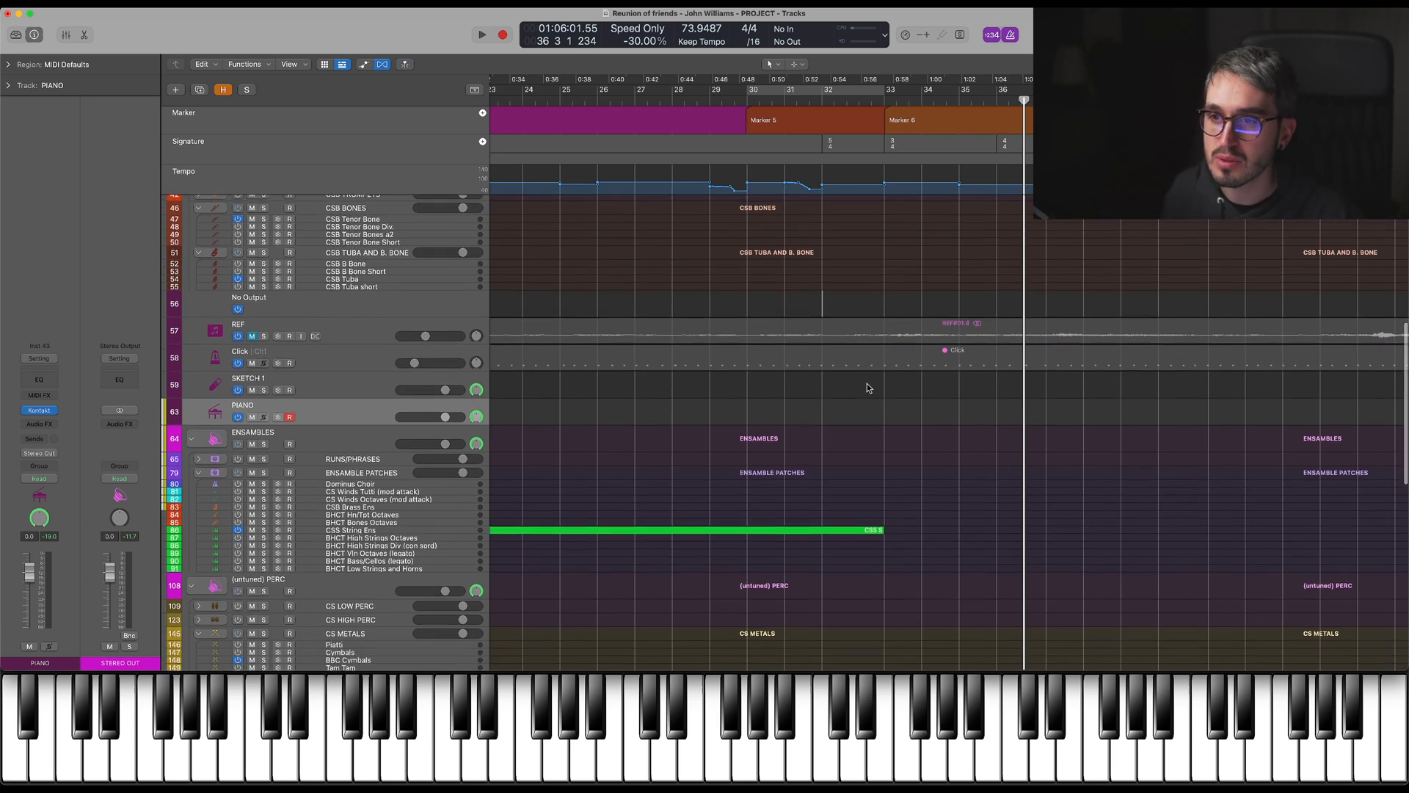
scroll(865, 389, down, 2)
scroll(864, 389, up, 1)
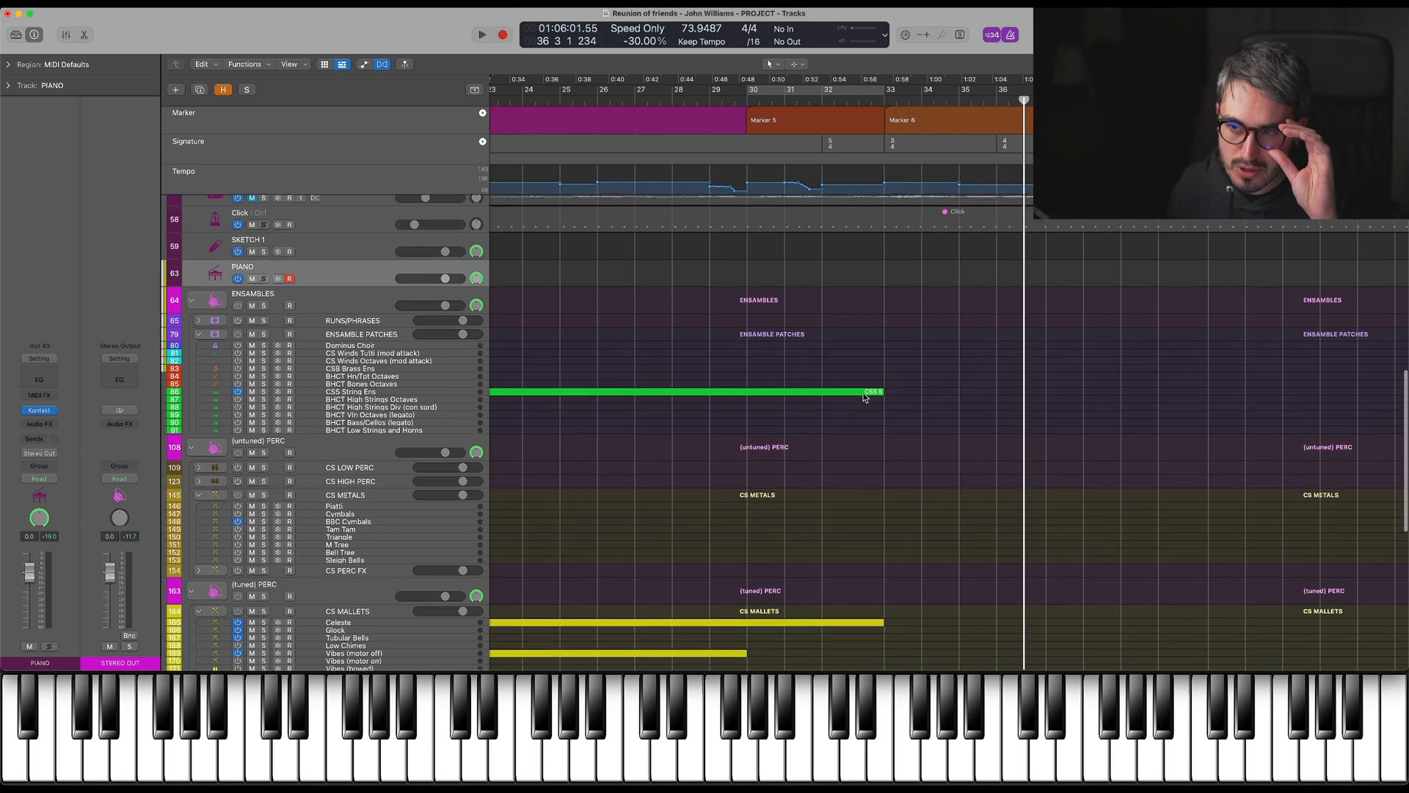
scroll(854, 404, down, 8)
scroll(854, 405, up, 4)
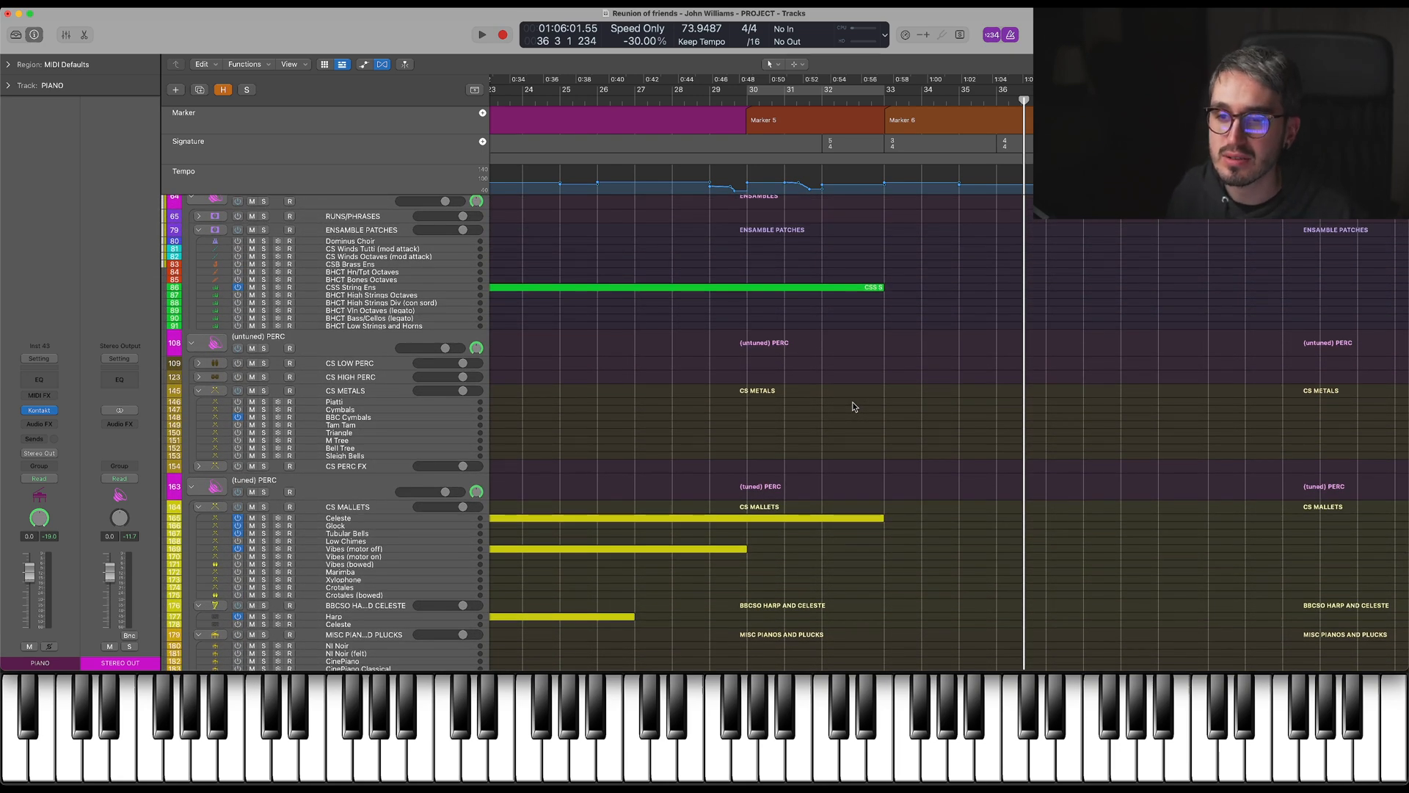
scroll(852, 402, up, 10)
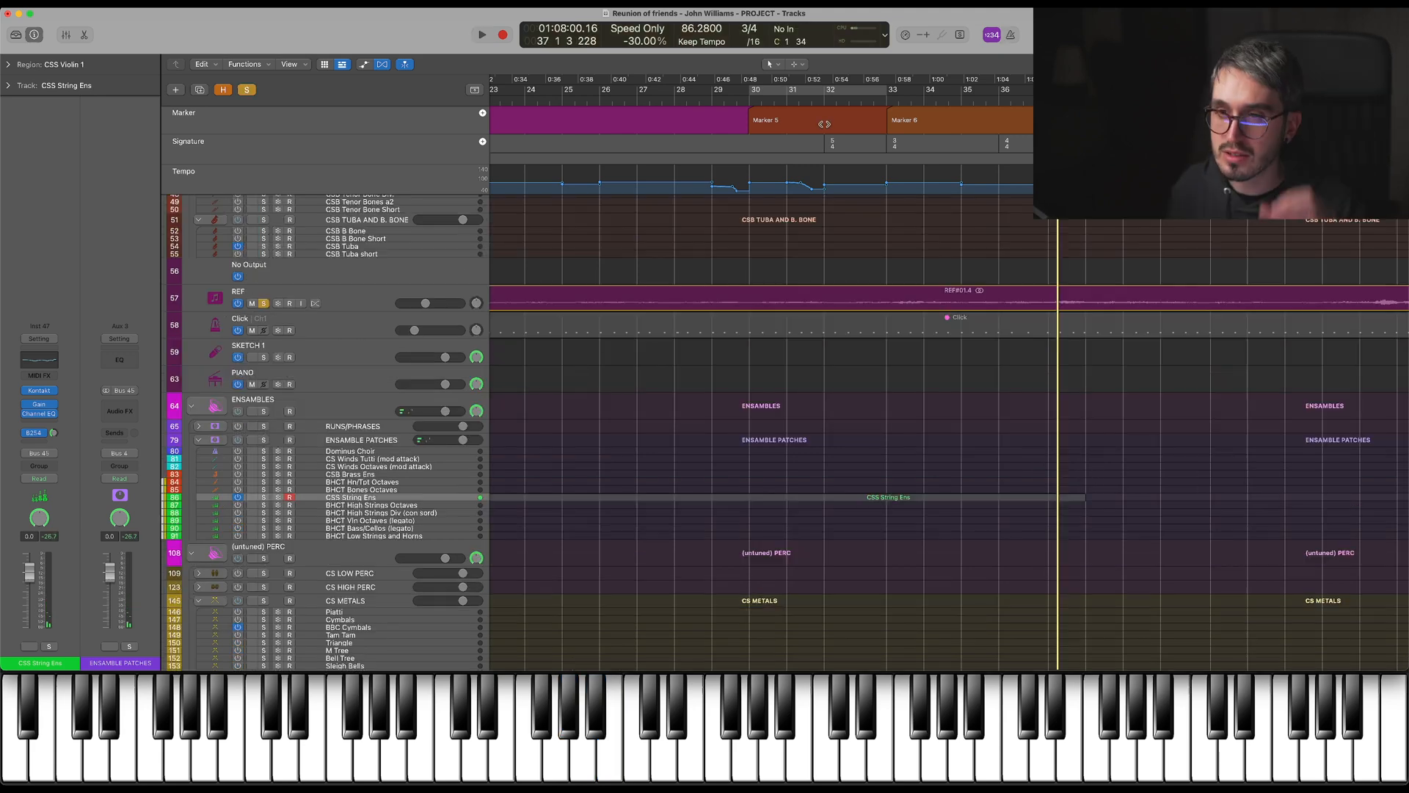
Listen to the soloed REF track from bar 32, then mute and unsolo it
click(822, 97)
click(829, 89)
click(824, 99)
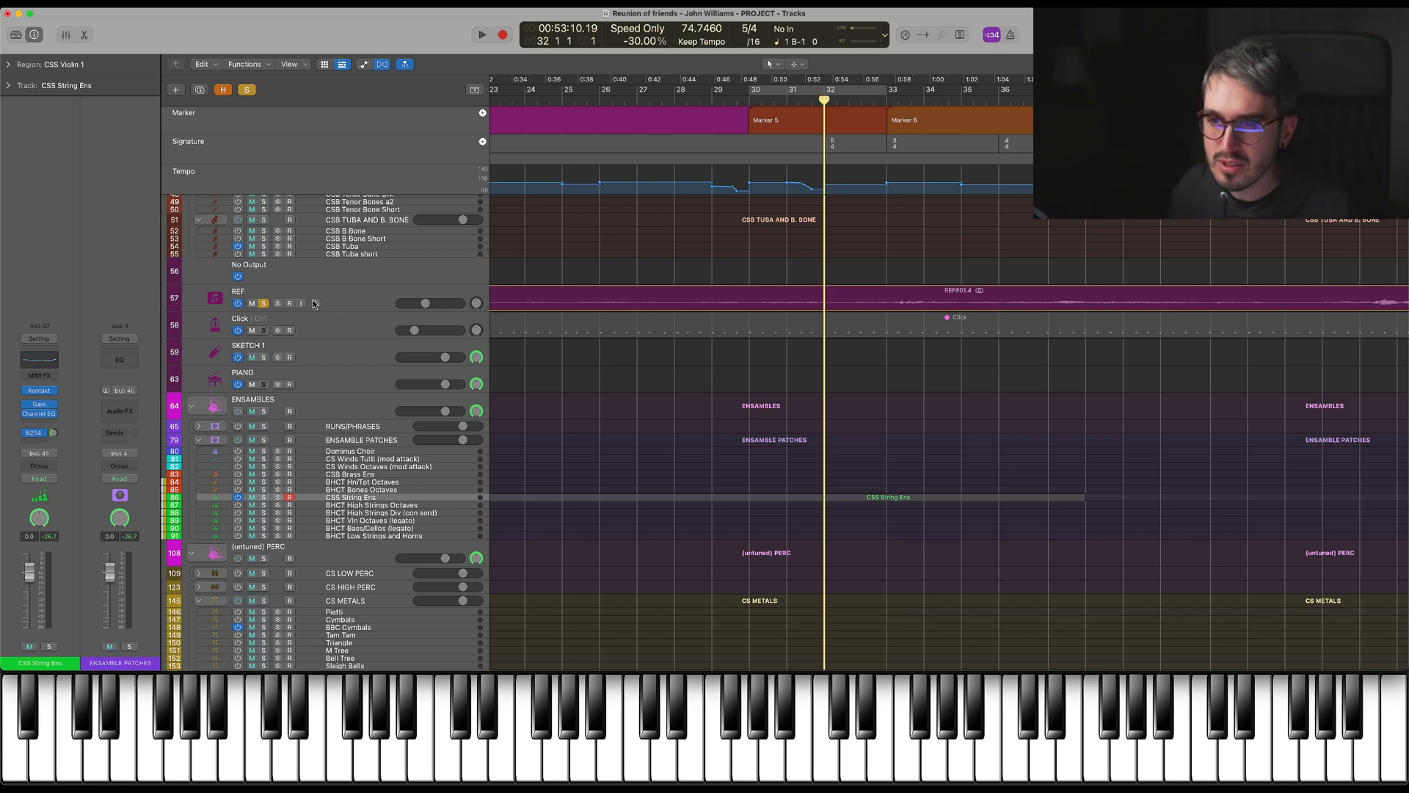
key(space)
key(space)
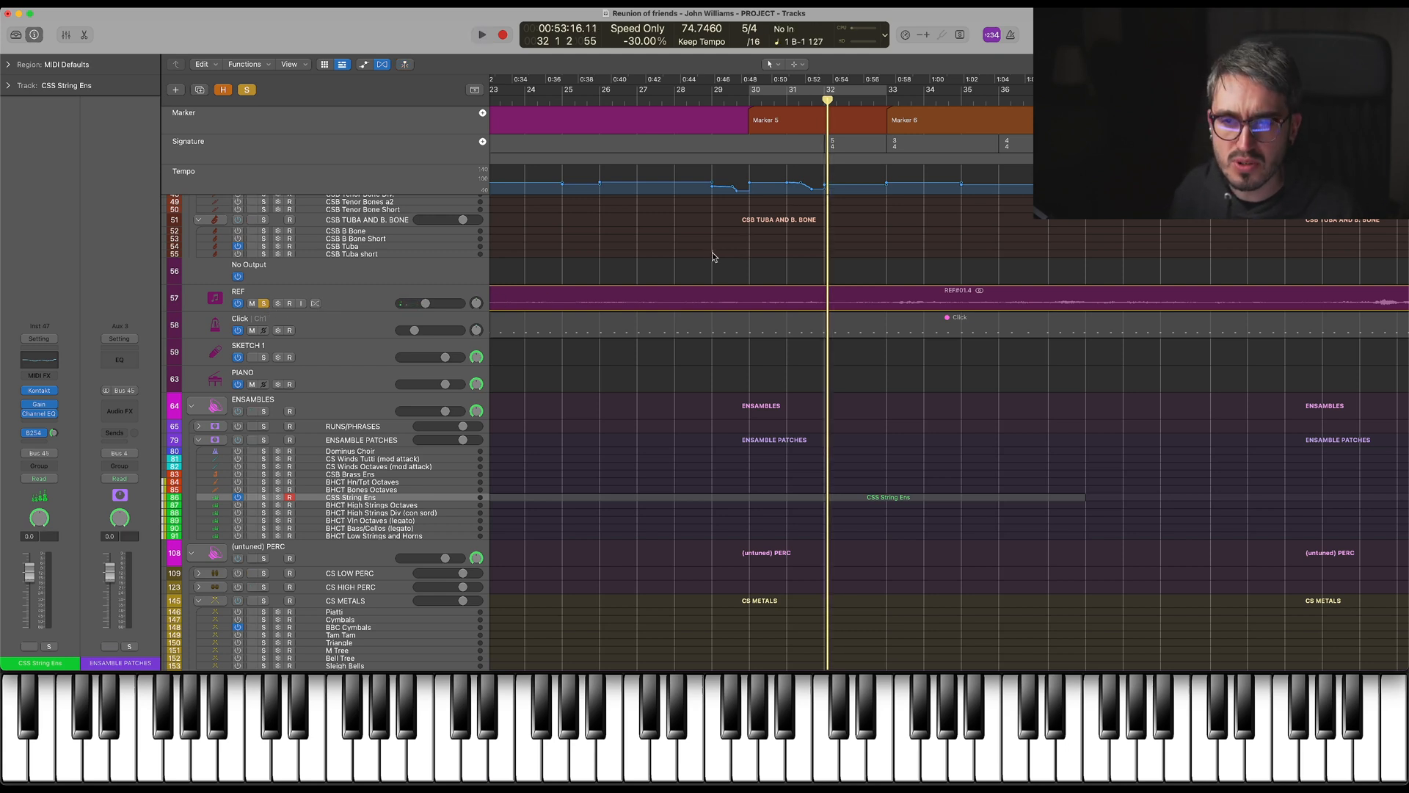
key(space)
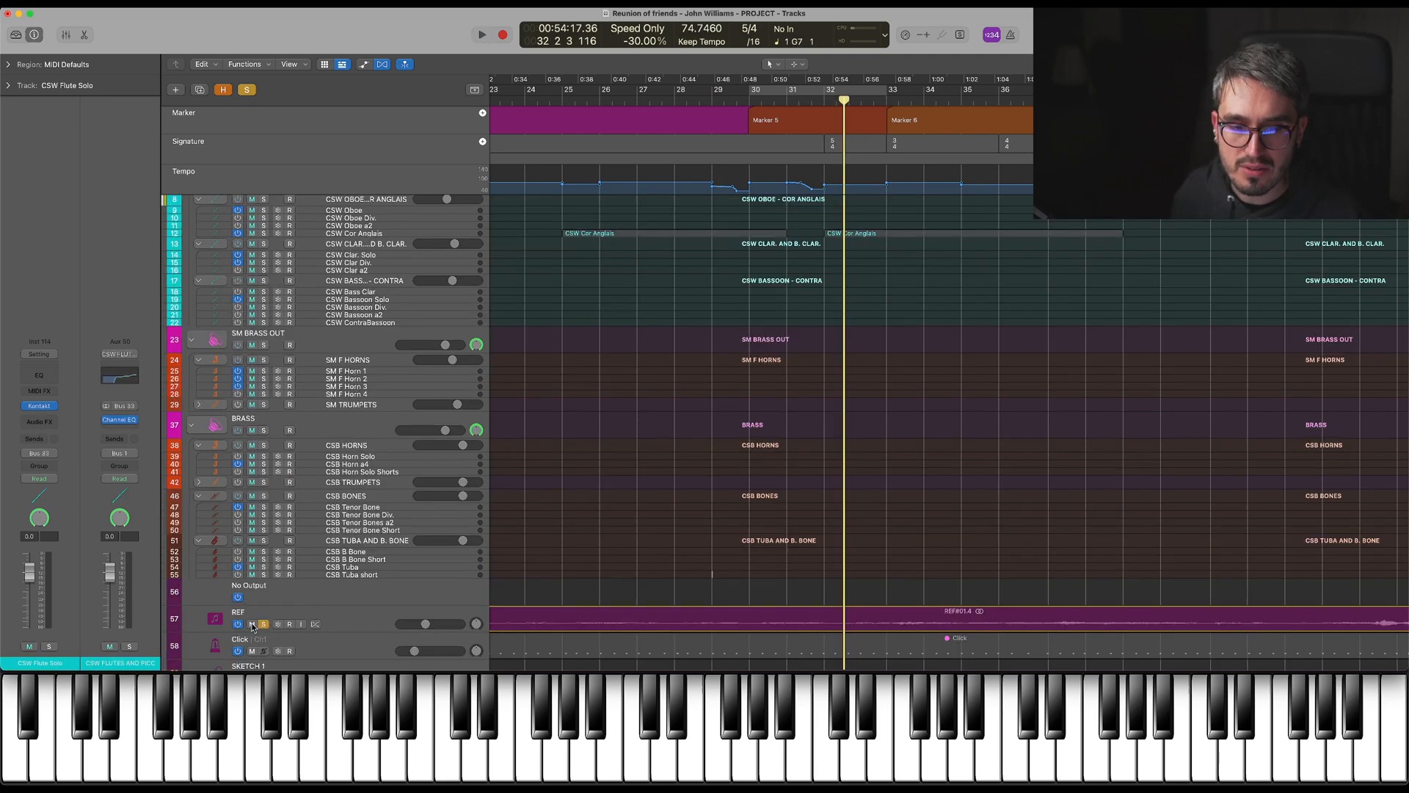
click(252, 624)
click(264, 625)
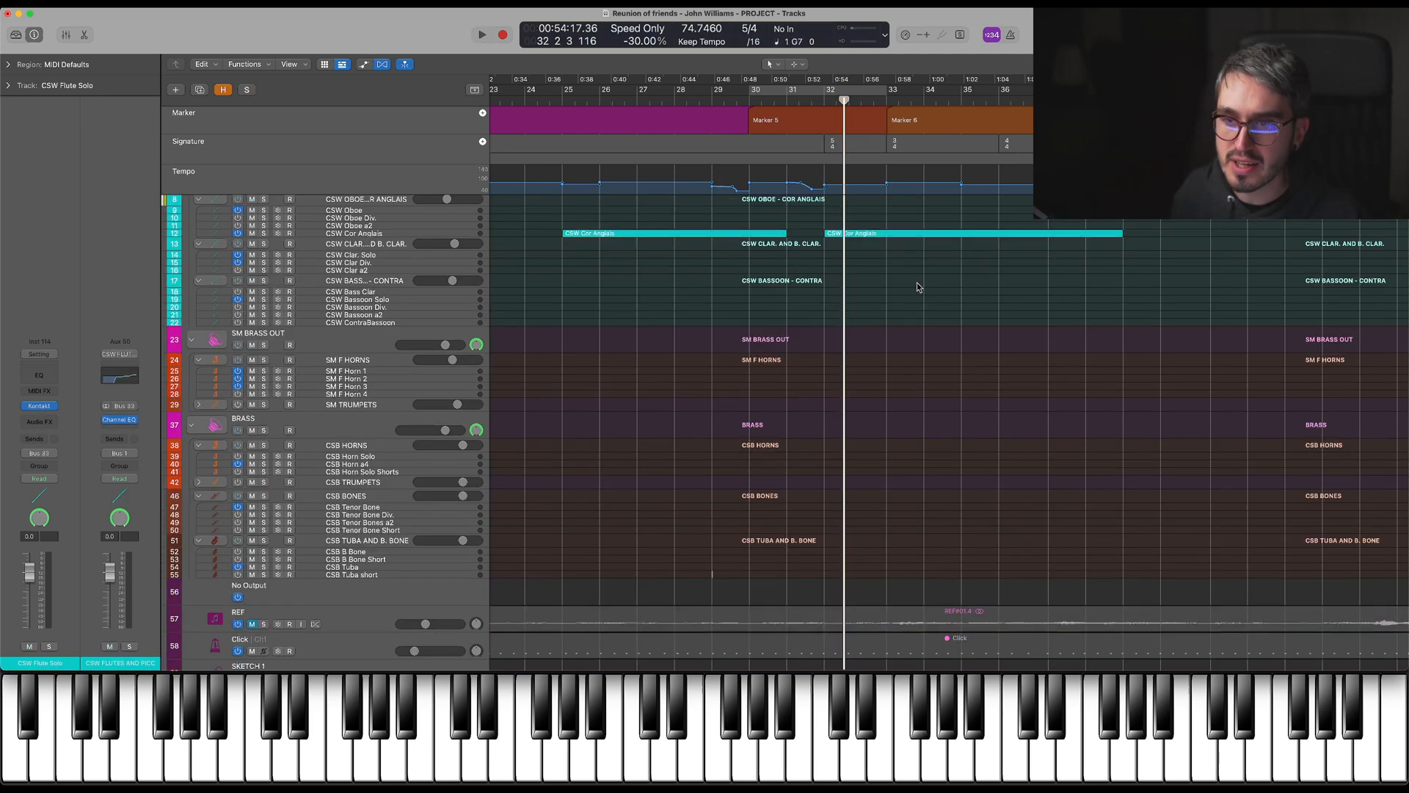
Play in a CSW Flute Solo part starting just before Marker 5, from bar 29 to about bar 38, and capture it as a recording
click(743, 98)
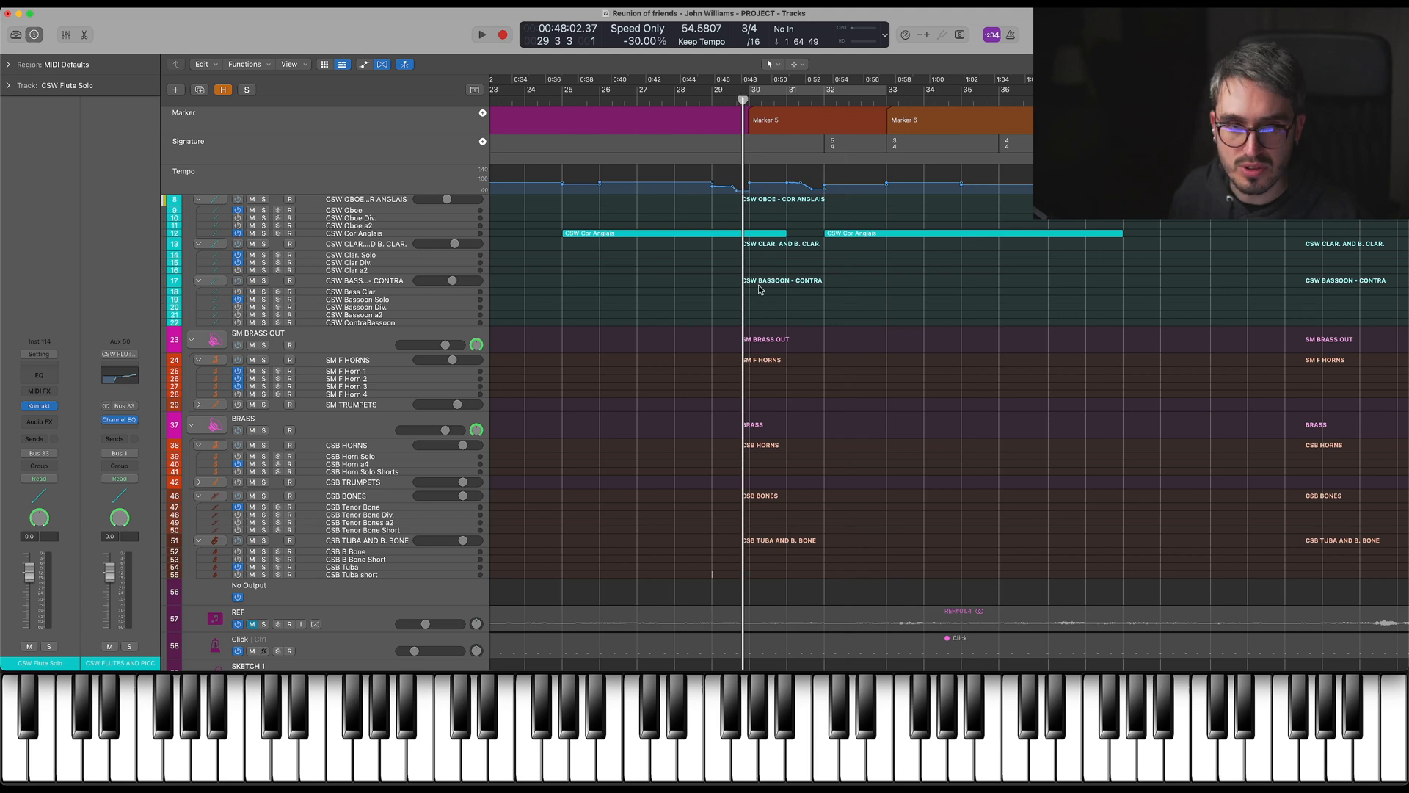
scroll(759, 289, up, 3)
scroll(759, 288, down, 1)
key(space)
scroll(392, 481, down, 6)
key(space)
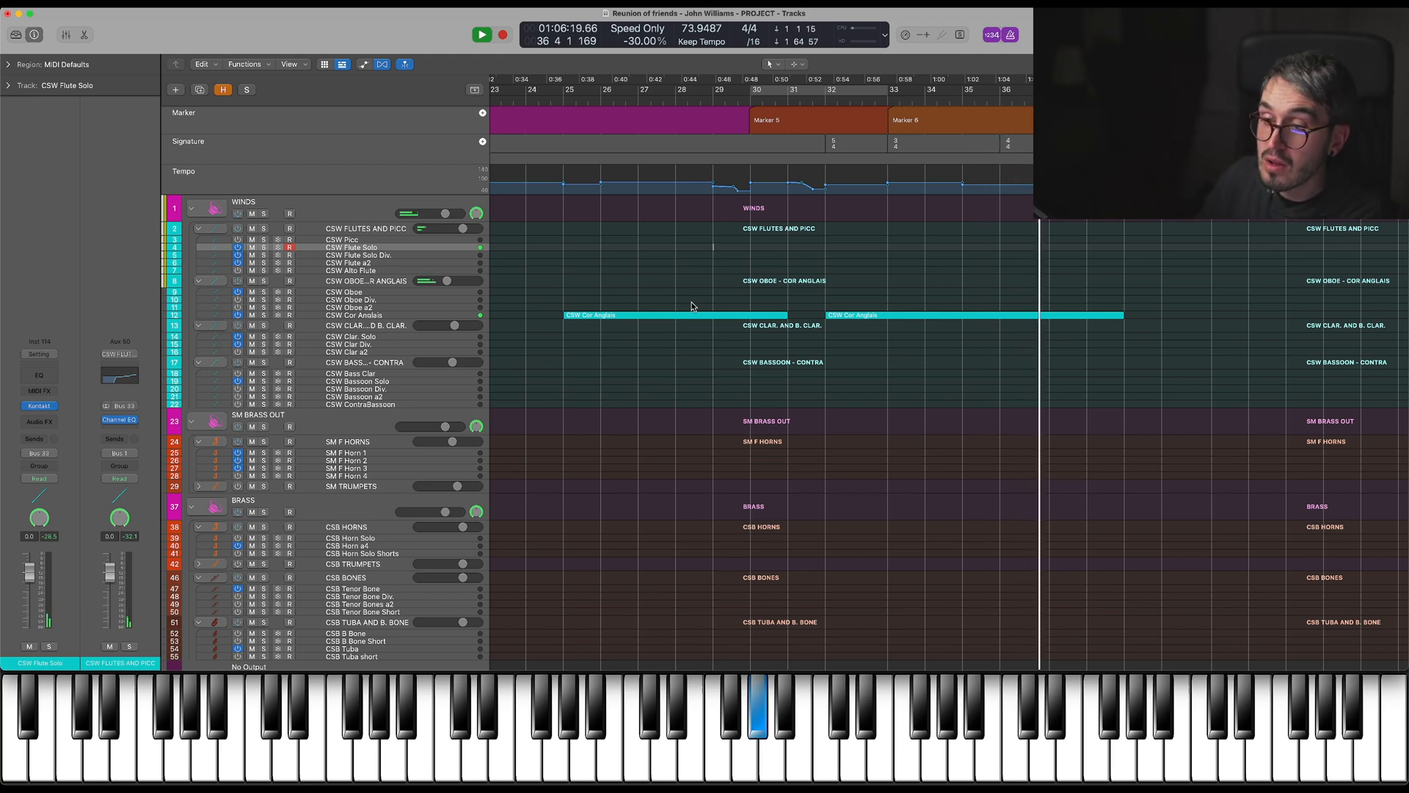
key(space)
key(shift+r)
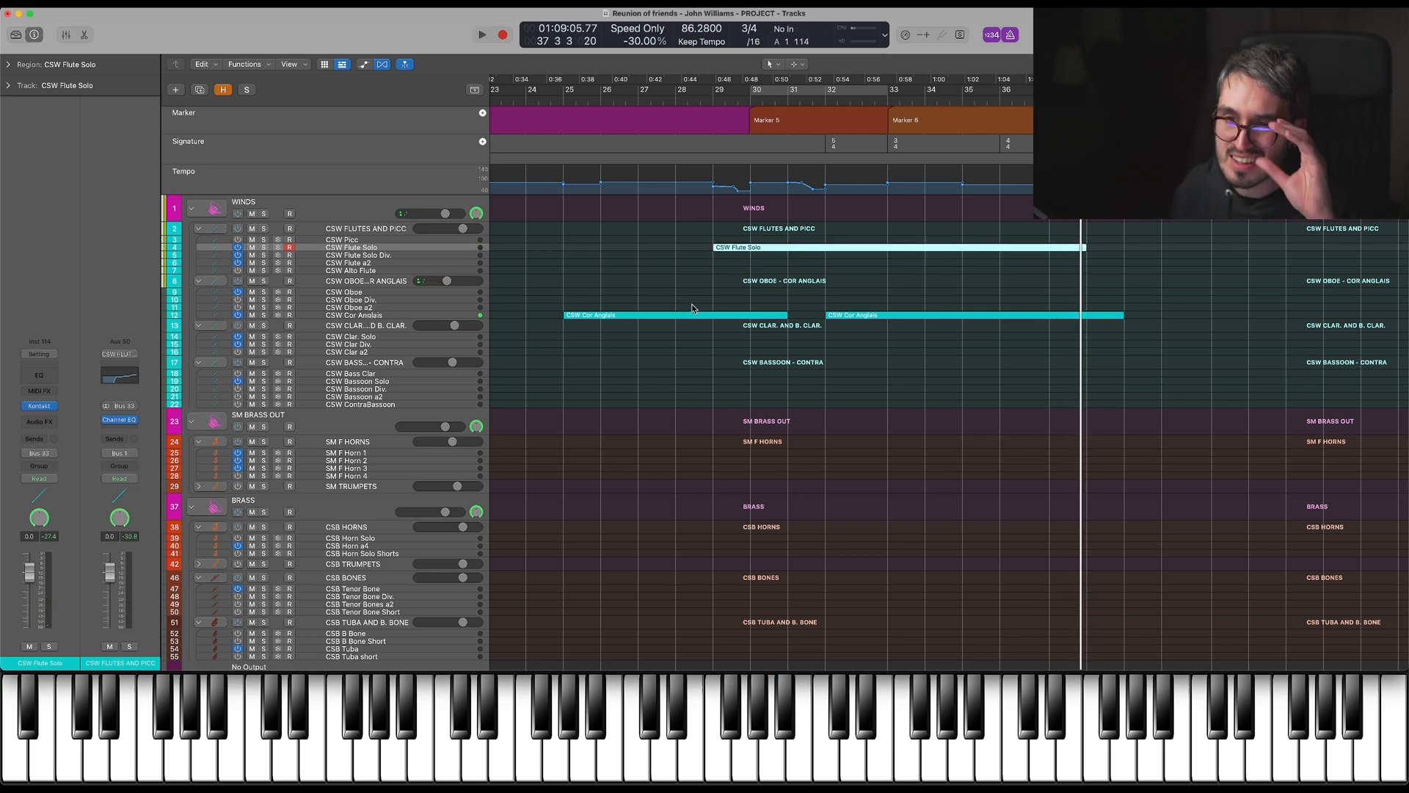
Listen to the soloed REF track from about bar 36, then play in the CSW Bassoon Solo part leading up to Marker 7
click(835, 286)
click(714, 96)
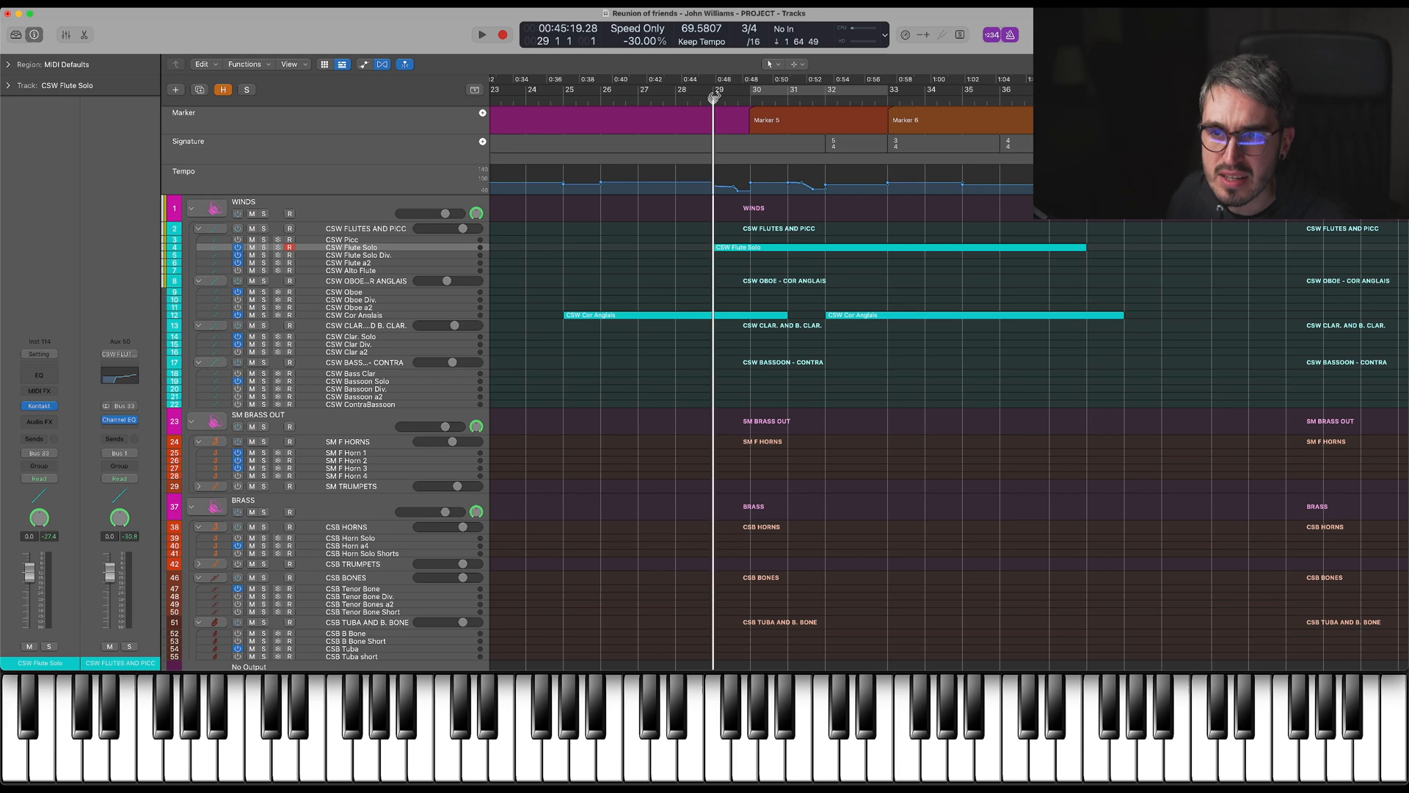
scroll(735, 240, down, 3)
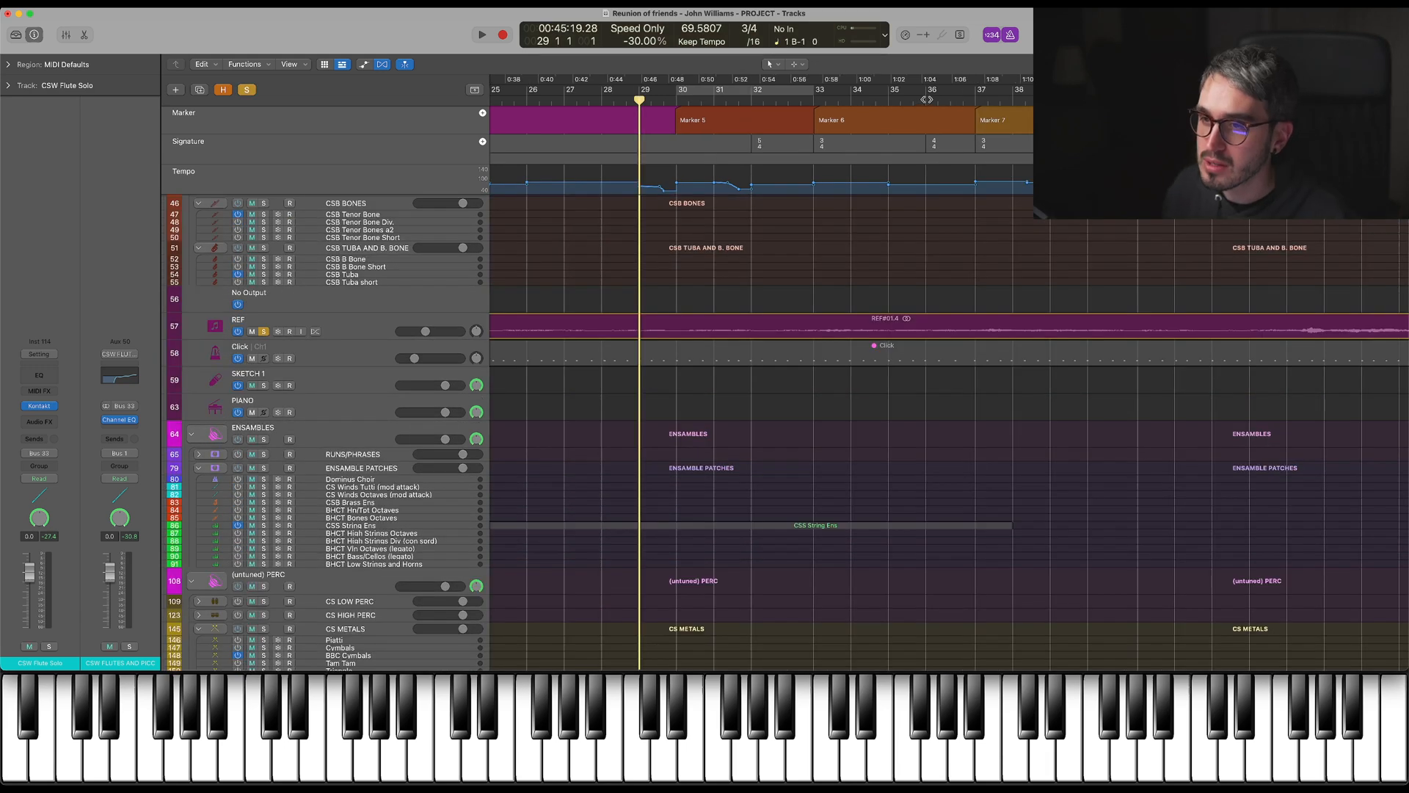
click(917, 99)
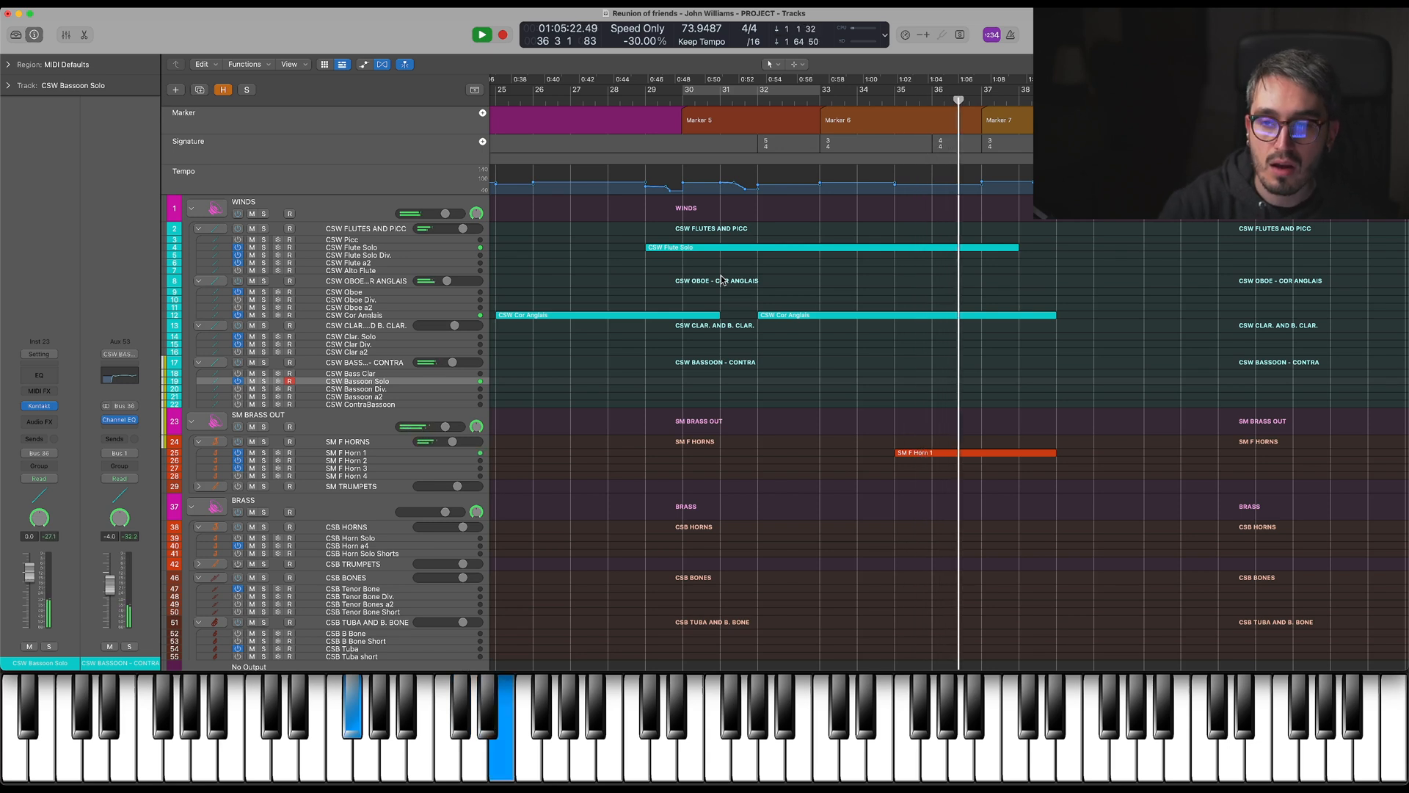
key(space)
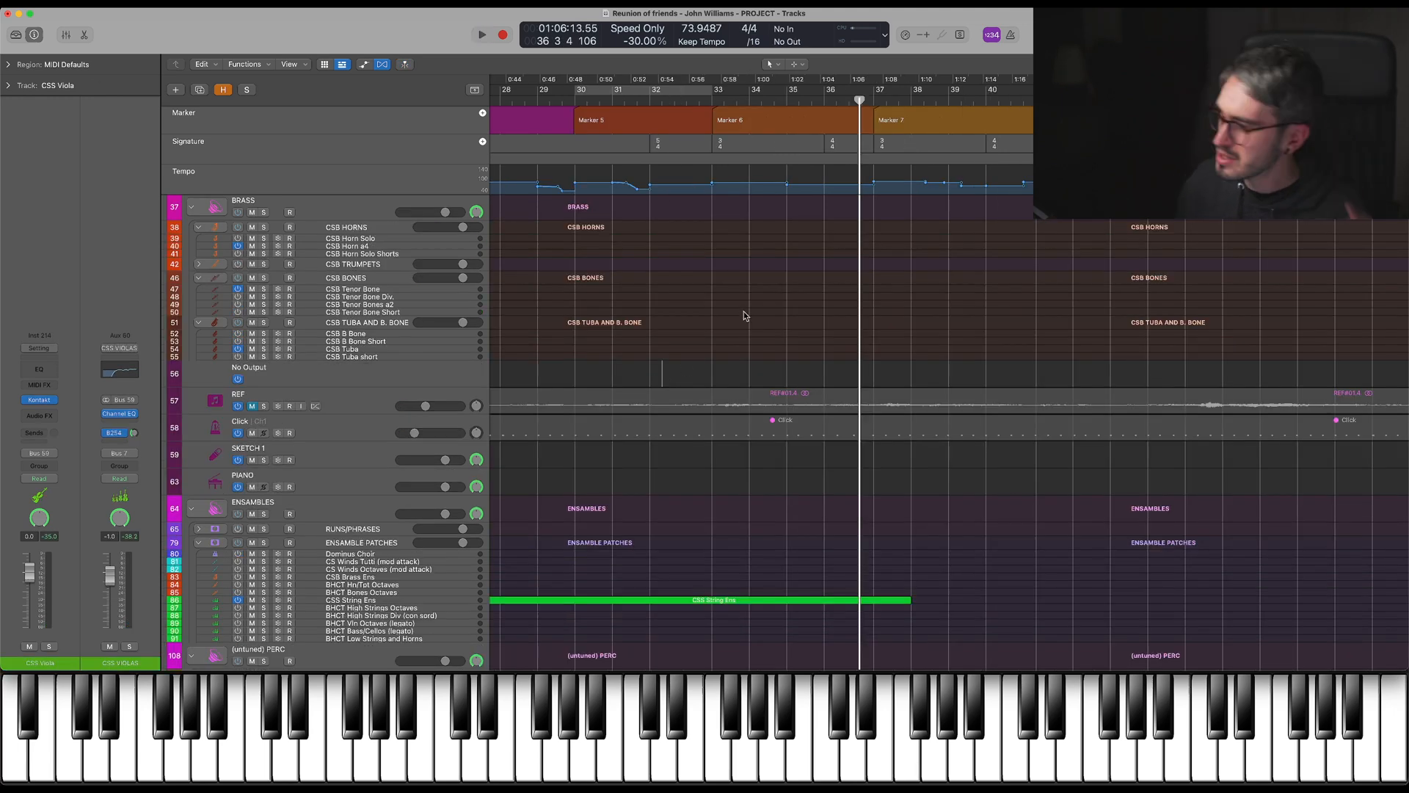
Play in a Harp part around bar 36, just before Marker 7, and capture it as a recording
scroll(745, 316, down, 15)
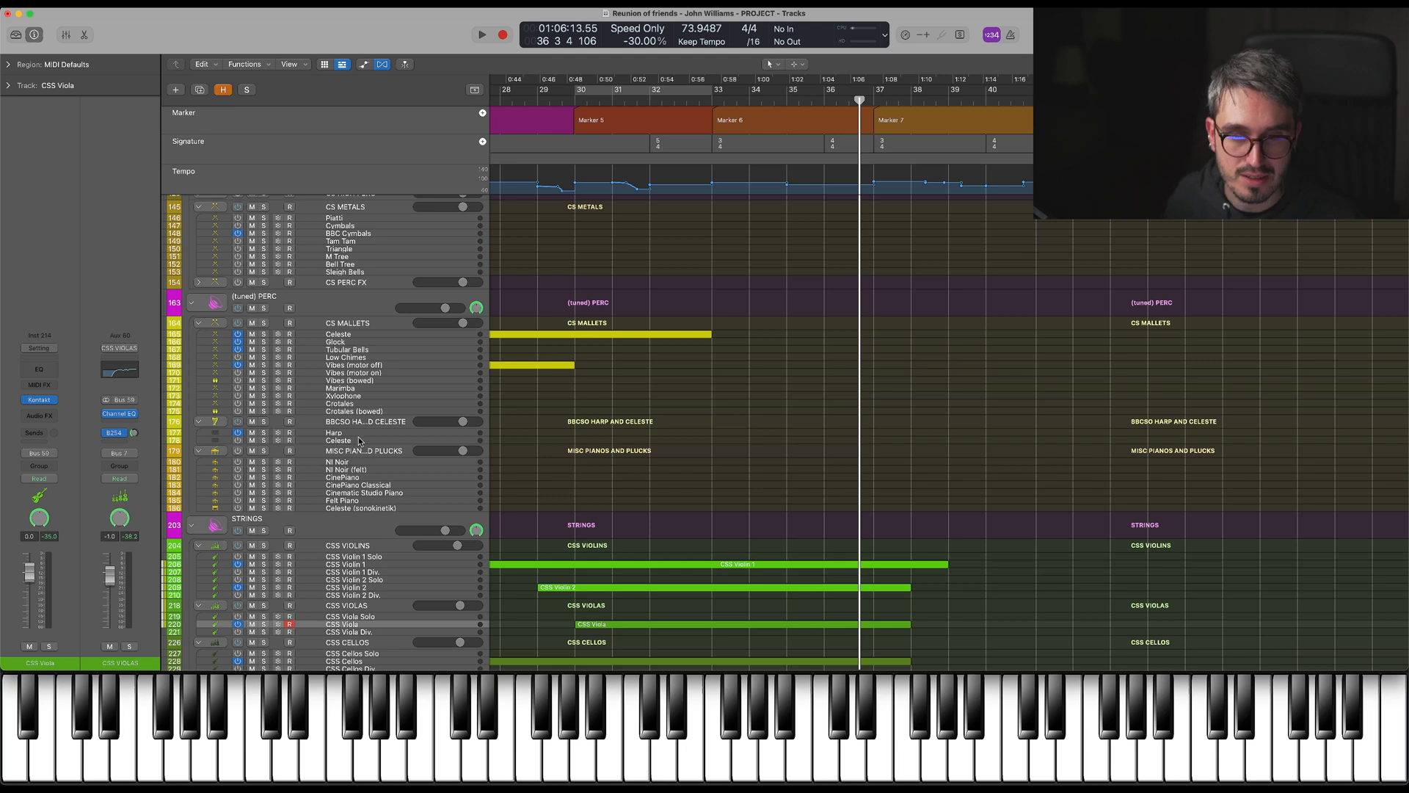
click(363, 442)
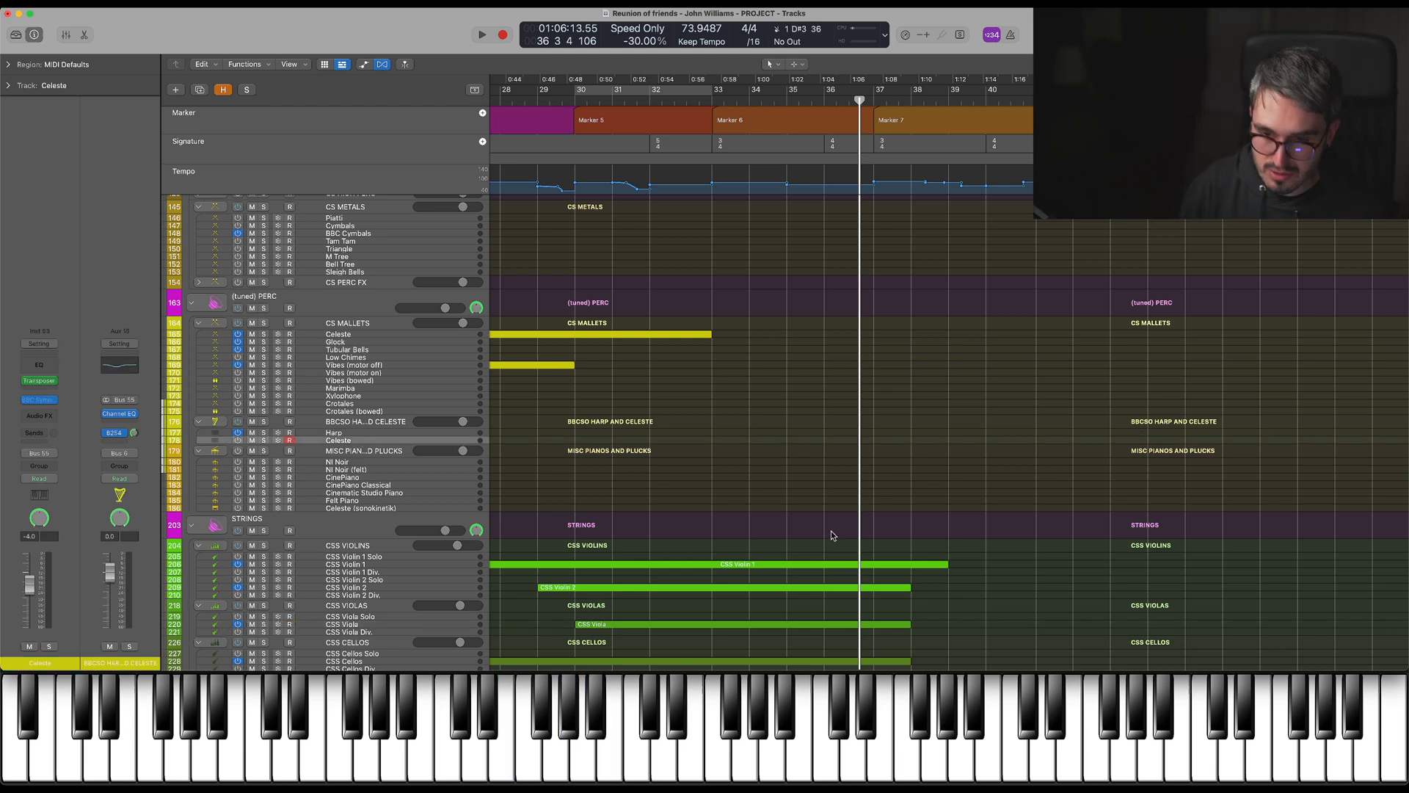
click(339, 434)
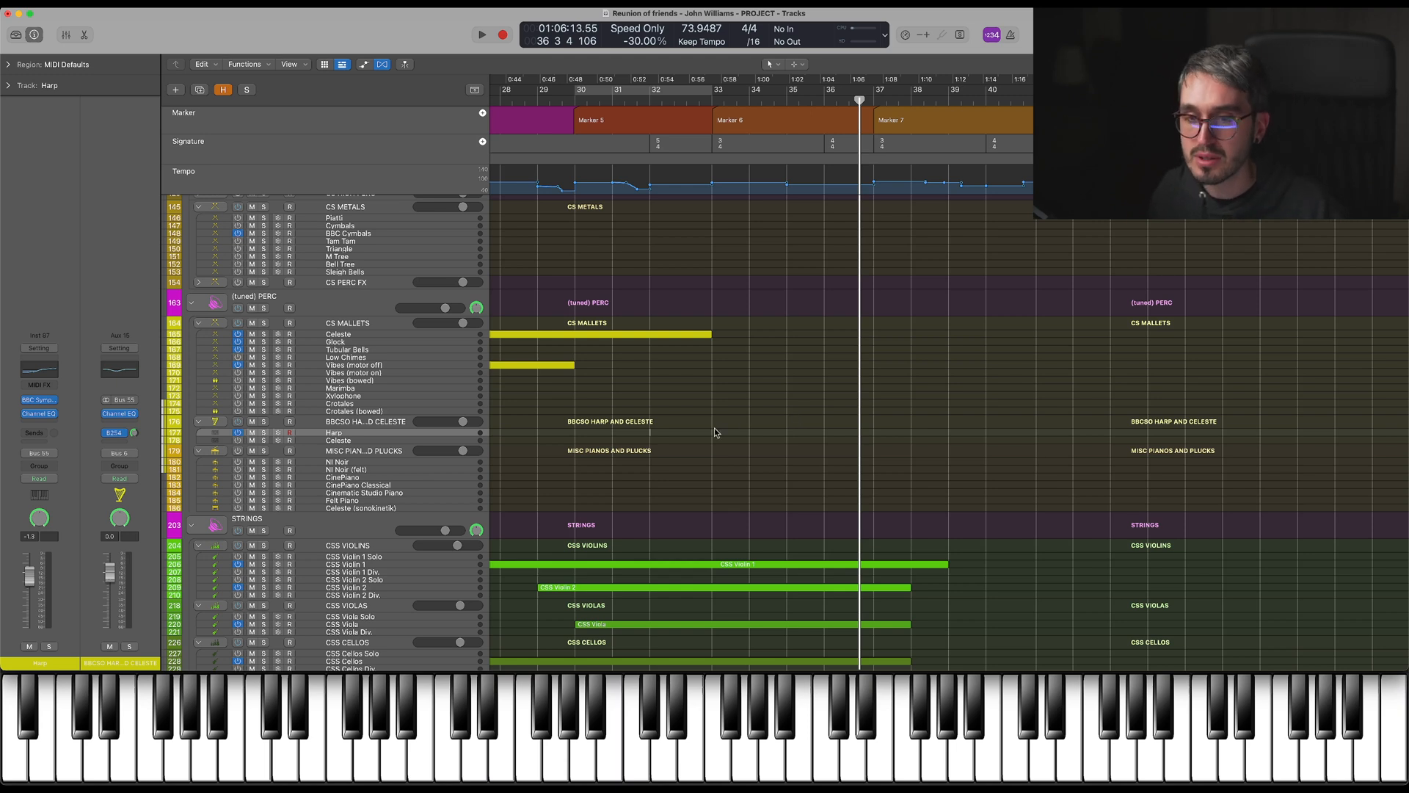
scroll(709, 448, up, 1)
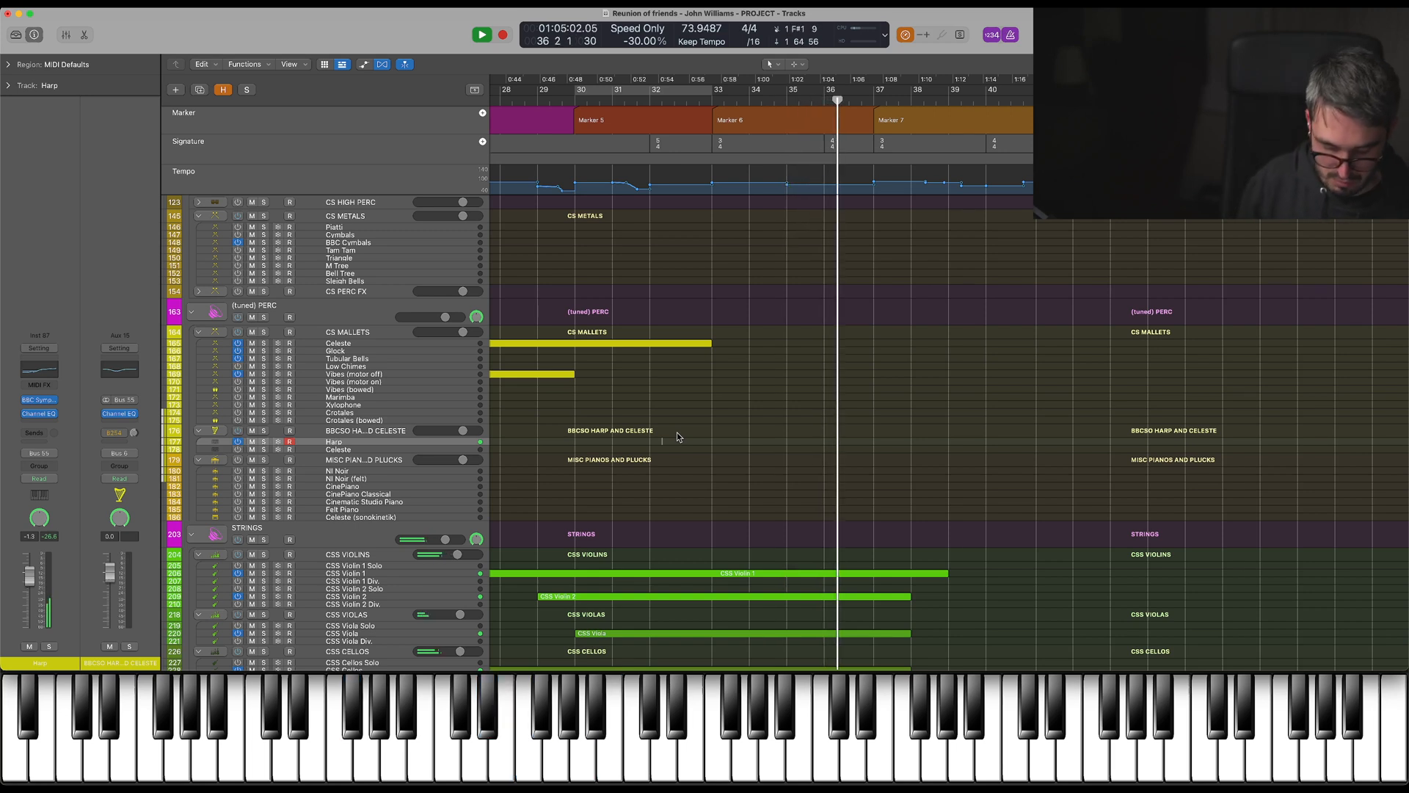
key(space)
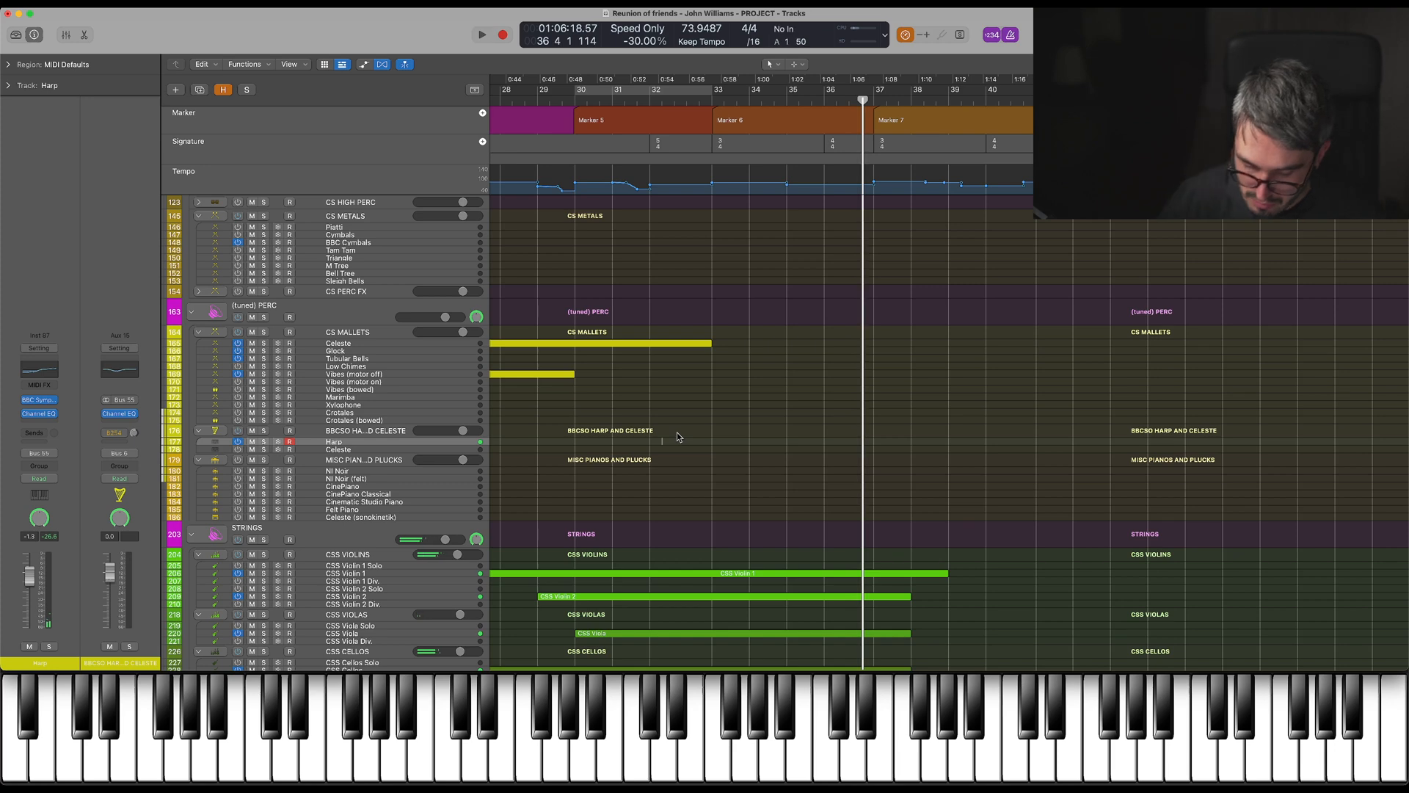
key(shift+r)
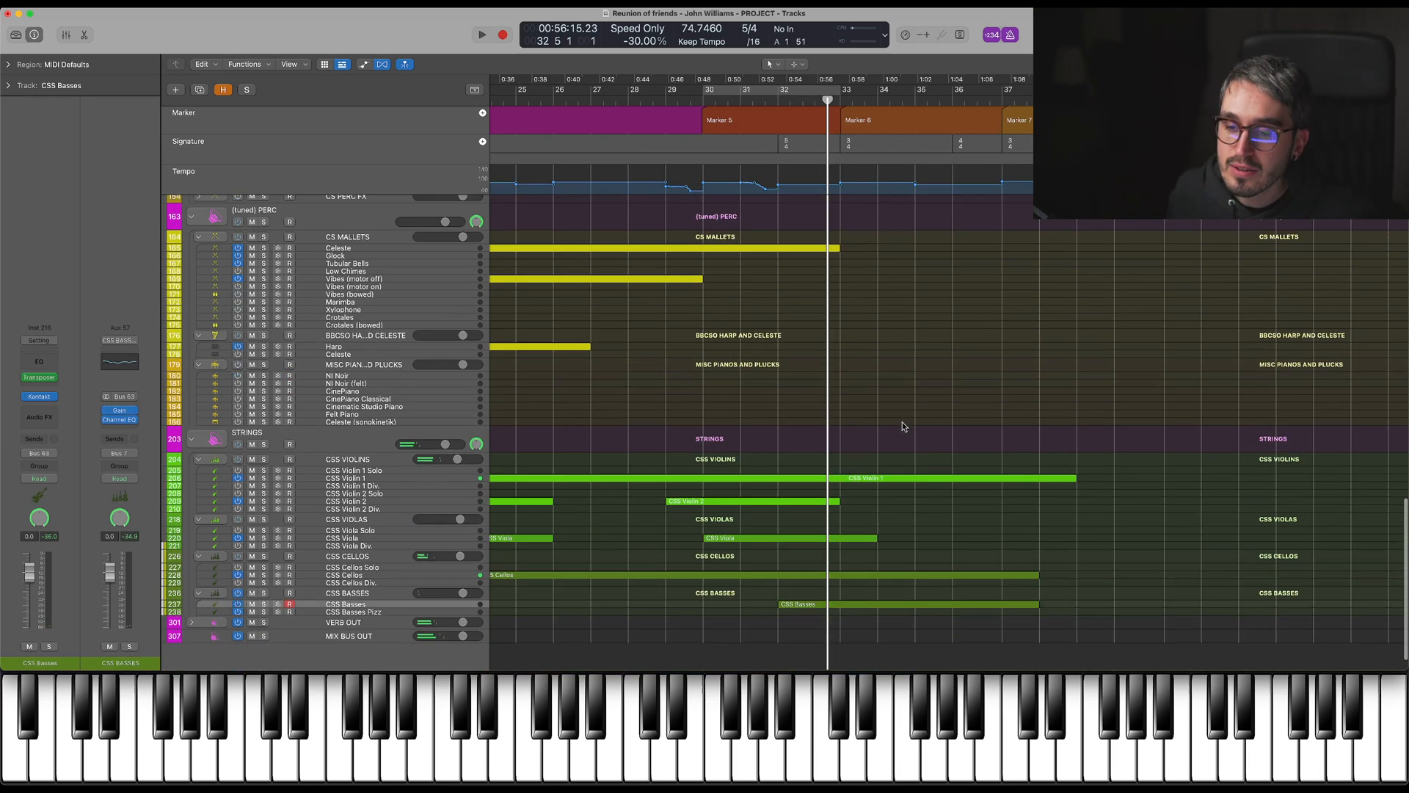
Extend the CSS Viola region to bar 38 and check its notes in the Piano Roll
scroll(903, 424, down, 2)
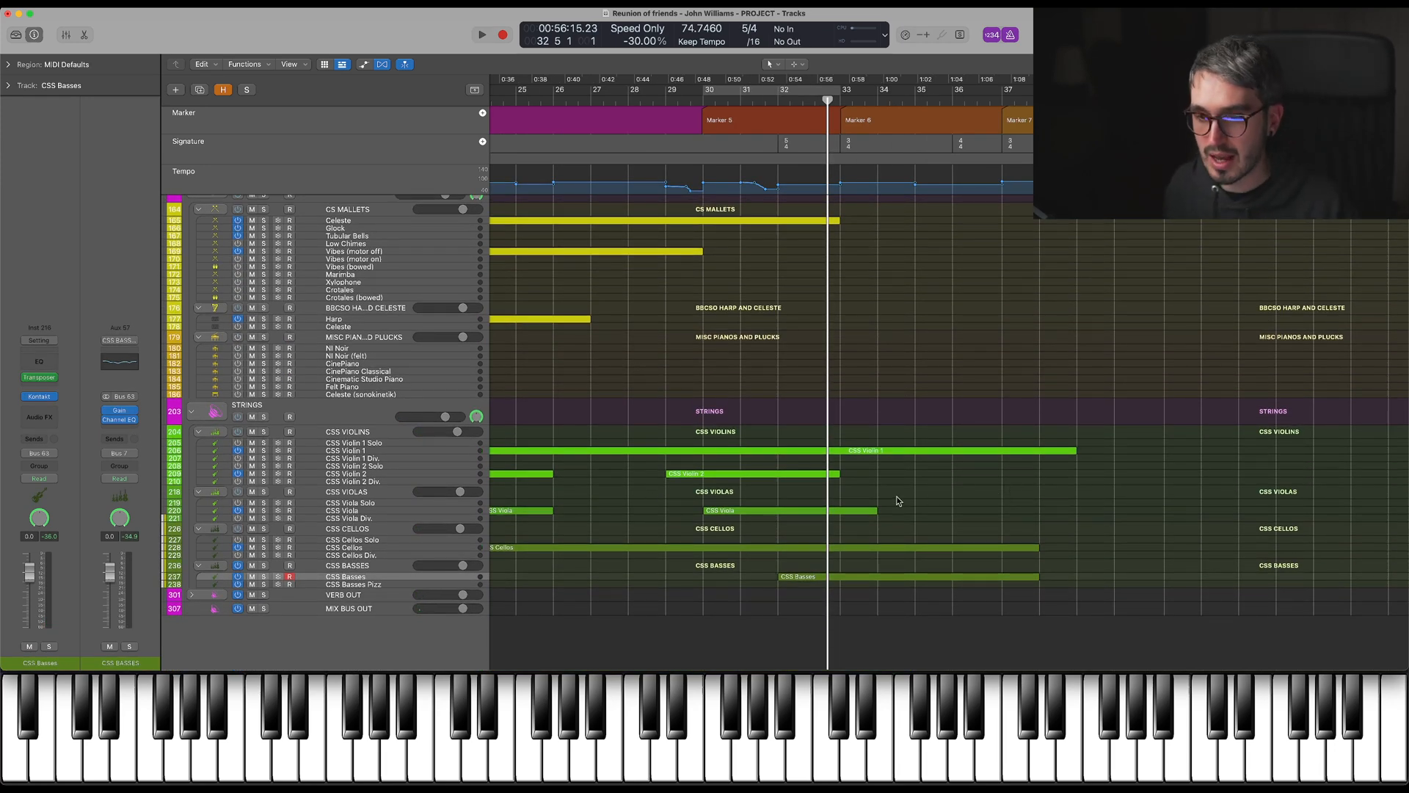
drag(875, 511, 1027, 517)
double_click(1028, 516)
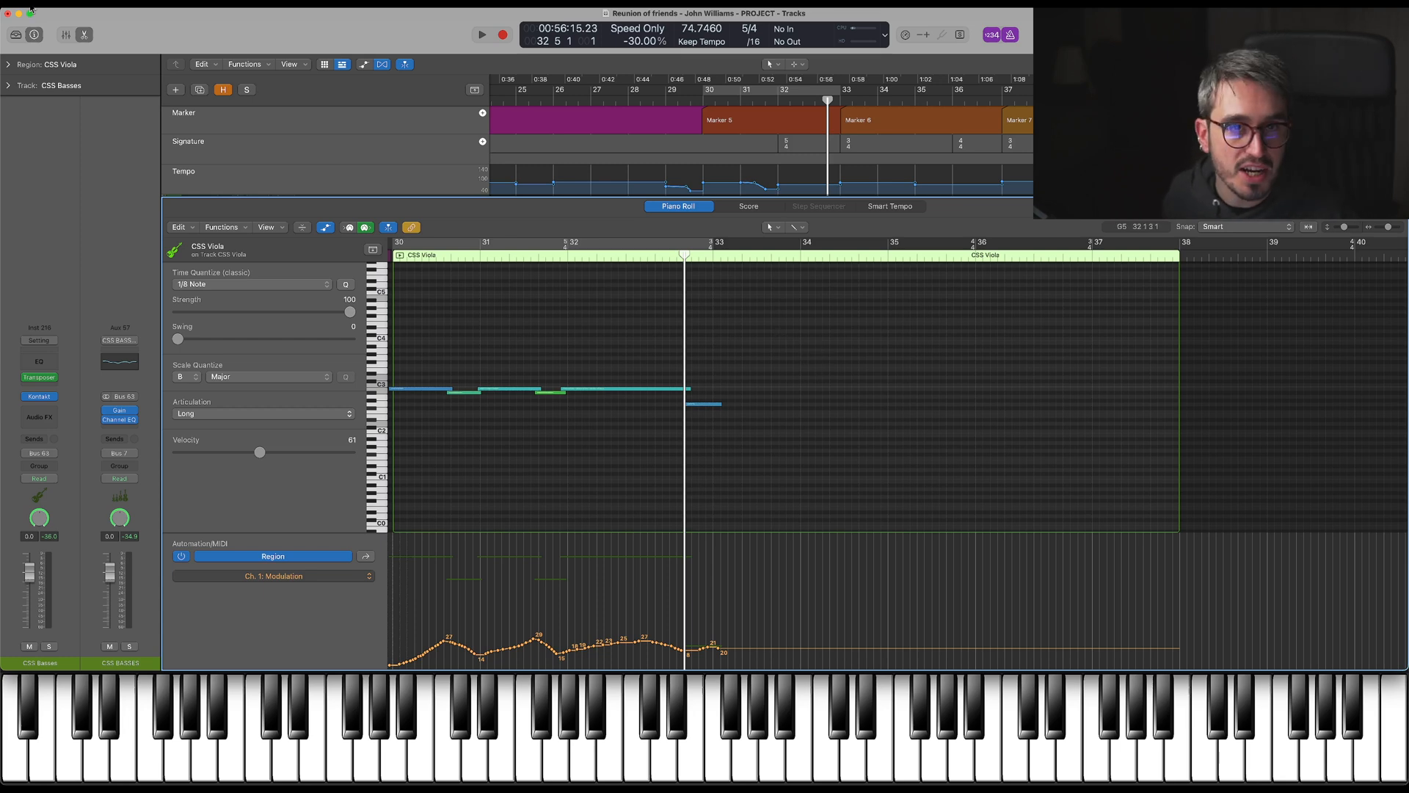
click(84, 36)
Listen to the soloed REF track from bar 37 through Marker 7 to about bar 40
scroll(948, 566, right, 10)
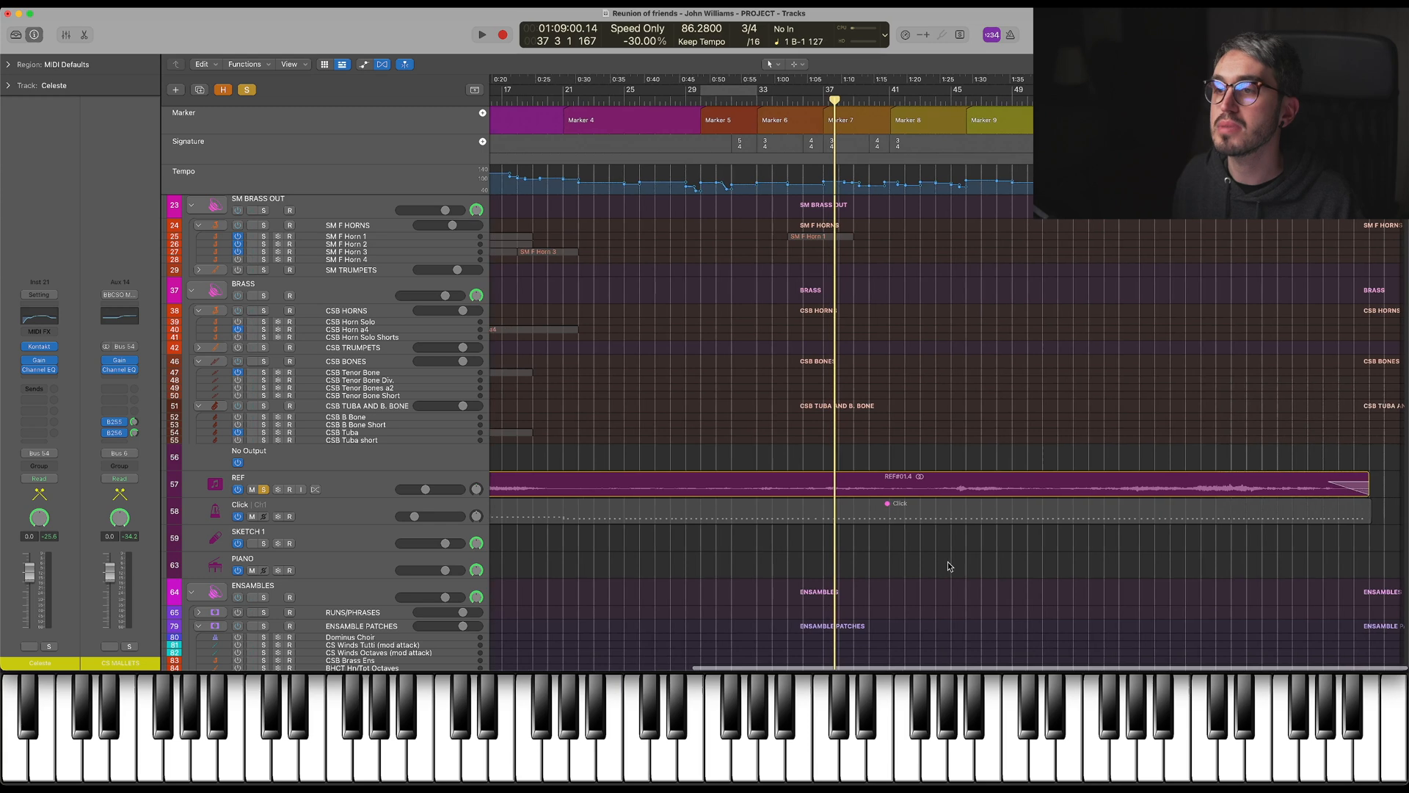
scroll(813, 459, left, 1)
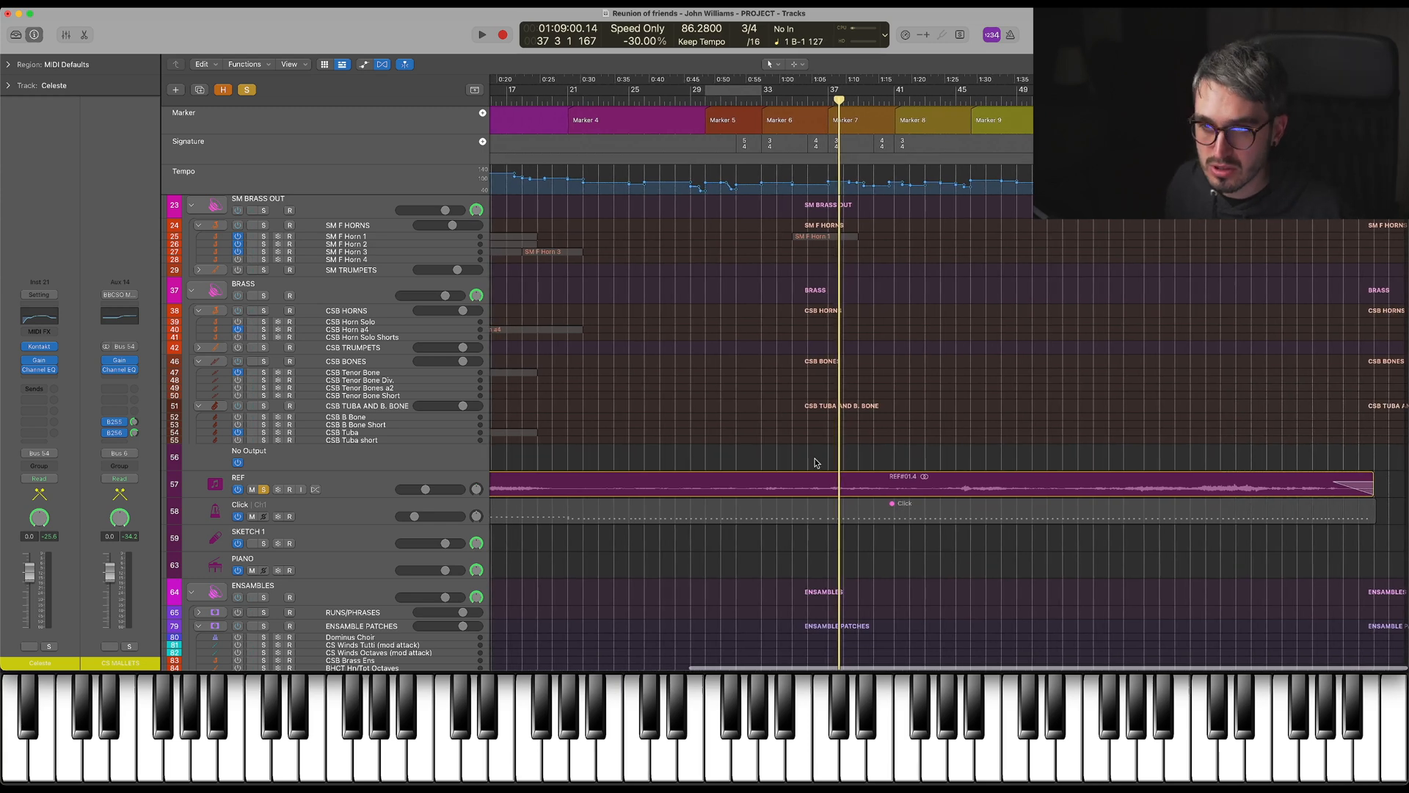
scroll(813, 461, up, 3)
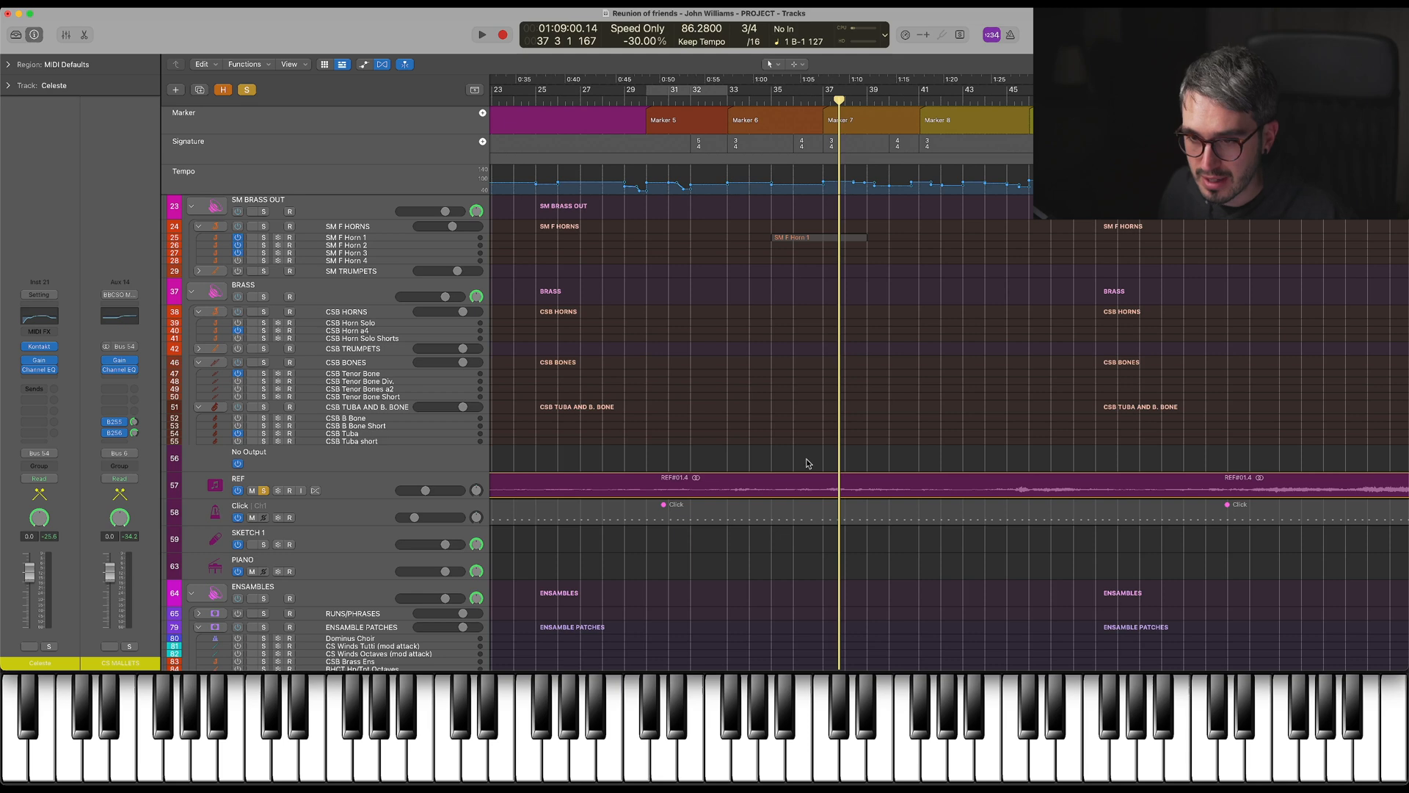
scroll(799, 400, up, 4)
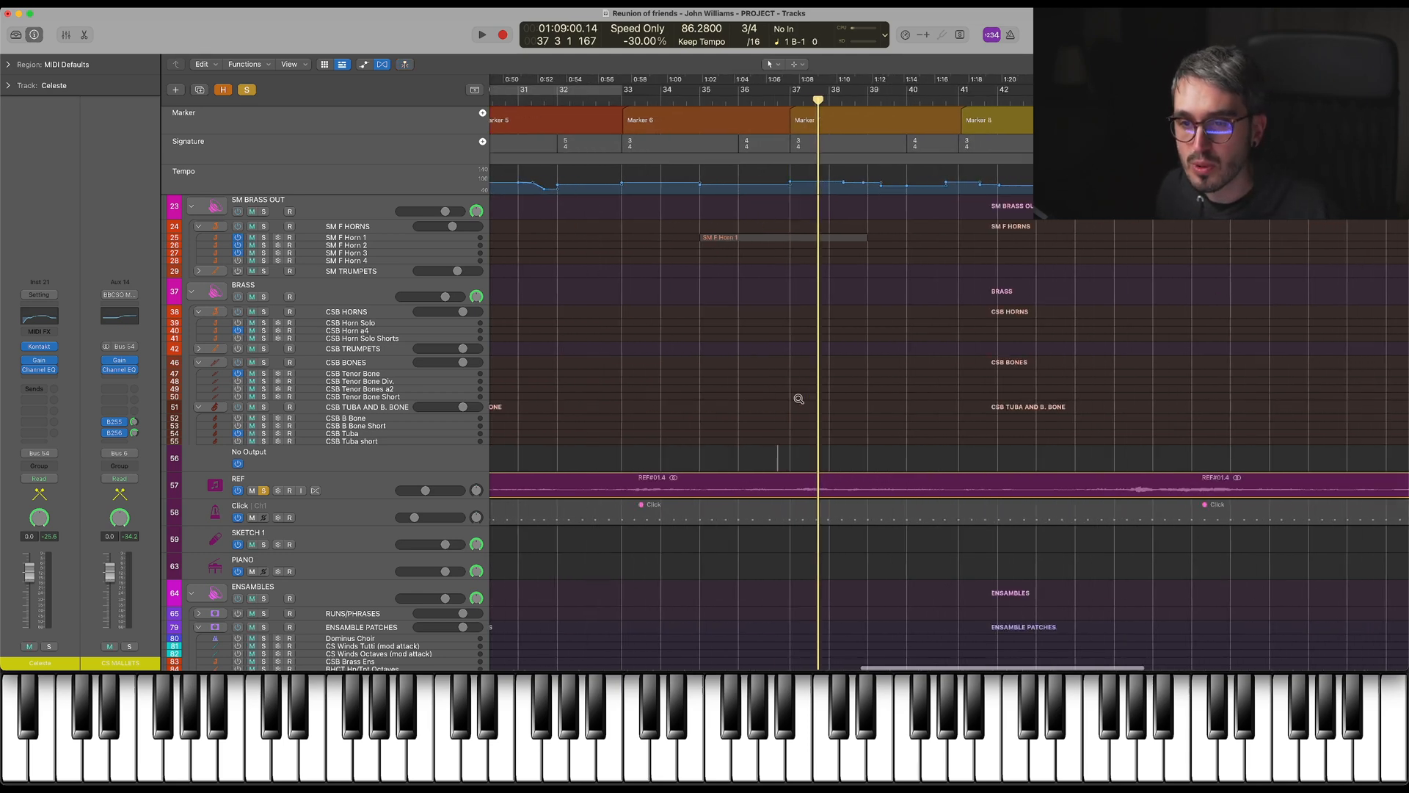
key(space)
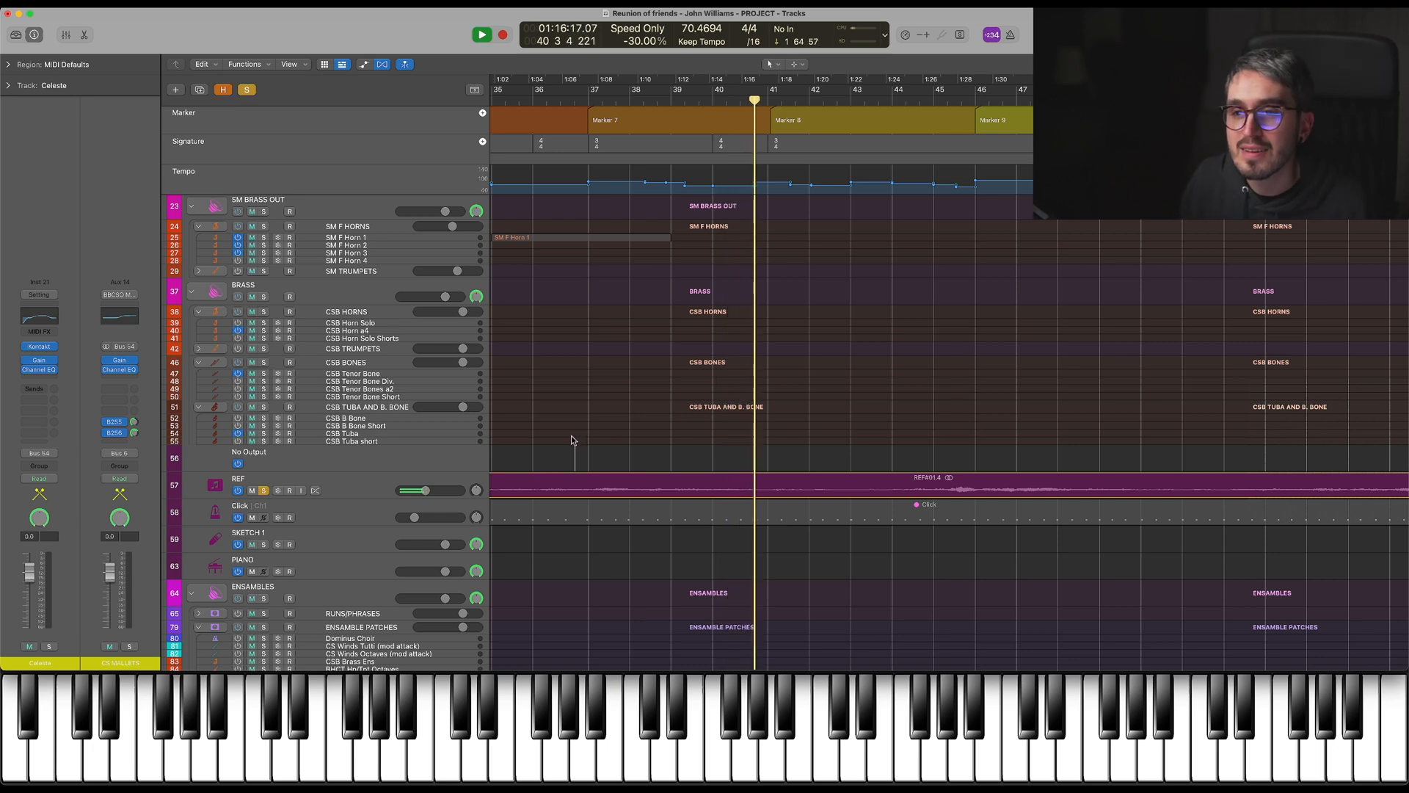
key(space)
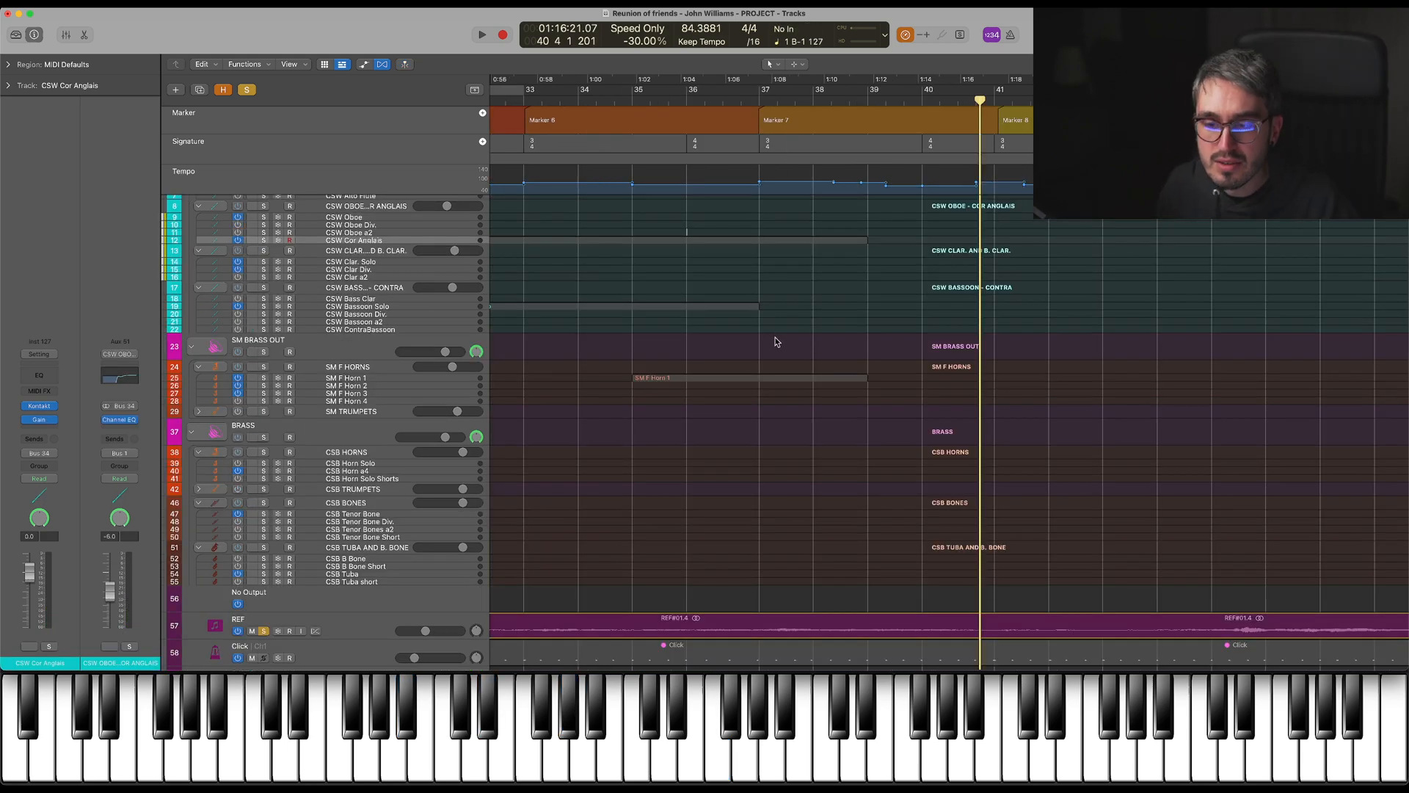
Solo the REF track, hear the passage from bar 36 to bar 41 again, then unsolo it and return the playhead to bar 36
scroll(775, 346, down, 5)
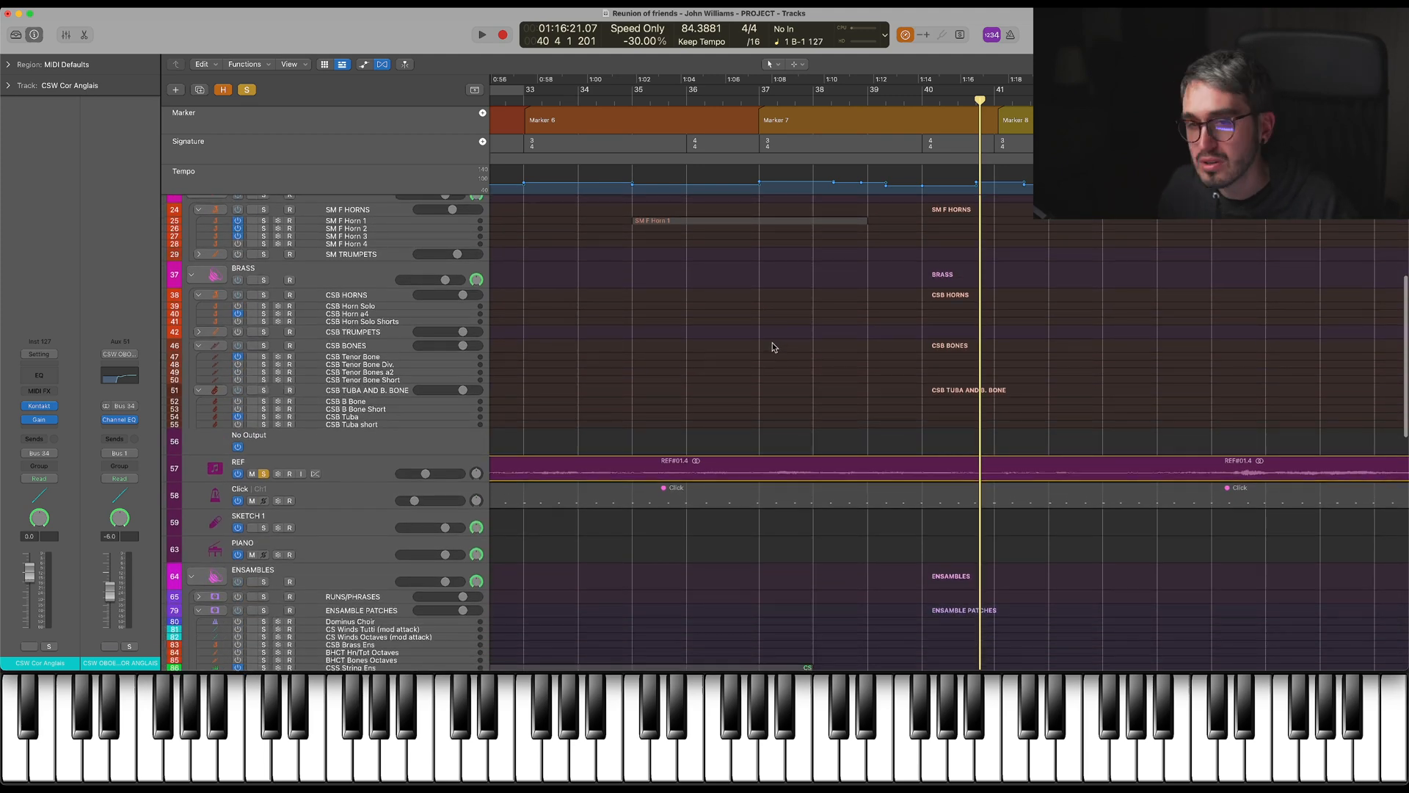
scroll(775, 347, up, 7)
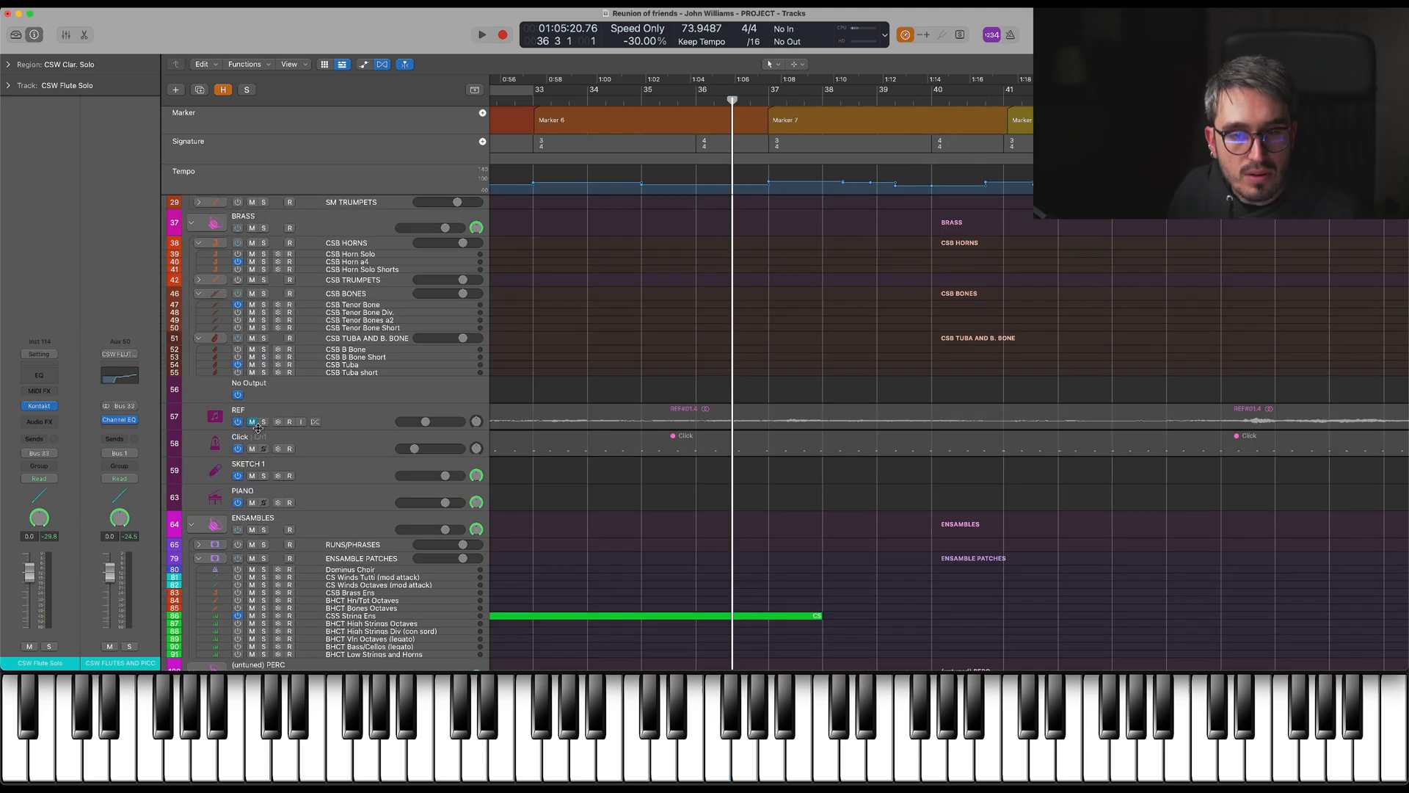
click(264, 422)
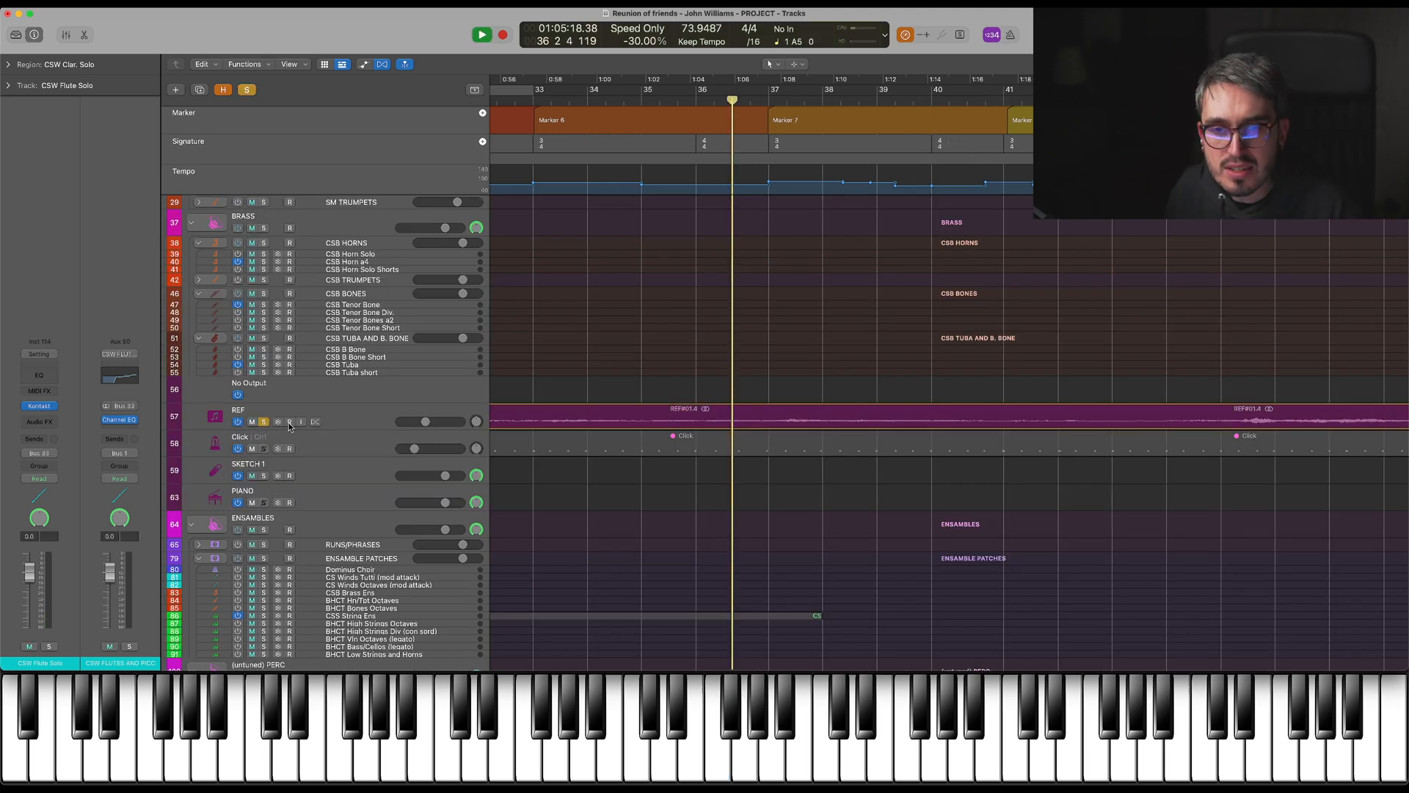
click(265, 421)
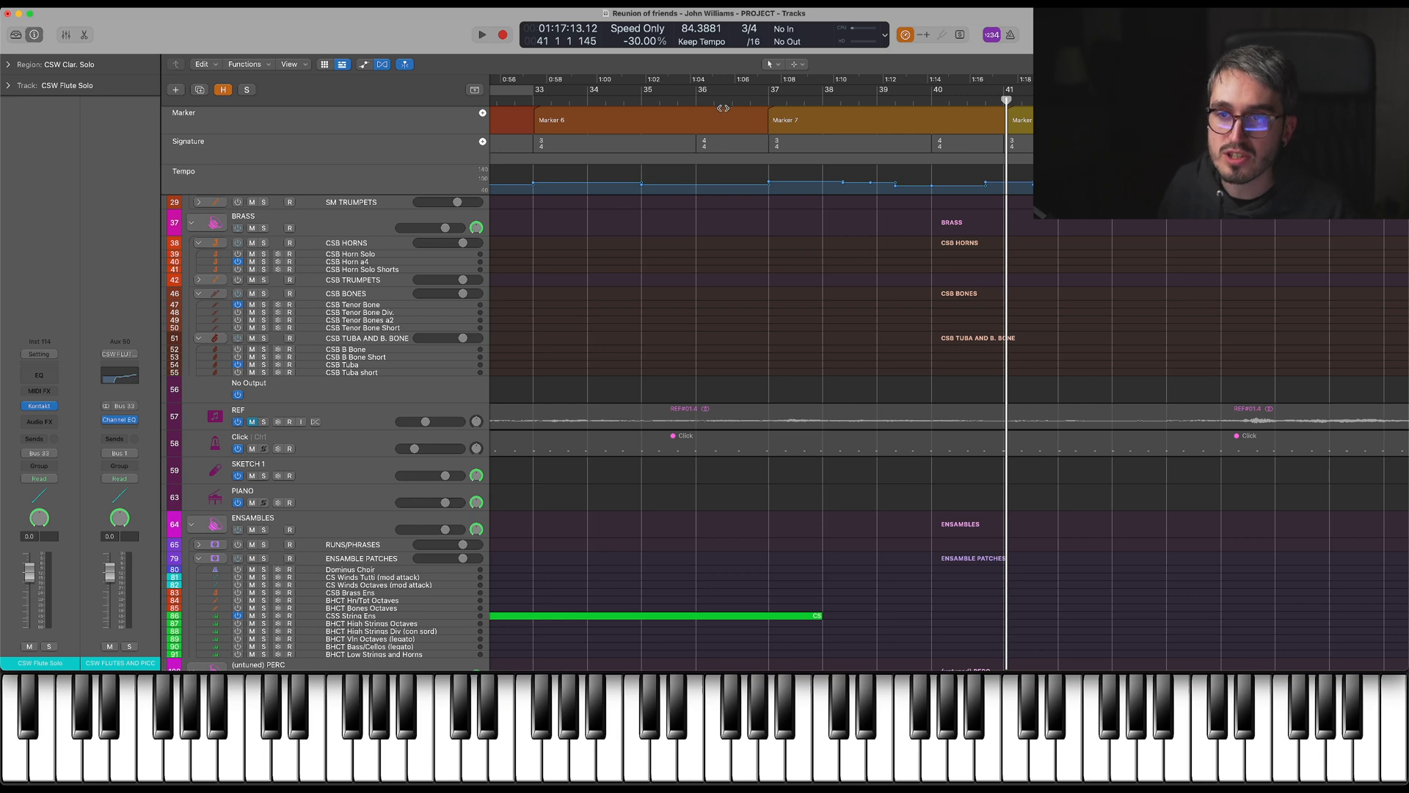
click(724, 110)
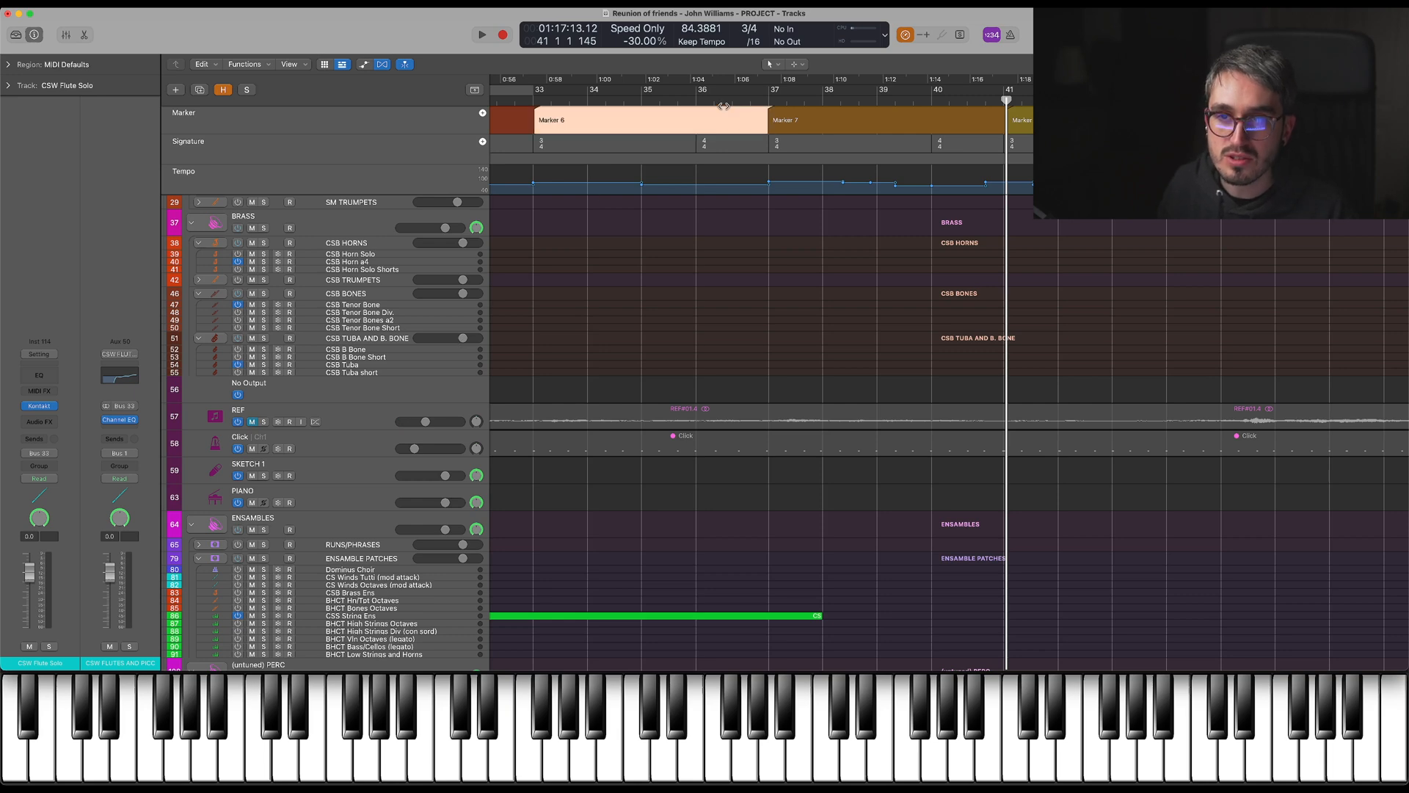
scroll(723, 109, down, 1)
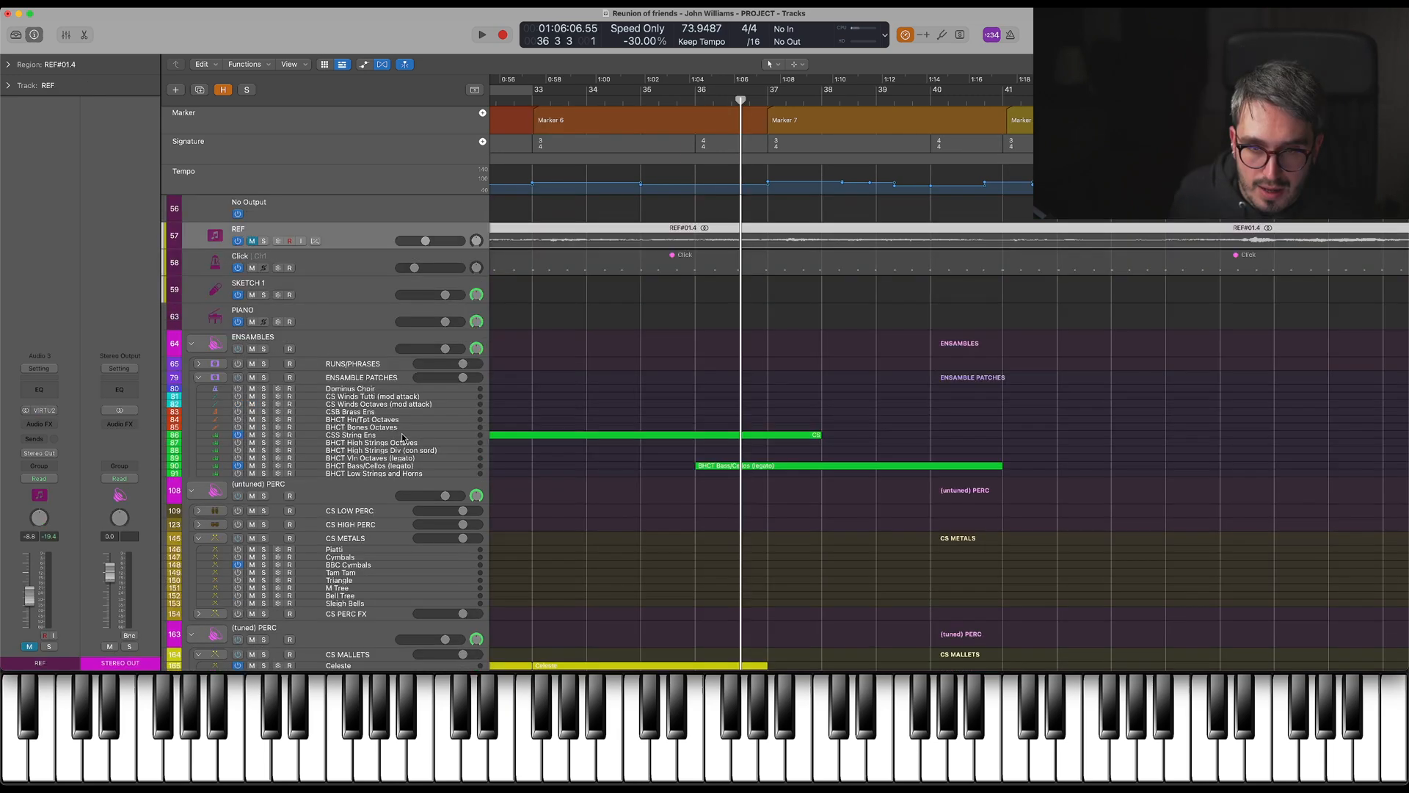
Continue the CSS String Ens part through Marker 7 to about bar 42
click(402, 438)
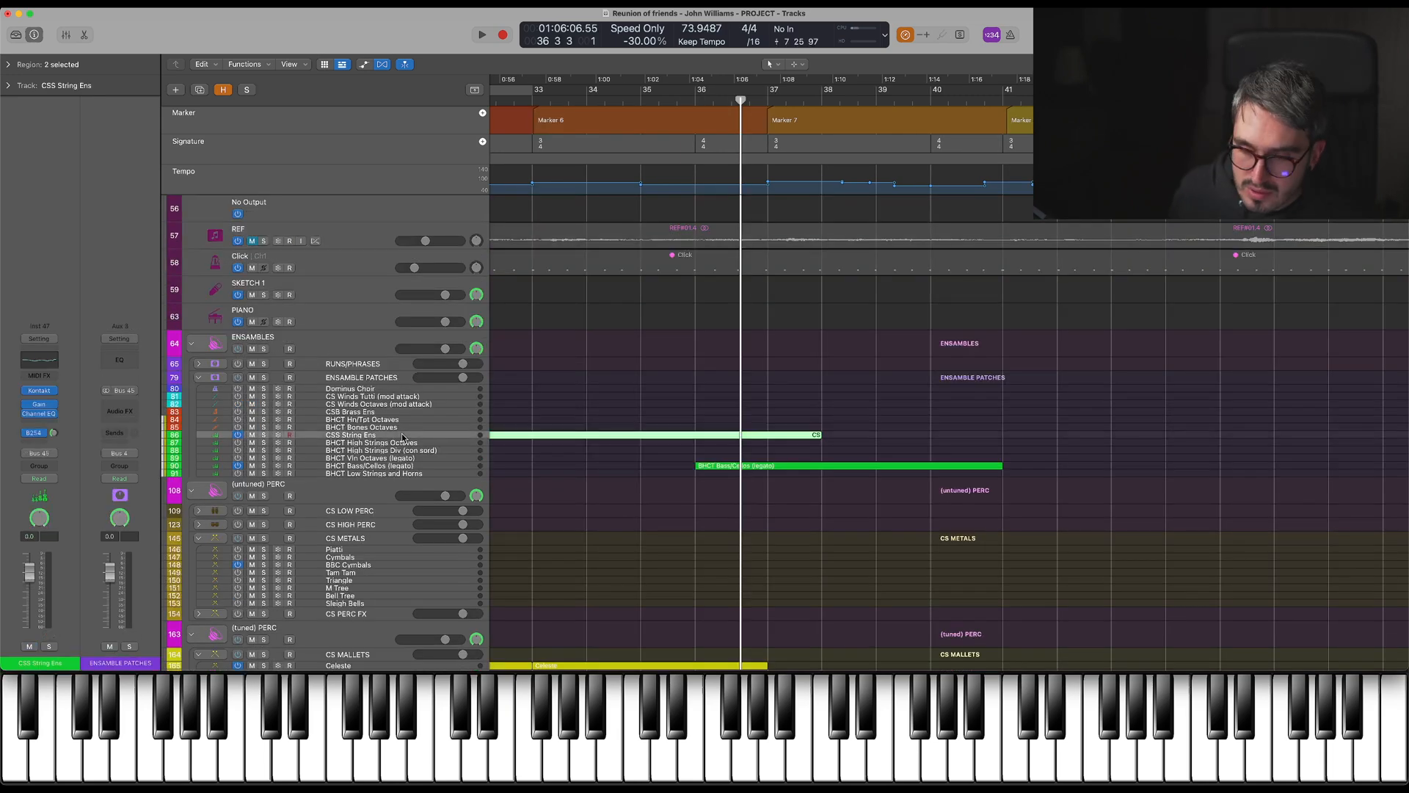
key(space)
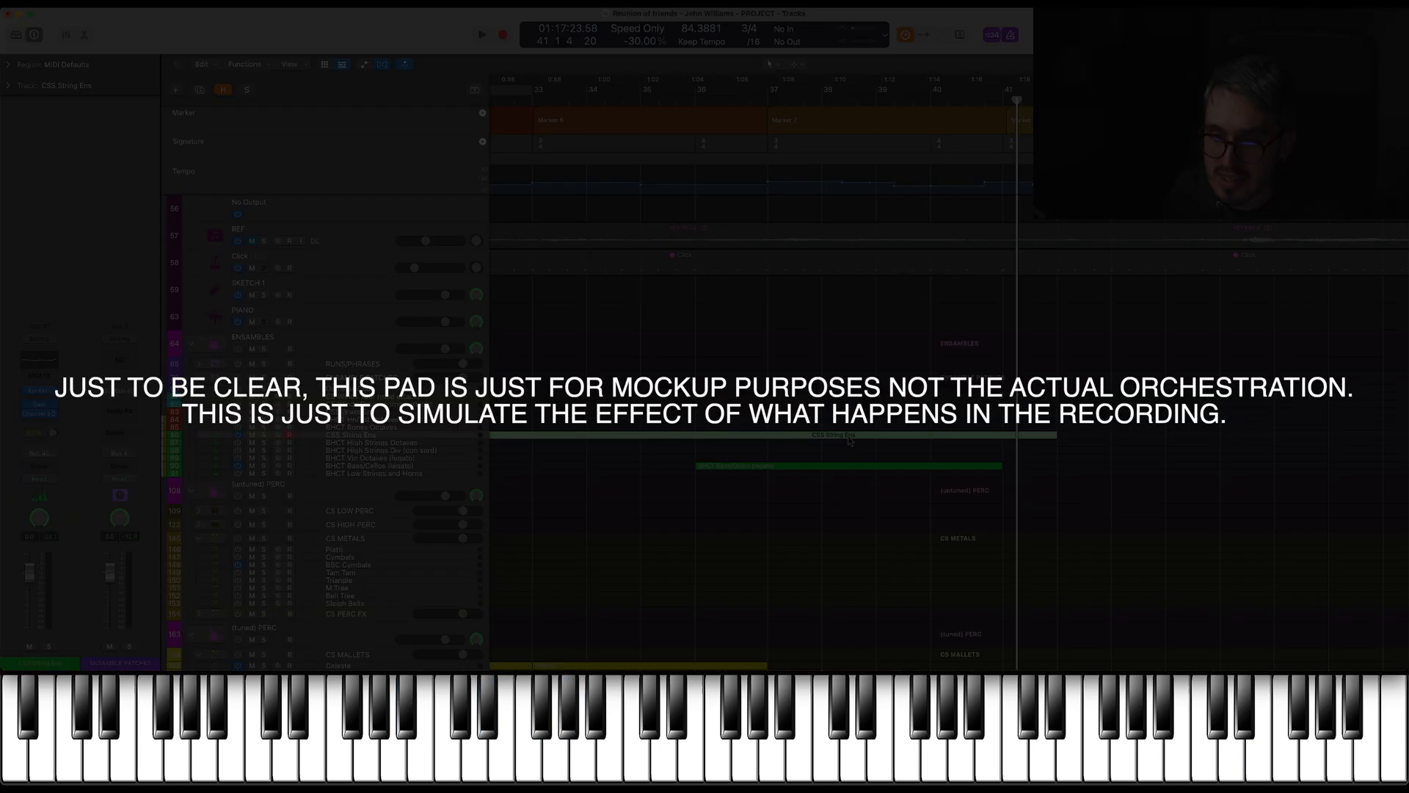
double_click(849, 438)
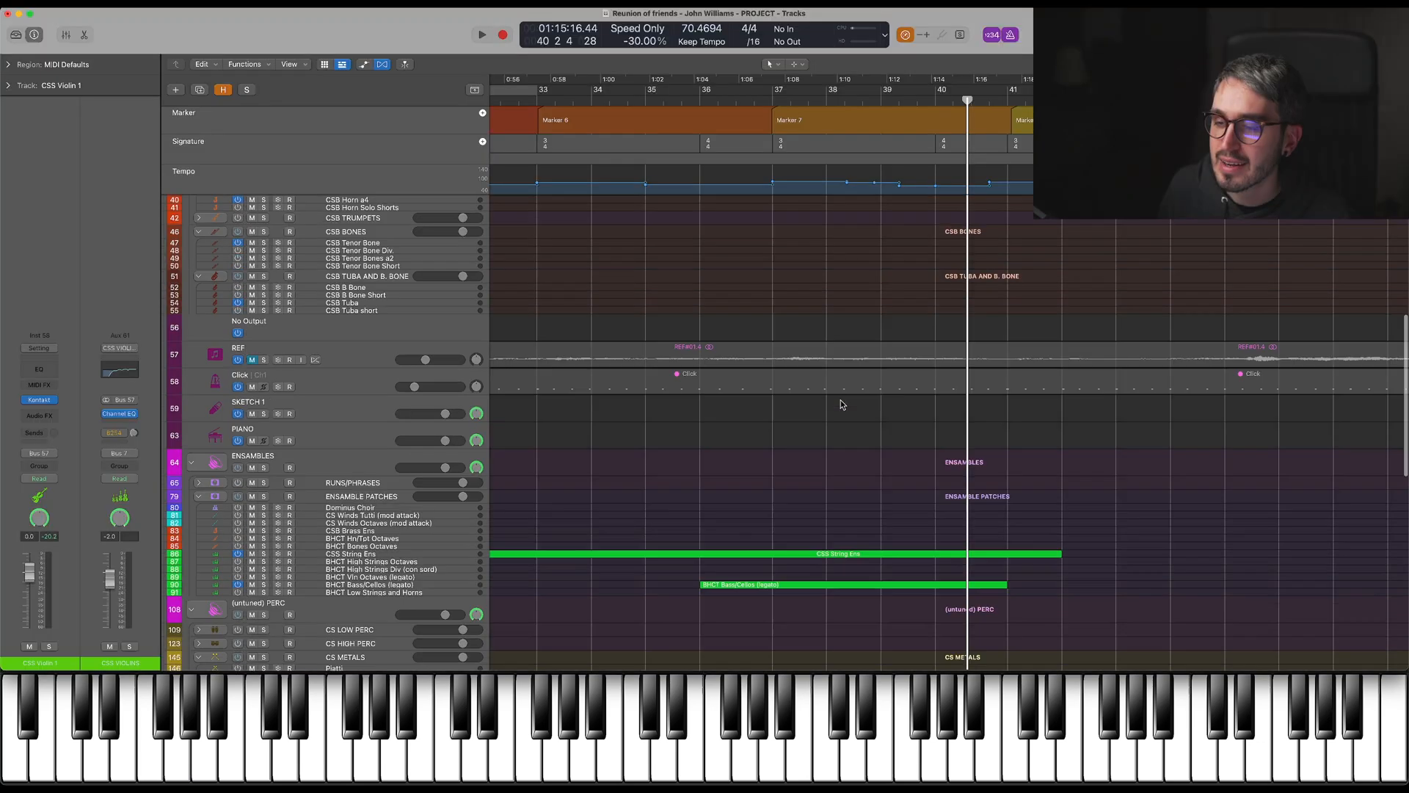
Play in a CSB Tenor Bone part from bar 36 to about bar 42
scroll(881, 499, up, 8)
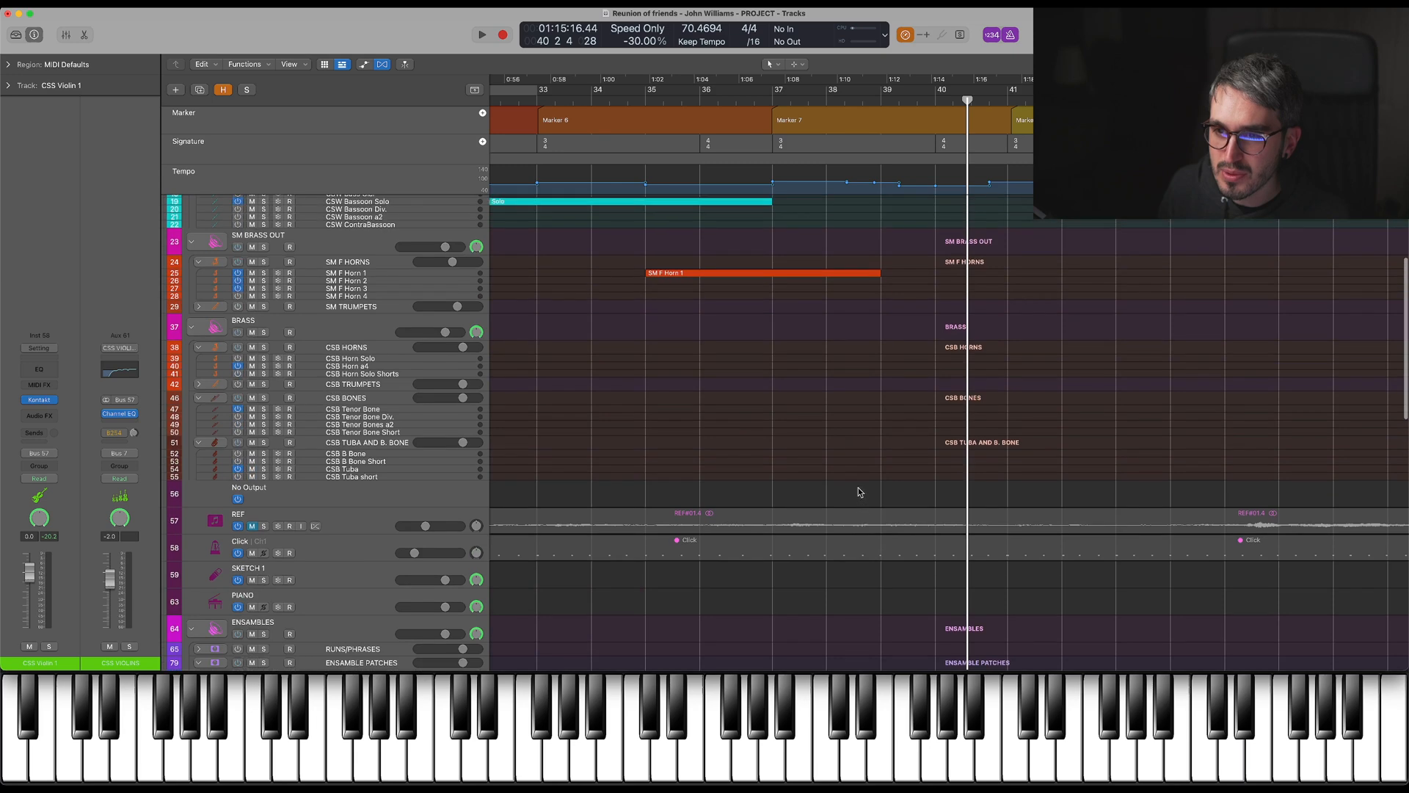
scroll(860, 492, up, 1)
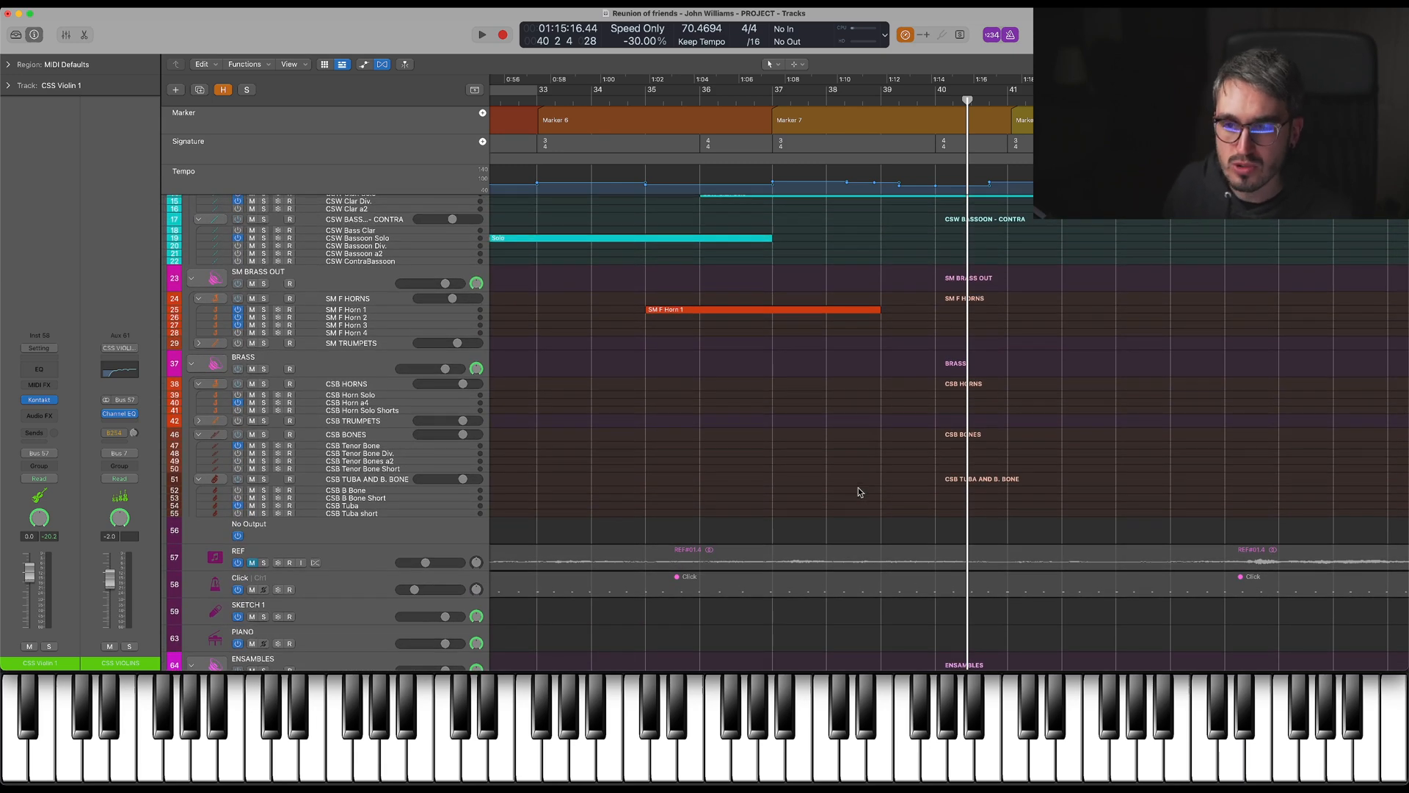
scroll(798, 482, down, 1)
scroll(795, 483, down, 1)
click(702, 421)
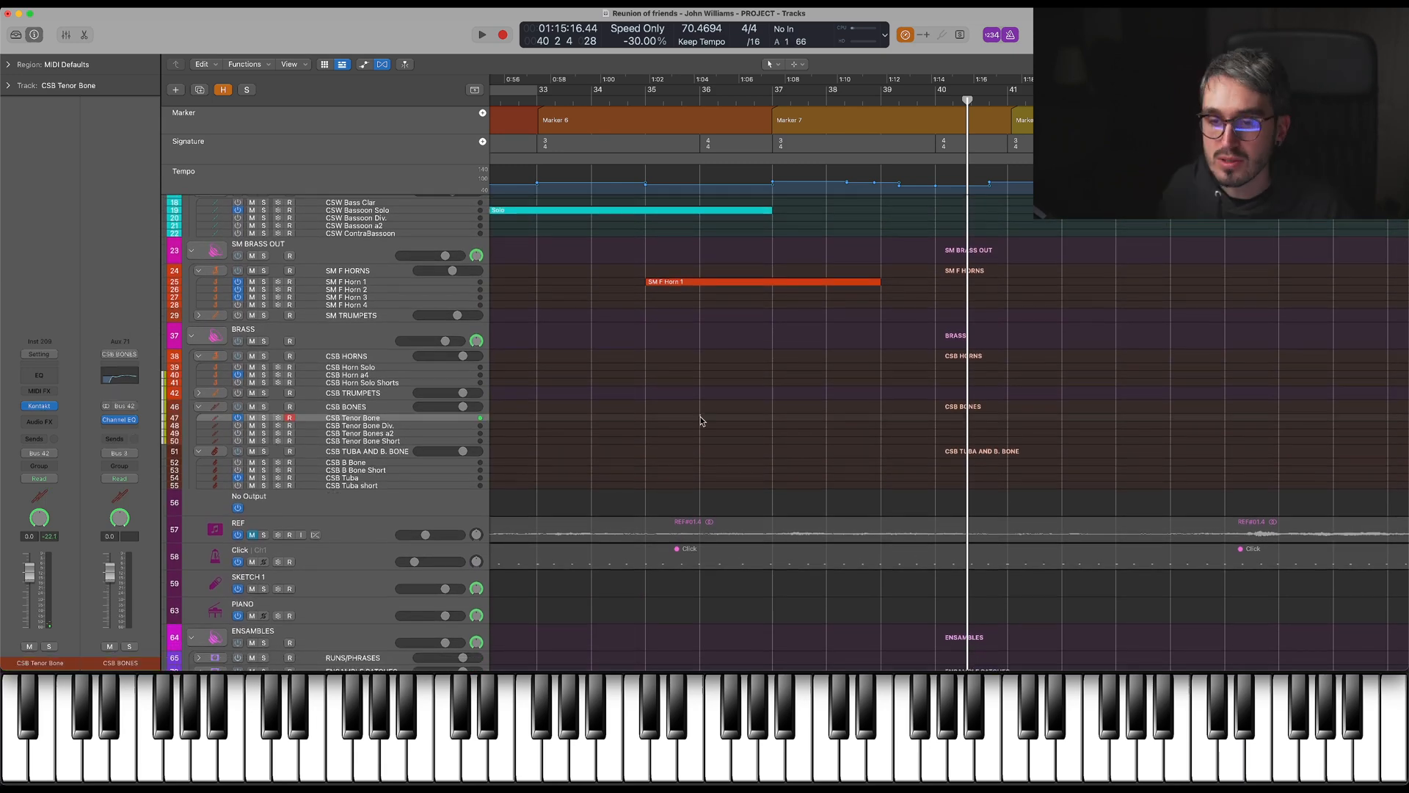
key(space)
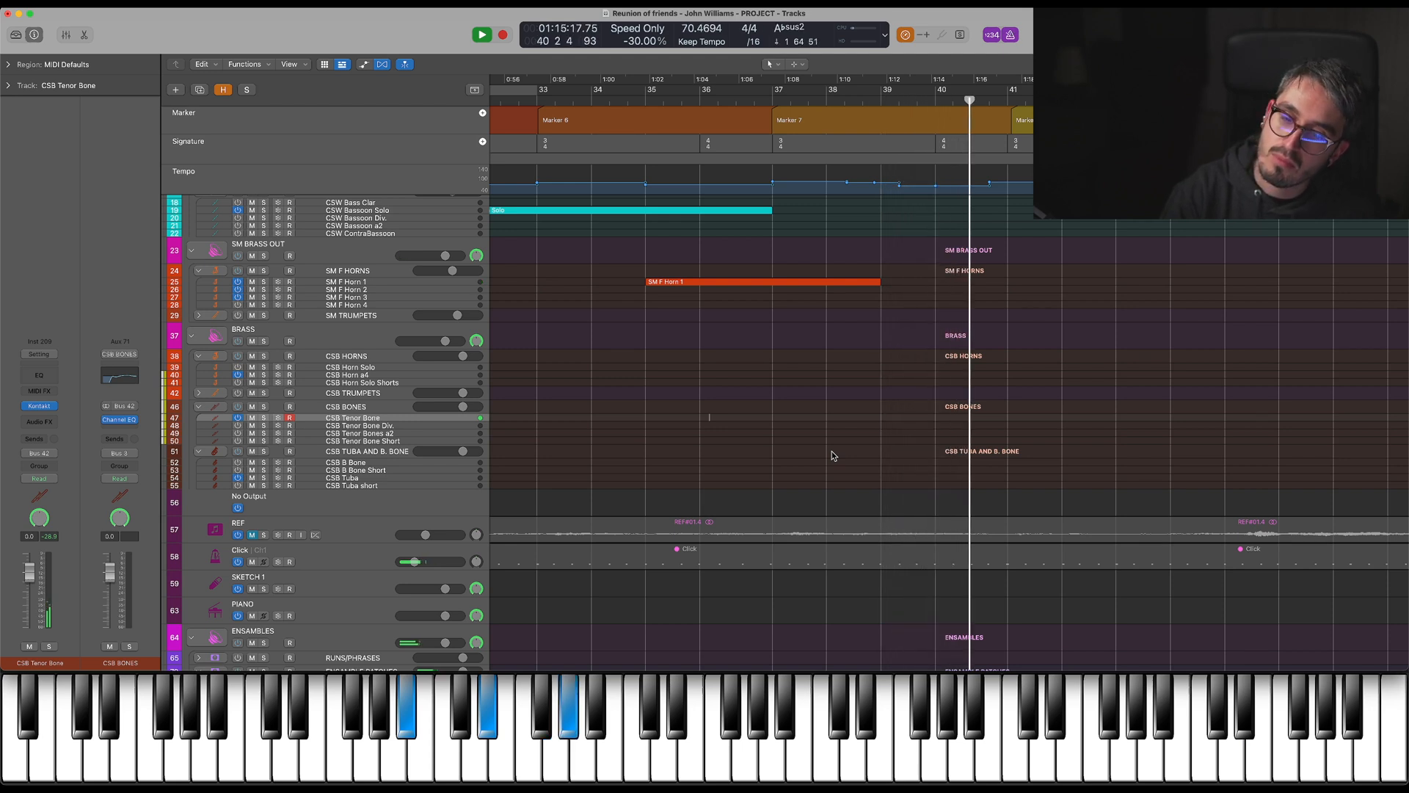
key(space)
Check the soloed REF track around Marker 7, then play in an SM F Horn 3 part for the same passage
scroll(831, 451, down, 4)
click(264, 421)
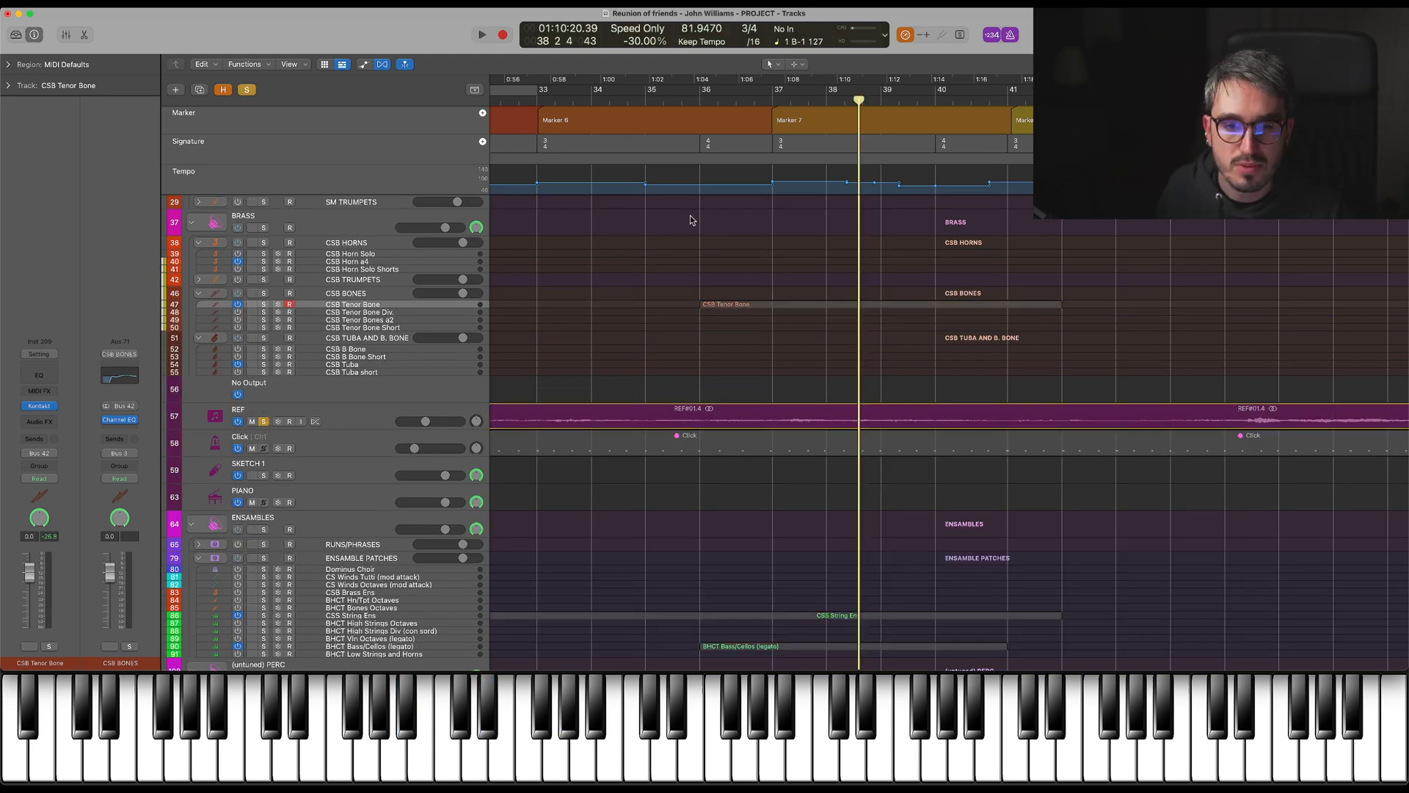
scroll(772, 268, up, 3)
click(772, 268)
key(space)
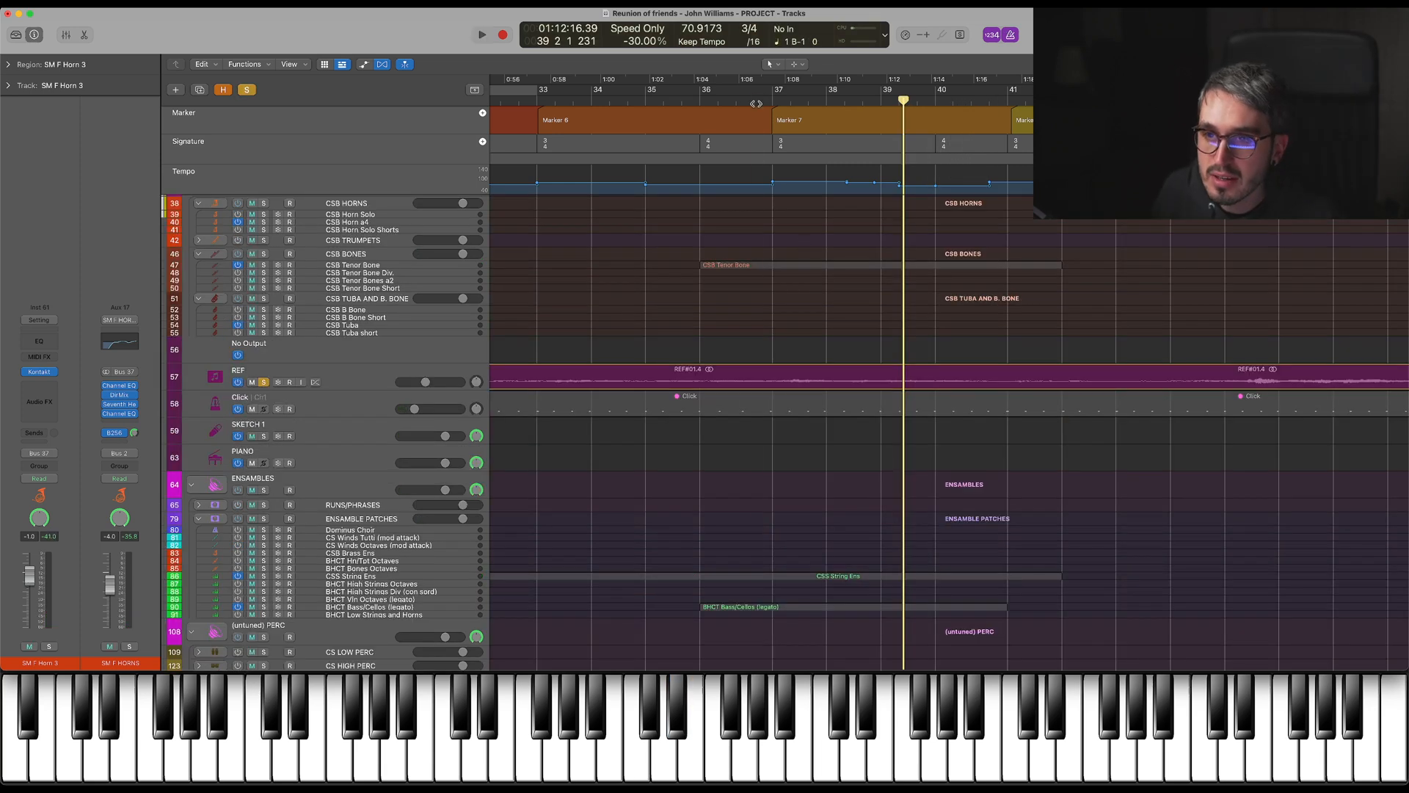
Play in Harp and Celeste parts from Marker 7 at bar 37, taking the harp to bar 41 and the celeste to about bar 42
click(756, 101)
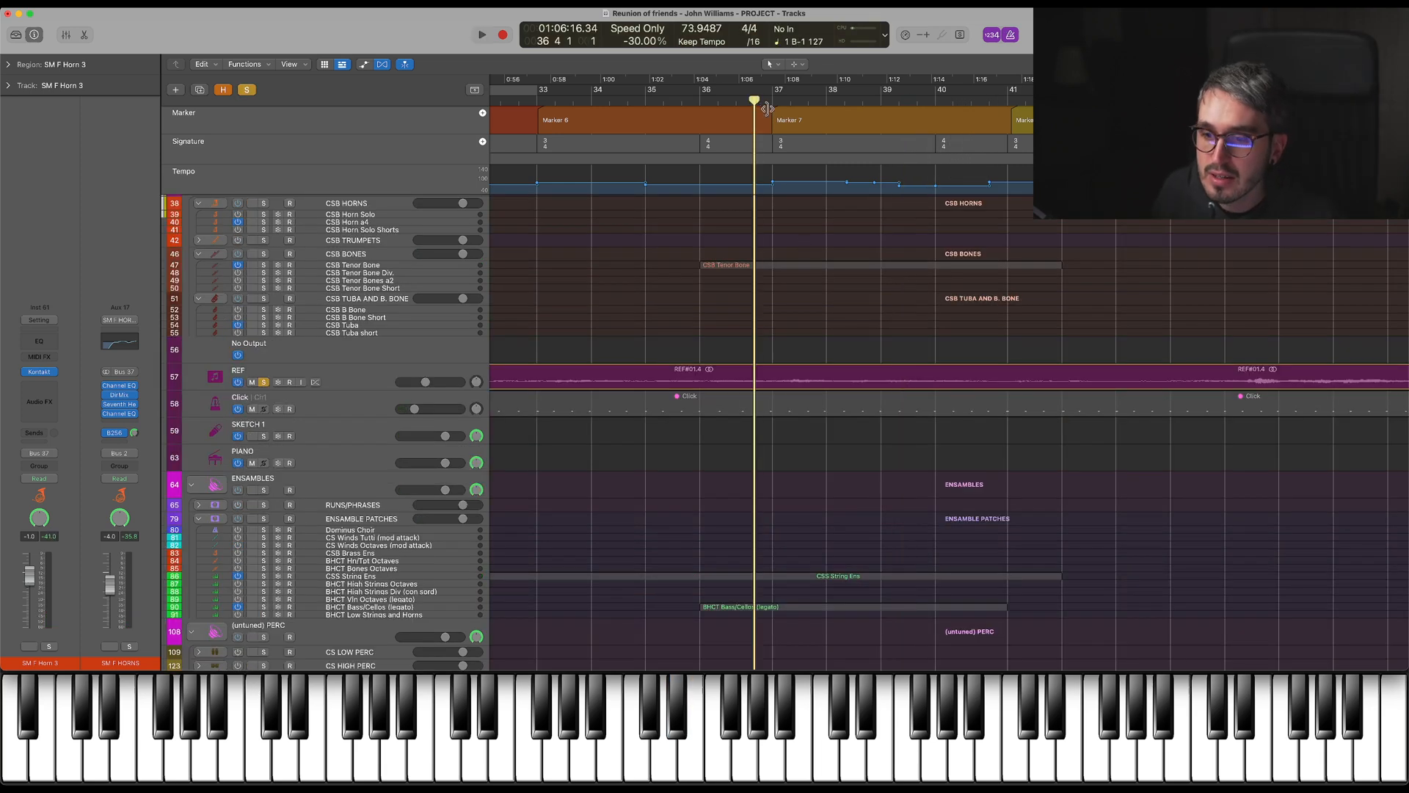
scroll(558, 284, down, 5)
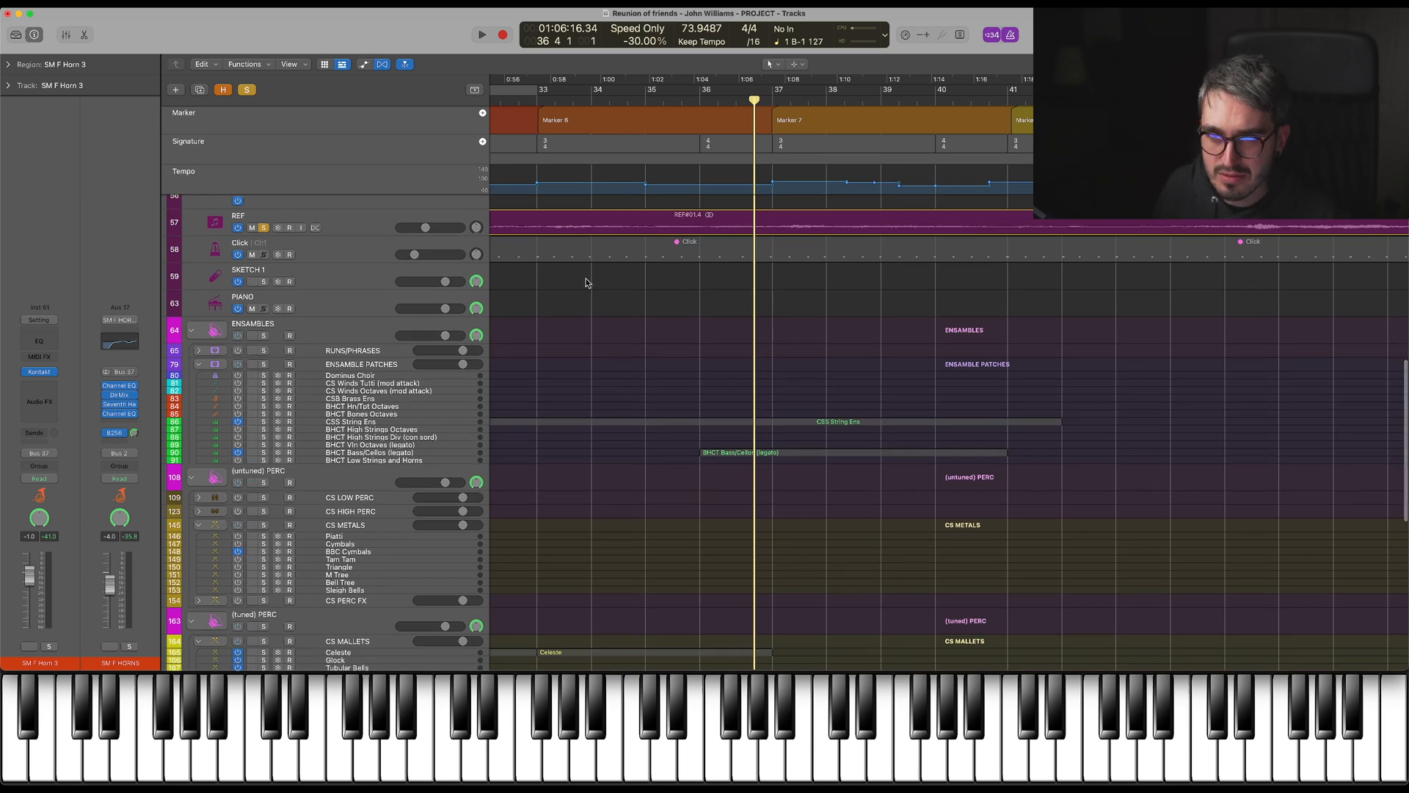
scroll(786, 357, up, 3)
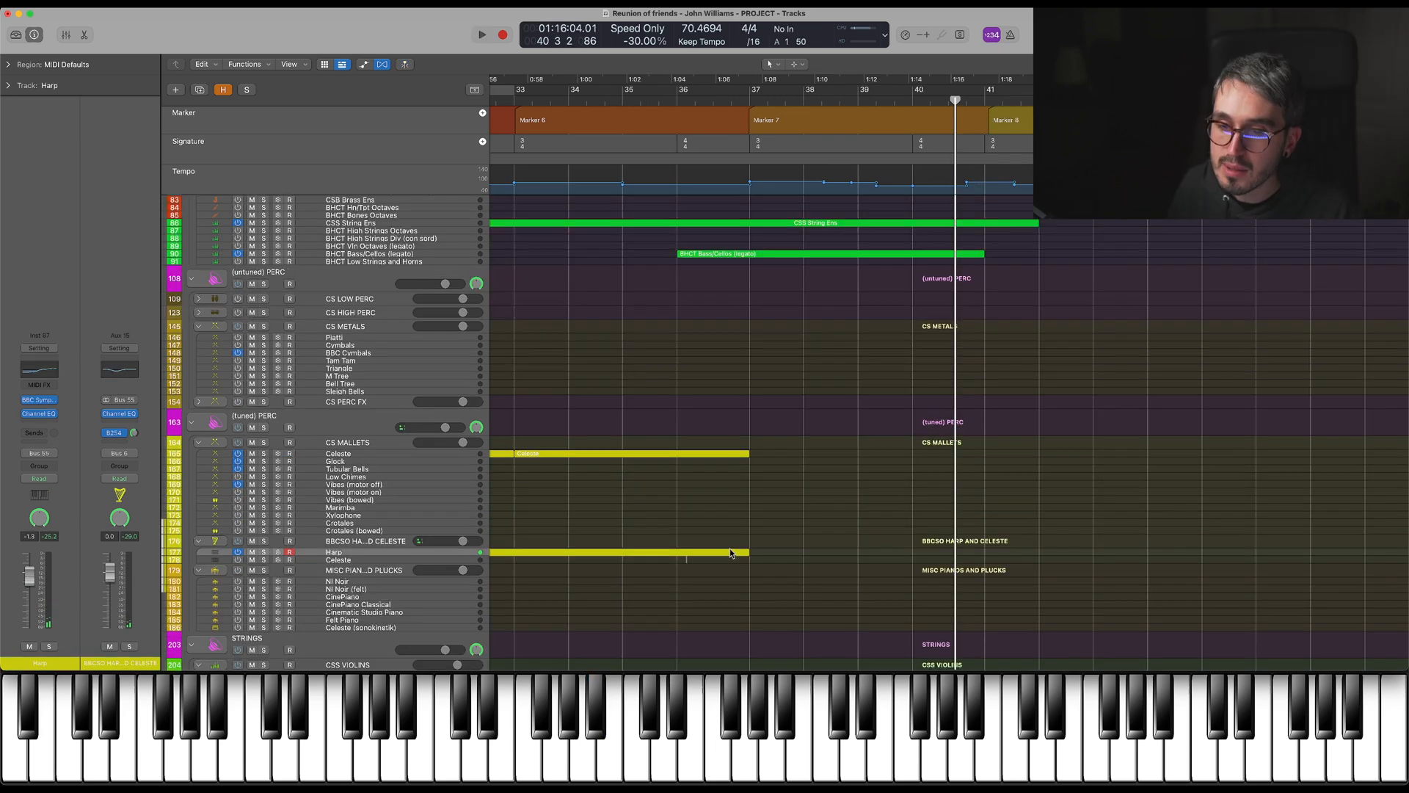
scroll(764, 535, down, 1)
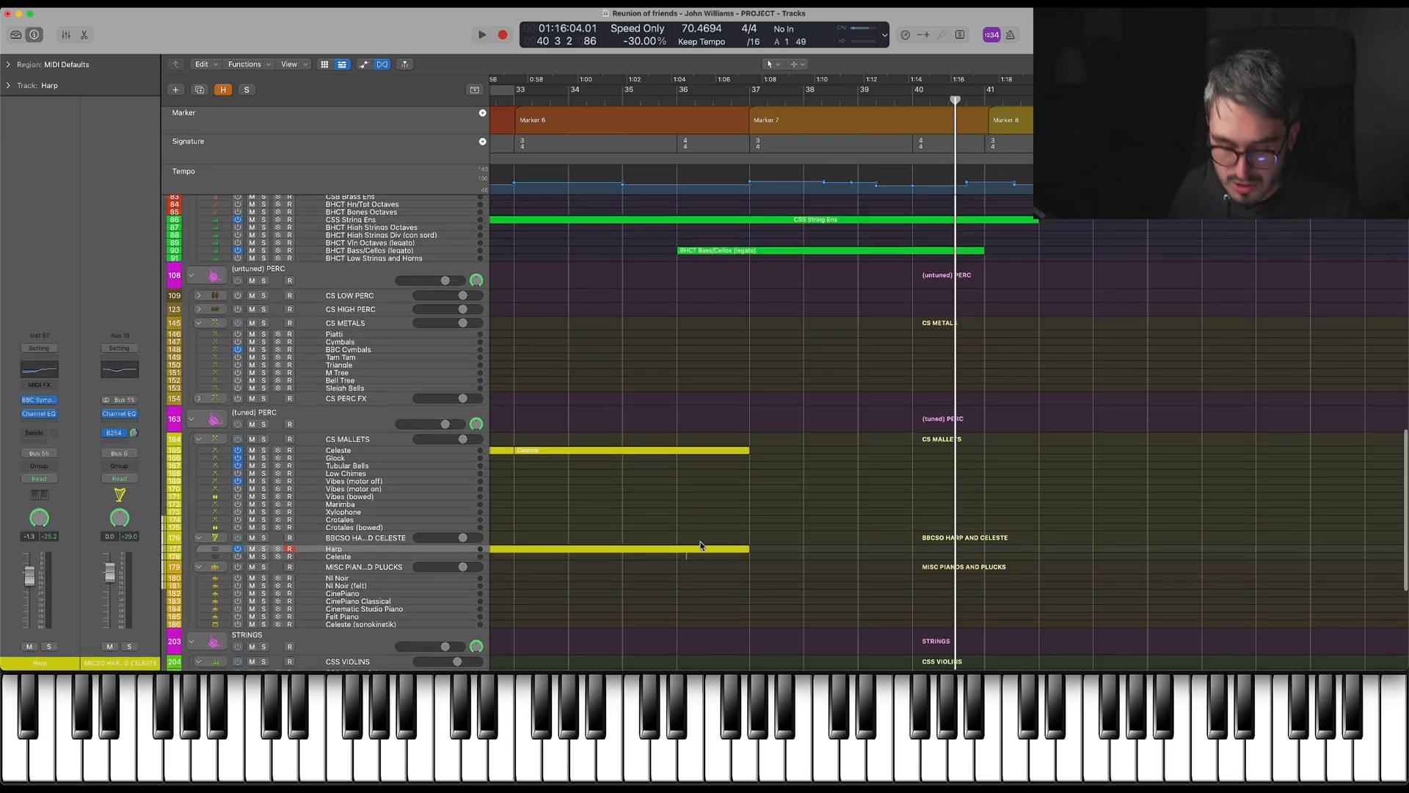
key(space)
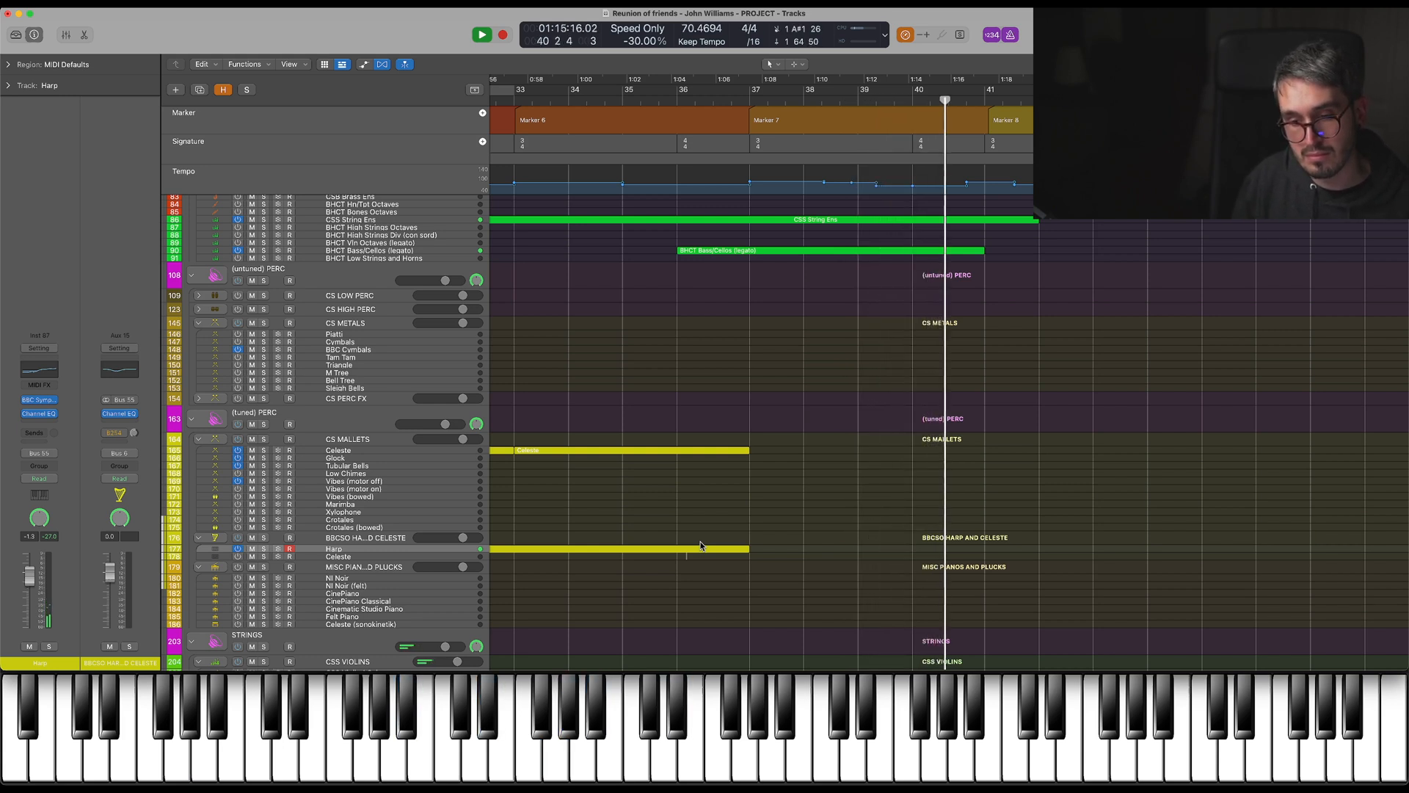
key(space)
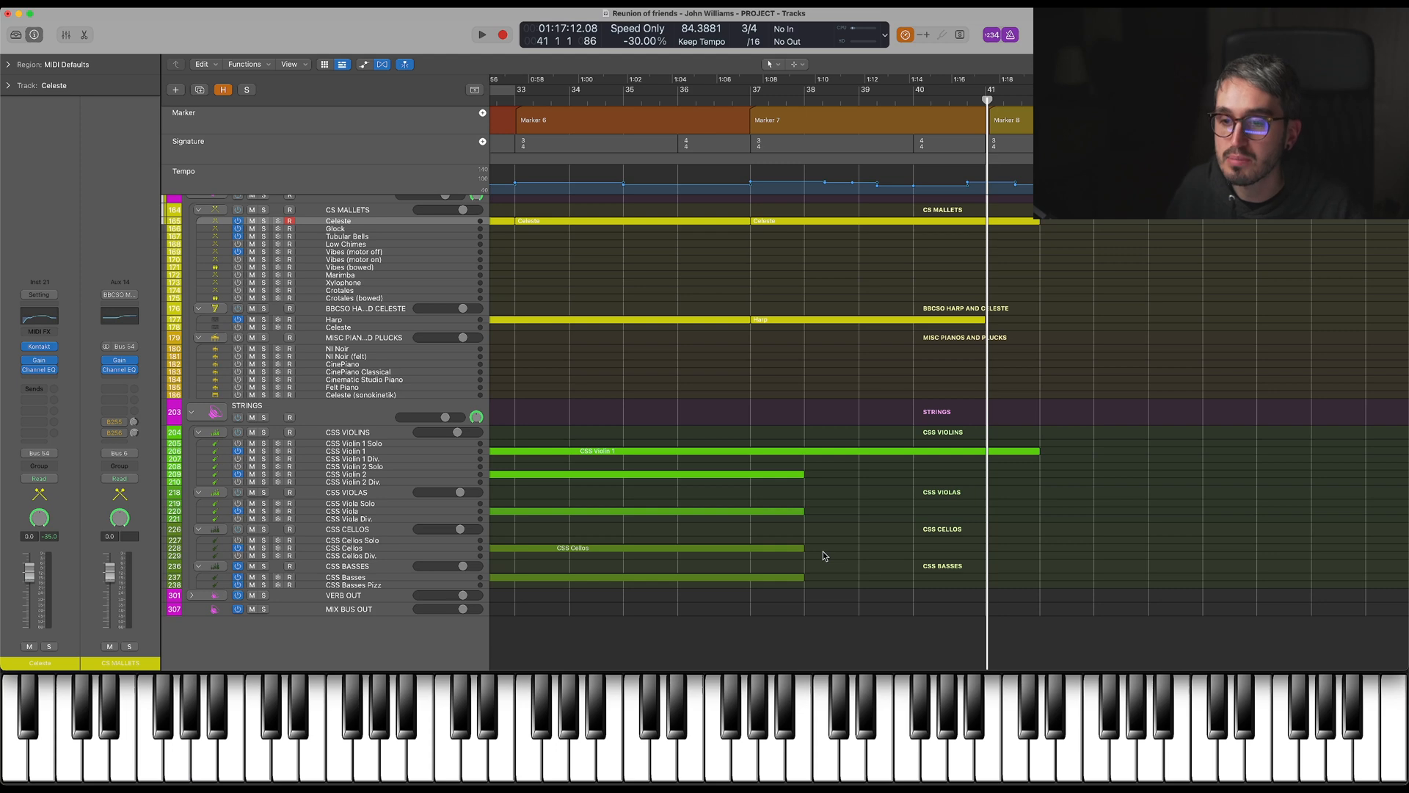
Continue the CSS Violin 2, Viola, Cellos and Basses parts to bar 41, and check the Violin 2 and Viola notes together in the Piano Roll
drag(802, 549, 1012, 551)
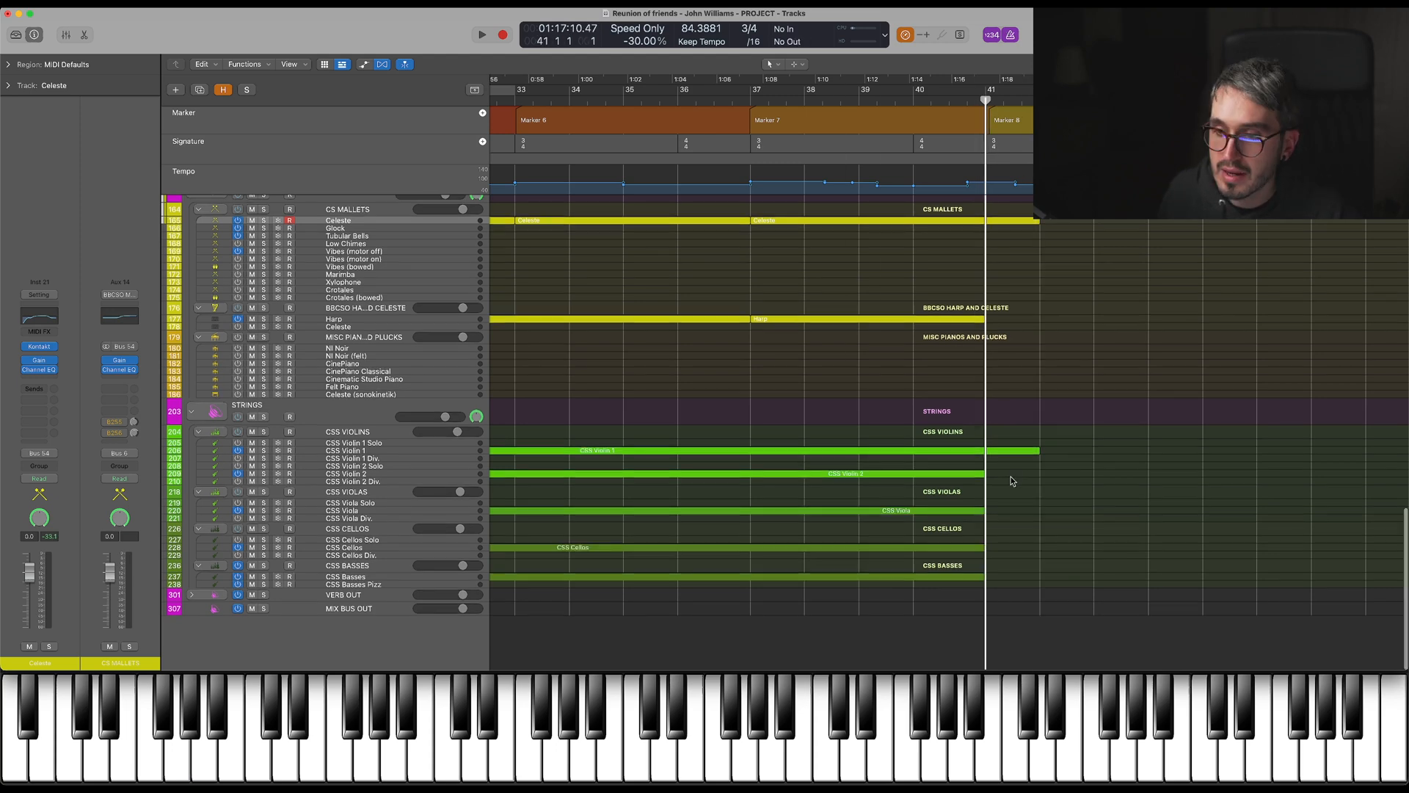
drag(1014, 473, 900, 514)
double_click(804, 477)
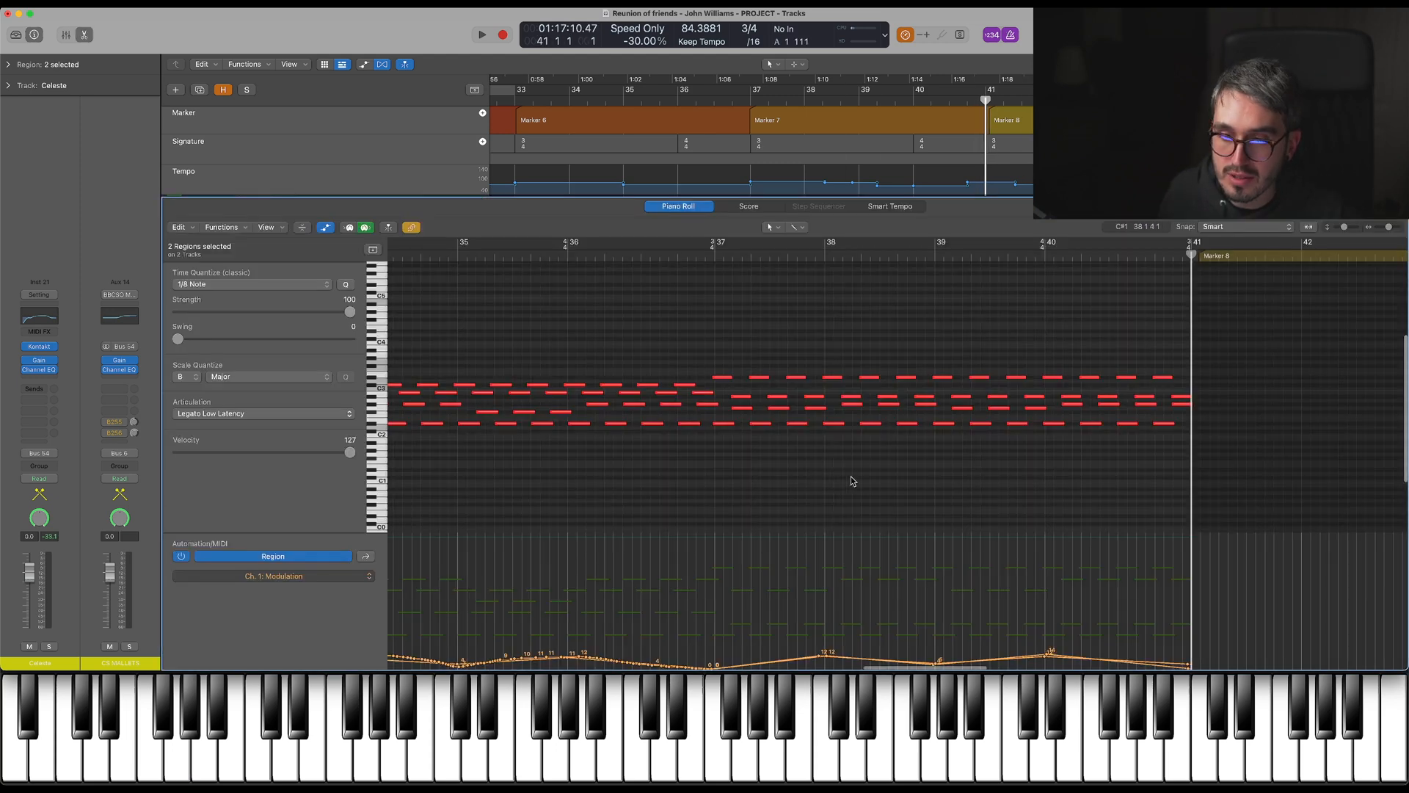
scroll(801, 464, left, 4)
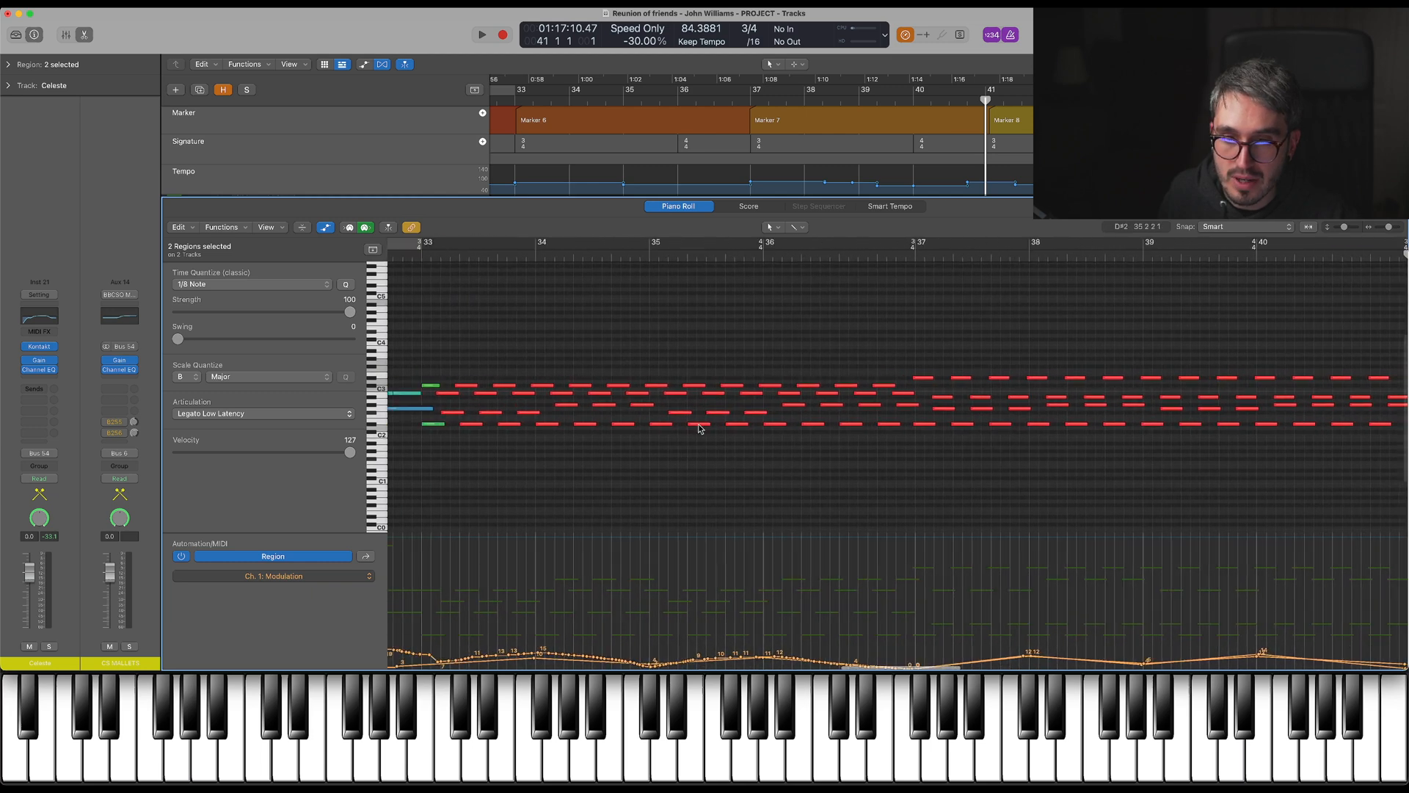
scroll(646, 430, right, 3)
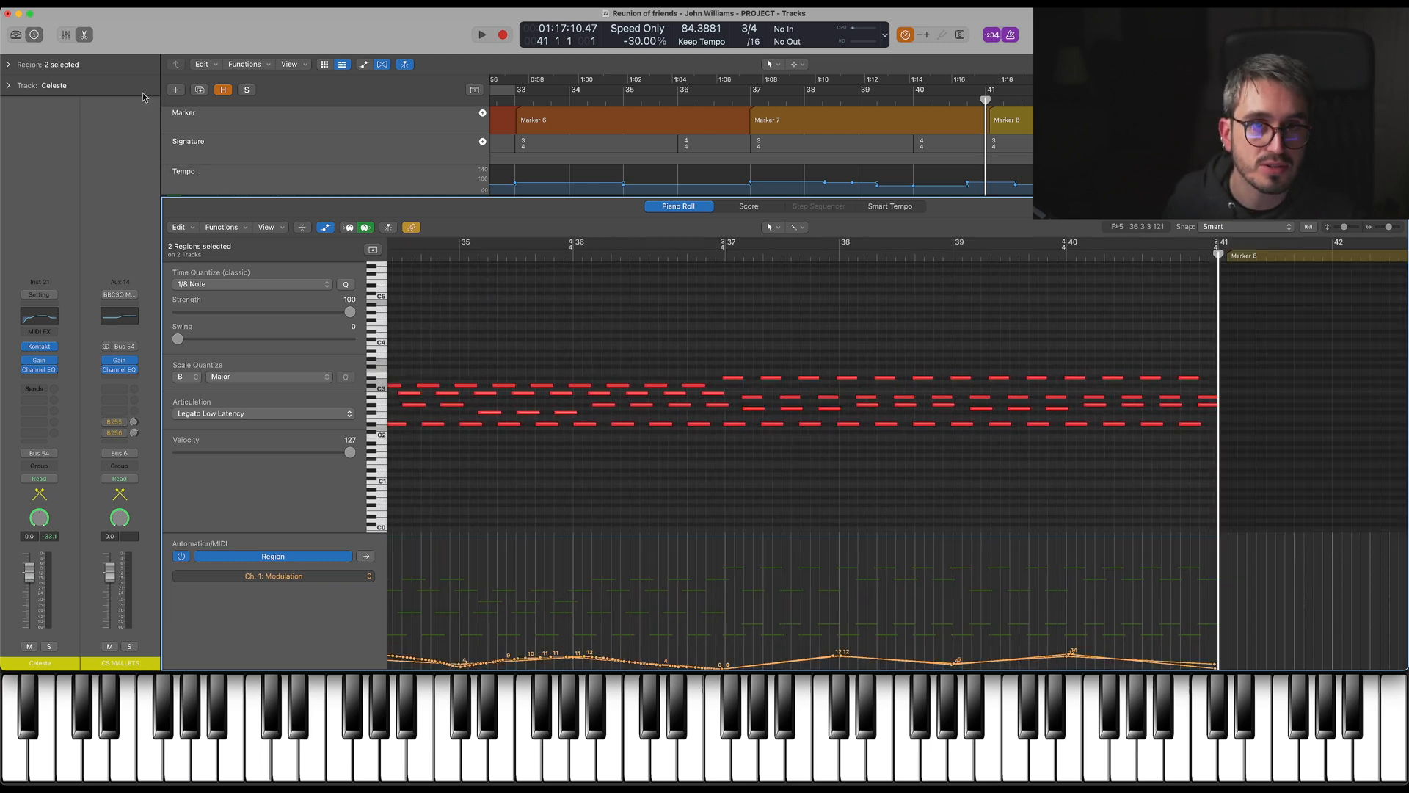
click(89, 38)
click(993, 364)
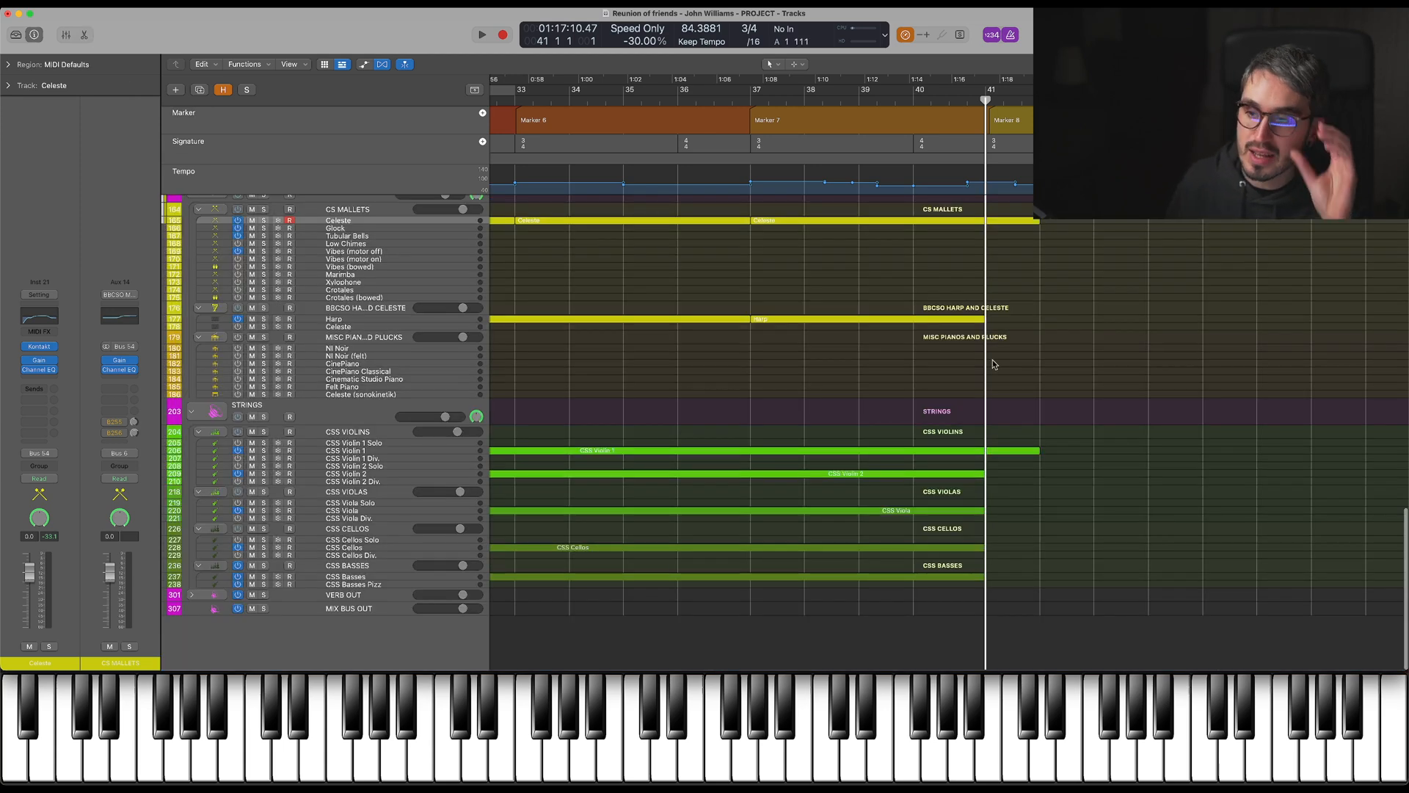
Look over the string, harp, celeste and ensemble parts leading up to Marker 8, working up to the REF track
scroll(972, 367, up, 2)
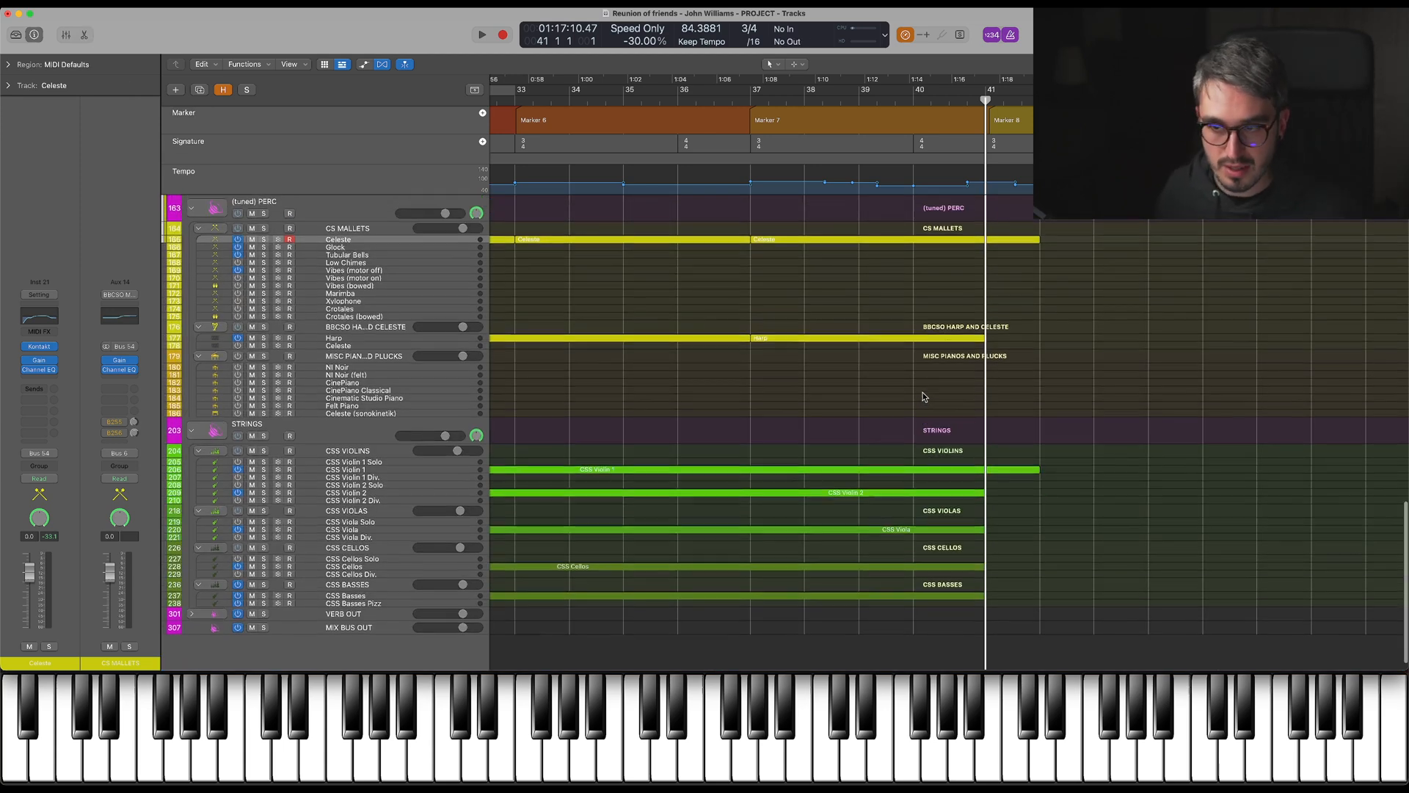
scroll(947, 389, right, 3)
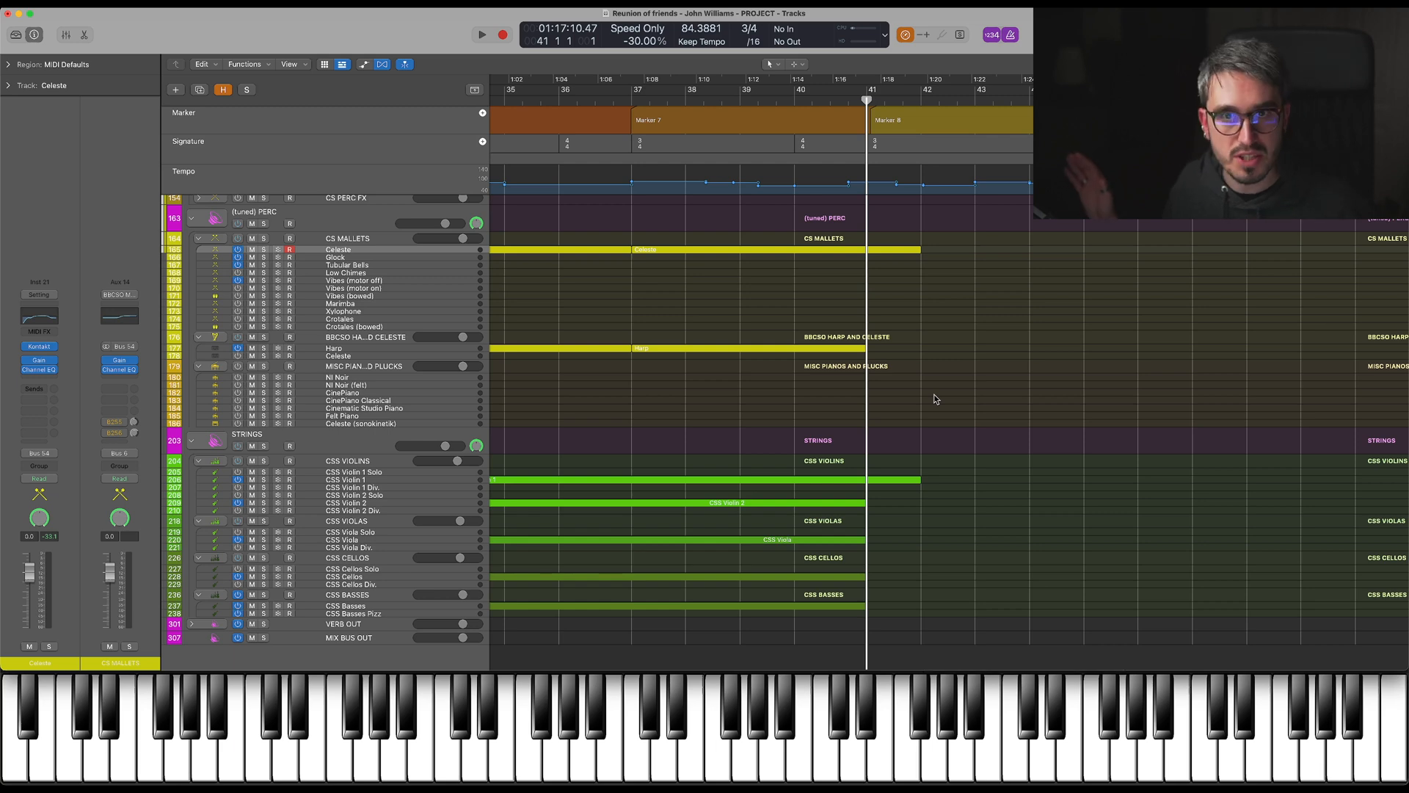
scroll(820, 414, up, 6)
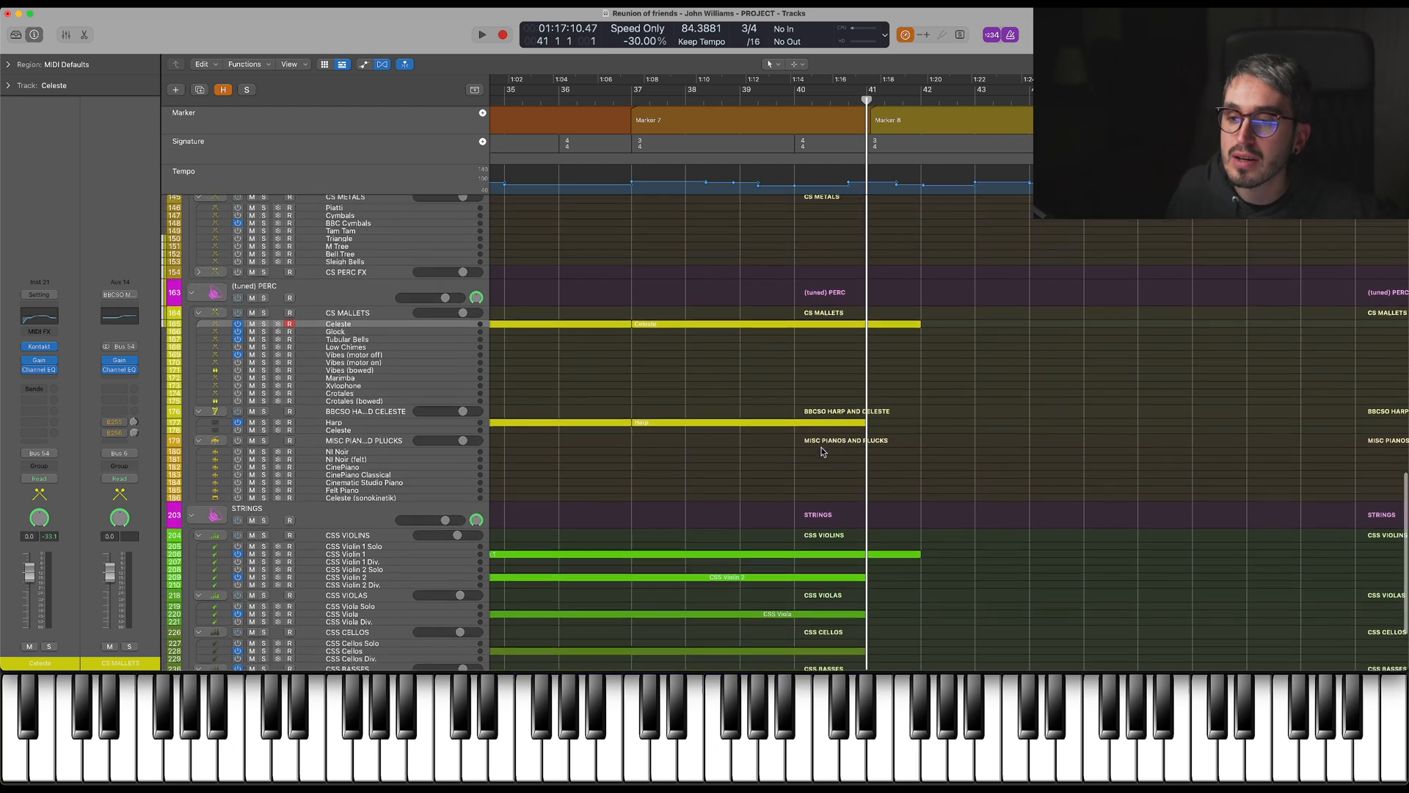
scroll(834, 478, up, 5)
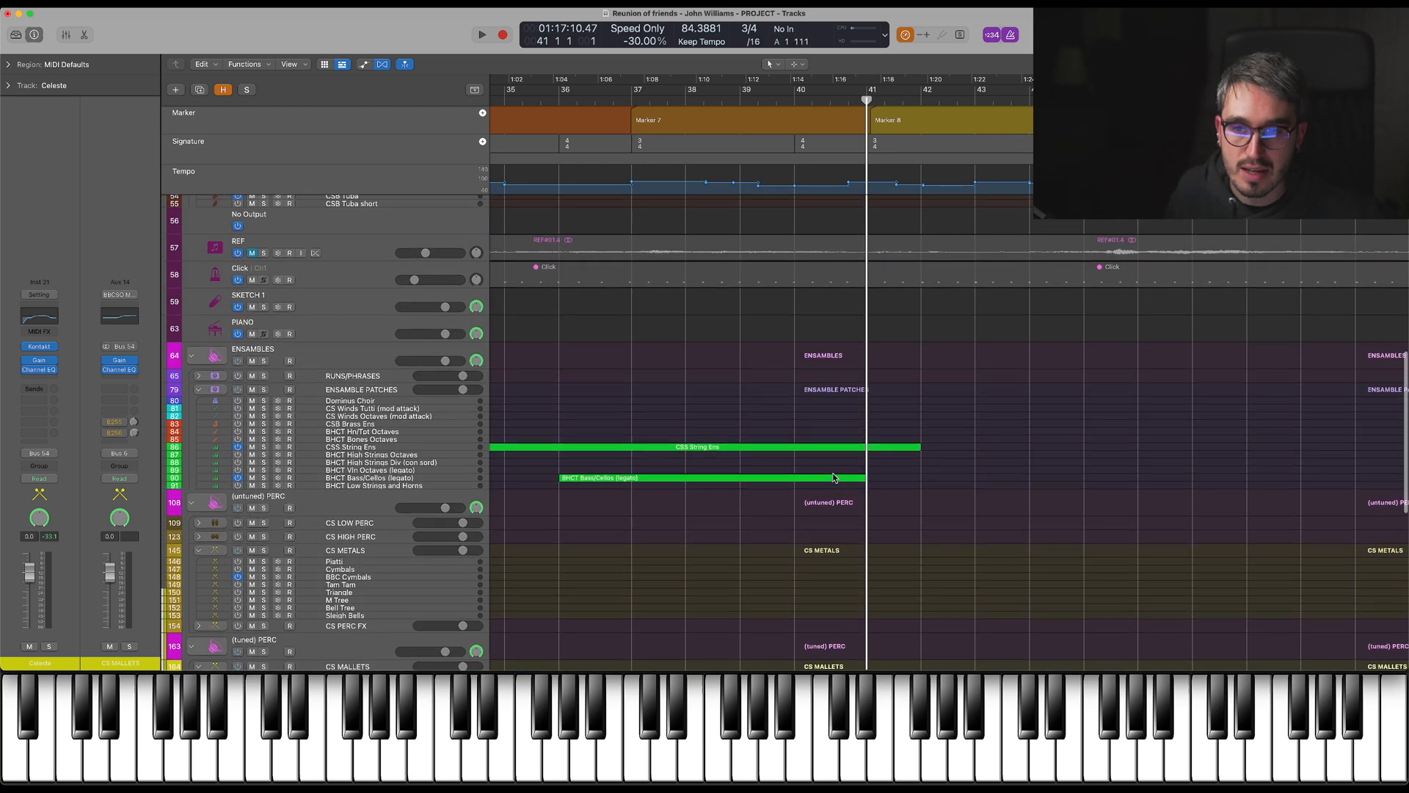